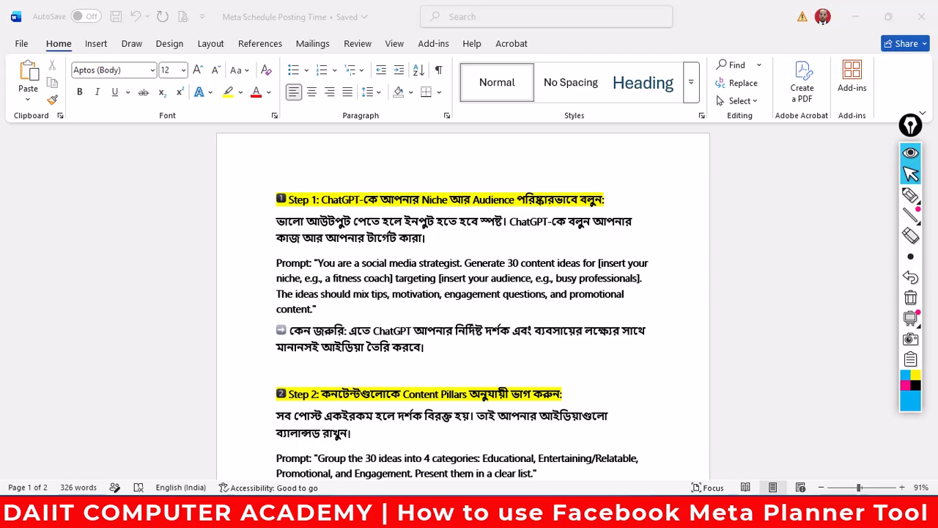
- Bring the Facebook window to the front and circle the DAIIT page name with the highlighter
{"action": "mouse_move", "coordinate": [331, 512]}
{"action": "left_click", "coordinate": [228, 442]}
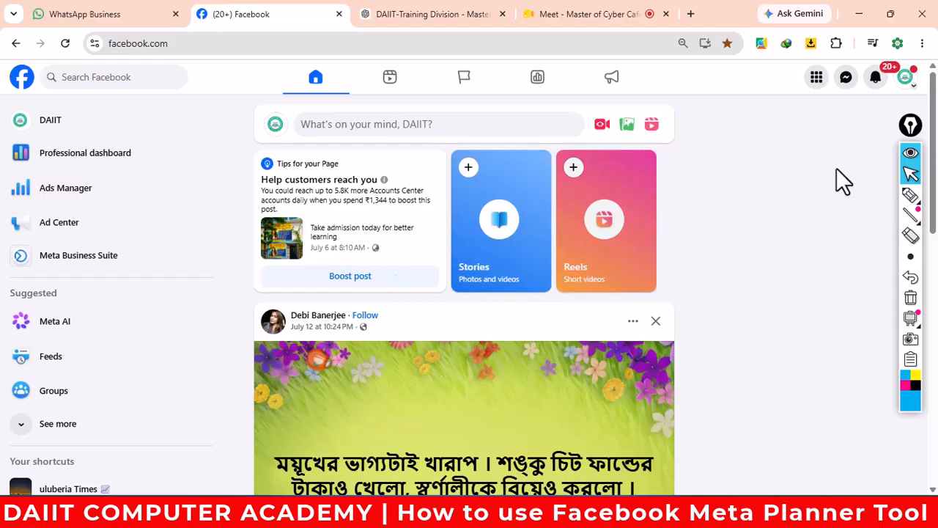
{"action": "left_click", "coordinate": [910, 194]}
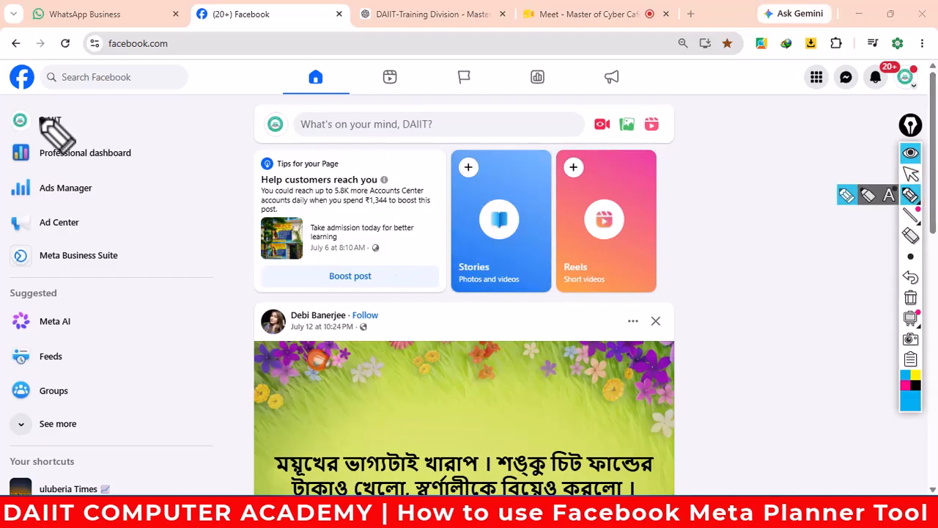
{"action": "mouse_move", "coordinate": [14, 134]}
{"action": "left_mouse_down"}
{"action": "mouse_move", "coordinate": [109, 132]}
{"action": "mouse_move", "coordinate": [29, 102]}
{"action": "mouse_move", "coordinate": [6, 126]}
{"action": "mouse_move", "coordinate": [89, 127]}
{"action": "mouse_move", "coordinate": [160, 145]}
{"action": "left_mouse_up"}
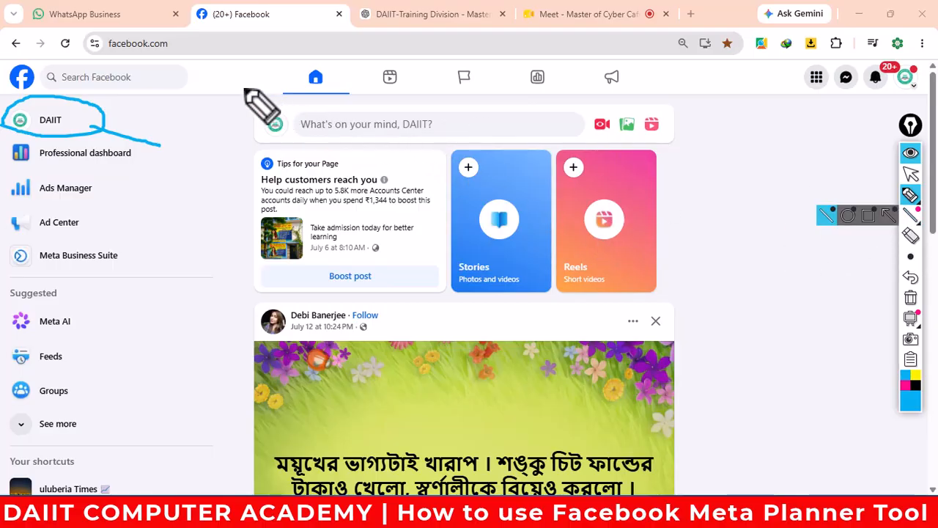
- Mark the row of page navigation tabs and the notifications area
{"action": "mouse_move", "coordinate": [261, 64]}
{"action": "left_mouse_down"}
{"action": "mouse_move", "coordinate": [262, 98]}
{"action": "mouse_move", "coordinate": [681, 107]}
{"action": "mouse_move", "coordinate": [674, 64]}
{"action": "mouse_move", "coordinate": [300, 62]}
{"action": "mouse_move", "coordinate": [242, 71]}
{"action": "left_mouse_up"}
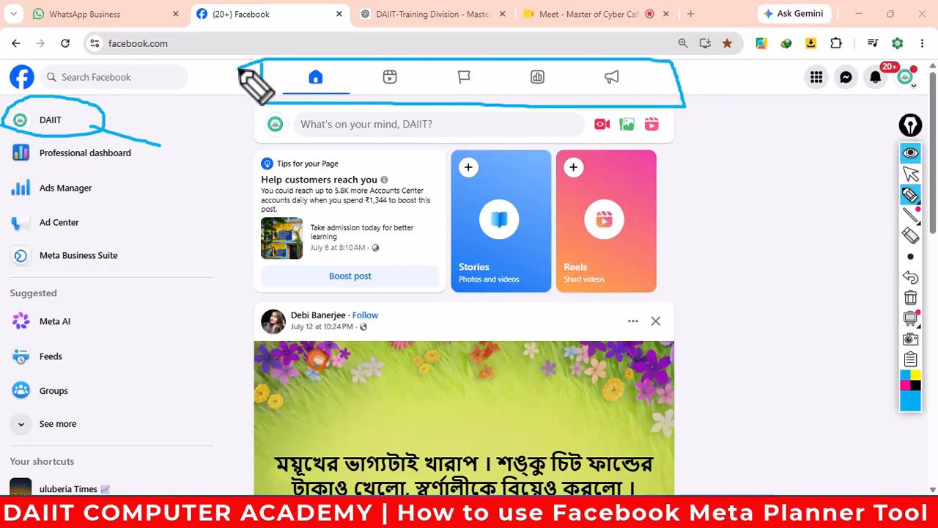
{"action": "mouse_move", "coordinate": [313, 83]}
{"action": "left_mouse_down"}
{"action": "mouse_move", "coordinate": [368, 55]}
{"action": "mouse_move", "coordinate": [442, 55]}
{"action": "left_mouse_up"}
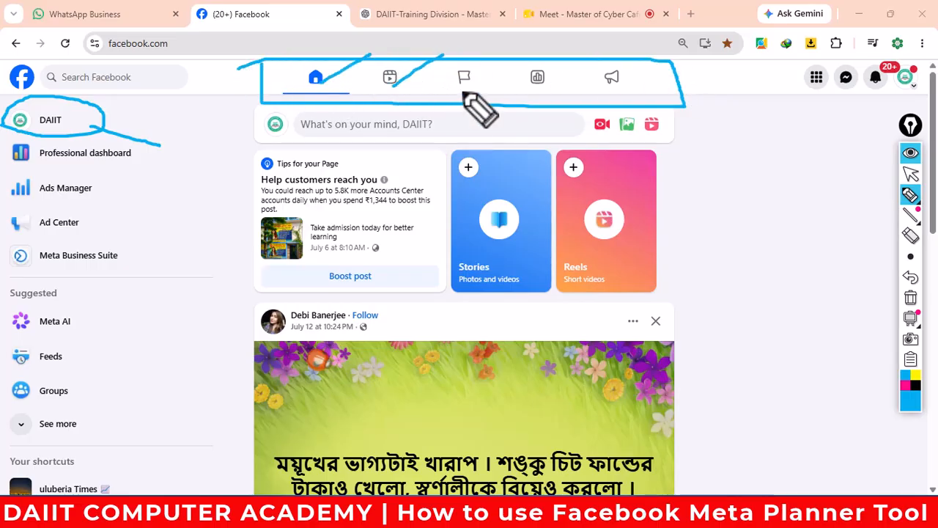
{"action": "left_click_drag", "start_coordinate": [461, 90], "coordinate": [506, 62]}
{"action": "left_click_drag", "start_coordinate": [530, 91], "coordinate": [582, 61]}
{"action": "left_click_drag", "start_coordinate": [613, 94], "coordinate": [680, 64]}
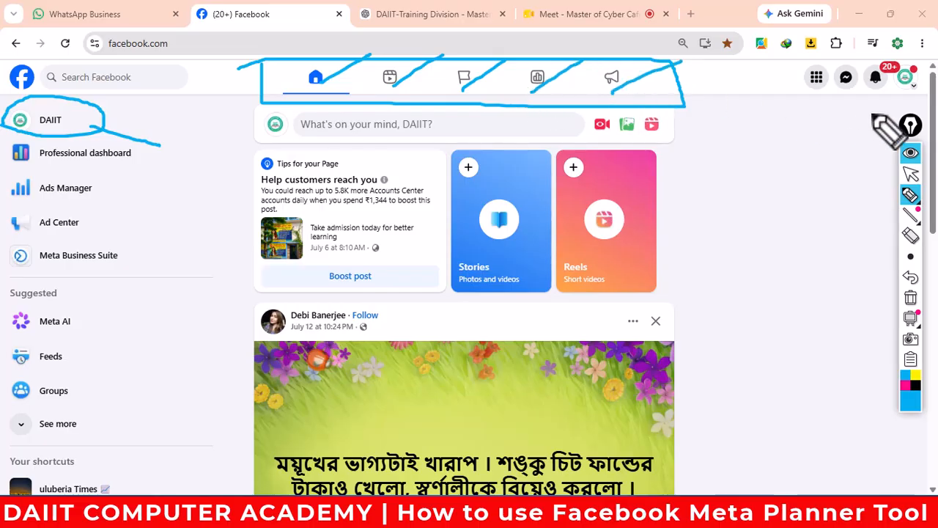
{"action": "left_click_drag", "start_coordinate": [877, 95], "coordinate": [883, 72]}
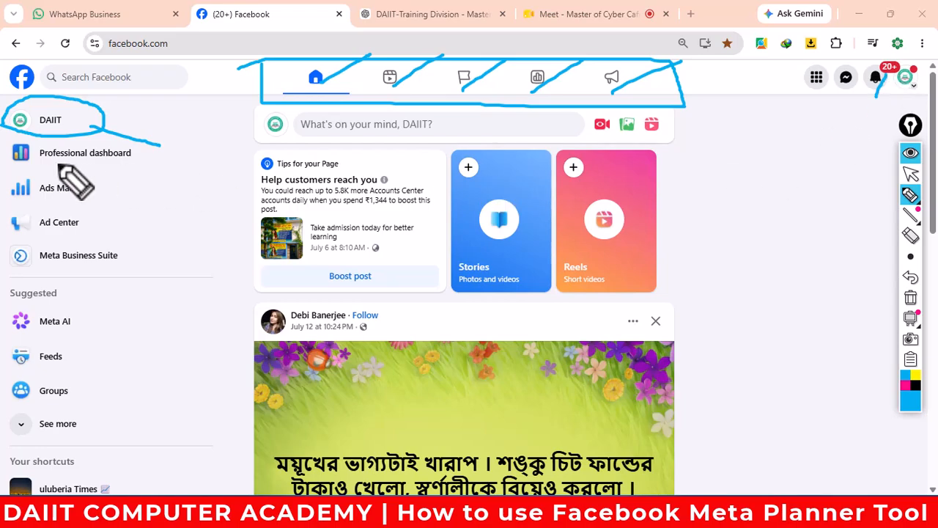
- Underline Professional dashboard, Ads Manager, Ad Center and Meta Business Suite in the page menu
{"action": "left_click_drag", "start_coordinate": [41, 160], "coordinate": [164, 159]}
{"action": "left_click_drag", "start_coordinate": [40, 197], "coordinate": [117, 197]}
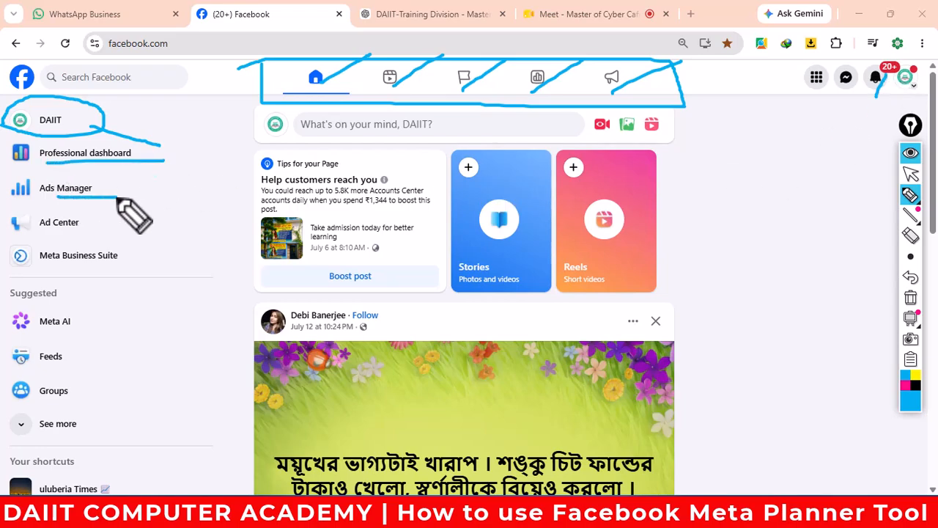
{"action": "left_click_drag", "start_coordinate": [61, 236], "coordinate": [148, 231]}
{"action": "left_click_drag", "start_coordinate": [76, 268], "coordinate": [166, 266]}
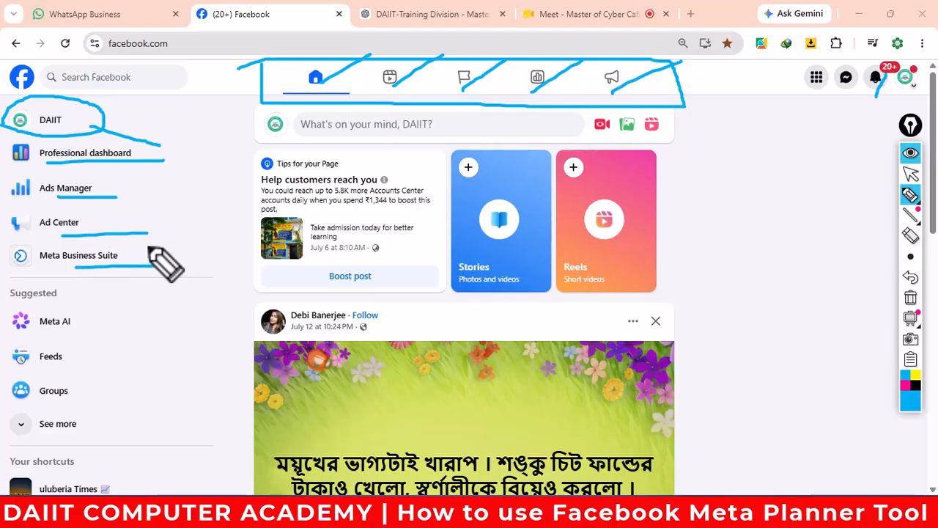
{"action": "mouse_move", "coordinate": [148, 234]}
{"action": "left_mouse_down"}
{"action": "mouse_move", "coordinate": [33, 236]}
{"action": "mouse_move", "coordinate": [6, 270]}
{"action": "mouse_move", "coordinate": [139, 268]}
{"action": "mouse_move", "coordinate": [137, 236]}
{"action": "left_mouse_up"}
- Clear the annotations and open Meta Business Suite from the sidebar
{"action": "left_click", "coordinate": [912, 297]}
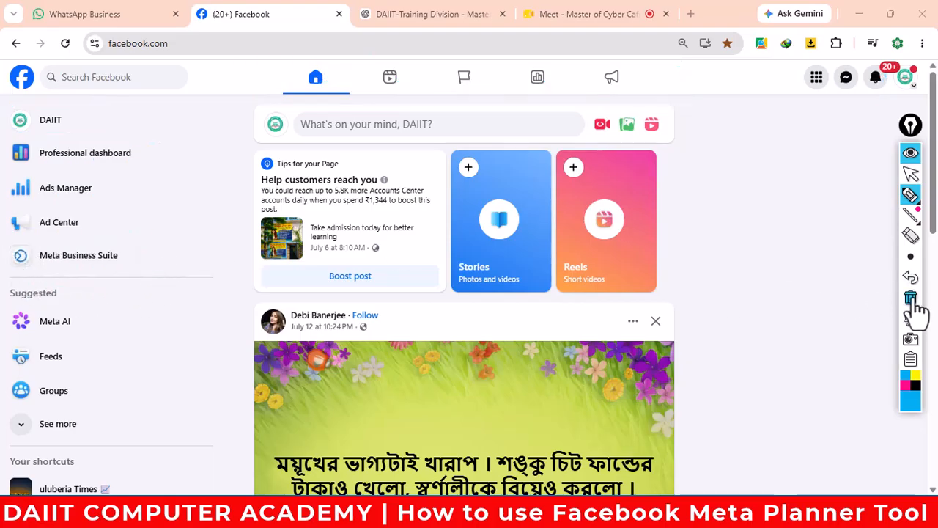
{"action": "left_click", "coordinate": [909, 175]}
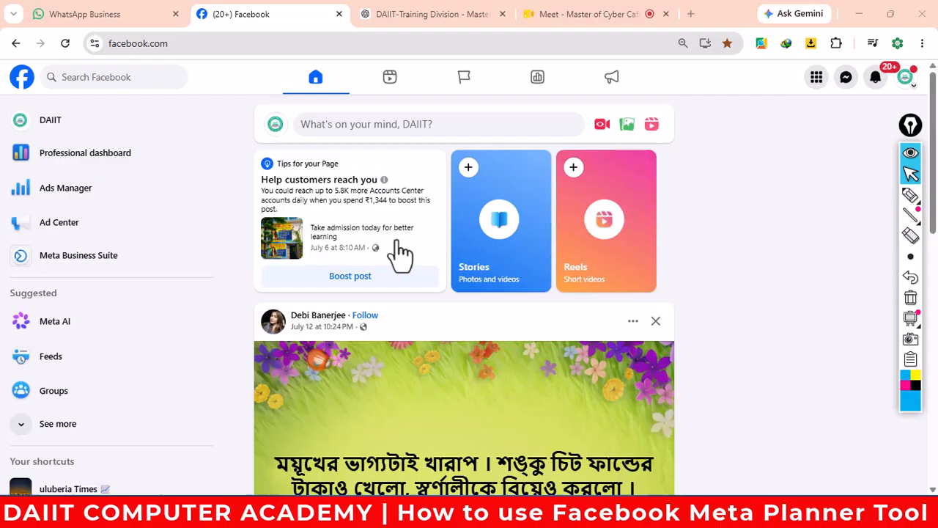
{"action": "left_click", "coordinate": [74, 267]}
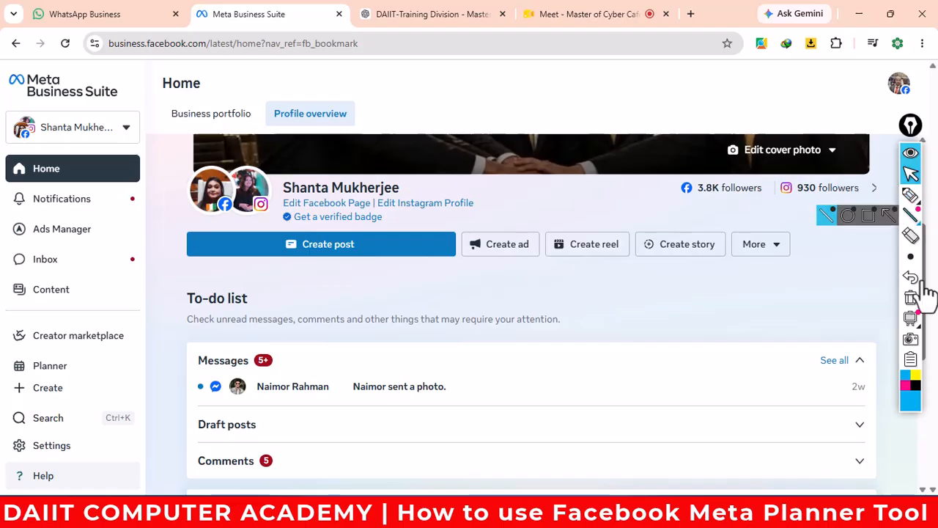
- Circle the Planner item in magenta, then erase the mark
{"action": "left_click", "coordinate": [906, 386]}
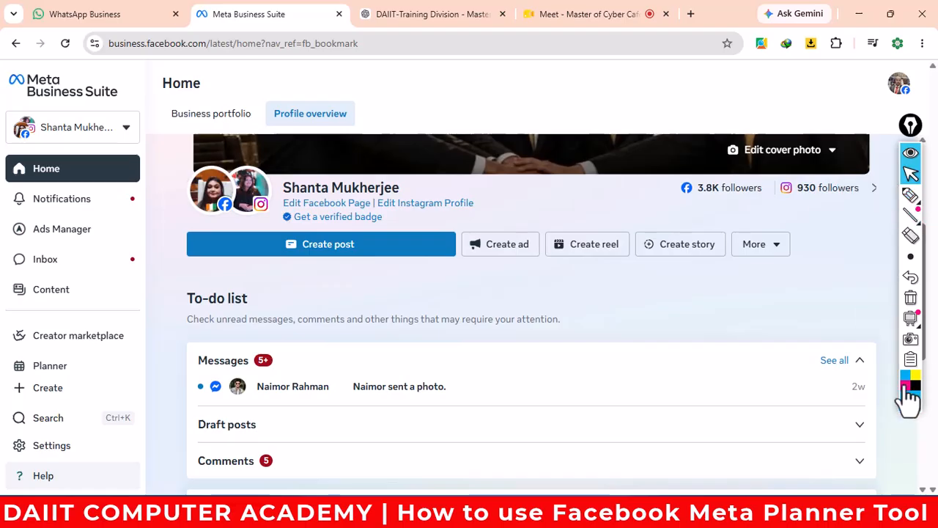
{"action": "left_click", "coordinate": [910, 195]}
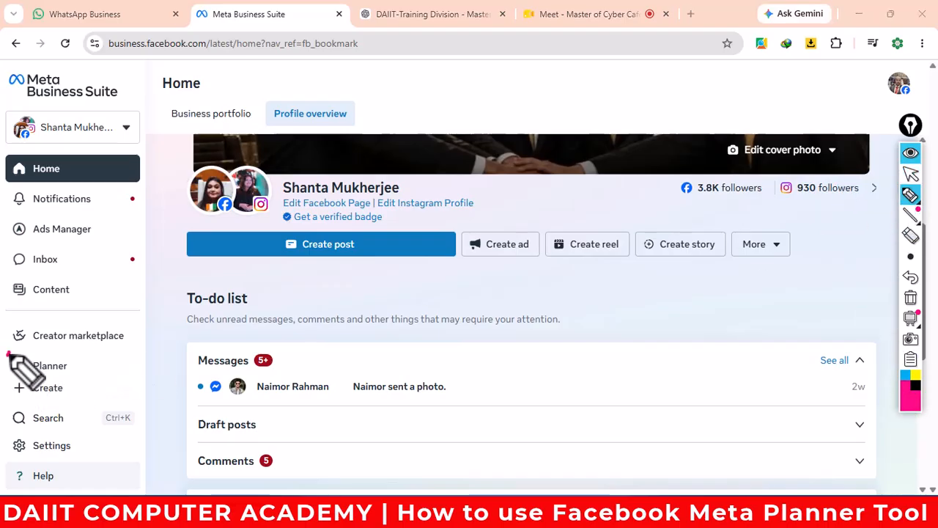
{"action": "mouse_move", "coordinate": [9, 354]}
{"action": "left_mouse_down"}
{"action": "mouse_move", "coordinate": [13, 385]}
{"action": "mouse_move", "coordinate": [90, 381]}
{"action": "mouse_move", "coordinate": [79, 356]}
{"action": "mouse_move", "coordinate": [16, 350]}
{"action": "left_mouse_up"}
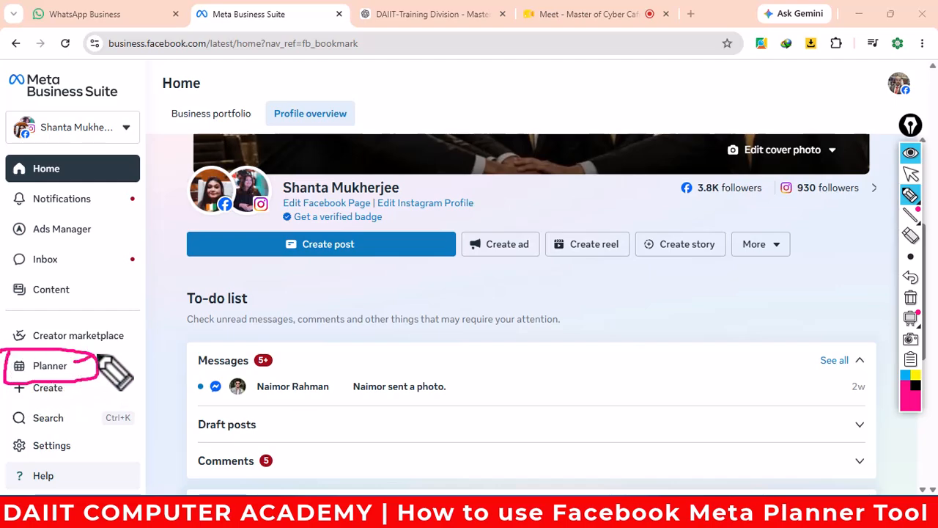
{"action": "left_click_drag", "start_coordinate": [97, 359], "coordinate": [132, 340]}
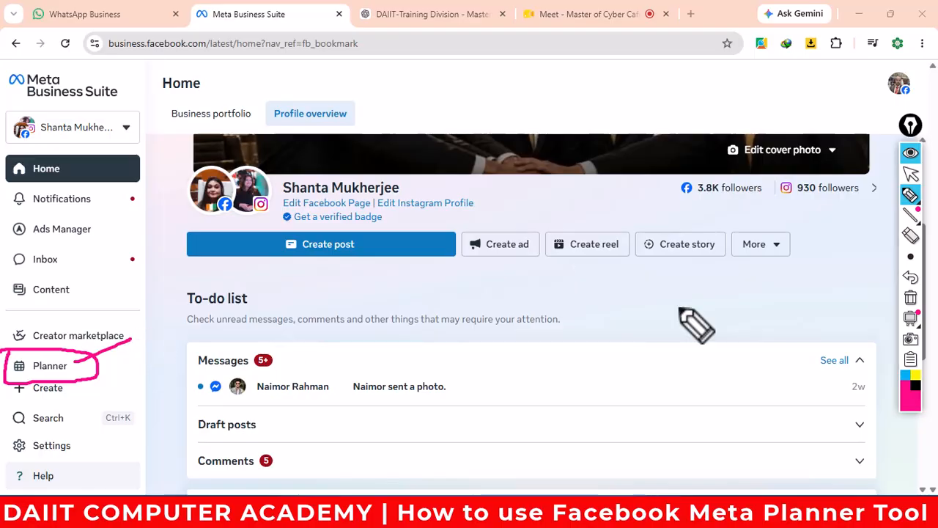
{"action": "left_click", "coordinate": [913, 174]}
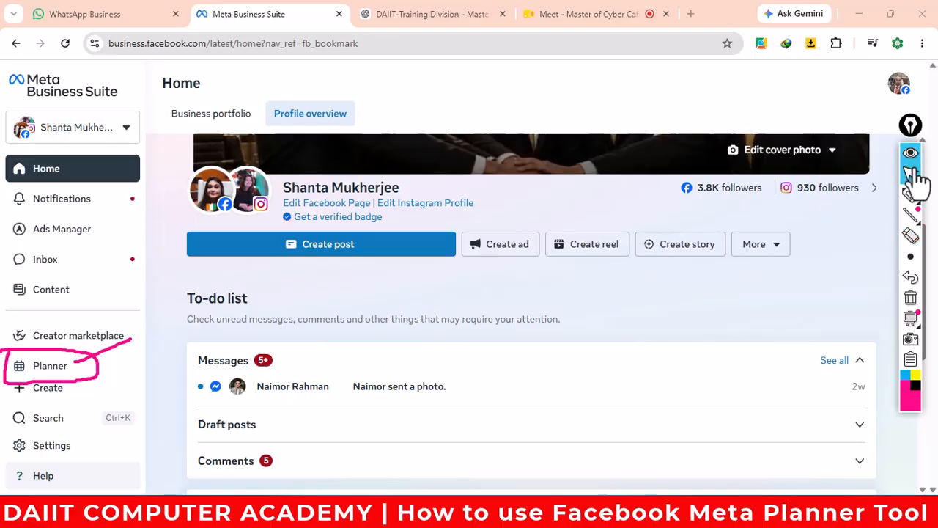
{"action": "left_click", "coordinate": [910, 297]}
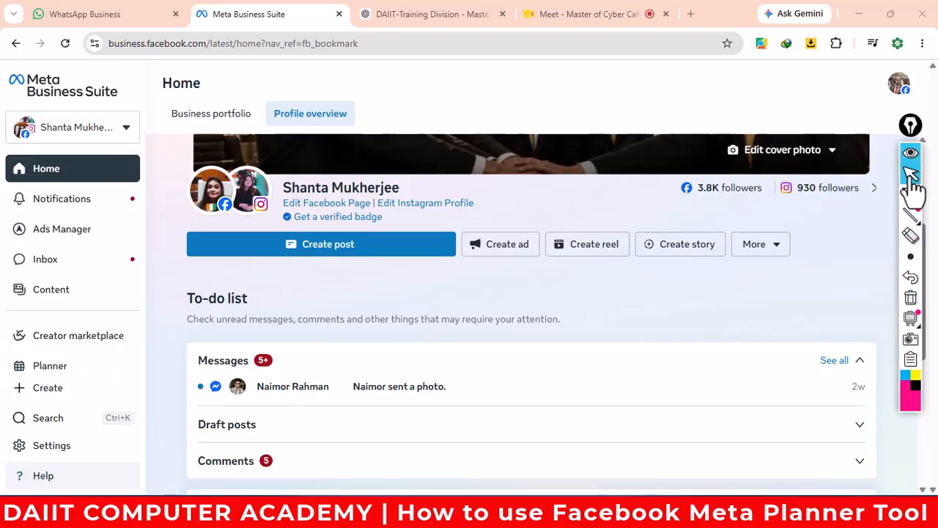
- Open the Planner and its business portfolio and asset selector
{"action": "left_click", "coordinate": [71, 370]}
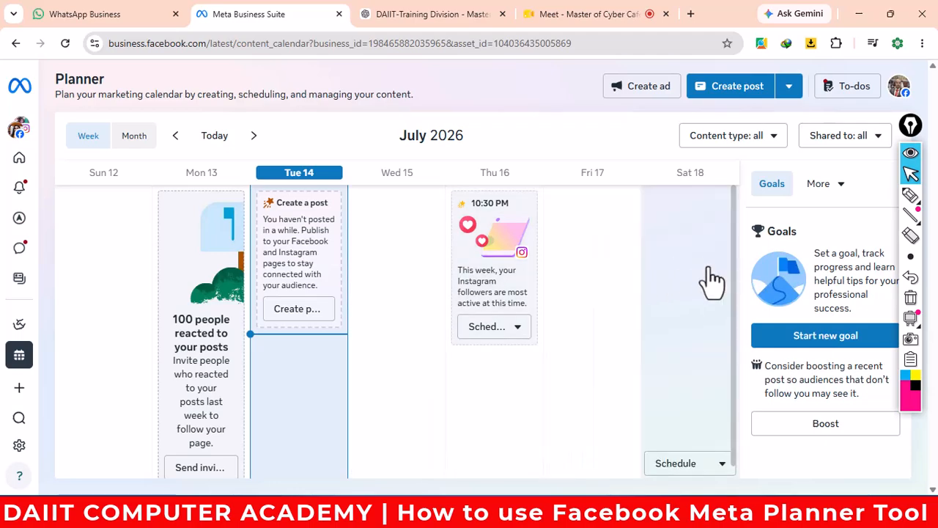
{"action": "mouse_move", "coordinate": [27, 207]}
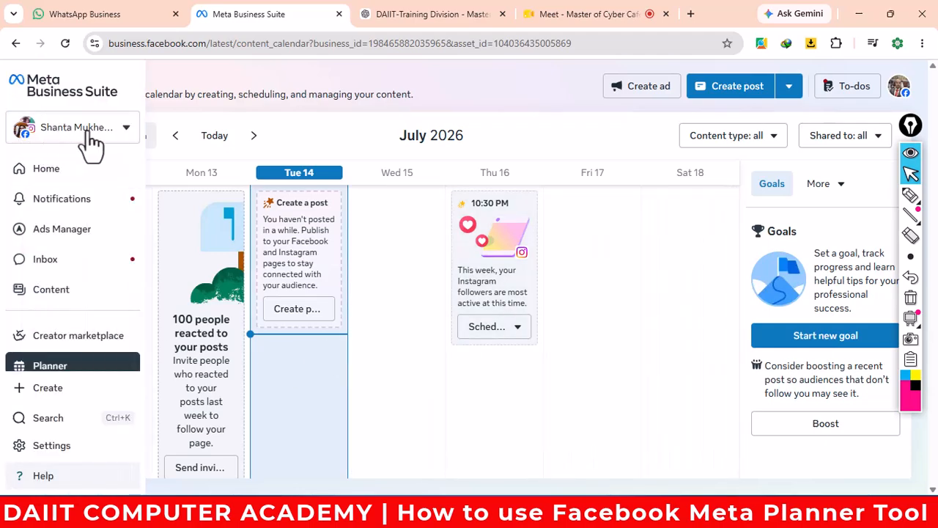
{"action": "left_click", "coordinate": [129, 134]}
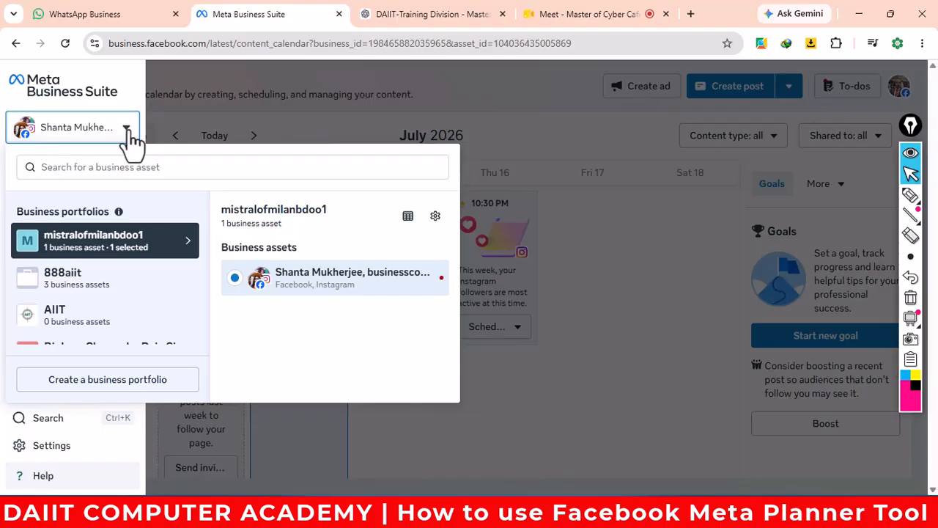
{"action": "scroll", "coordinate": [109, 282], "scroll_direction": "down", "scroll_amount": 3}
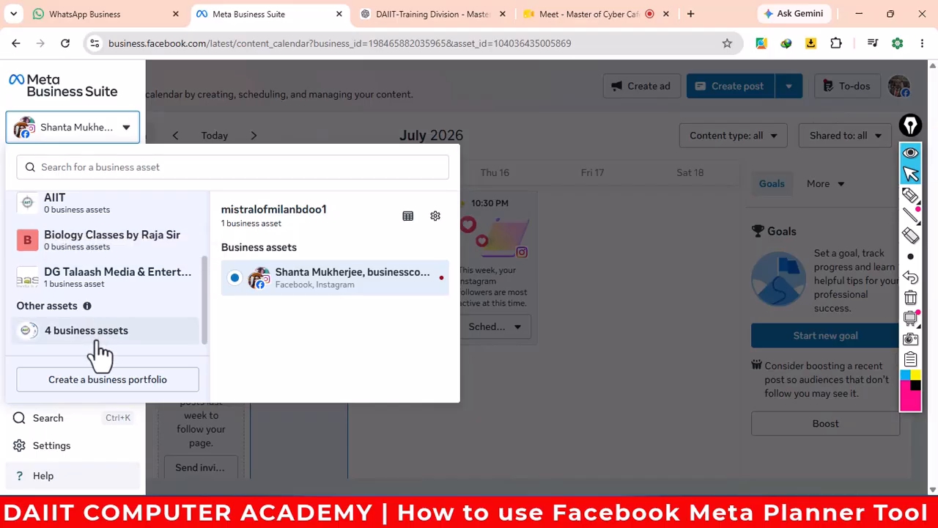
{"action": "scroll", "coordinate": [101, 353], "scroll_direction": "up", "scroll_amount": 3}
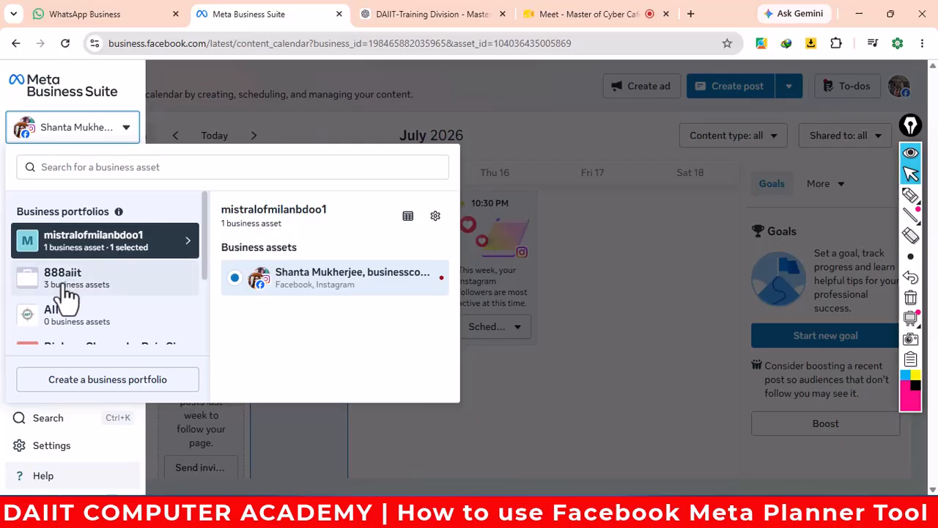
{"action": "scroll", "coordinate": [69, 290], "scroll_direction": "down", "scroll_amount": 3}
- Browse the portfolios and pick the DAIIT page from the 888aiit portfolio
{"action": "left_click", "coordinate": [62, 334]}
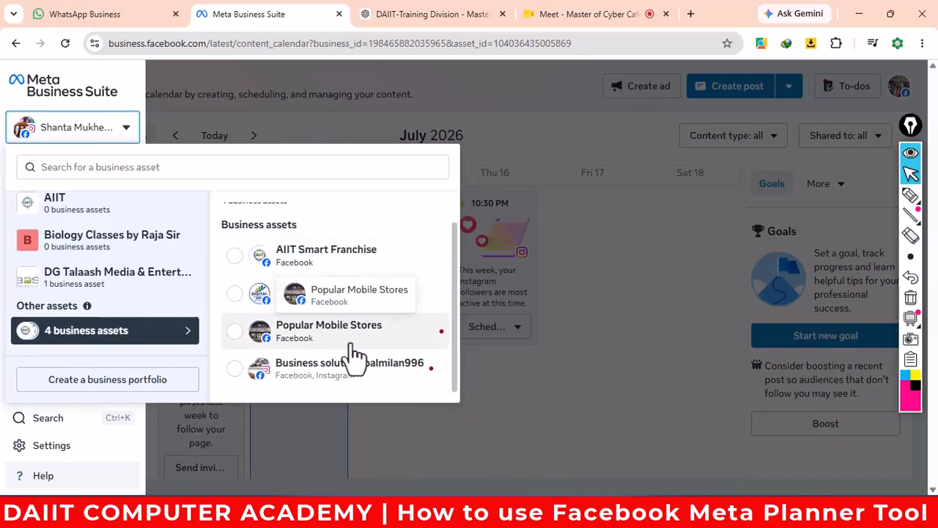
{"action": "left_click", "coordinate": [107, 277]}
{"action": "left_click", "coordinate": [107, 246]}
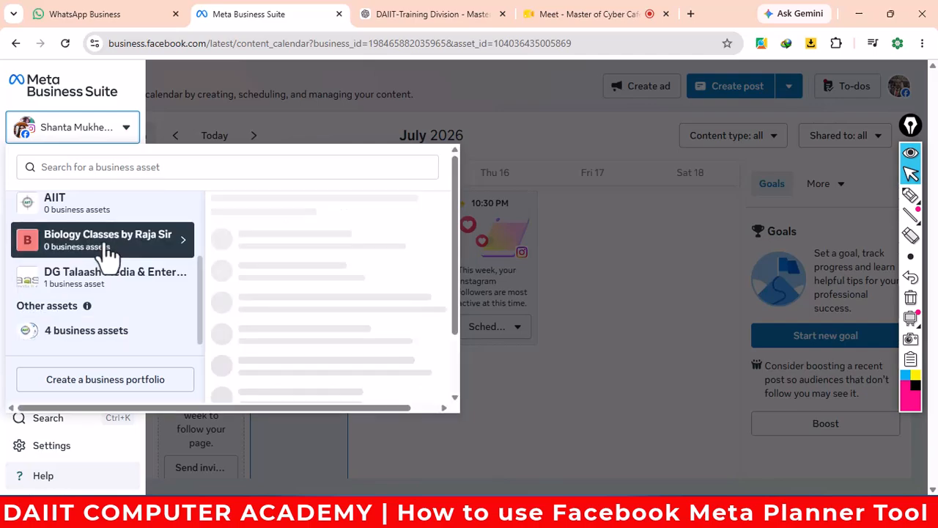
{"action": "scroll", "coordinate": [106, 249], "scroll_direction": "up", "scroll_amount": 2}
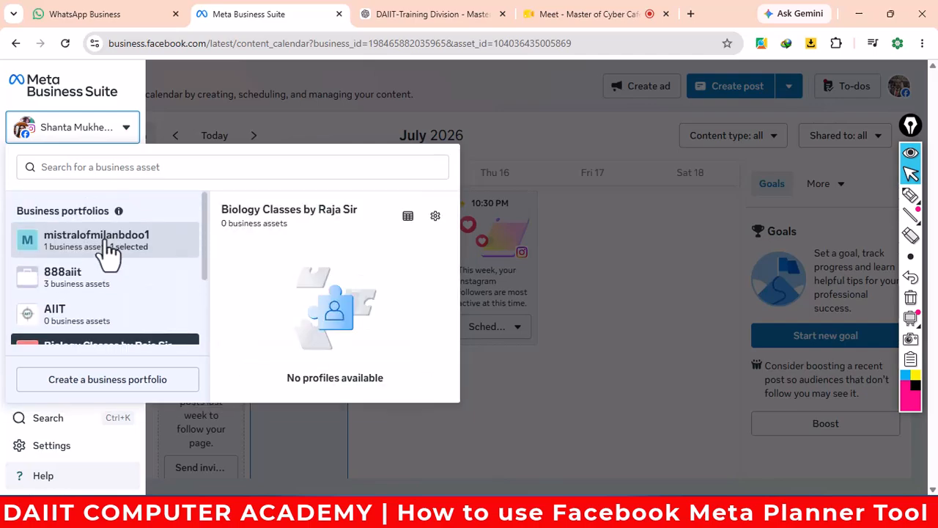
{"action": "left_click", "coordinate": [73, 326]}
{"action": "left_click", "coordinate": [77, 288]}
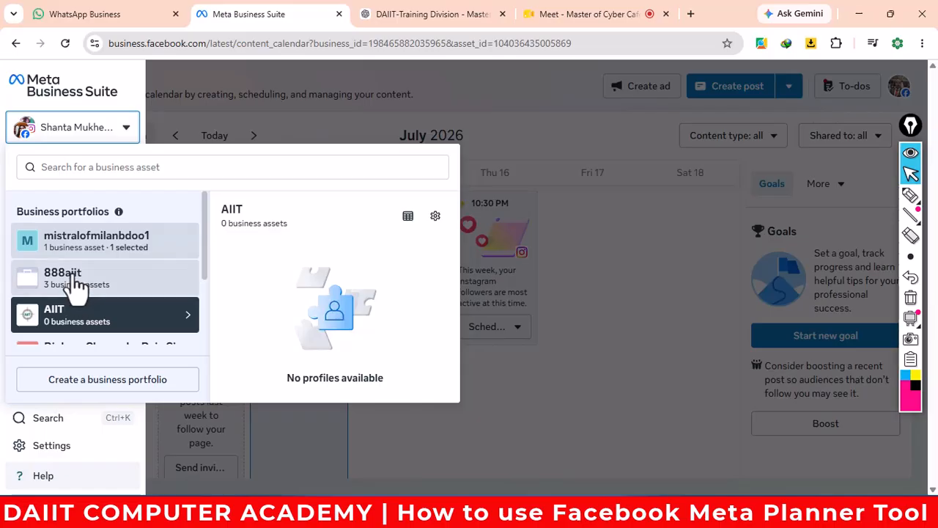
{"action": "left_click", "coordinate": [323, 282]}
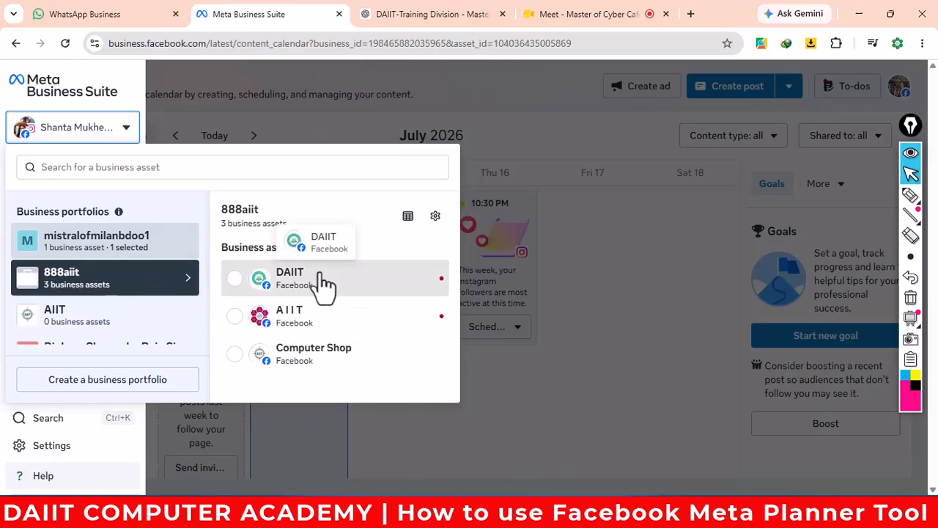
{"action": "mouse_move", "coordinate": [18, 139]}
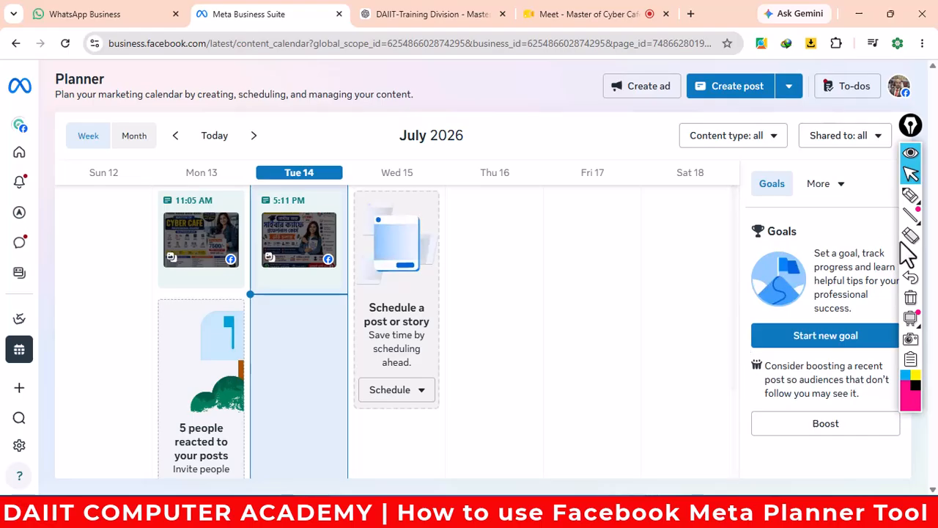
{"action": "left_click", "coordinate": [912, 201]}
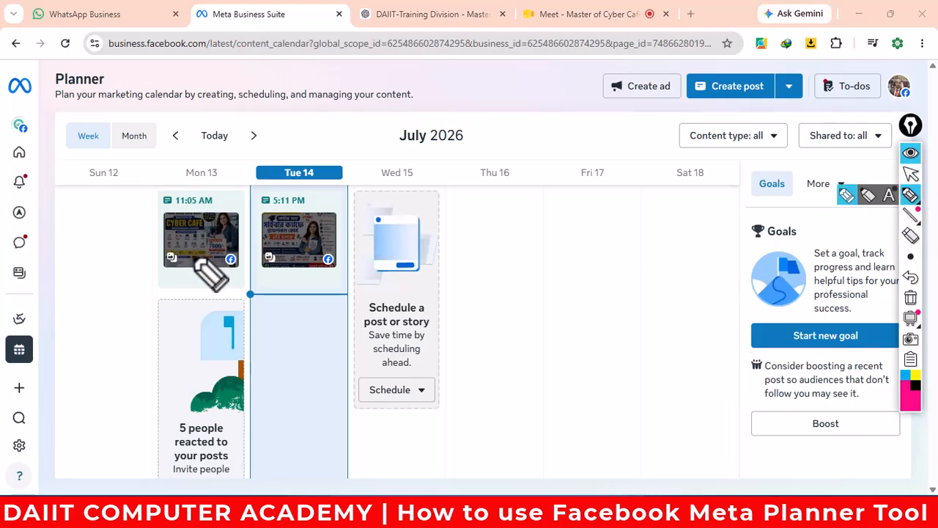
{"action": "left_click_drag", "start_coordinate": [59, 149], "coordinate": [277, 147]}
{"action": "mouse_move", "coordinate": [388, 150]}
{"action": "left_mouse_down"}
{"action": "mouse_move", "coordinate": [482, 151]}
{"action": "mouse_move", "coordinate": [434, 124]}
{"action": "mouse_move", "coordinate": [383, 147]}
{"action": "left_mouse_up"}
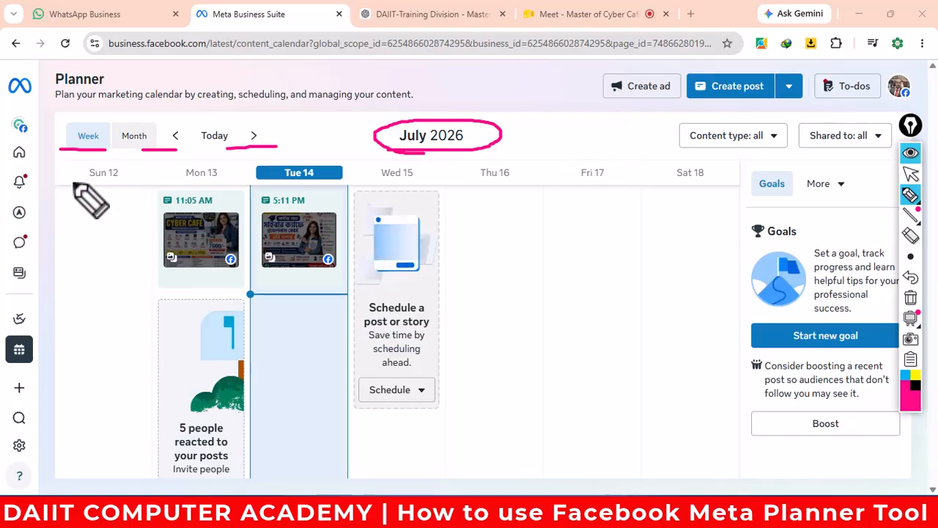
{"action": "left_click_drag", "start_coordinate": [73, 181], "coordinate": [218, 185]}
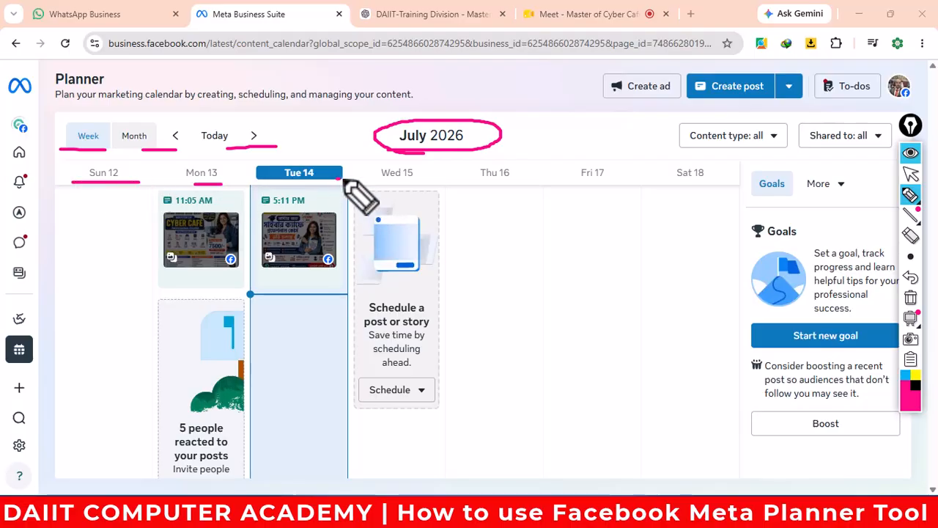
{"action": "mouse_move", "coordinate": [340, 177]}
{"action": "left_mouse_down"}
{"action": "mouse_move", "coordinate": [279, 150]}
{"action": "mouse_move", "coordinate": [326, 186]}
{"action": "mouse_move", "coordinate": [358, 170]}
{"action": "mouse_move", "coordinate": [423, 182]}
{"action": "left_mouse_up"}
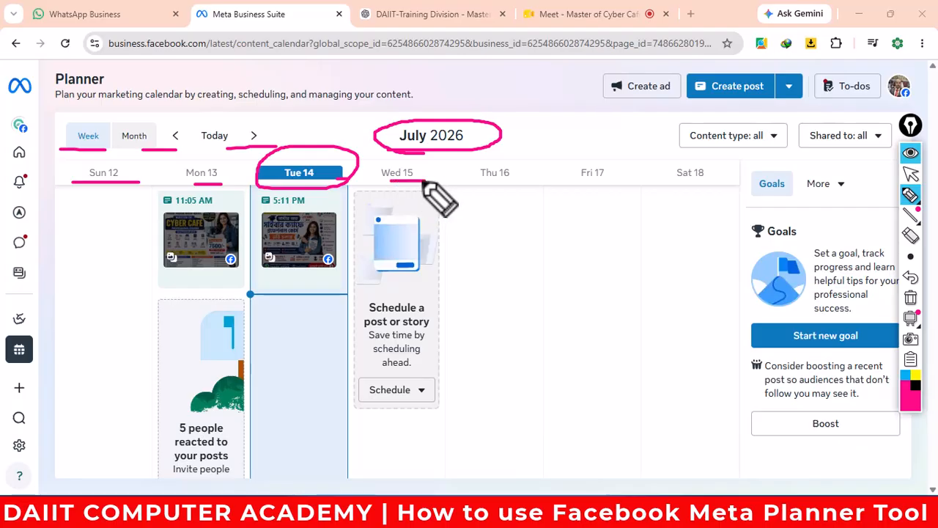
{"action": "left_click_drag", "start_coordinate": [493, 179], "coordinate": [708, 180]}
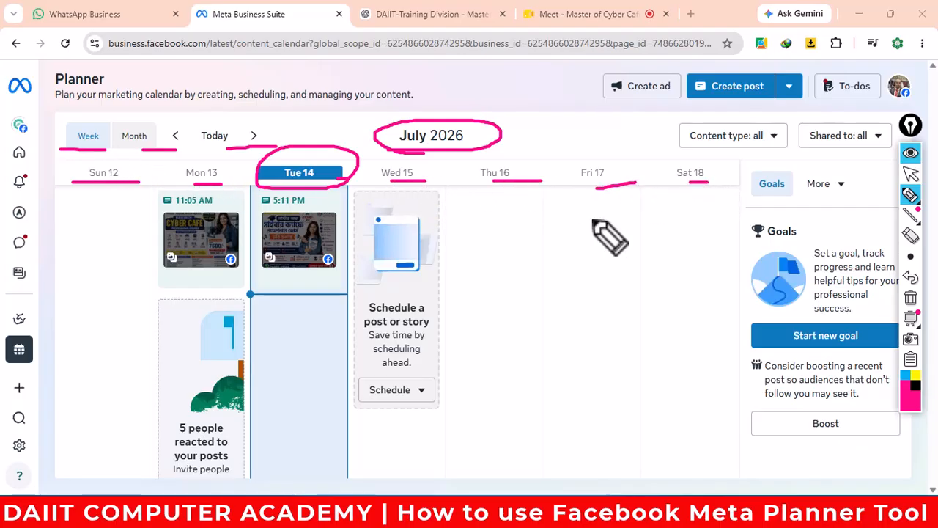
{"action": "left_click", "coordinate": [910, 298]}
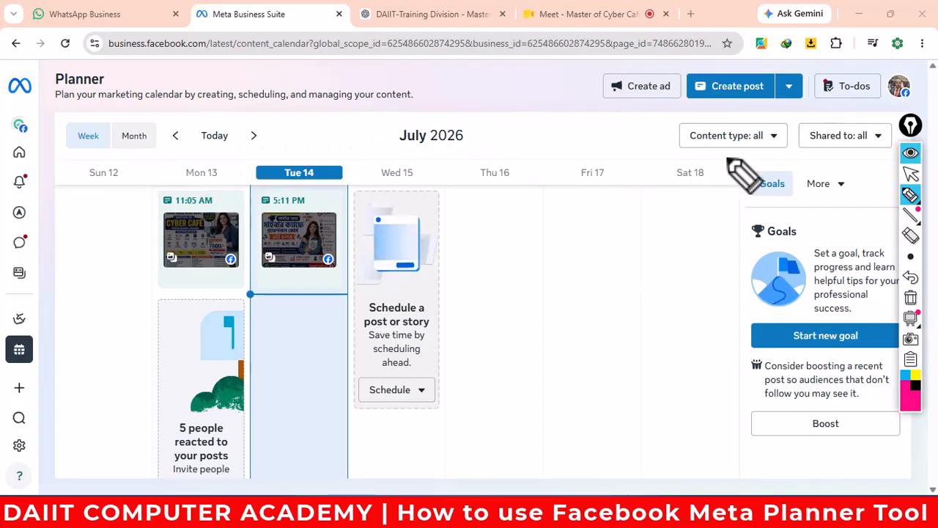
{"action": "left_click", "coordinate": [910, 174]}
- Switch the Planner to Month view, underline dates 5 through 11, then erase the marks
{"action": "left_click", "coordinate": [135, 140]}
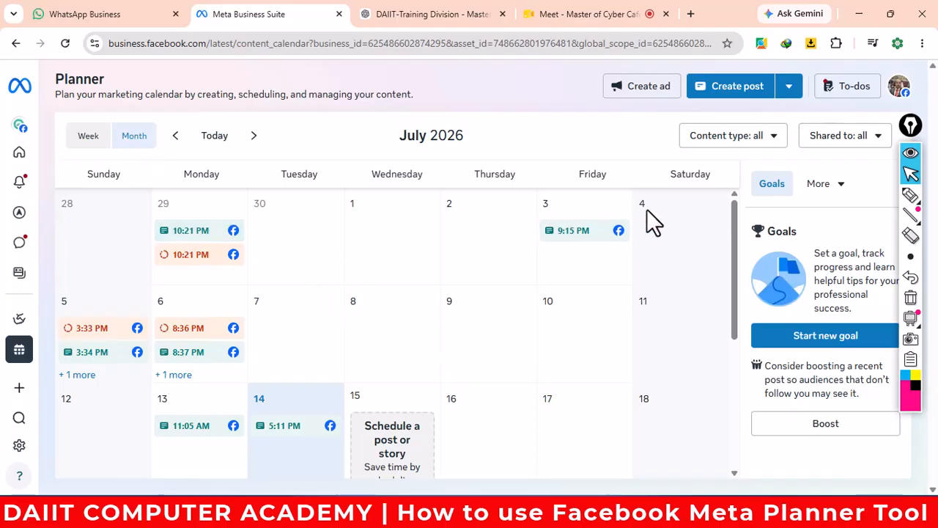
{"action": "left_click", "coordinate": [910, 194]}
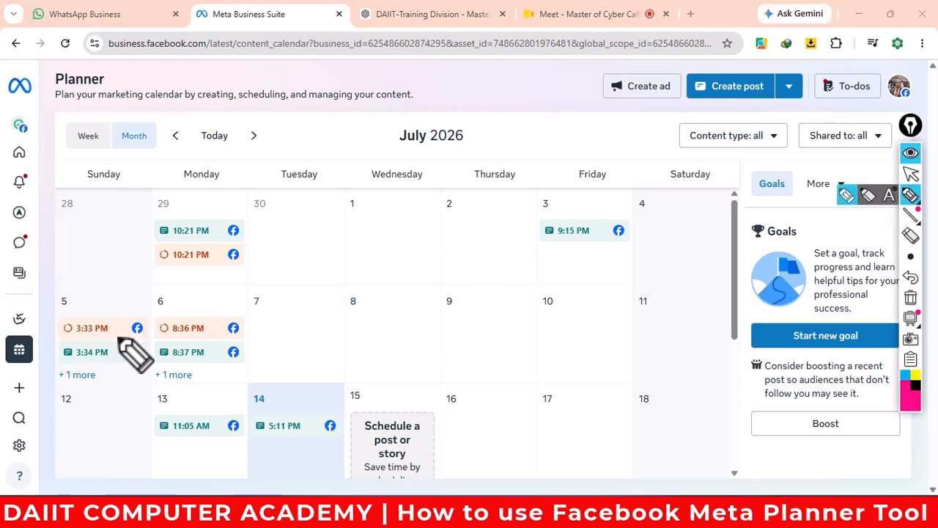
{"action": "left_click_drag", "start_coordinate": [57, 306], "coordinate": [306, 300]}
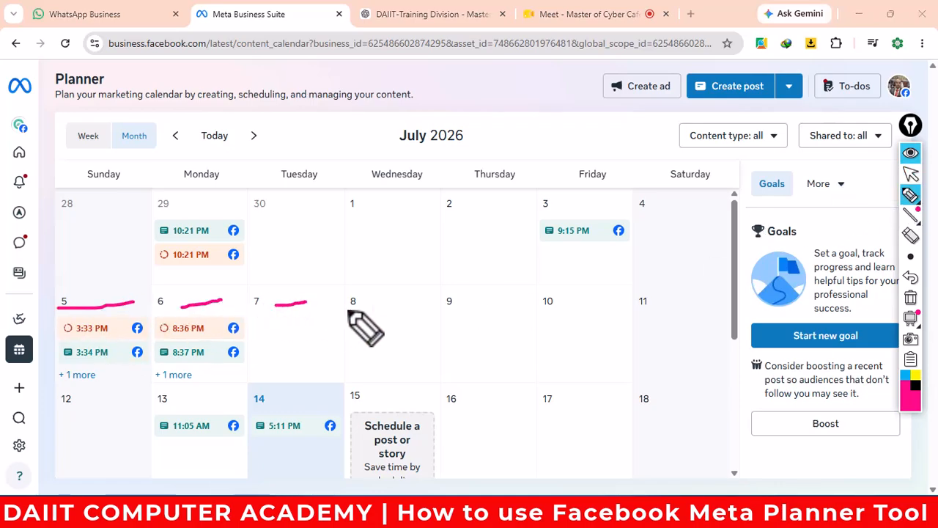
{"action": "left_click_drag", "start_coordinate": [365, 312], "coordinate": [596, 310]}
{"action": "left_click_drag", "start_coordinate": [652, 315], "coordinate": [675, 314]}
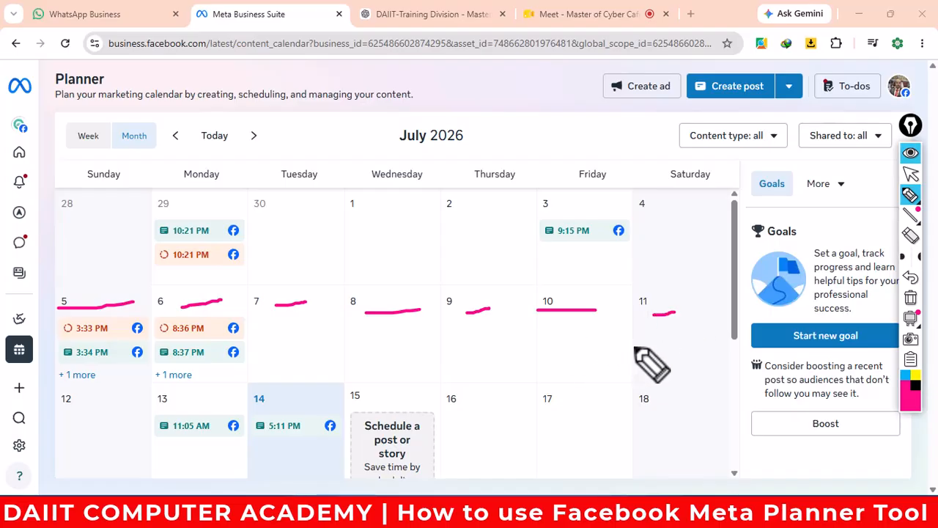
{"action": "left_click", "coordinate": [911, 176]}
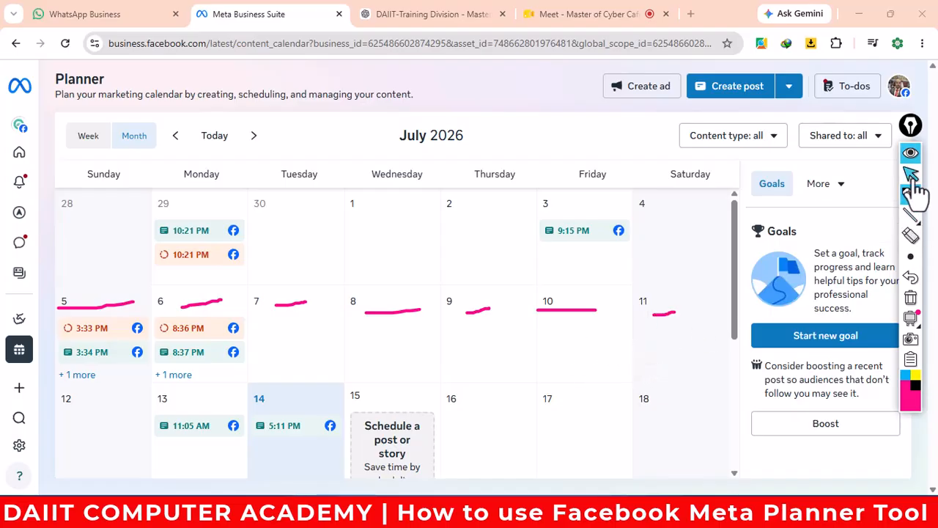
{"action": "left_click", "coordinate": [916, 301]}
- Scroll the July 2026 calendar down to the week of the 15th
{"action": "scroll", "coordinate": [532, 352], "scroll_direction": "down", "scroll_amount": 3}
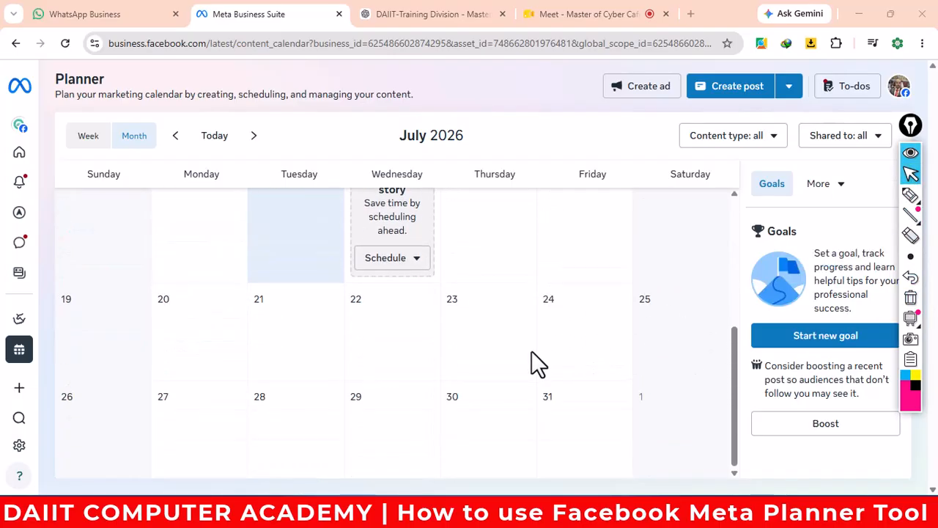
{"action": "scroll", "coordinate": [558, 416], "scroll_direction": "up", "scroll_amount": 3}
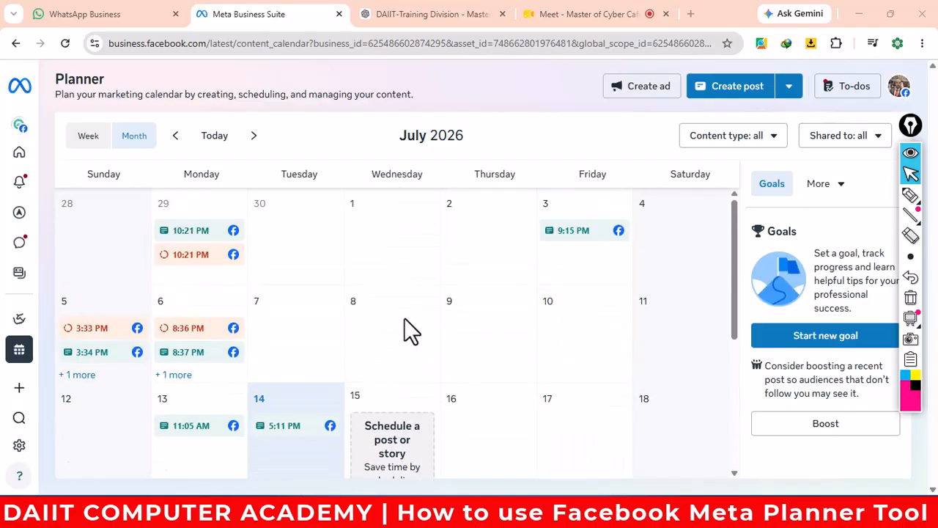
{"action": "scroll", "coordinate": [404, 317], "scroll_direction": "down", "scroll_amount": 1}
{"action": "scroll", "coordinate": [414, 300], "scroll_direction": "up", "scroll_amount": 1}
{"action": "scroll", "coordinate": [565, 326], "scroll_direction": "down", "scroll_amount": 2}
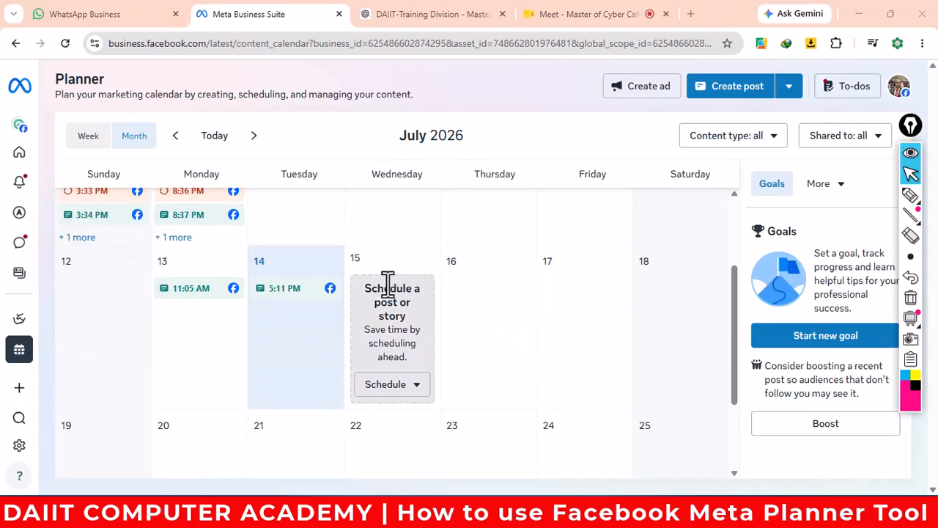
- Open the 15th's Schedule menu and underline the post, story, reel, live and ad options
{"action": "left_click", "coordinate": [417, 395]}
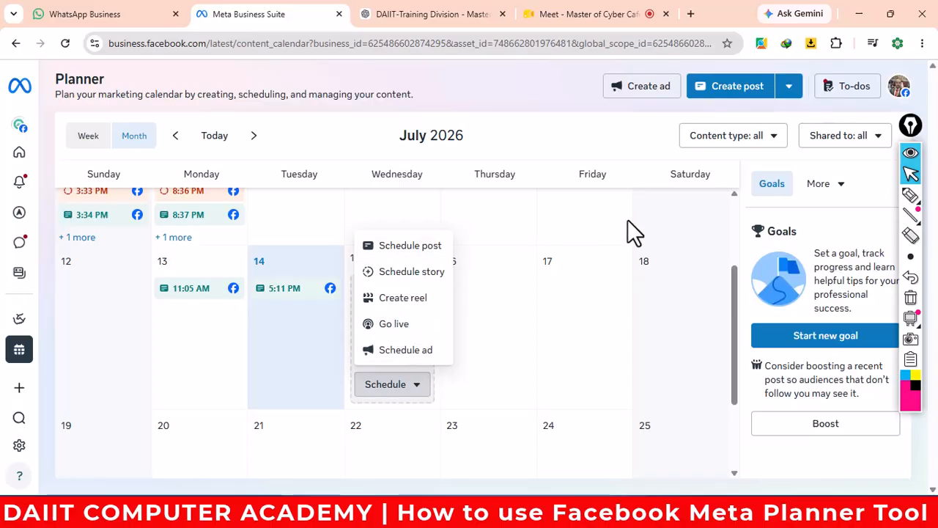
{"action": "left_click", "coordinate": [909, 195]}
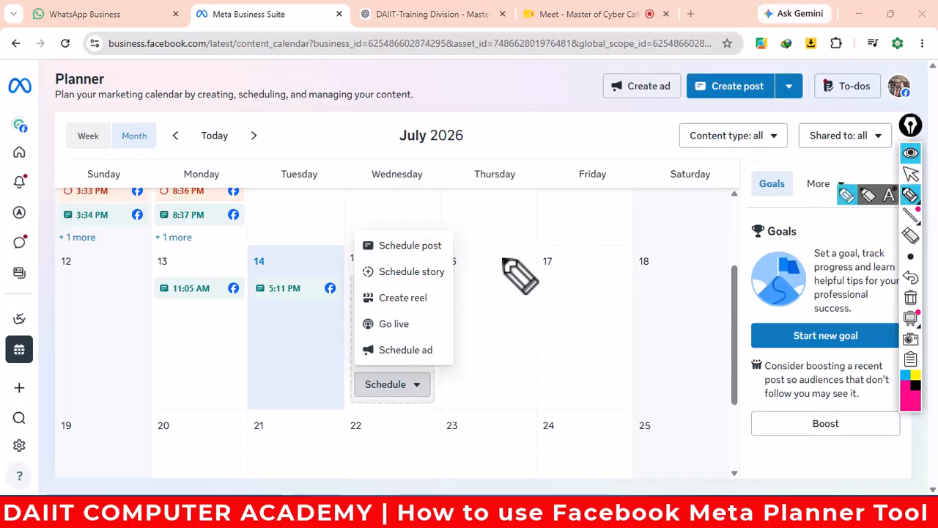
{"action": "left_click_drag", "start_coordinate": [428, 255], "coordinate": [517, 240]}
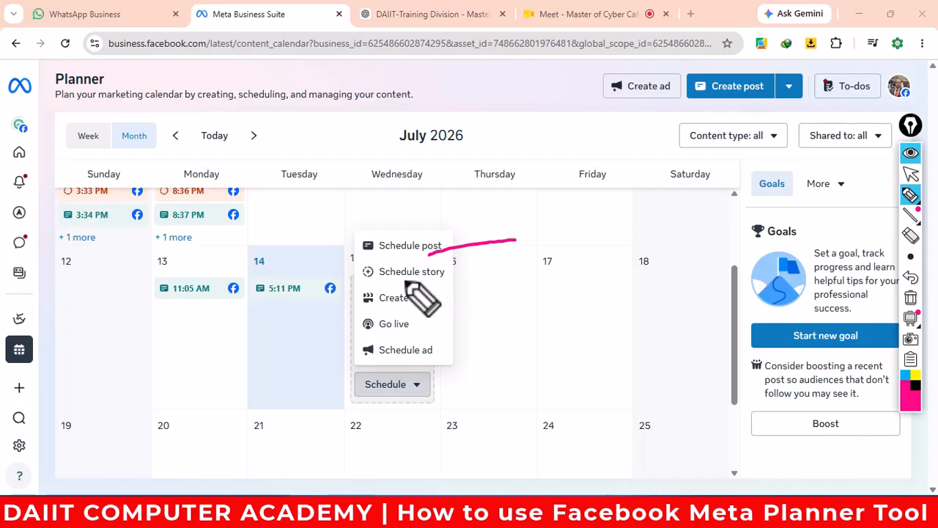
{"action": "left_click_drag", "start_coordinate": [404, 279], "coordinate": [499, 279]}
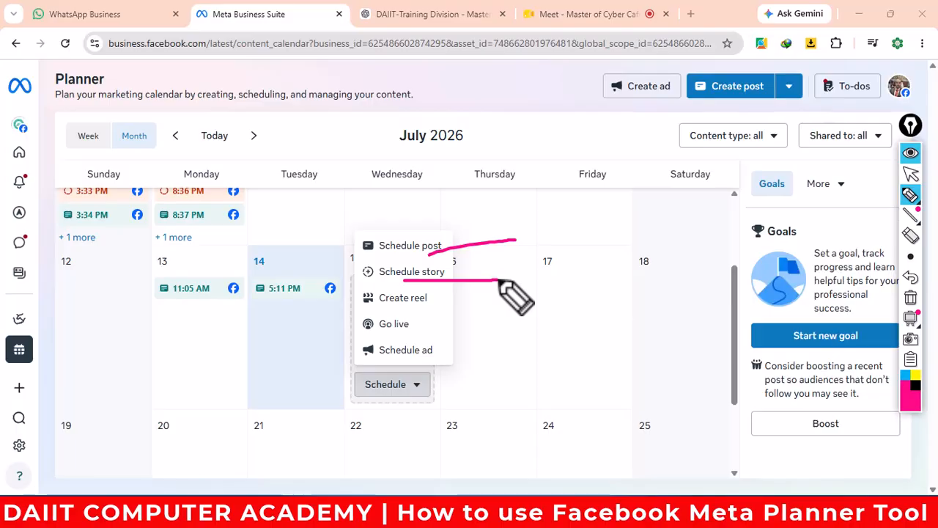
{"action": "left_click_drag", "start_coordinate": [403, 309], "coordinate": [505, 308]}
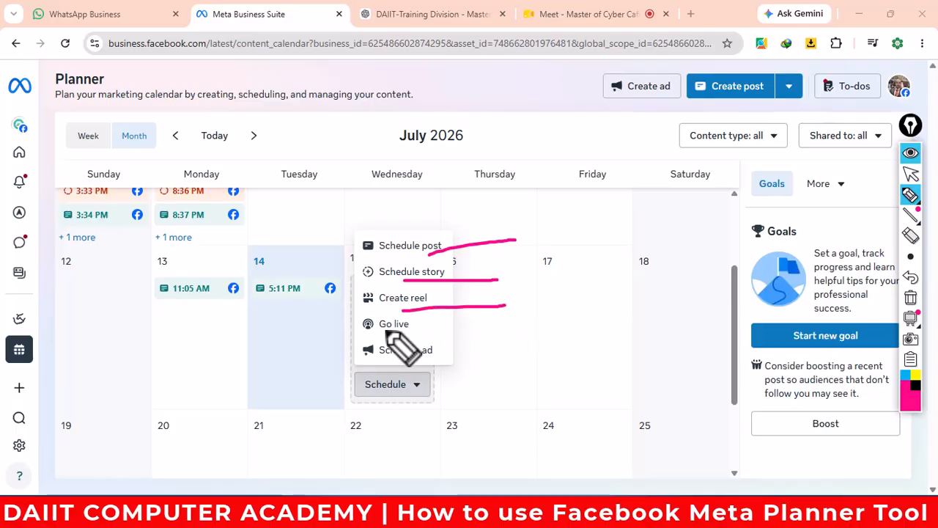
{"action": "left_click_drag", "start_coordinate": [382, 332], "coordinate": [490, 333]}
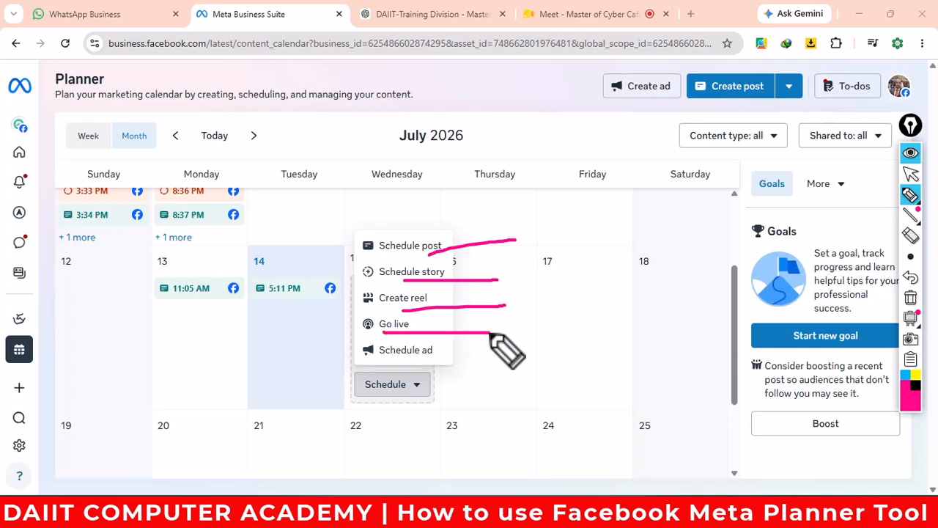
{"action": "left_click_drag", "start_coordinate": [393, 361], "coordinate": [489, 361]}
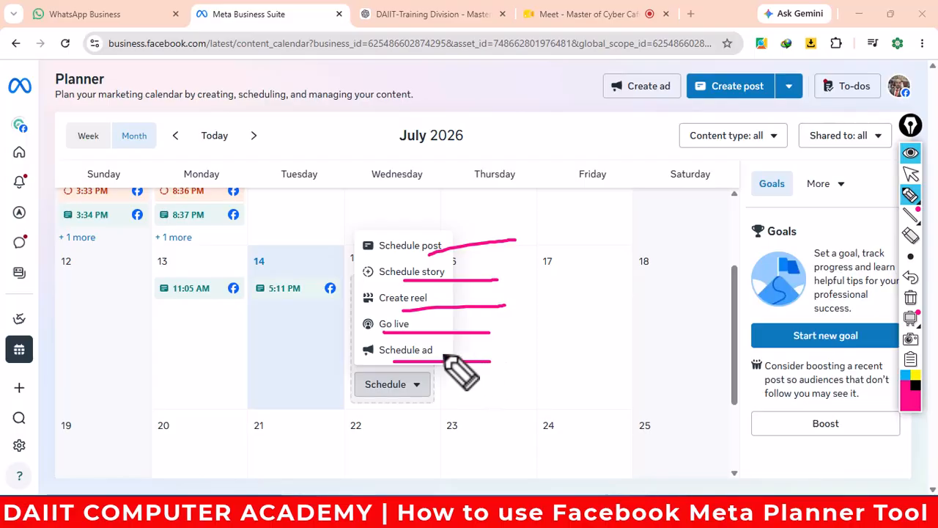
- Bracket the scheduling choices, cross out the paid ad option, and emphasise post and story
{"action": "mouse_move", "coordinate": [438, 352]}
{"action": "left_mouse_down"}
{"action": "mouse_move", "coordinate": [522, 383]}
{"action": "mouse_move", "coordinate": [523, 369]}
{"action": "mouse_move", "coordinate": [570, 345]}
{"action": "mouse_move", "coordinate": [593, 352]}
{"action": "mouse_move", "coordinate": [592, 312]}
{"action": "mouse_move", "coordinate": [594, 342]}
{"action": "mouse_move", "coordinate": [605, 342]}
{"action": "mouse_move", "coordinate": [566, 334]}
{"action": "left_mouse_up"}
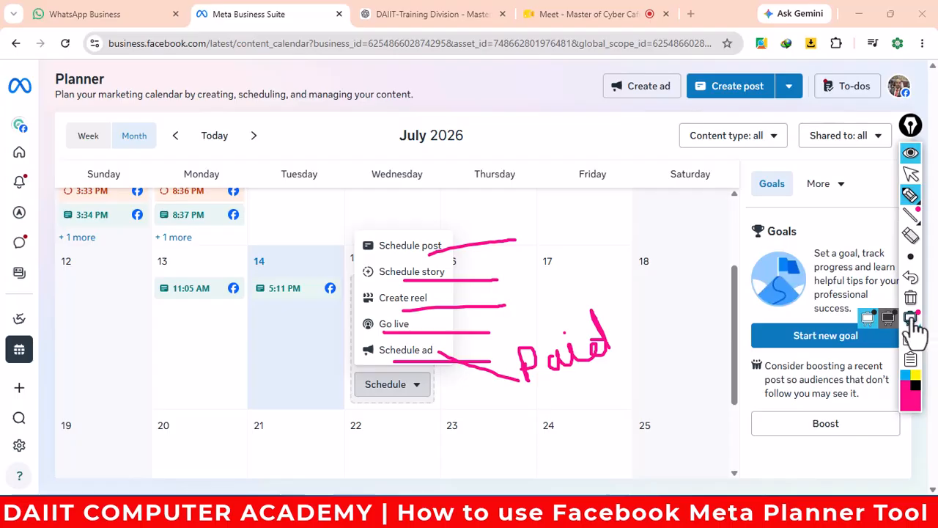
{"action": "mouse_move", "coordinate": [355, 229]}
{"action": "left_mouse_down"}
{"action": "mouse_move", "coordinate": [352, 408]}
{"action": "mouse_move", "coordinate": [471, 401]}
{"action": "mouse_move", "coordinate": [502, 261]}
{"action": "mouse_move", "coordinate": [404, 220]}
{"action": "mouse_move", "coordinate": [354, 233]}
{"action": "left_mouse_up"}
{"action": "left_click_drag", "start_coordinate": [449, 274], "coordinate": [518, 271]}
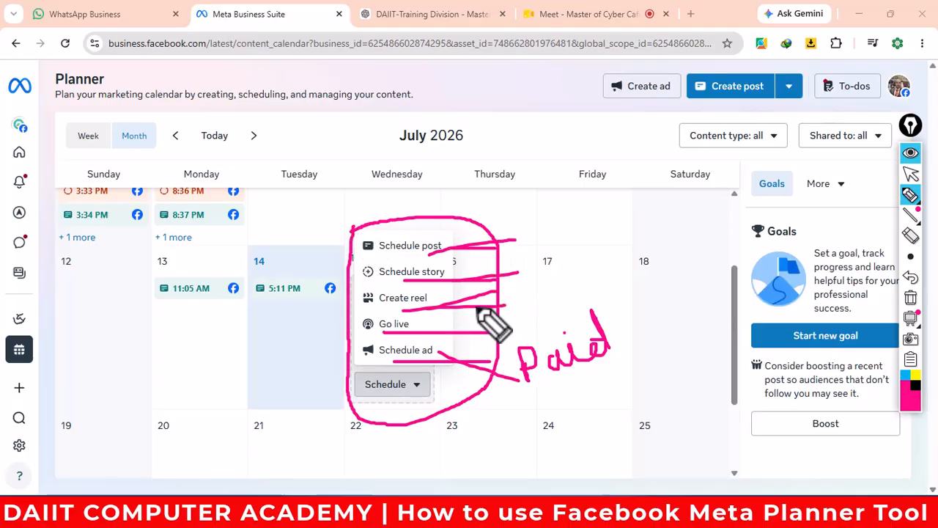
{"action": "mouse_move", "coordinate": [440, 339]}
{"action": "left_mouse_down"}
{"action": "mouse_move", "coordinate": [458, 368]}
{"action": "mouse_move", "coordinate": [443, 372]}
{"action": "mouse_move", "coordinate": [493, 351]}
{"action": "left_mouse_up"}
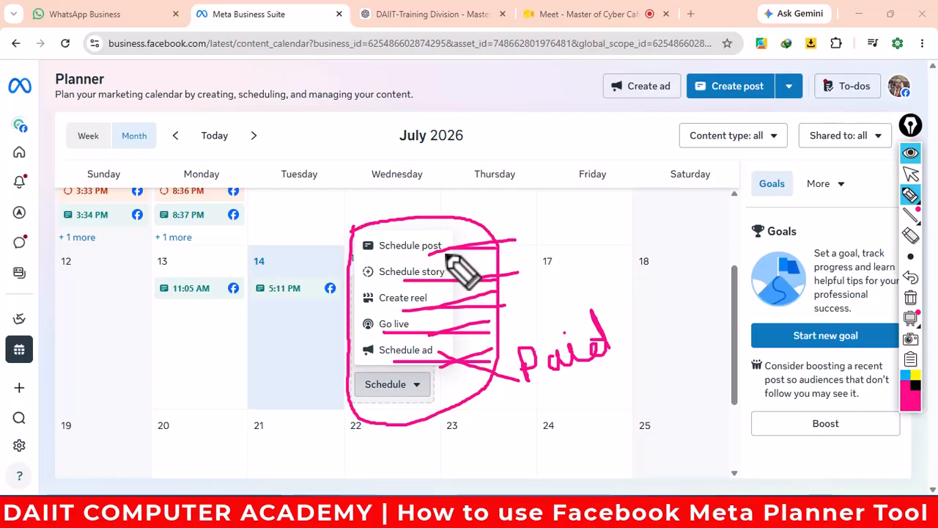
{"action": "mouse_move", "coordinate": [447, 256]}
{"action": "left_mouse_down"}
{"action": "mouse_move", "coordinate": [429, 249]}
{"action": "mouse_move", "coordinate": [378, 273]}
{"action": "mouse_move", "coordinate": [497, 268]}
{"action": "mouse_move", "coordinate": [383, 282]}
{"action": "mouse_move", "coordinate": [572, 293]}
{"action": "left_mouse_up"}
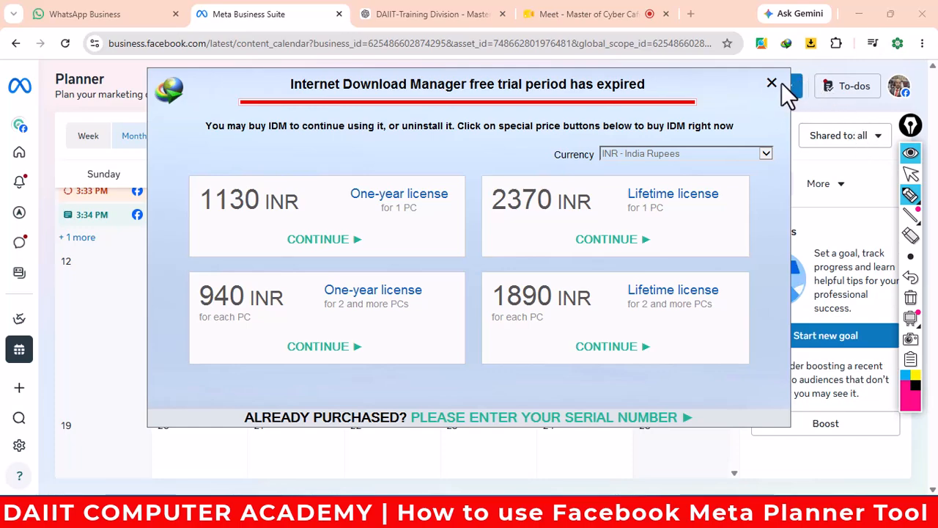
- Close the IDM trial popup, erase the annotations, and return to the normal pointer
{"action": "left_click", "coordinate": [773, 83]}
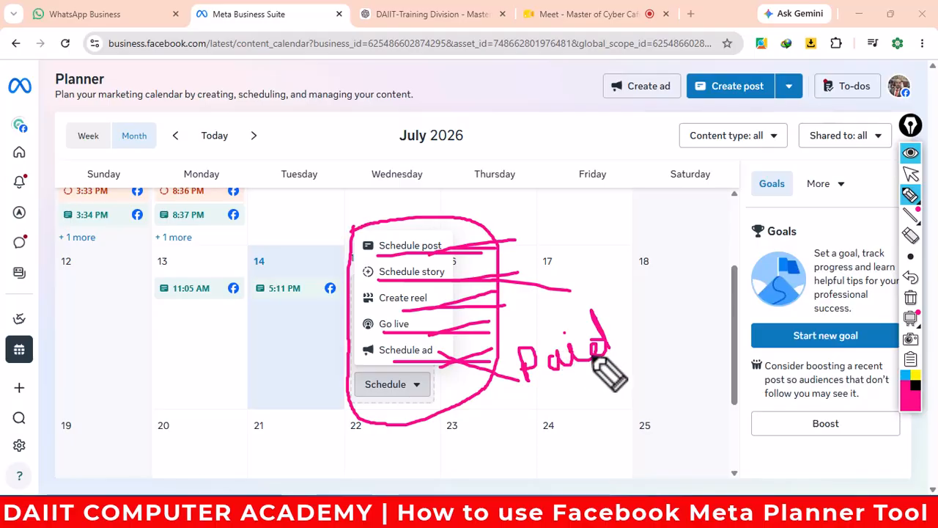
{"action": "left_click", "coordinate": [911, 299]}
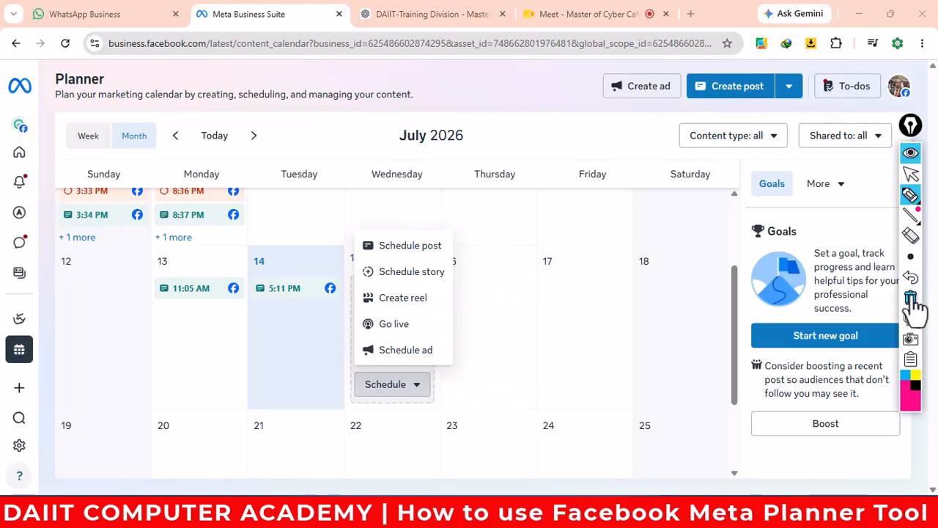
{"action": "left_click", "coordinate": [909, 194]}
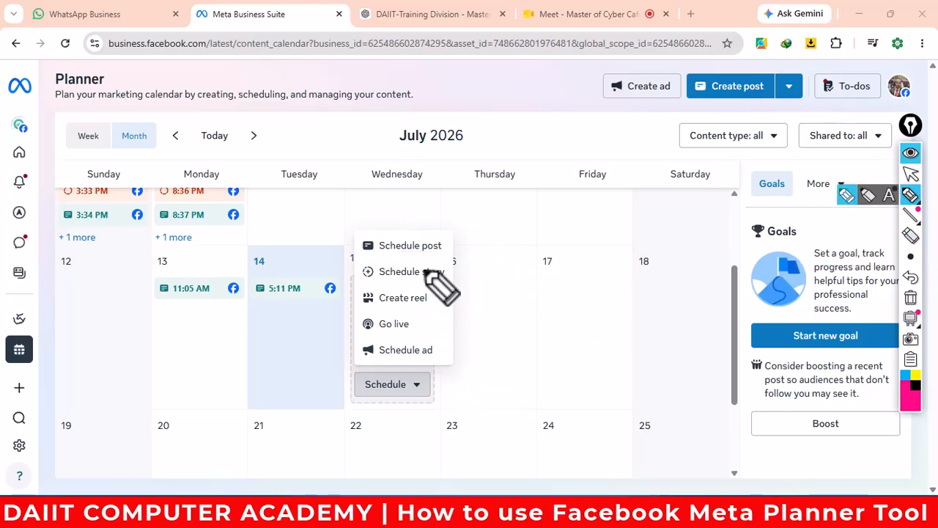
{"action": "mouse_move", "coordinate": [911, 214]}
{"action": "left_click", "coordinate": [910, 173]}
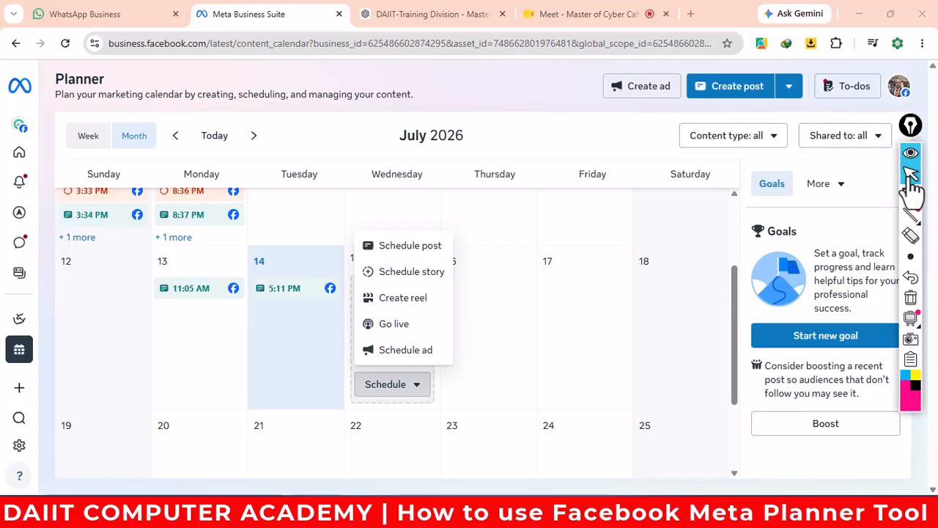
- Schedule a post for Jul 15, 2026 at 10:00 AM and save it
{"action": "left_click", "coordinate": [401, 248]}
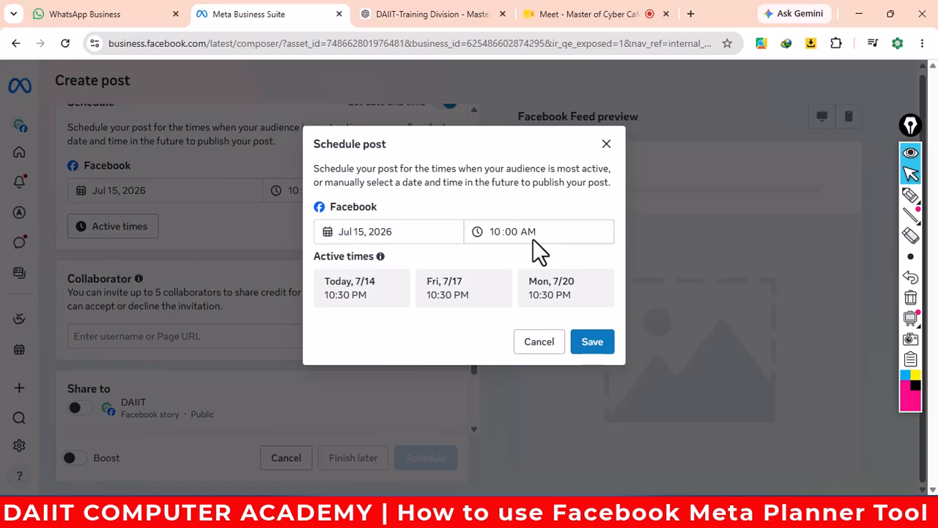
{"action": "left_click", "coordinate": [496, 230]}
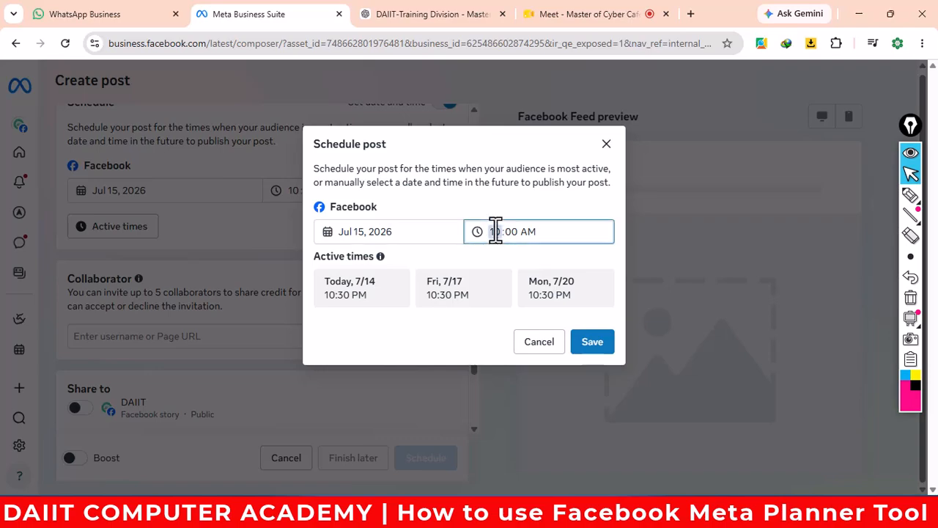
{"action": "left_click", "coordinate": [544, 231]}
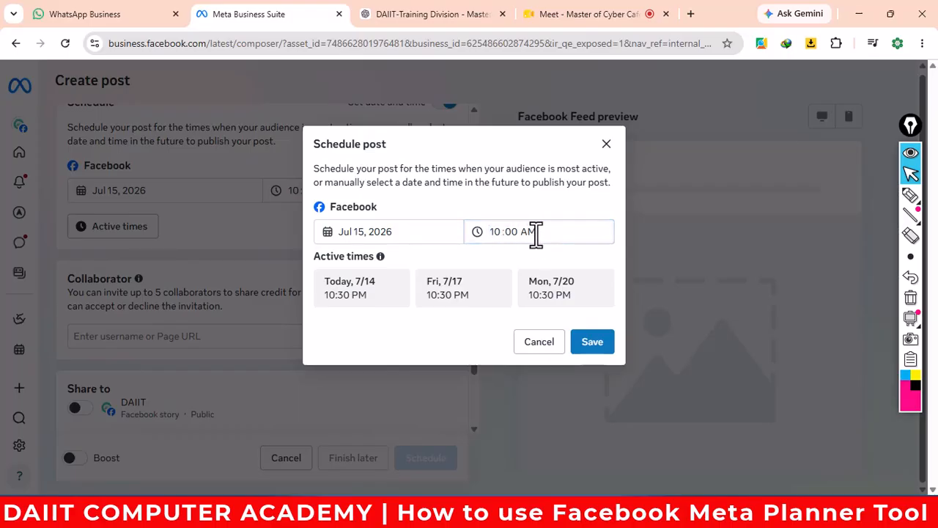
{"action": "left_click", "coordinate": [529, 233]}
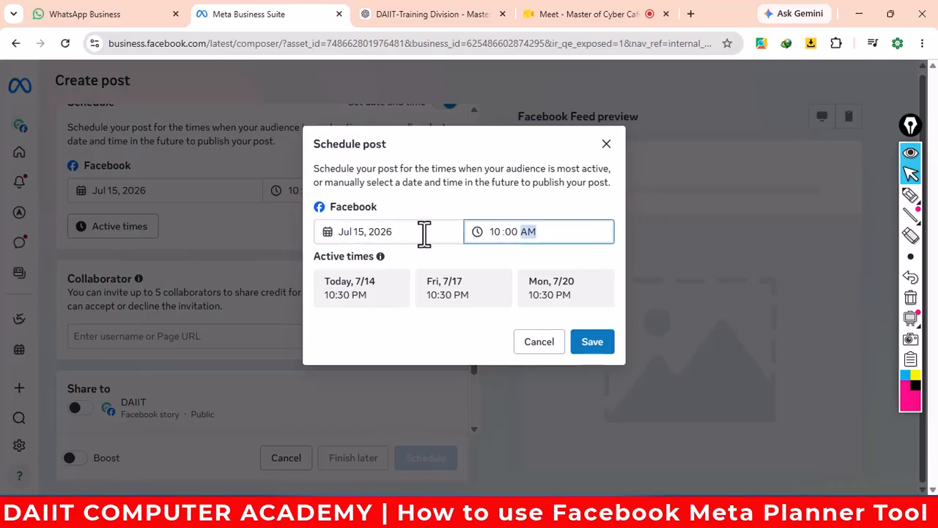
{"action": "left_click", "coordinate": [592, 341]}
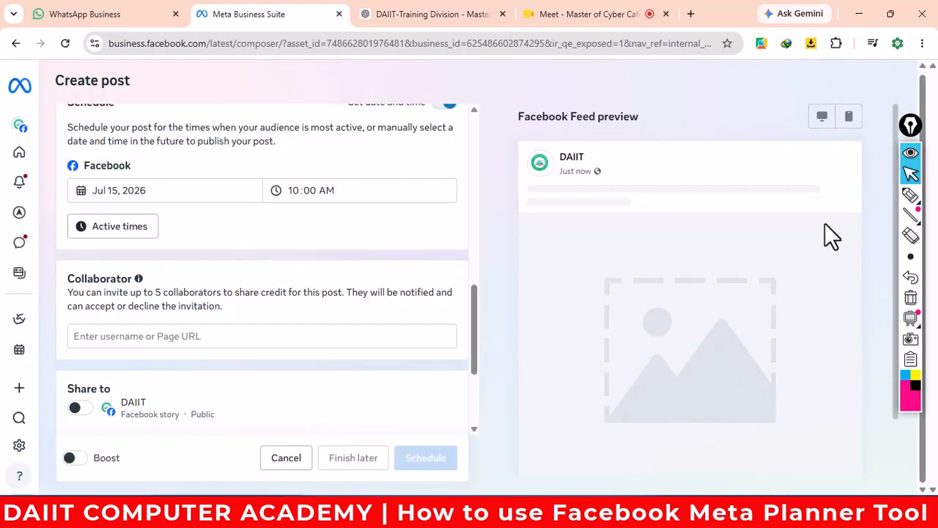
- Highlight the date, time, active times and collaborator fields, then clear the marks
{"action": "left_click", "coordinate": [910, 200]}
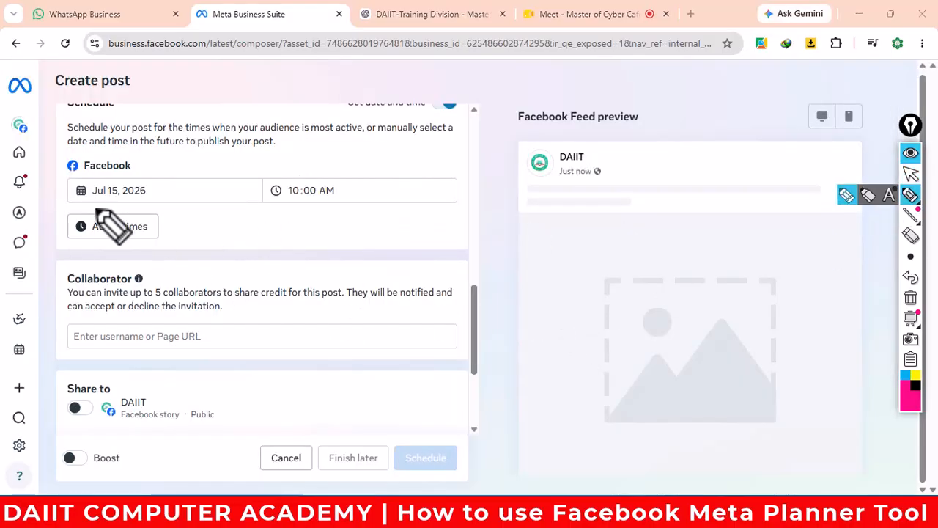
{"action": "left_click_drag", "start_coordinate": [71, 208], "coordinate": [194, 208]}
{"action": "left_click_drag", "start_coordinate": [265, 206], "coordinate": [447, 205]}
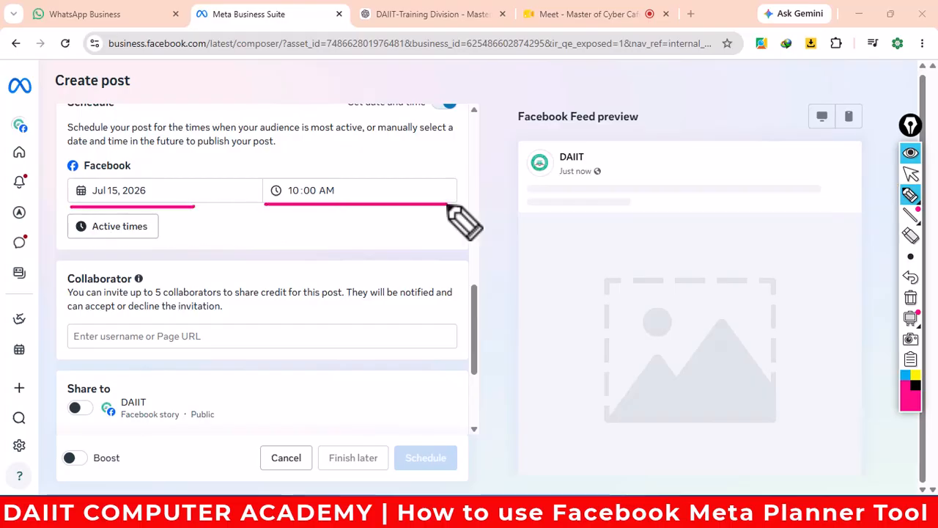
{"action": "left_click_drag", "start_coordinate": [68, 248], "coordinate": [302, 243]}
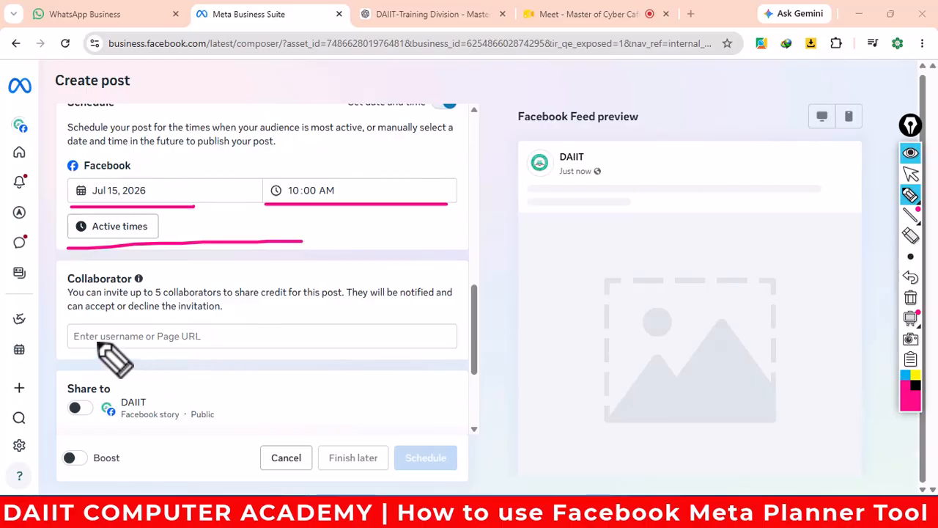
{"action": "mouse_move", "coordinate": [97, 343]}
{"action": "left_mouse_down"}
{"action": "mouse_move", "coordinate": [285, 345]}
{"action": "mouse_move", "coordinate": [78, 335]}
{"action": "mouse_move", "coordinate": [215, 348]}
{"action": "left_mouse_up"}
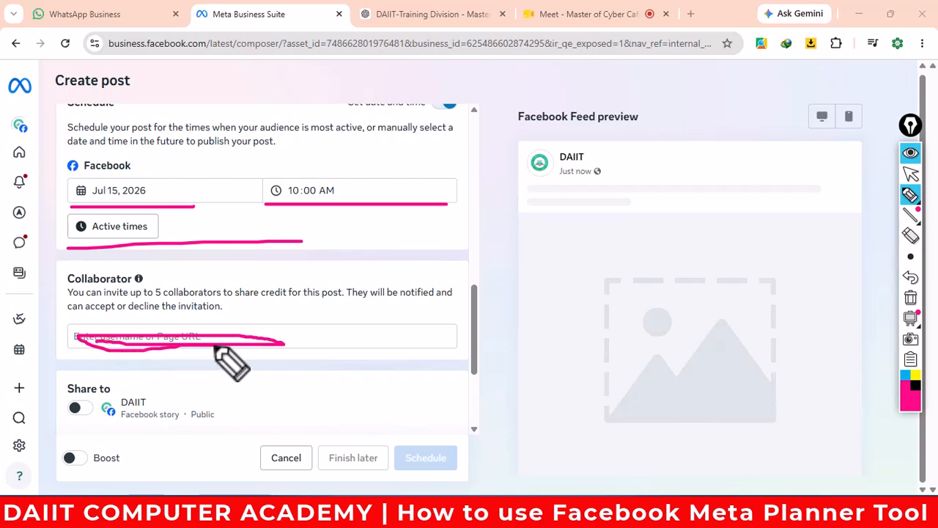
{"action": "left_click", "coordinate": [910, 296]}
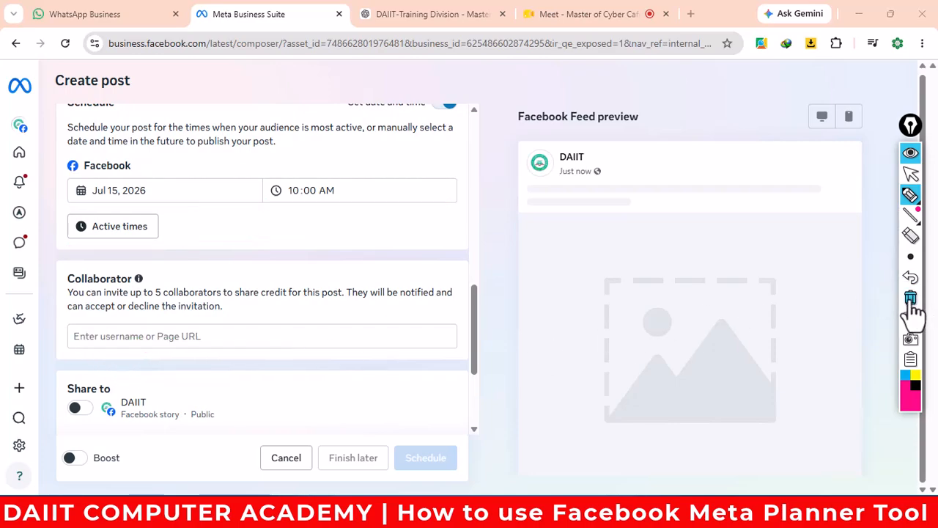
- Turn on Share to Facebook story with Always share stories and confirm
{"action": "left_click", "coordinate": [910, 174]}
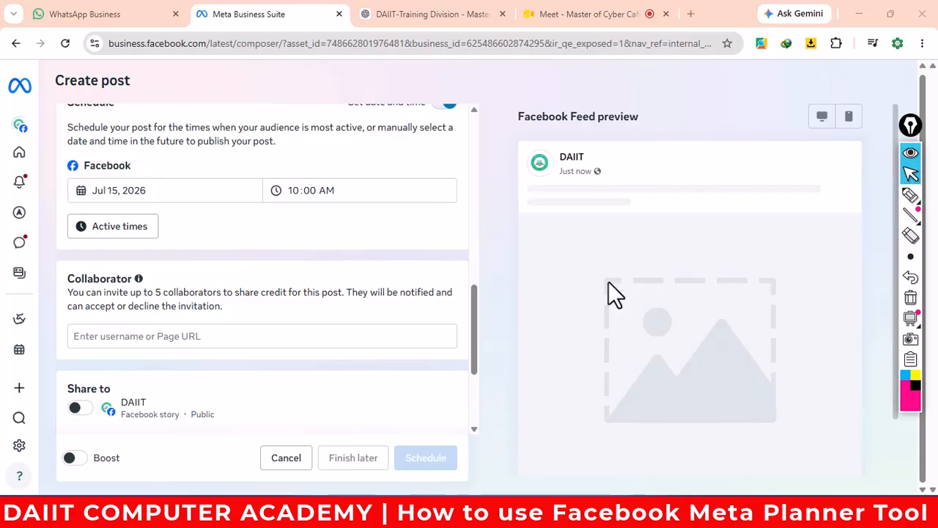
{"action": "scroll", "coordinate": [307, 353], "scroll_direction": "down", "scroll_amount": 1}
{"action": "scroll", "coordinate": [307, 356], "scroll_direction": "down", "scroll_amount": 1}
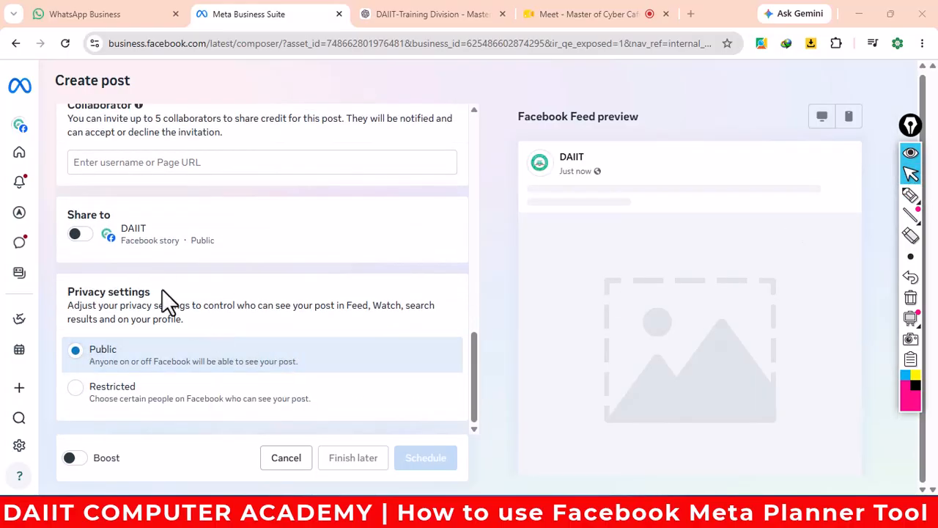
{"action": "left_click", "coordinate": [79, 236]}
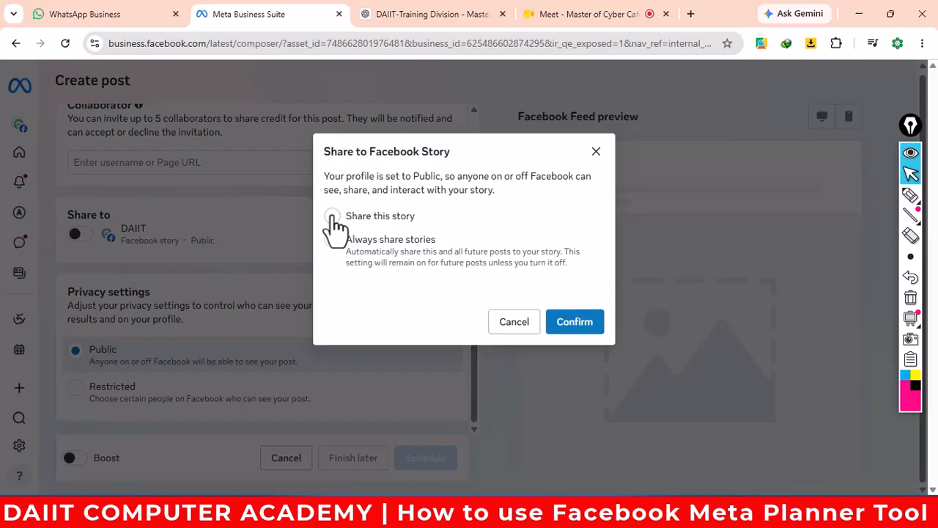
{"action": "left_click", "coordinate": [334, 239]}
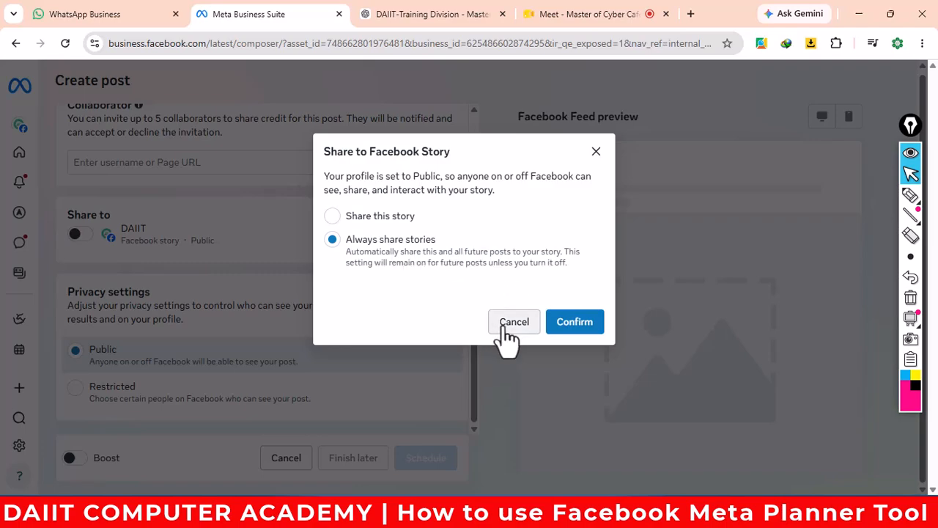
{"action": "left_click", "coordinate": [575, 323]}
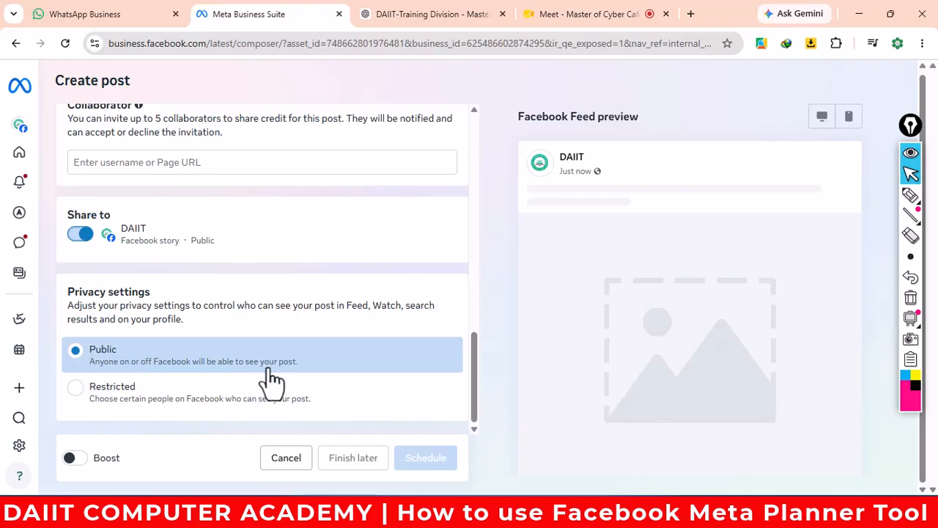
- Attach the Demo Ads image from the MCC Ads folder to the post
{"action": "scroll", "coordinate": [272, 380], "scroll_direction": "up", "scroll_amount": 4}
{"action": "scroll", "coordinate": [273, 380], "scroll_direction": "up", "scroll_amount": 7}
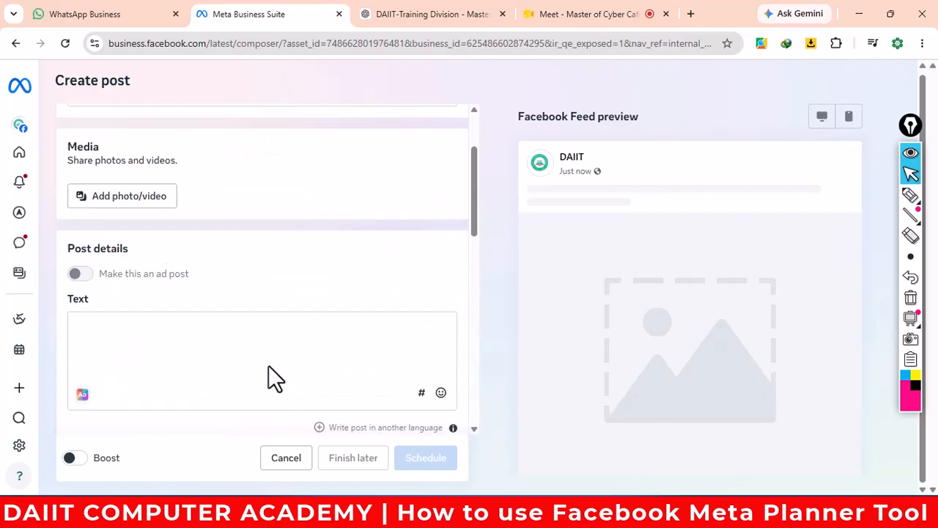
{"action": "scroll", "coordinate": [247, 236], "scroll_direction": "up", "scroll_amount": 2}
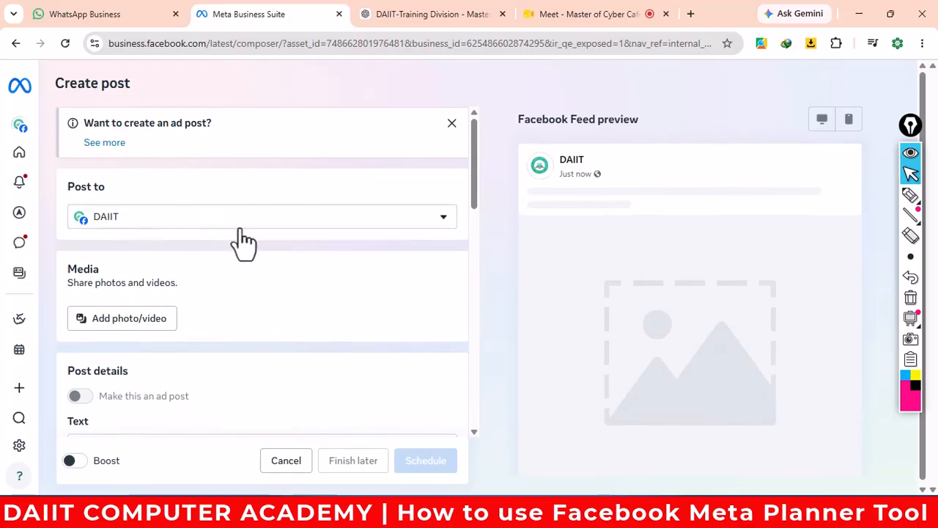
{"action": "left_click", "coordinate": [119, 321]}
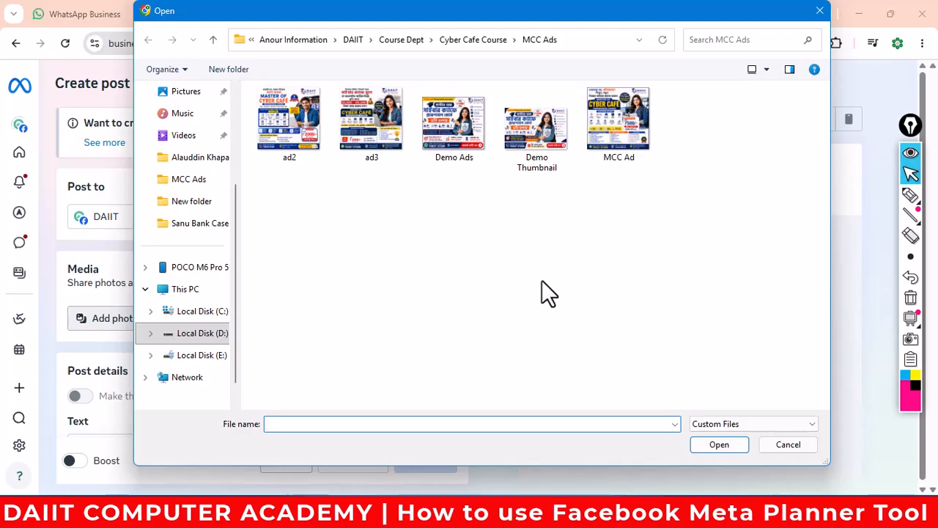
{"action": "left_click", "coordinate": [451, 132]}
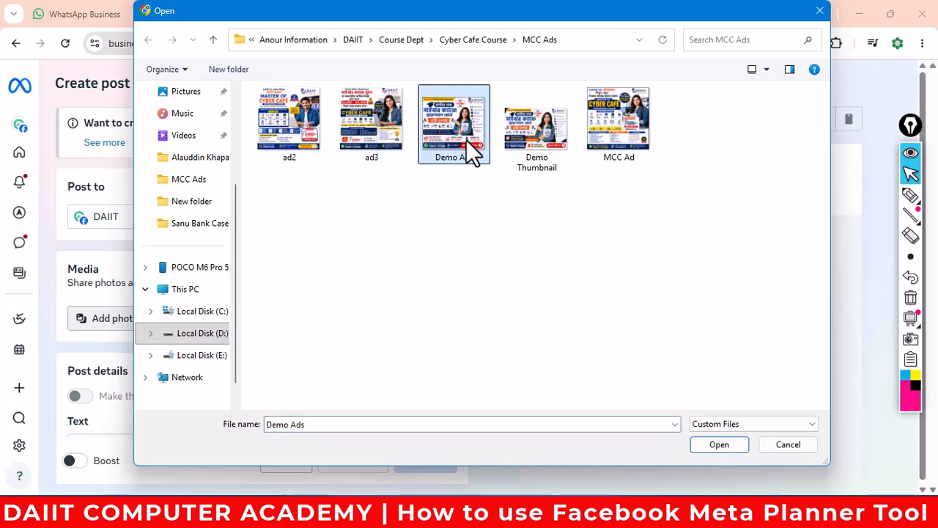
{"action": "left_click", "coordinate": [718, 445]}
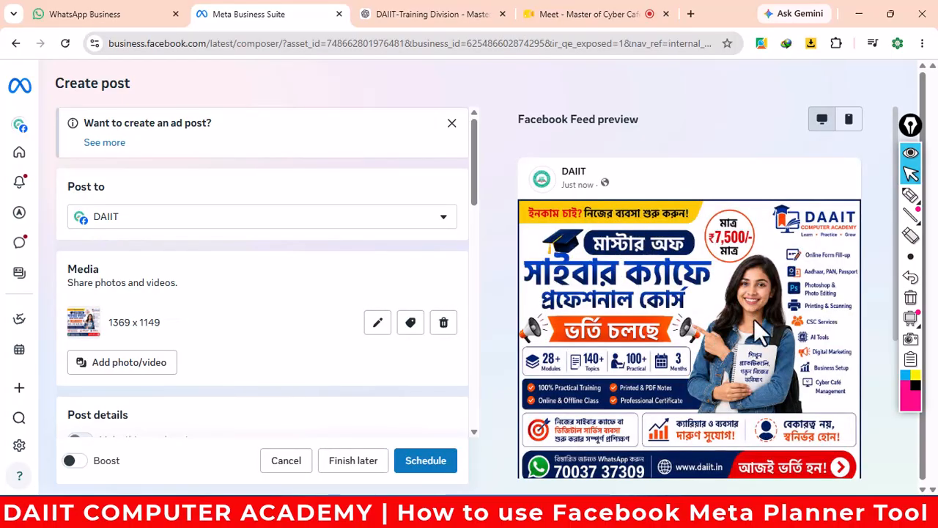
- Scroll through the composer to review the Demo Ads image preview
{"action": "scroll", "coordinate": [723, 312], "scroll_direction": "down", "scroll_amount": 1}
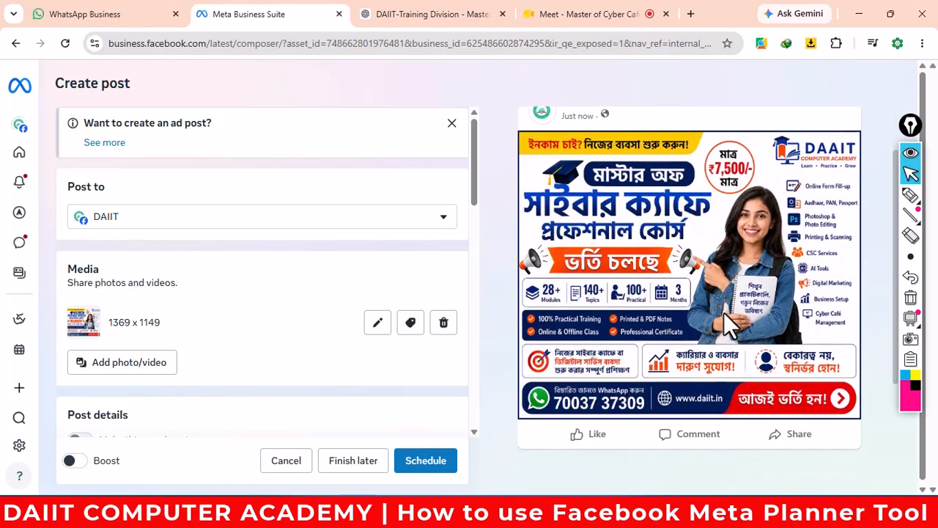
{"action": "scroll", "coordinate": [723, 312], "scroll_direction": "up", "scroll_amount": 1}
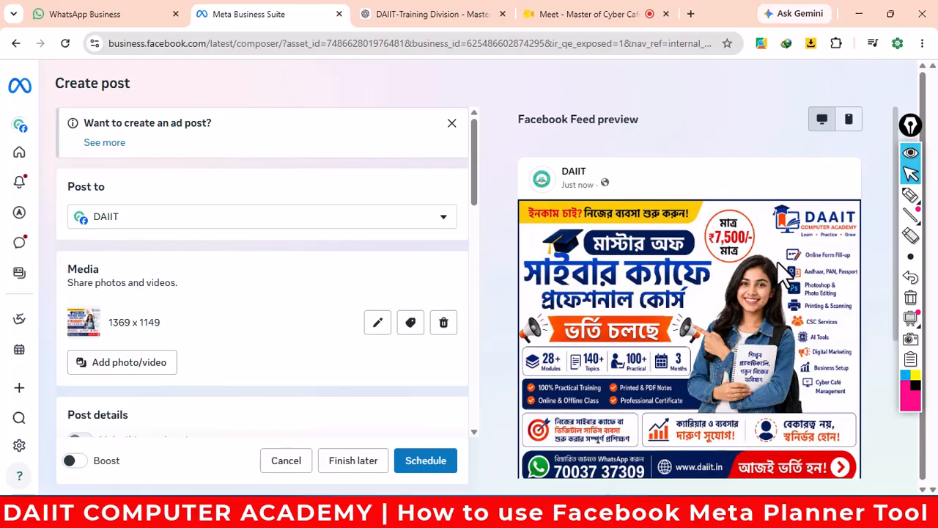
{"action": "scroll", "coordinate": [777, 260], "scroll_direction": "down", "scroll_amount": 1}
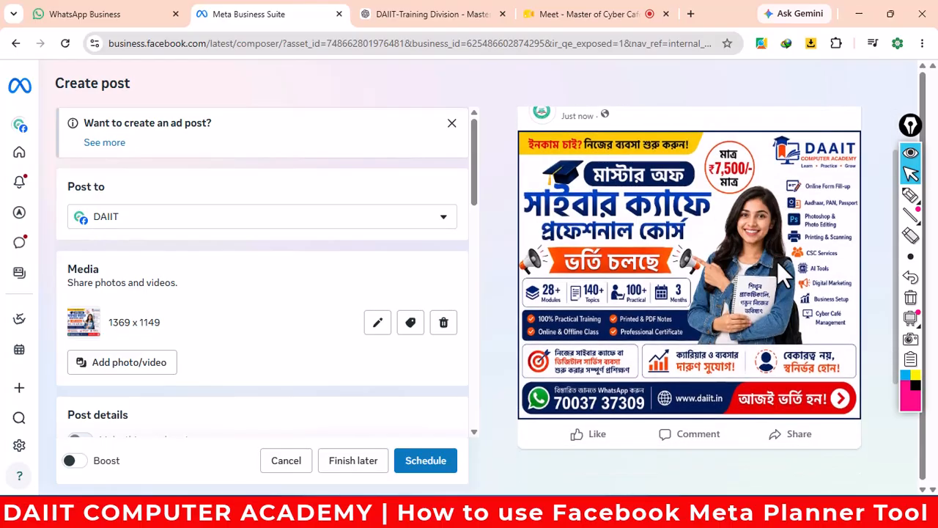
{"action": "scroll", "coordinate": [777, 261], "scroll_direction": "up", "scroll_amount": 1}
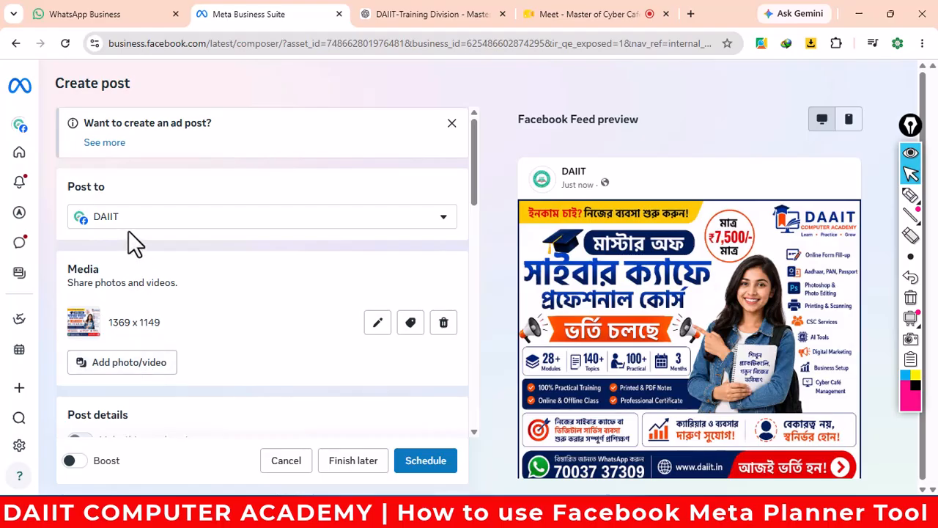
{"action": "scroll", "coordinate": [154, 370], "scroll_direction": "down", "scroll_amount": 1}
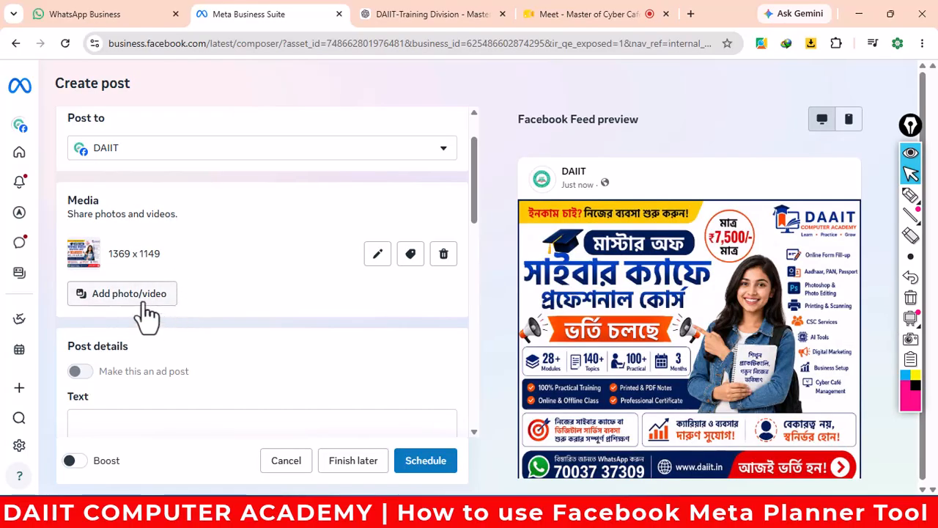
{"action": "scroll", "coordinate": [195, 304], "scroll_direction": "down", "scroll_amount": 1}
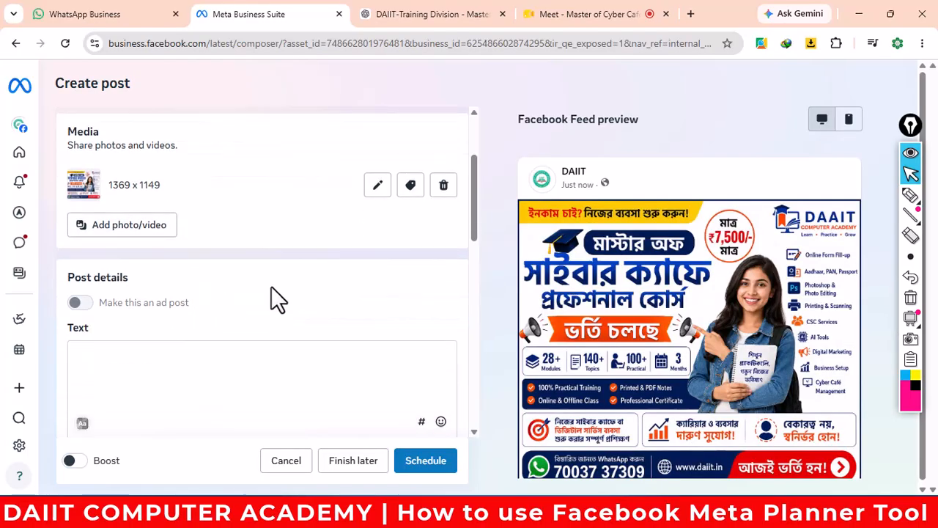
{"action": "scroll", "coordinate": [256, 293], "scroll_direction": "down", "scroll_amount": 1}
- Place the cursor in the post Text box, then switch to the ChatGPT browser tab
{"action": "mouse_move", "coordinate": [87, 236]}
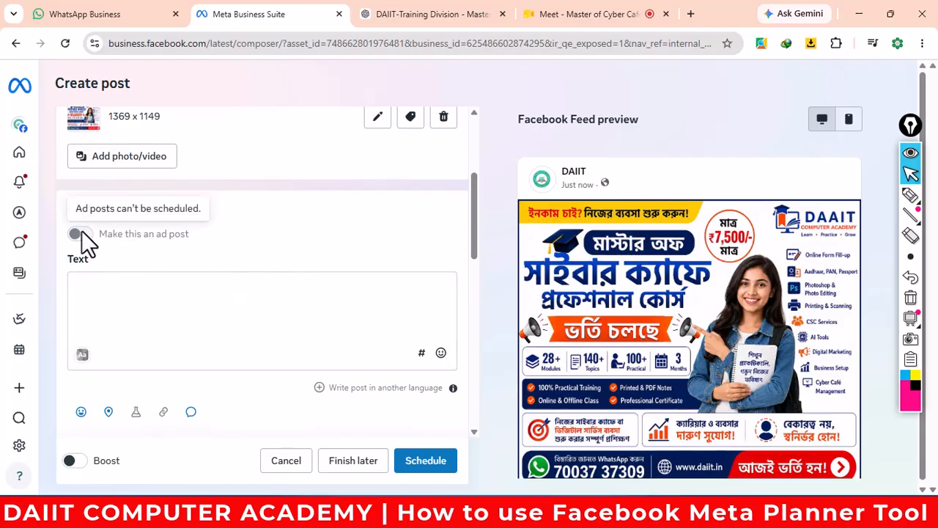
{"action": "left_click", "coordinate": [140, 293]}
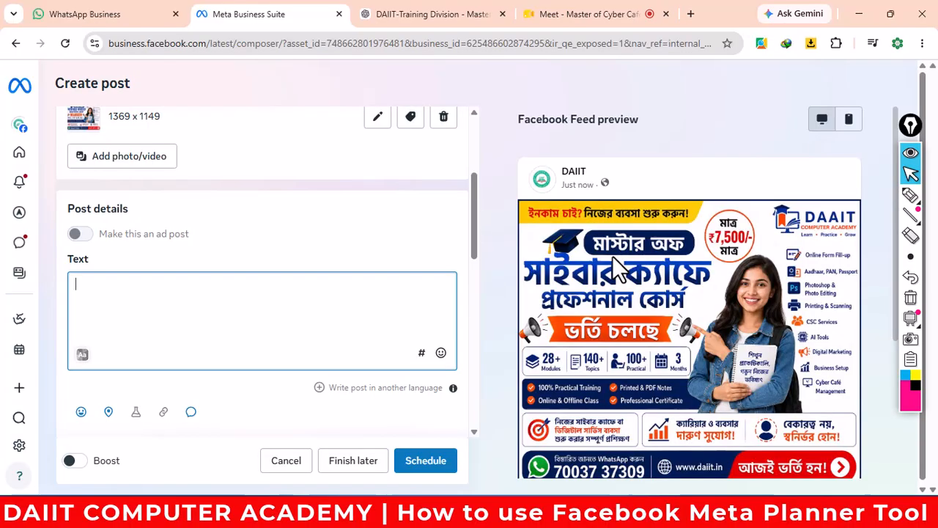
{"action": "left_click", "coordinate": [454, 25]}
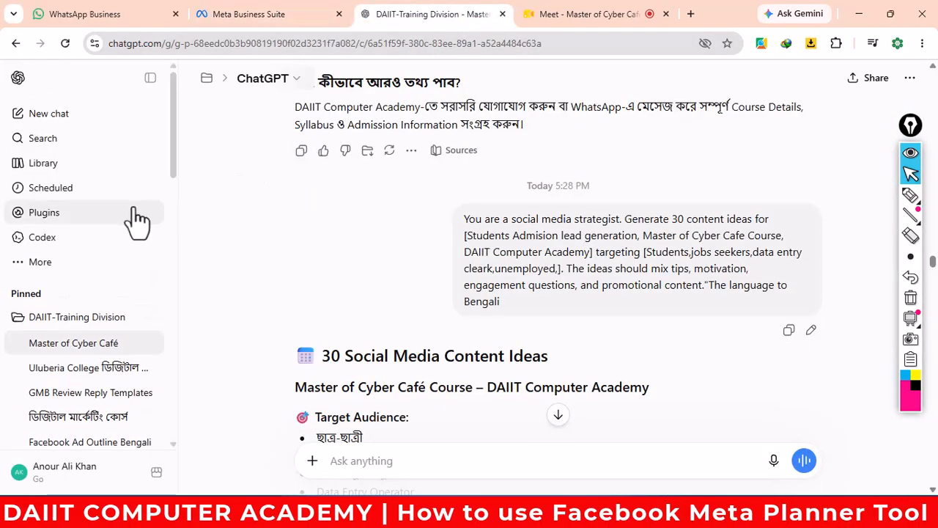
- Start a new ChatGPT chat with the Demo Ads image attached and type the Meta Expert Bengali-caption prompt
{"action": "left_click", "coordinate": [65, 125]}
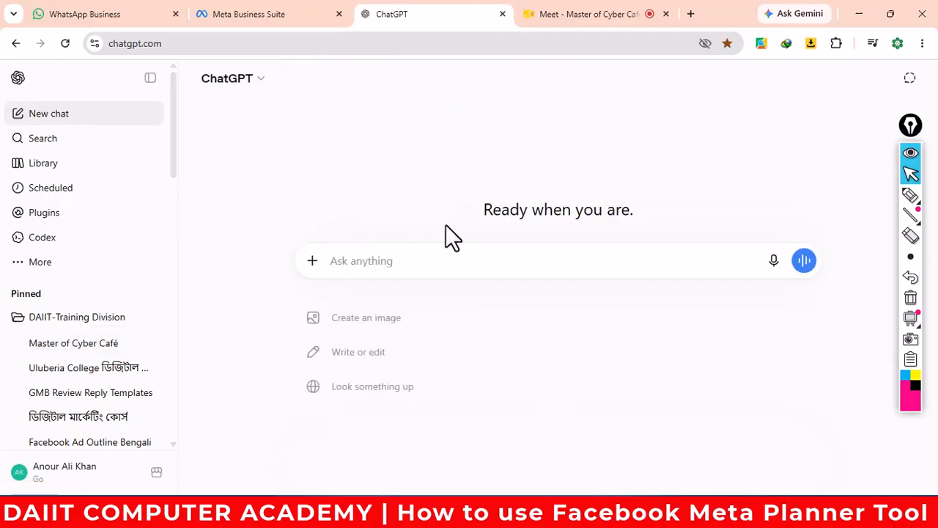
{"action": "left_click", "coordinate": [312, 262]}
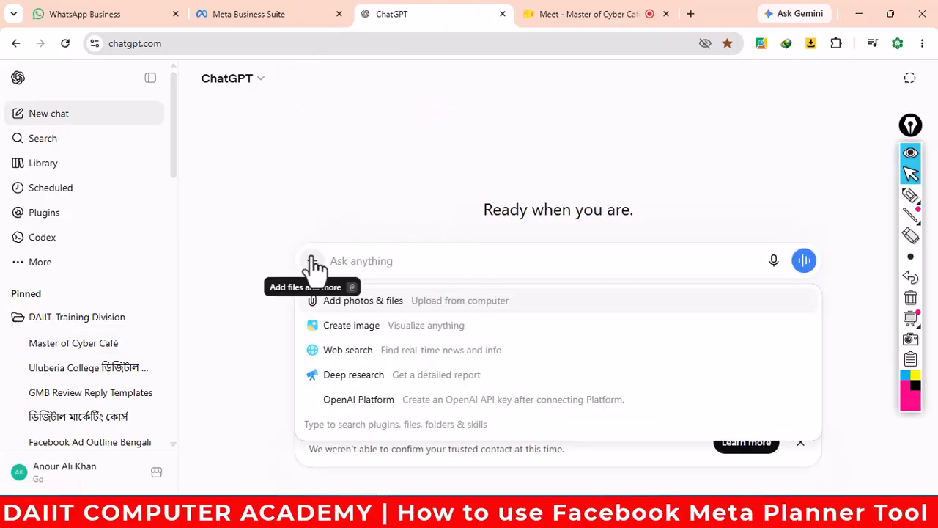
{"action": "left_click", "coordinate": [345, 308]}
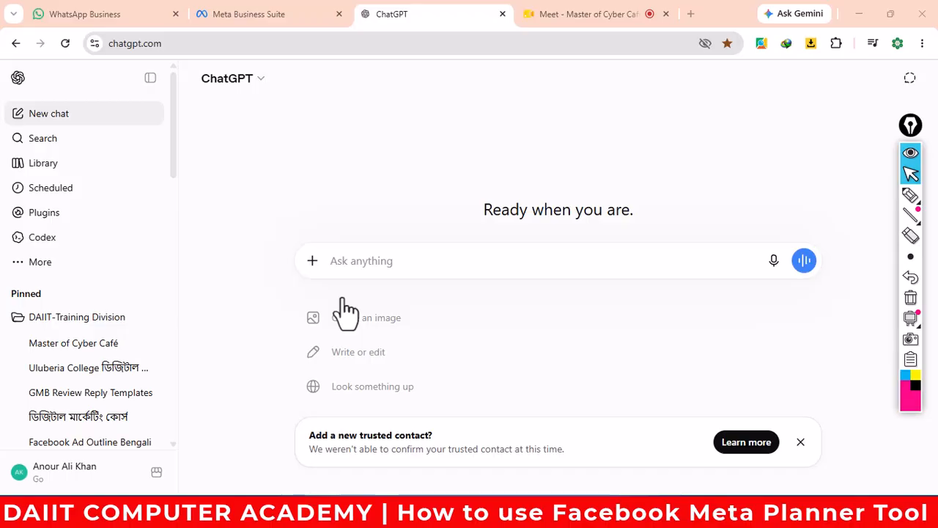
{"action": "left_click", "coordinate": [440, 139]}
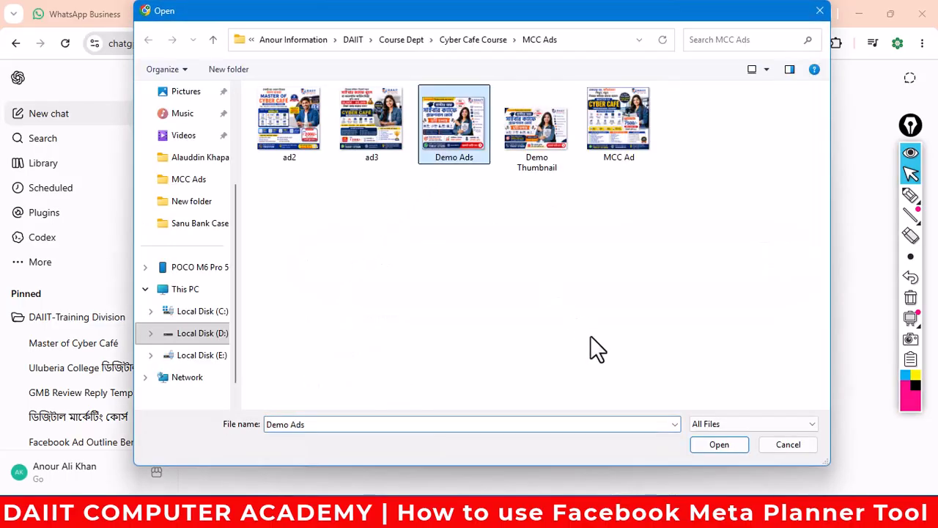
{"action": "left_click", "coordinate": [706, 444]}
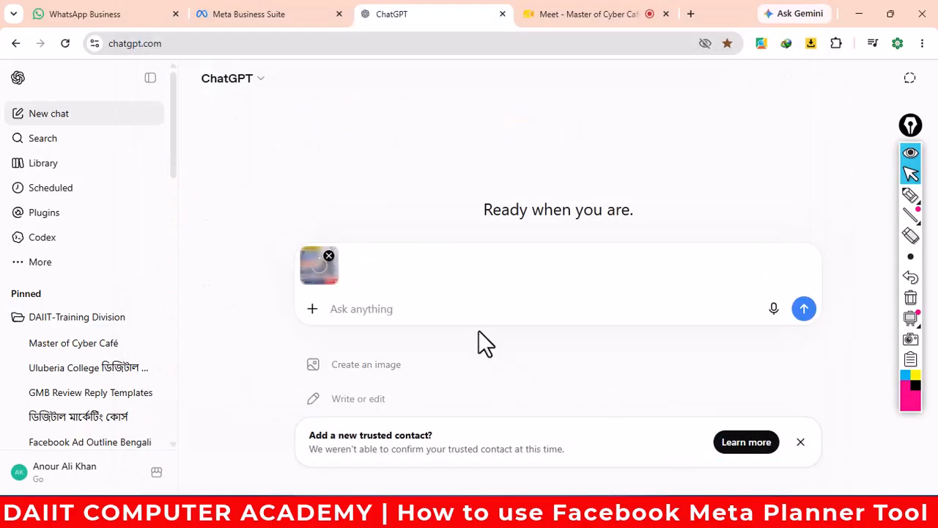
{"action": "type", "text": "Act as a "}
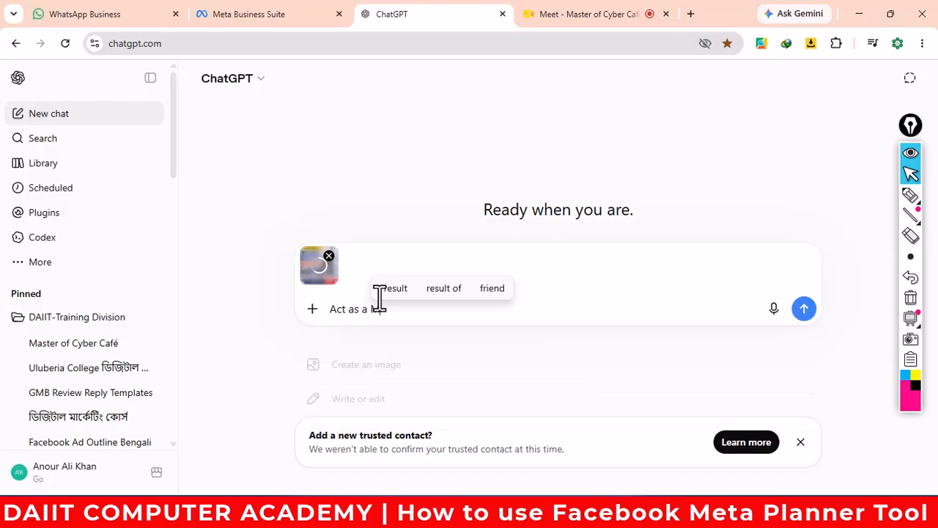
{"action": "type", "text": "Meta Expert"}
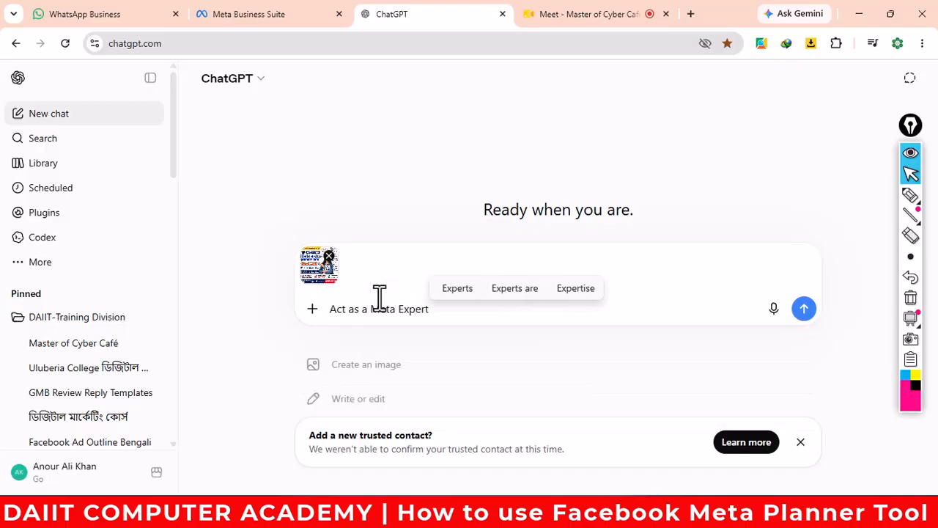
{"action": "type", "text": ", creat"}
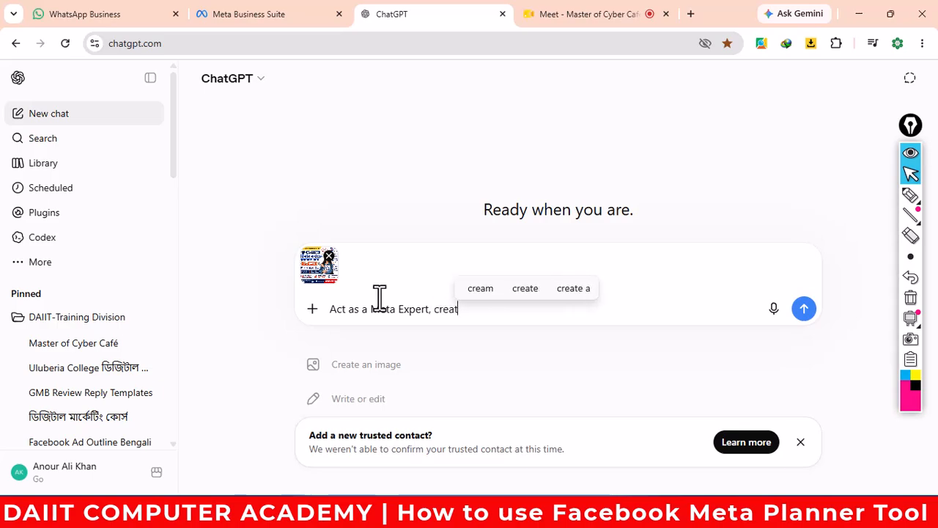
{"action": "type", "text": "e facebook"}
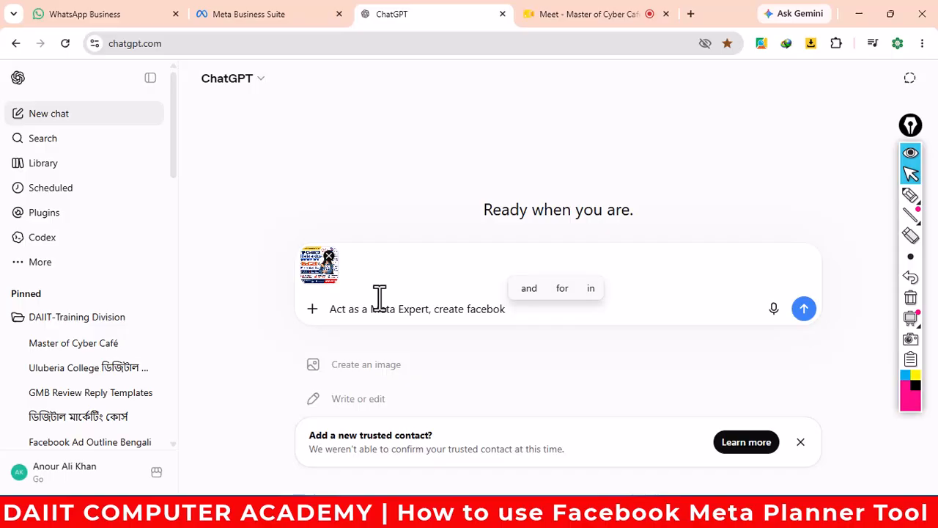
{"action": "type", "text": " capti"}
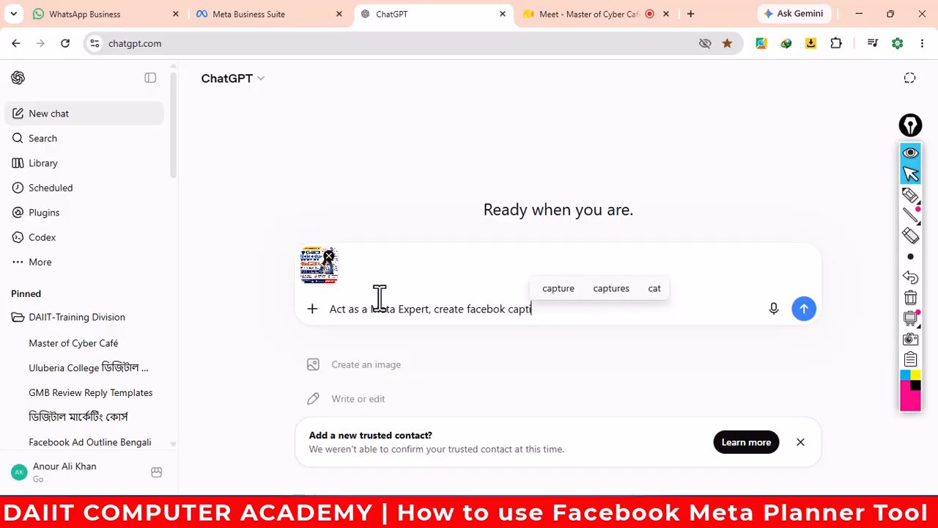
{"action": "type", "text": "on"}
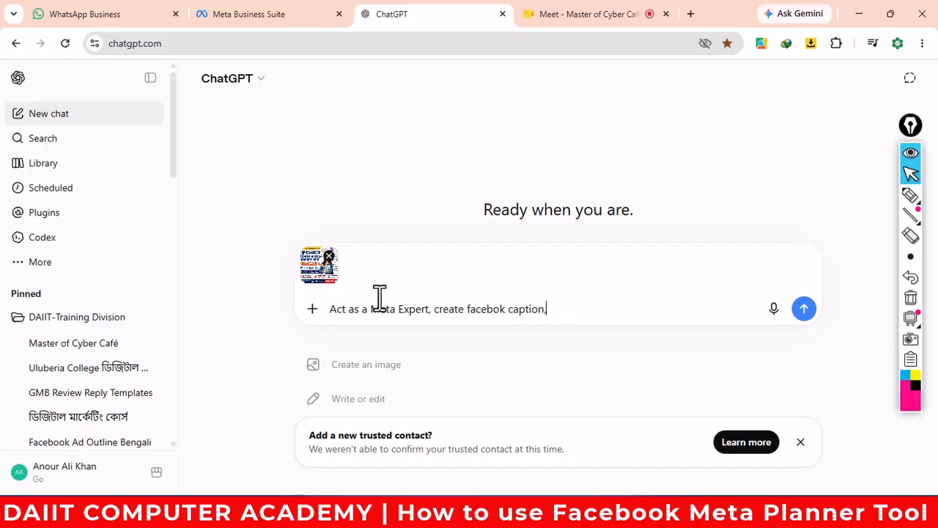
{"action": "type", "text": ","}
{"action": "type", "text": "in b"}
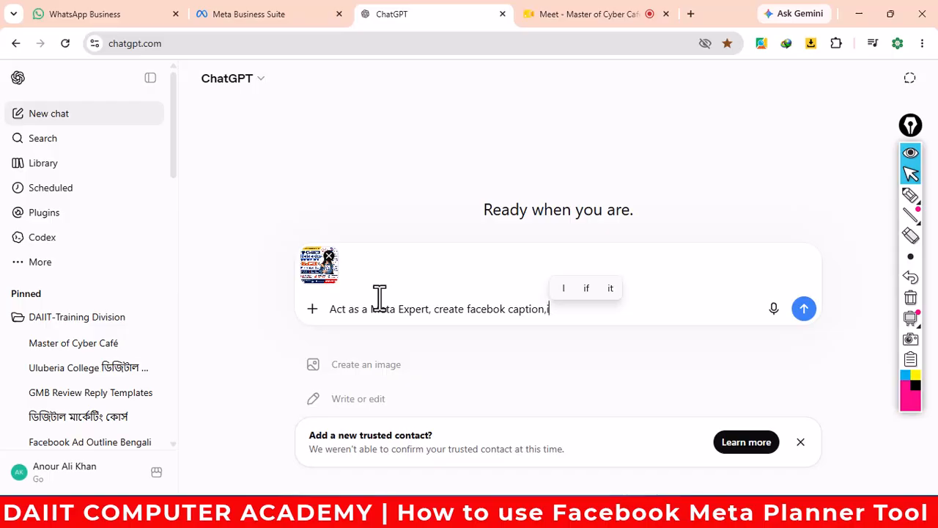
{"action": "type", "text": "ga"}
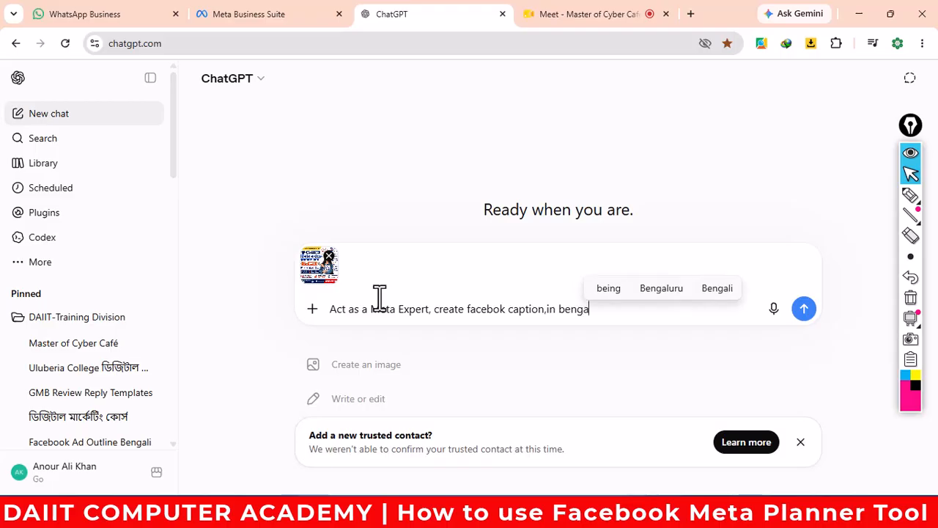
{"action": "type", "text": "li l"}
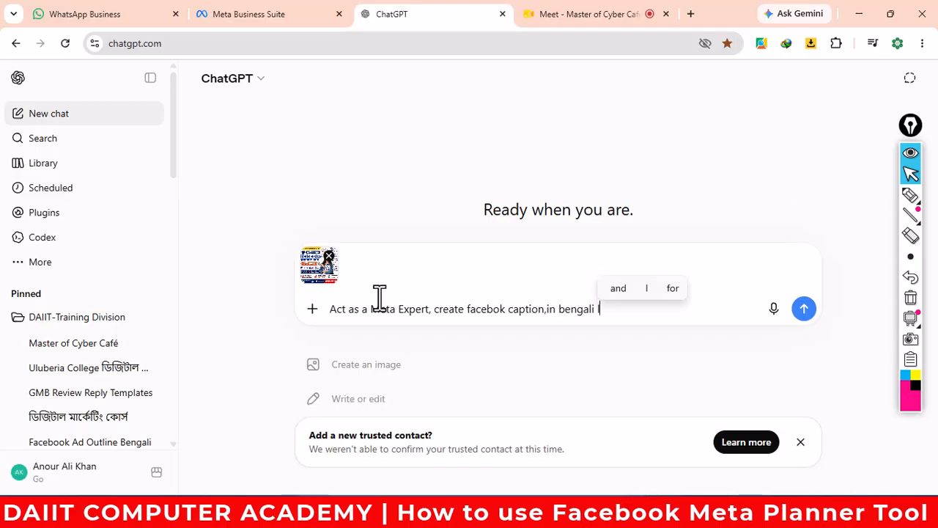
{"action": "type", "text": "angu"}
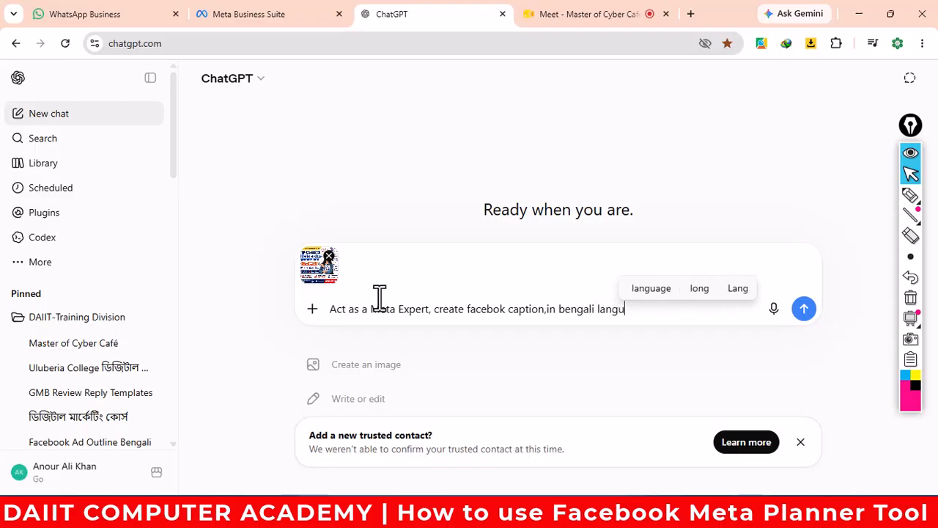
{"action": "type", "text": "age"}
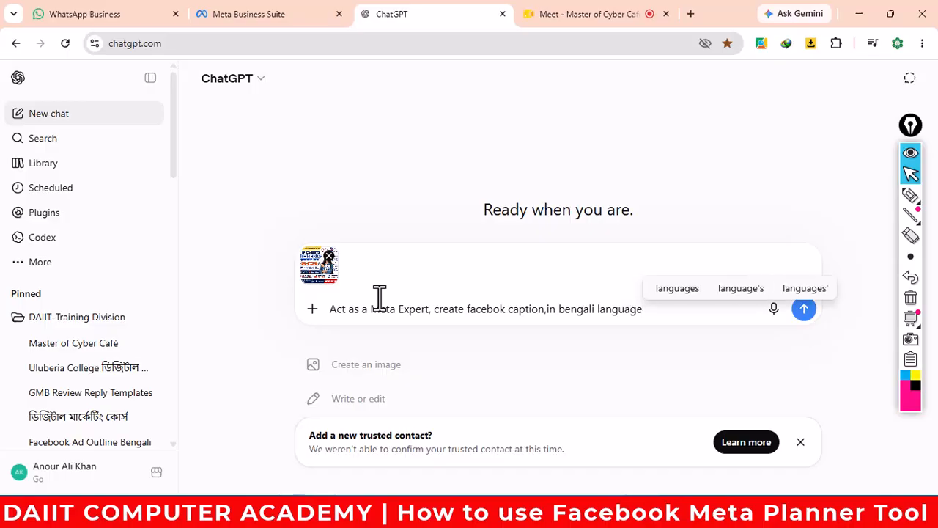
- Send the image-and-prompt request and scroll through ChatGPT's Bengali caption reply with hashtags
{"action": "left_click", "coordinate": [804, 309]}
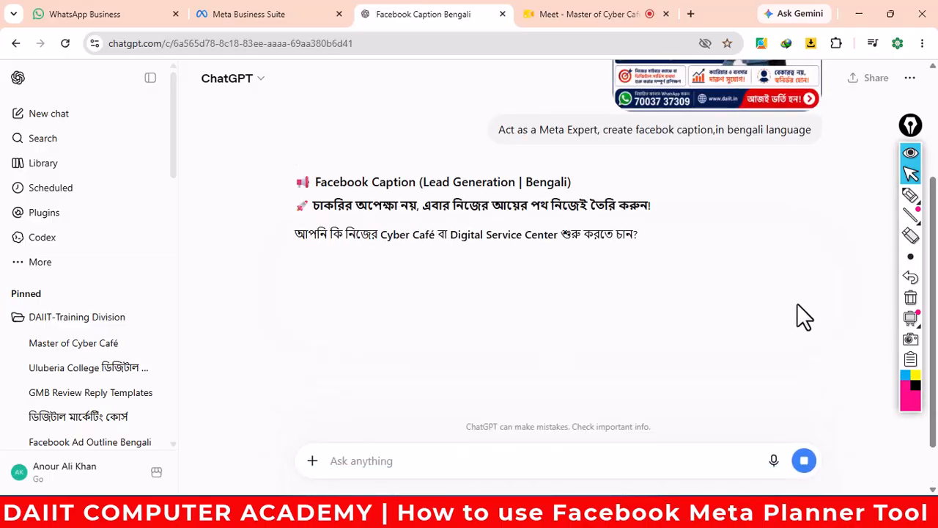
{"action": "scroll", "coordinate": [597, 294], "scroll_direction": "down", "scroll_amount": 3}
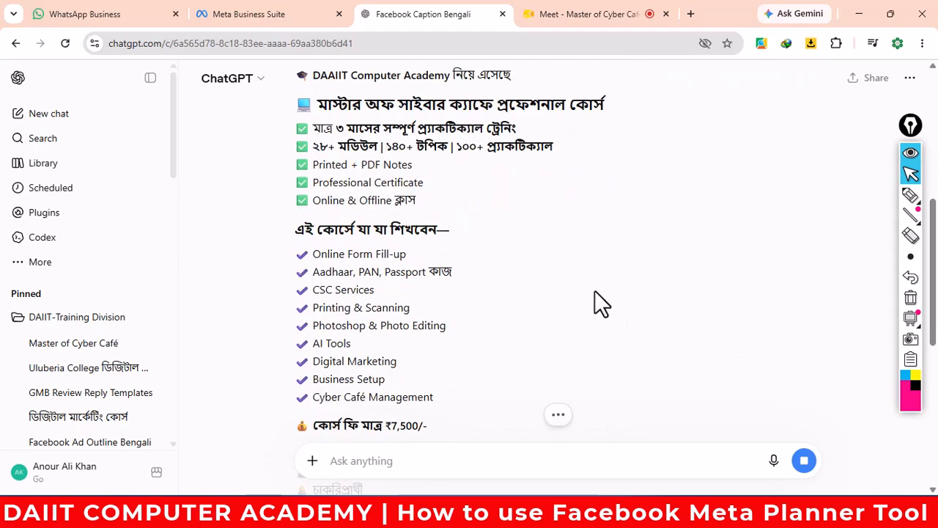
{"action": "scroll", "coordinate": [594, 291], "scroll_direction": "down", "scroll_amount": 5}
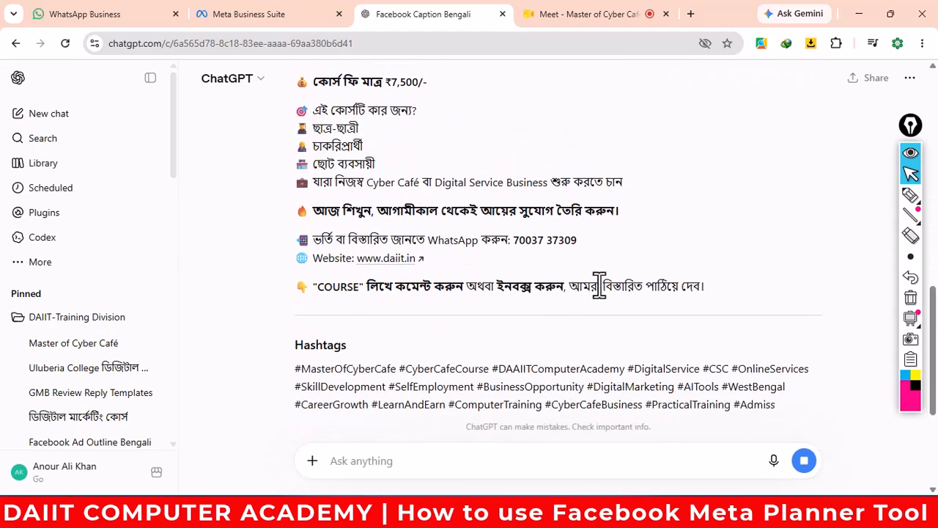
{"action": "scroll", "coordinate": [663, 322], "scroll_direction": "down", "scroll_amount": 2}
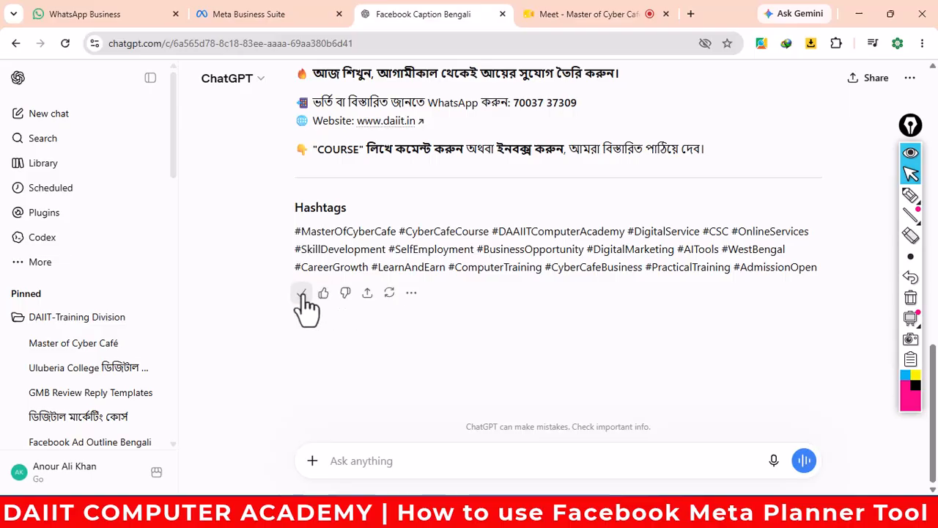
- Paste the copied Bengali caption into the post's Text box in Meta Business Suite
{"action": "left_click", "coordinate": [228, 22]}
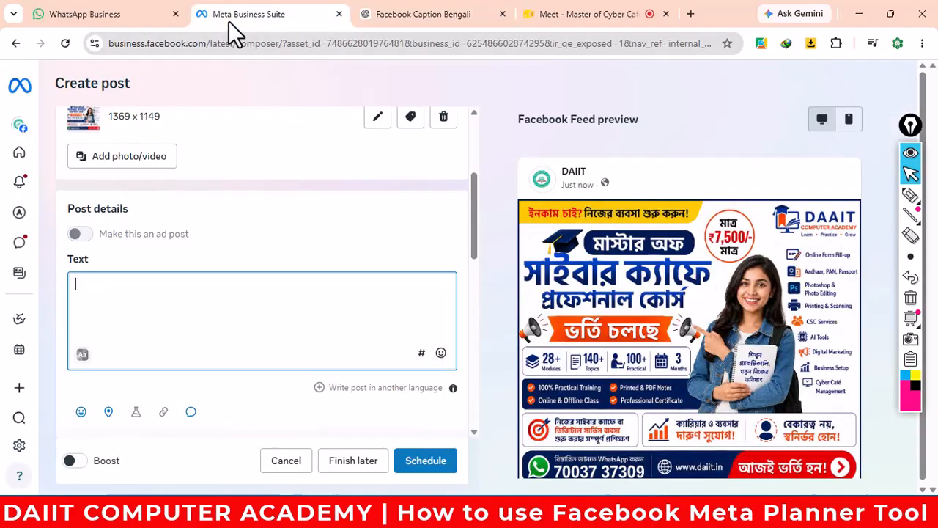
{"action": "key", "text": "ctrl+v"}
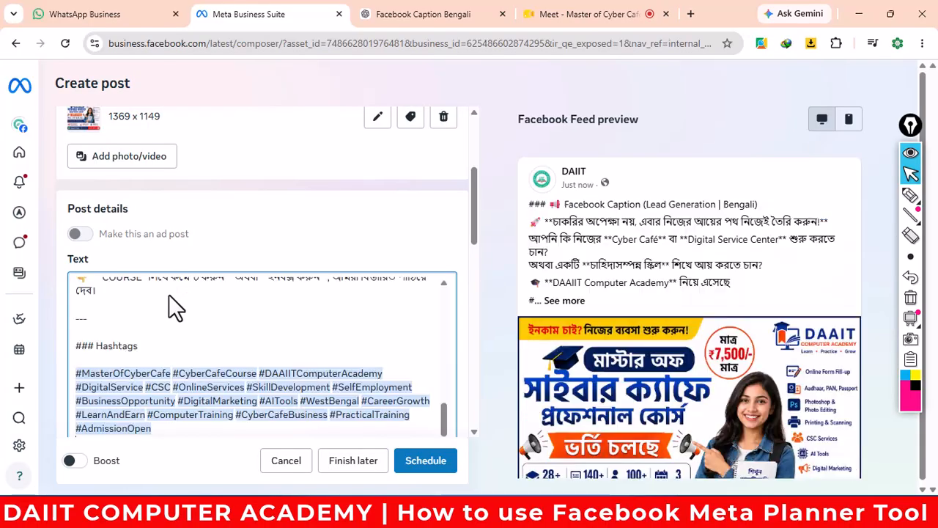
{"action": "scroll", "coordinate": [255, 348], "scroll_direction": "up", "scroll_amount": 5}
{"action": "scroll", "coordinate": [256, 347], "scroll_direction": "up", "scroll_amount": 5}
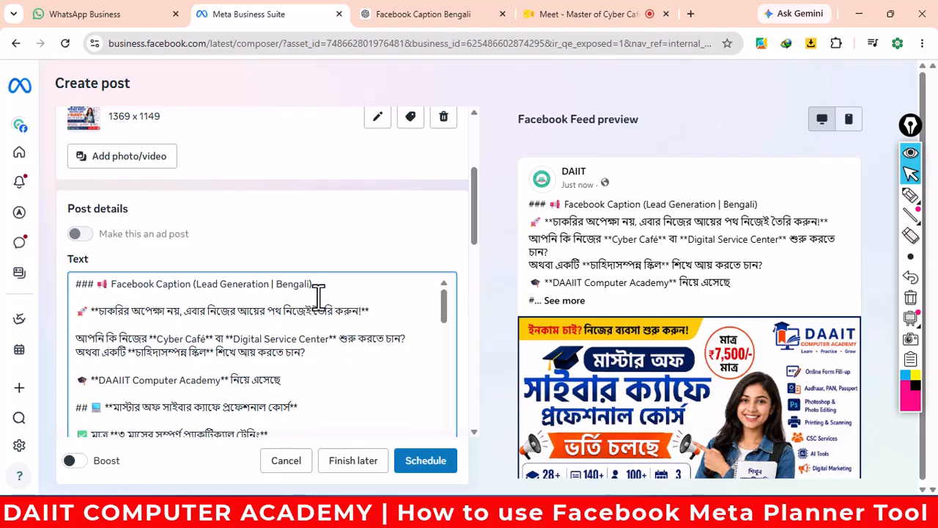
- Delete the caption's 'Facebook Caption' heading line, the blank first line and the rocket emoji
{"action": "left_click_drag", "start_coordinate": [318, 287], "coordinate": [71, 296]}
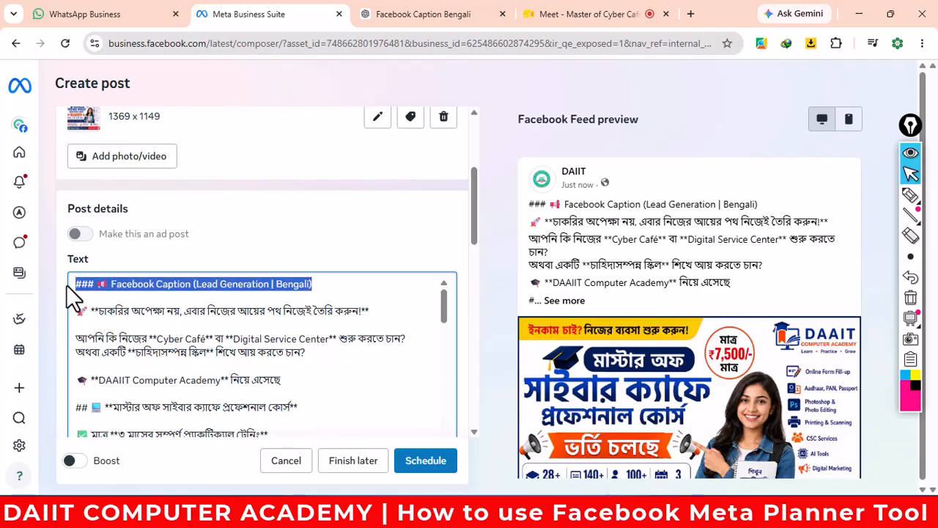
{"action": "key", "text": "BackSpace"}
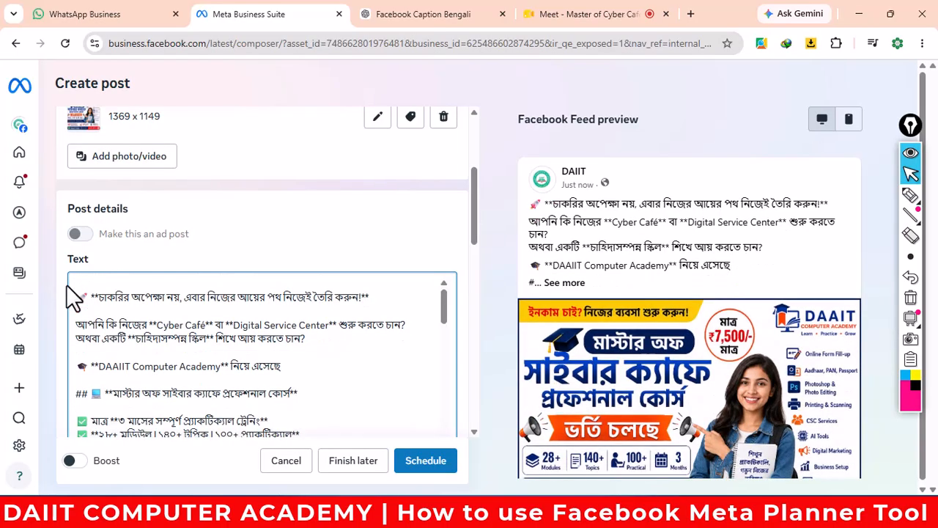
{"action": "key", "text": "Delete"}
{"action": "key", "text": "Delete"}
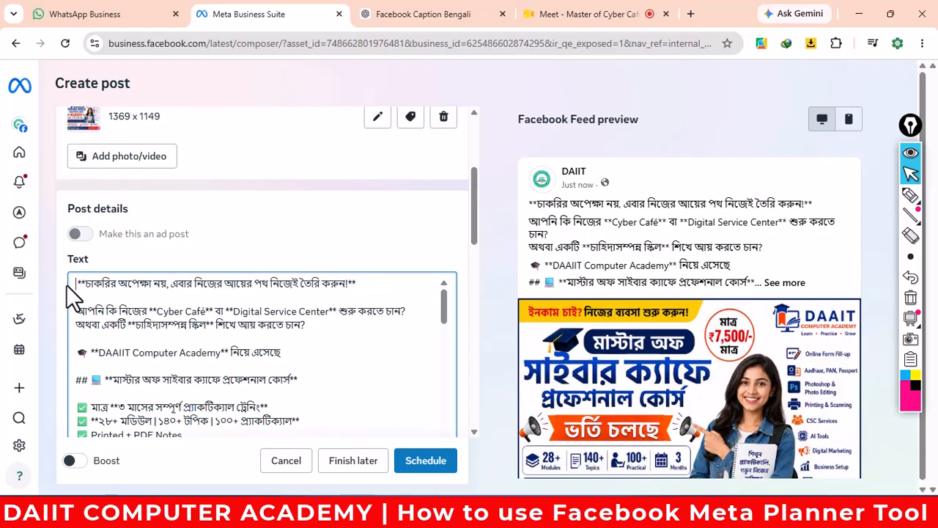
{"action": "scroll", "coordinate": [318, 381], "scroll_direction": "down", "scroll_amount": 15}
{"action": "triple_click", "coordinate": [320, 379]}
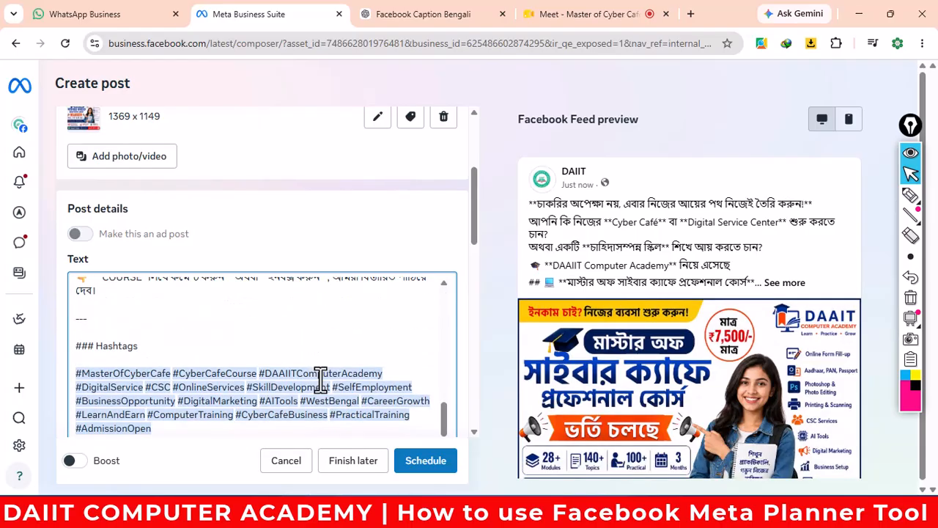
{"action": "scroll", "coordinate": [224, 353], "scroll_direction": "up", "scroll_amount": 10}
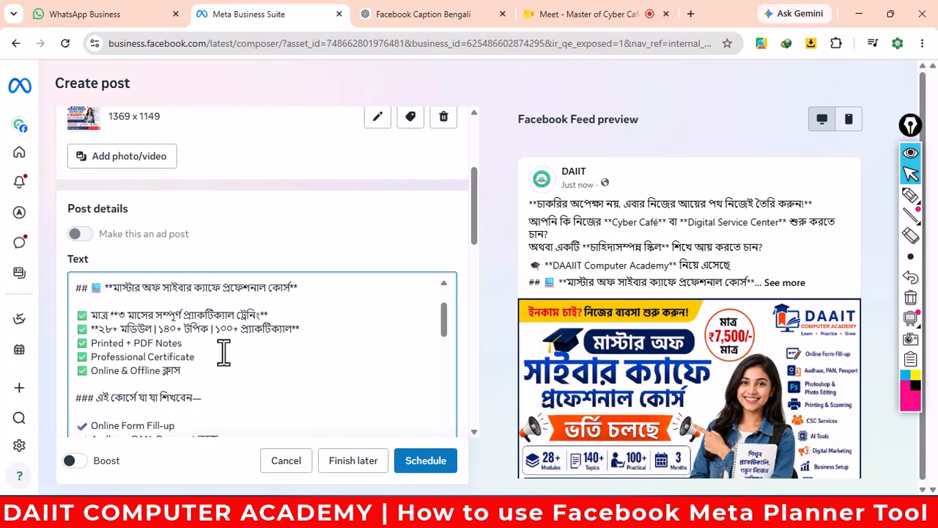
{"action": "scroll", "coordinate": [224, 352], "scroll_direction": "up", "scroll_amount": 2}
{"action": "scroll", "coordinate": [225, 353], "scroll_direction": "down", "scroll_amount": 3}
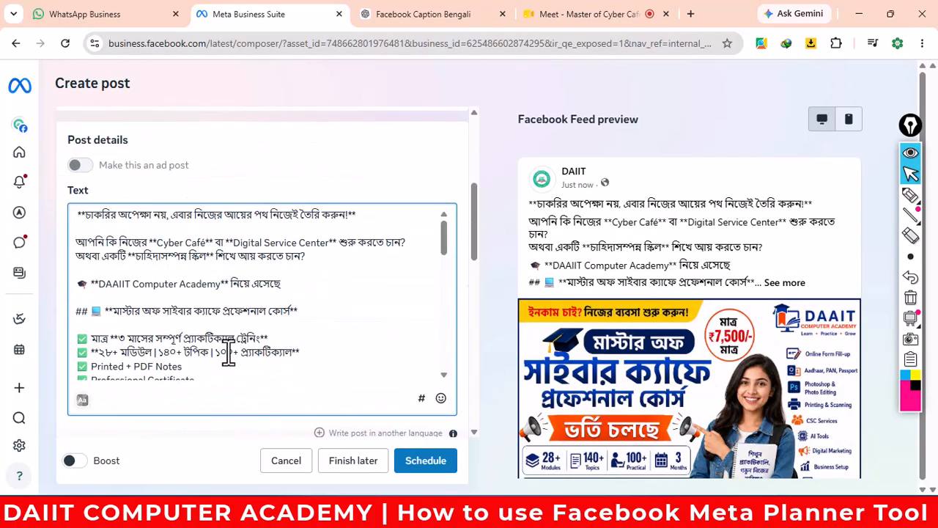
{"action": "scroll", "coordinate": [229, 352], "scroll_direction": "up", "scroll_amount": 4}
{"action": "scroll", "coordinate": [231, 351], "scroll_direction": "down", "scroll_amount": 3}
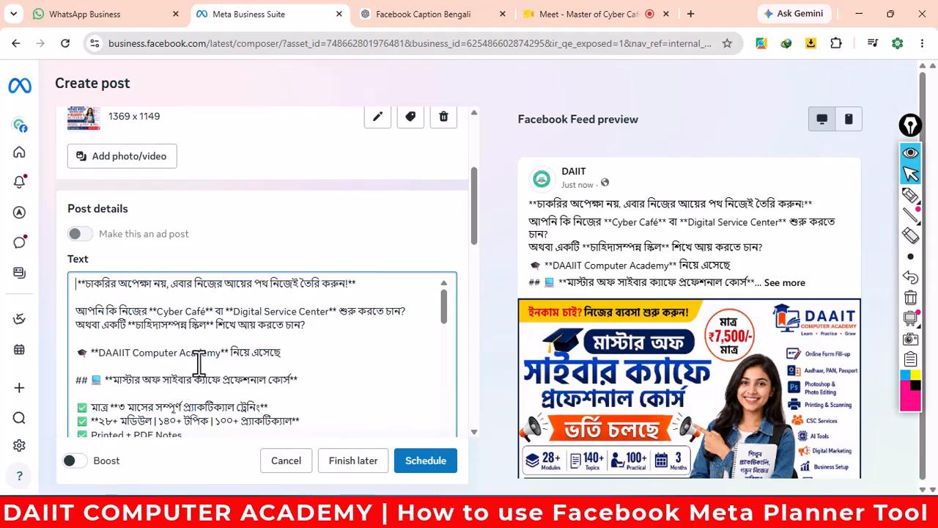
- Remove the markdown asterisks at the caption's start and after Digital Service Center, adding a comma
{"action": "left_click", "coordinate": [86, 283]}
{"action": "key", "text": "BackSpace"}
{"action": "key", "text": "BackSpace"}
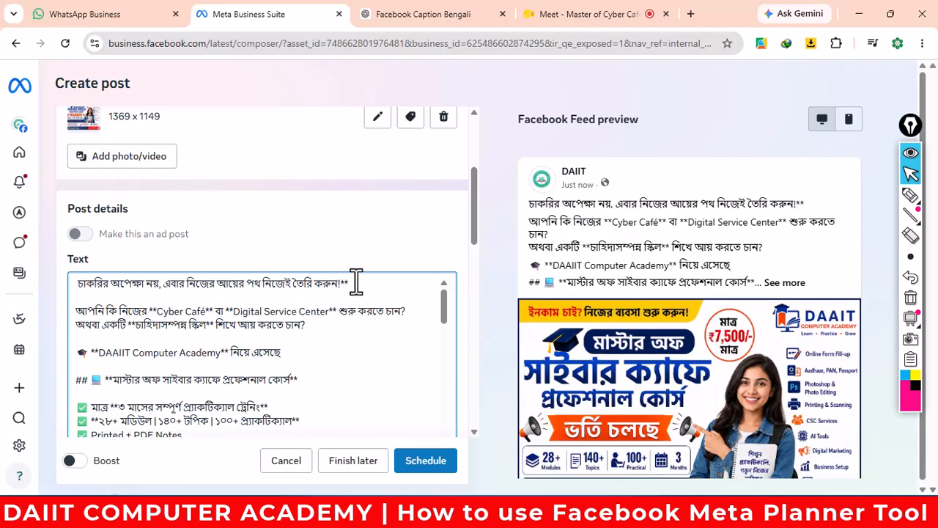
{"action": "left_click", "coordinate": [363, 284]}
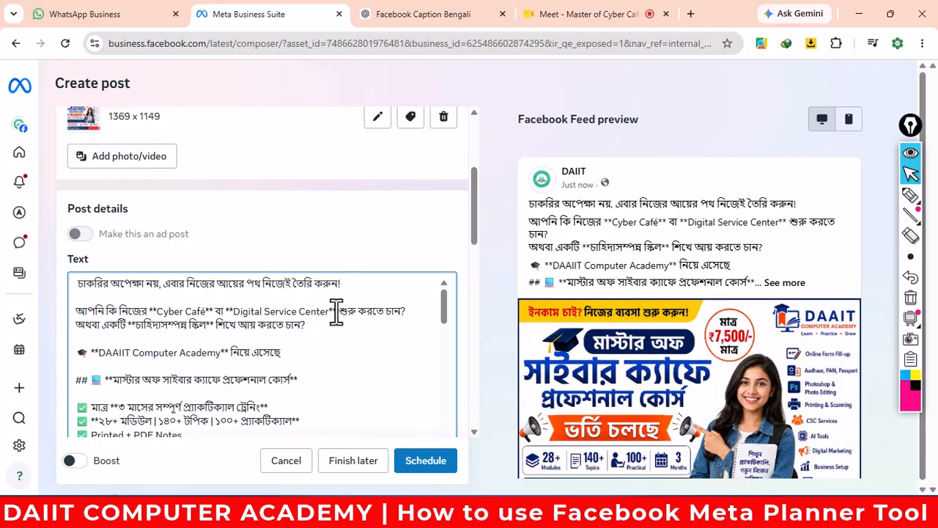
{"action": "left_click", "coordinate": [337, 311]}
{"action": "key", "text": "BackSpace"}
{"action": "key", "text": "BackSpace"}
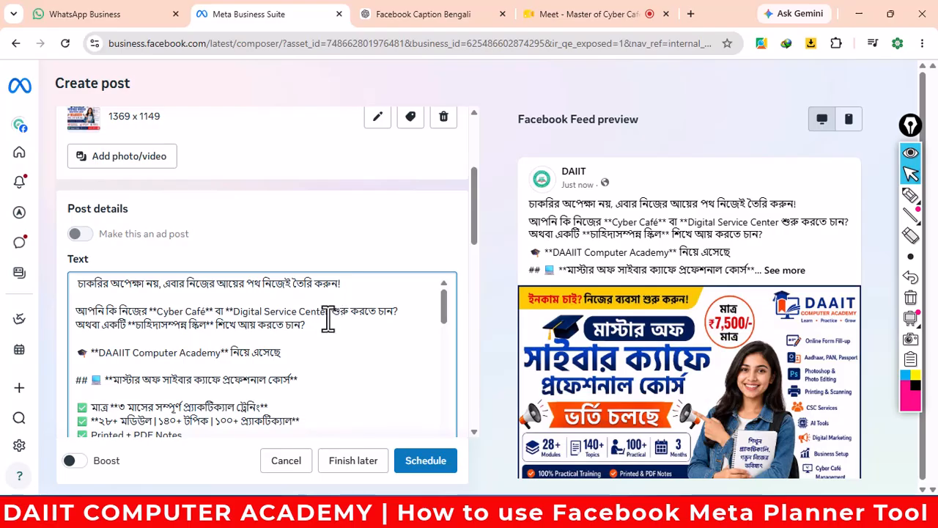
{"action": "type", "text": ","}
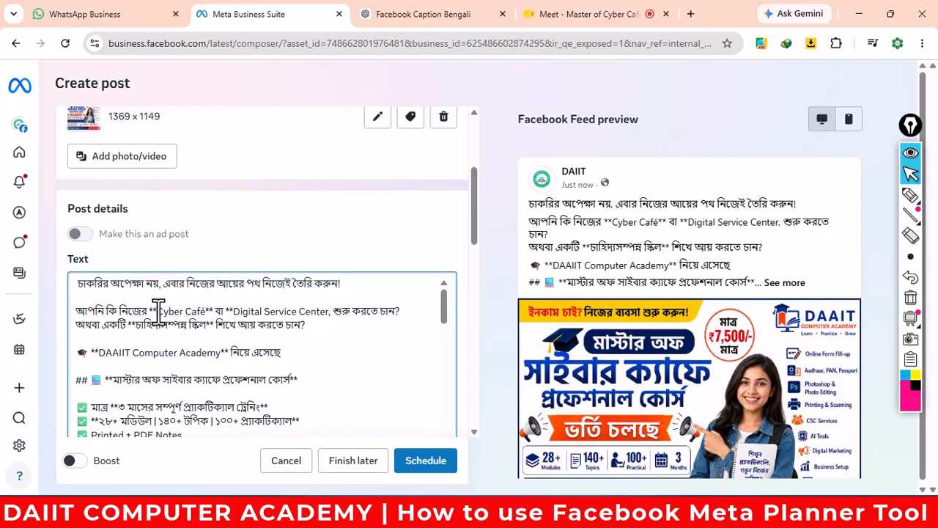
- Strip the asterisks around Cyber Café and before Digital Service Center, inserting commas, then minimize Chrome
{"action": "left_click", "coordinate": [158, 311]}
{"action": "key", "text": "BackSpace"}
{"action": "key", "text": "BackSpace"}
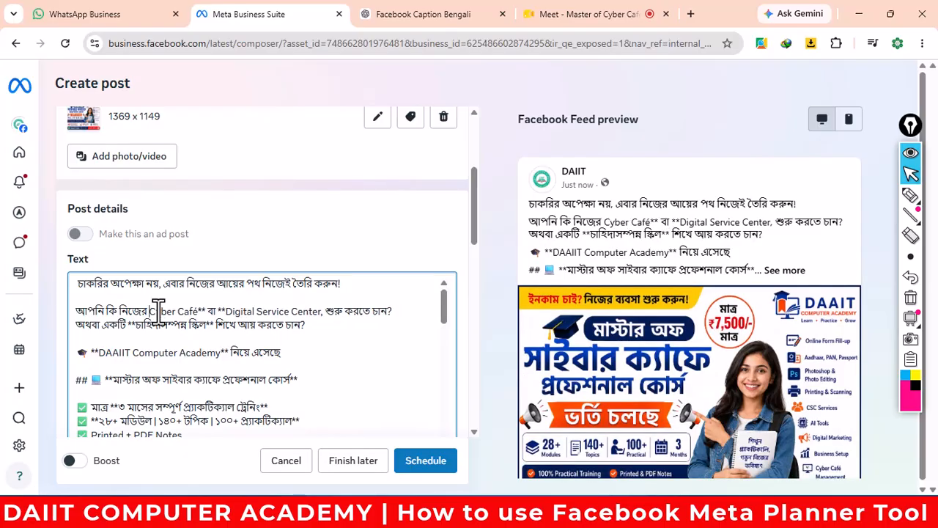
{"action": "left_click", "coordinate": [207, 311]}
{"action": "key", "text": "BackSpace"}
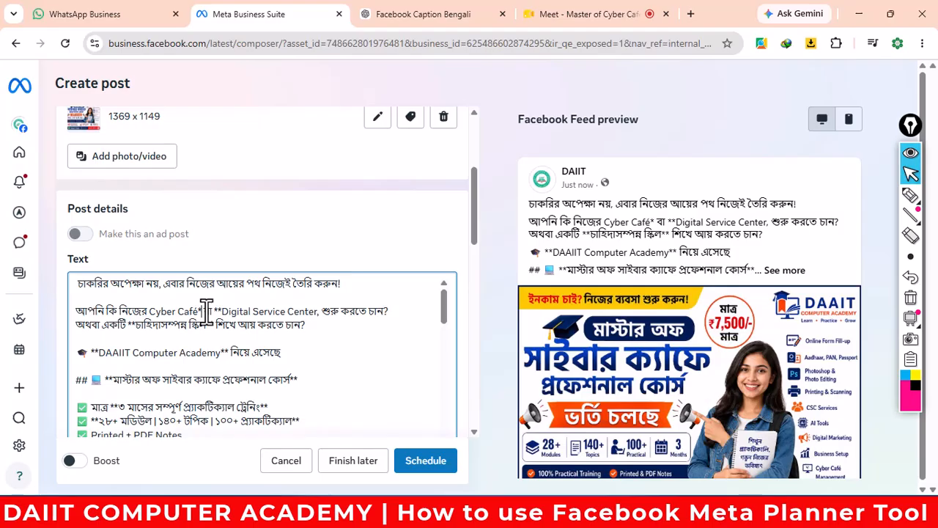
{"action": "key", "text": "BackSpace"}
{"action": "type", "text": ","}
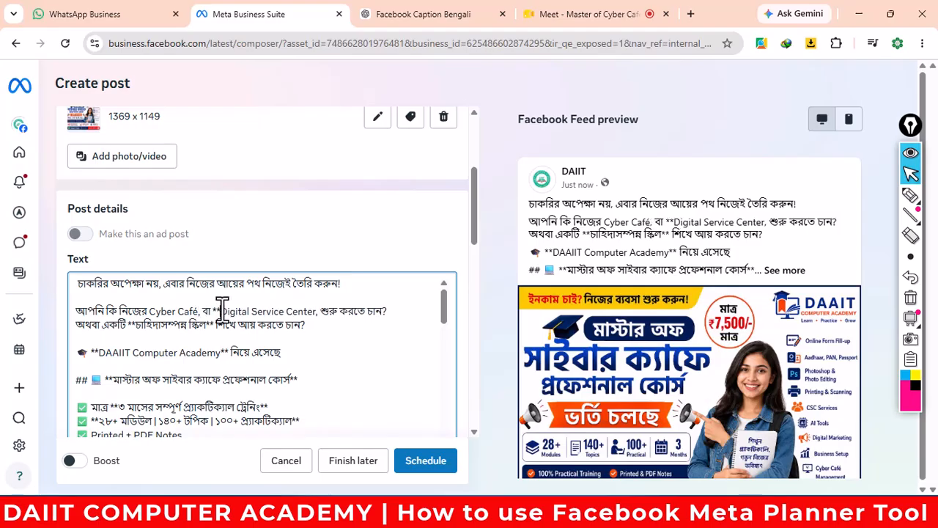
{"action": "left_click", "coordinate": [222, 309]}
{"action": "key", "text": "BackSpace"}
{"action": "key", "text": "BackSpace"}
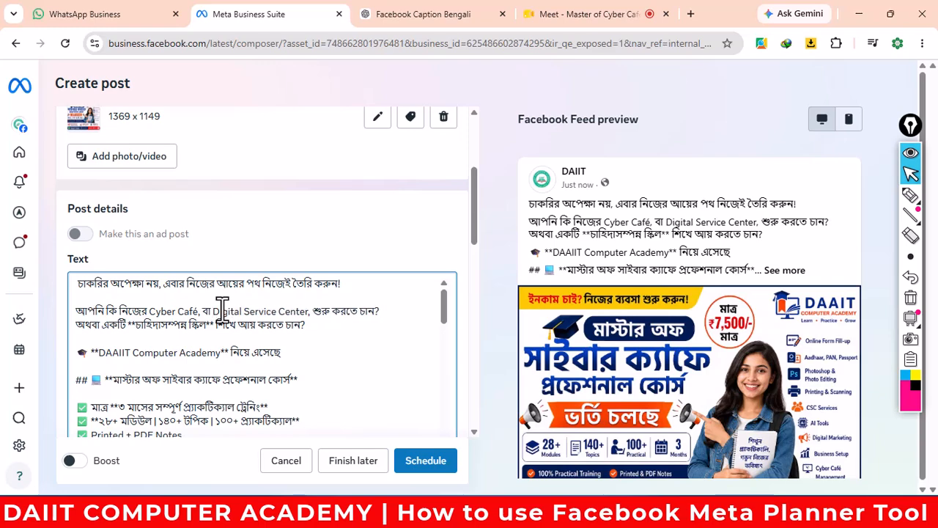
{"action": "type", "text": ","}
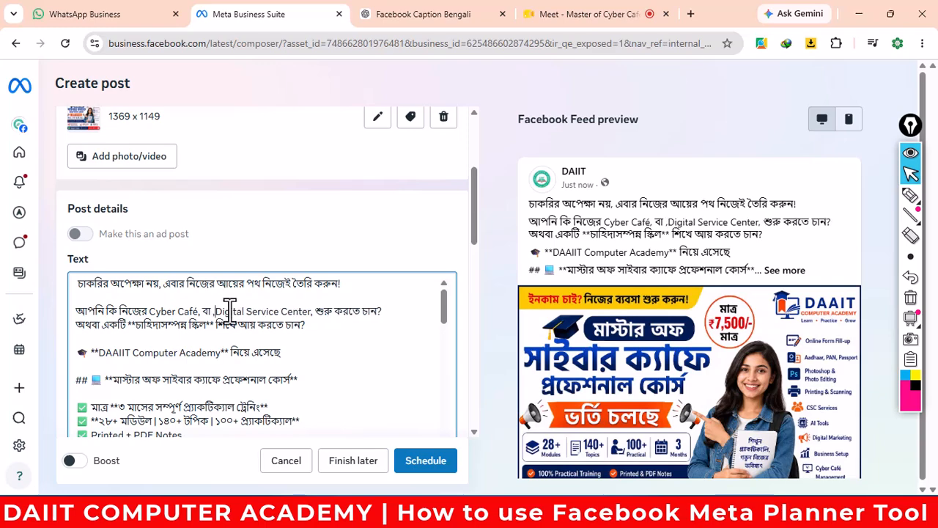
{"action": "left_click", "coordinate": [858, 11]}
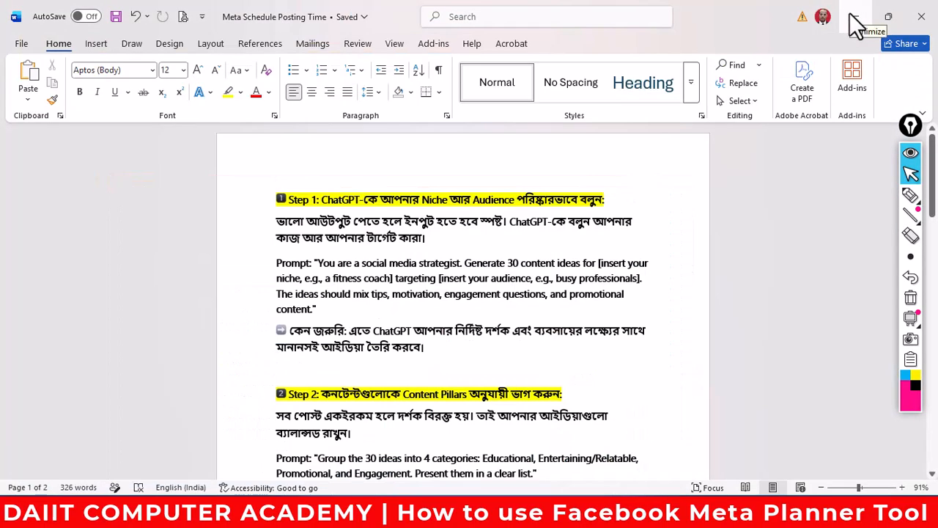
- Launch Word from the desktop, create a blank Document2, and paste the Bengali caption into it
{"action": "scroll", "coordinate": [672, 299], "scroll_direction": "down", "scroll_amount": 15}
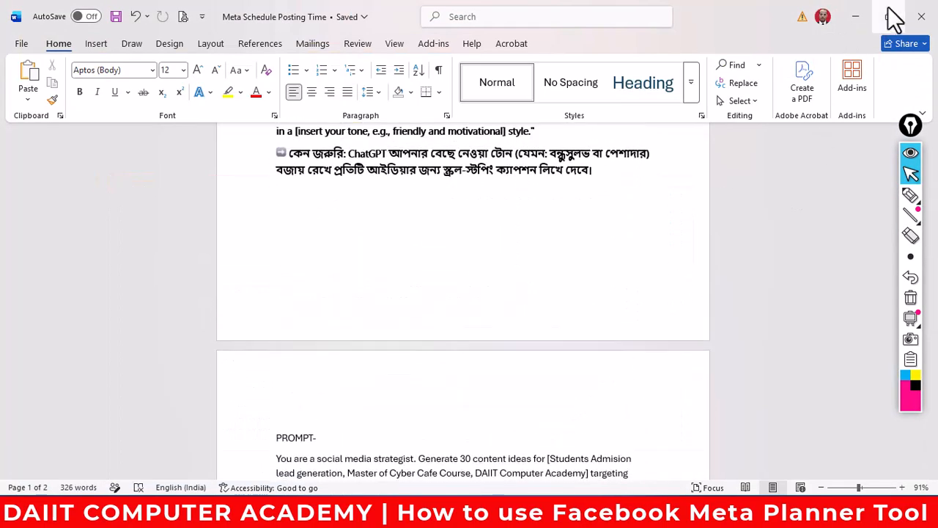
{"action": "left_click", "coordinate": [854, 16]}
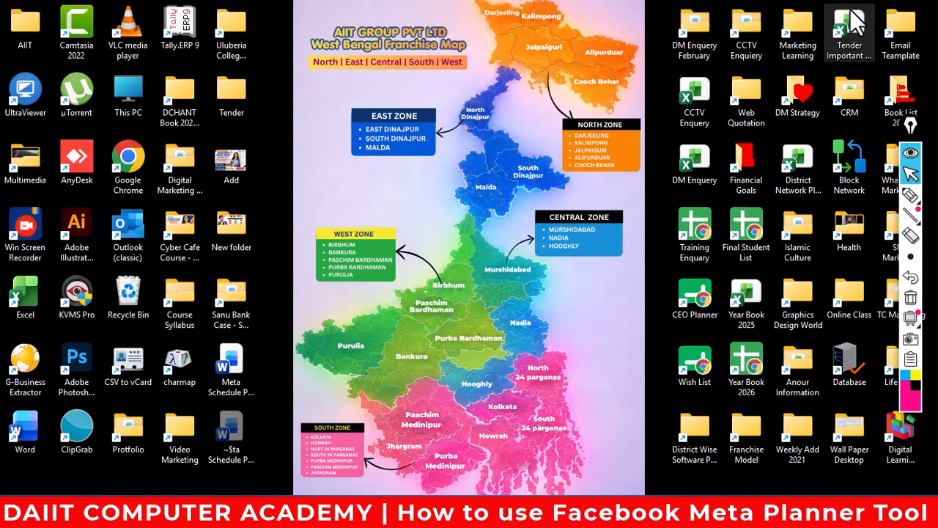
{"action": "double_click", "coordinate": [24, 433]}
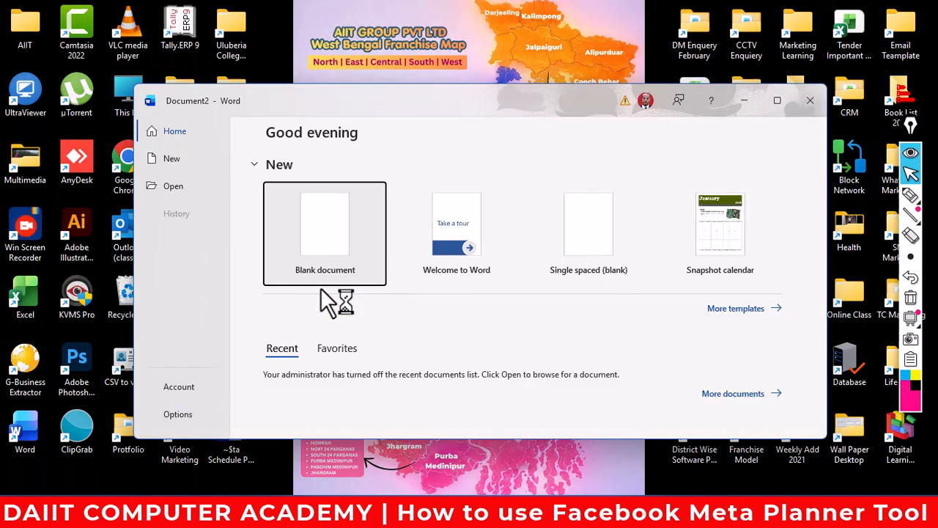
{"action": "left_click", "coordinate": [327, 293]}
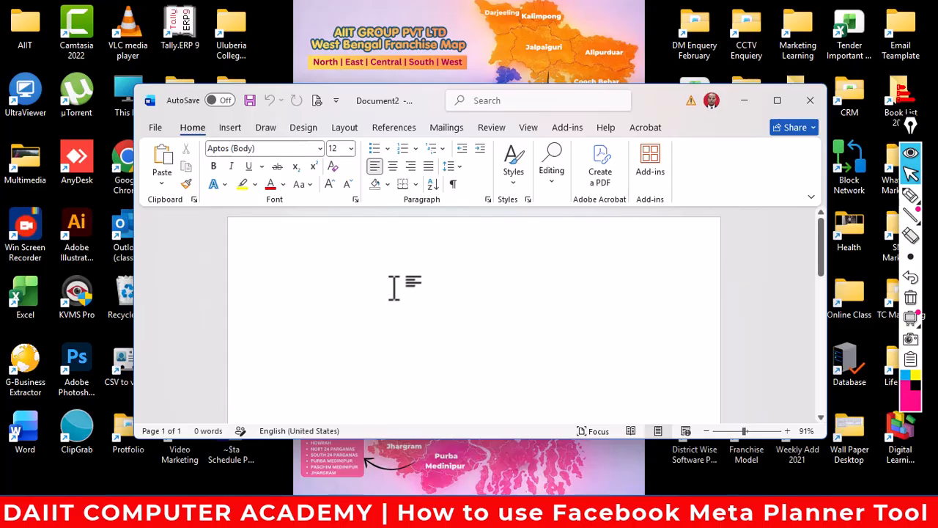
{"action": "key", "text": "ctrl+v"}
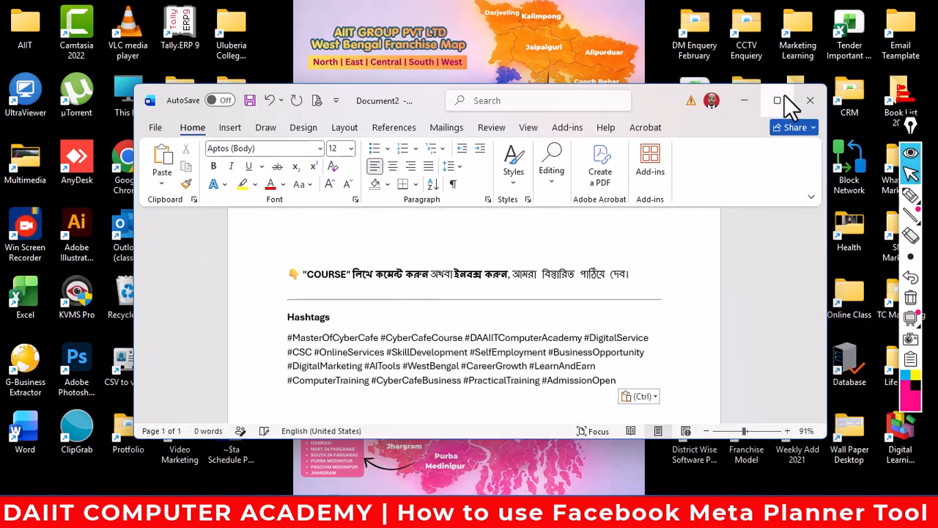
- Maximize Word, select the caption from the hashtags up to the 'Facebook Caption' title, and copy it
{"action": "left_click", "coordinate": [780, 96]}
{"action": "scroll", "coordinate": [513, 279], "scroll_direction": "up", "scroll_amount": 6}
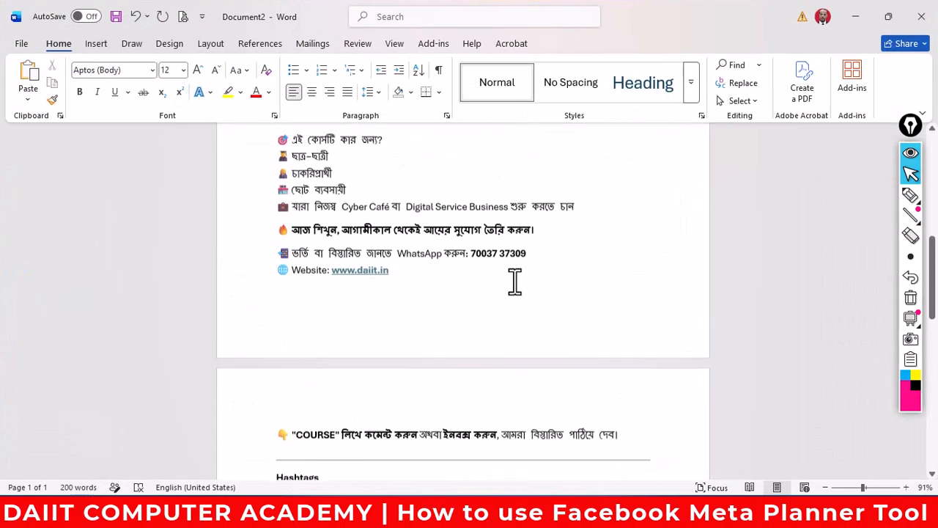
{"action": "scroll", "coordinate": [516, 281], "scroll_direction": "up", "scroll_amount": 10}
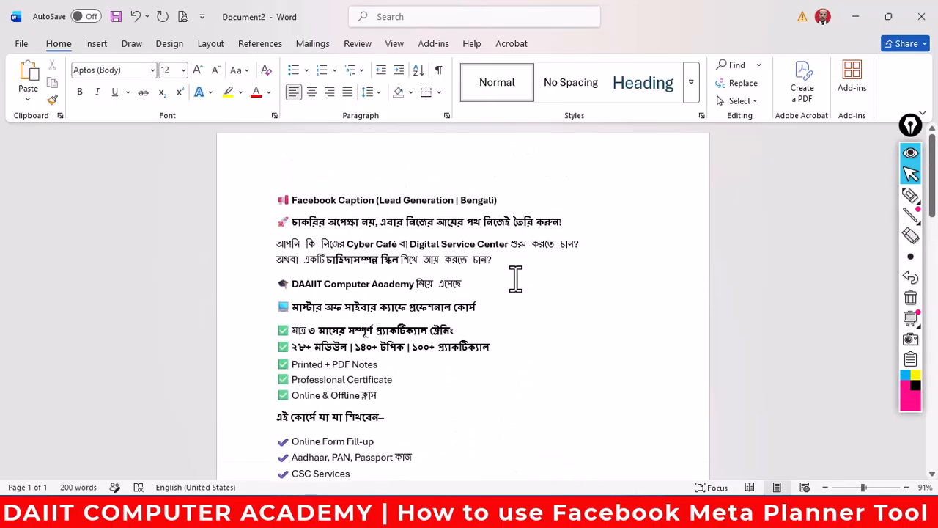
{"action": "scroll", "coordinate": [360, 320], "scroll_direction": "down", "scroll_amount": 8}
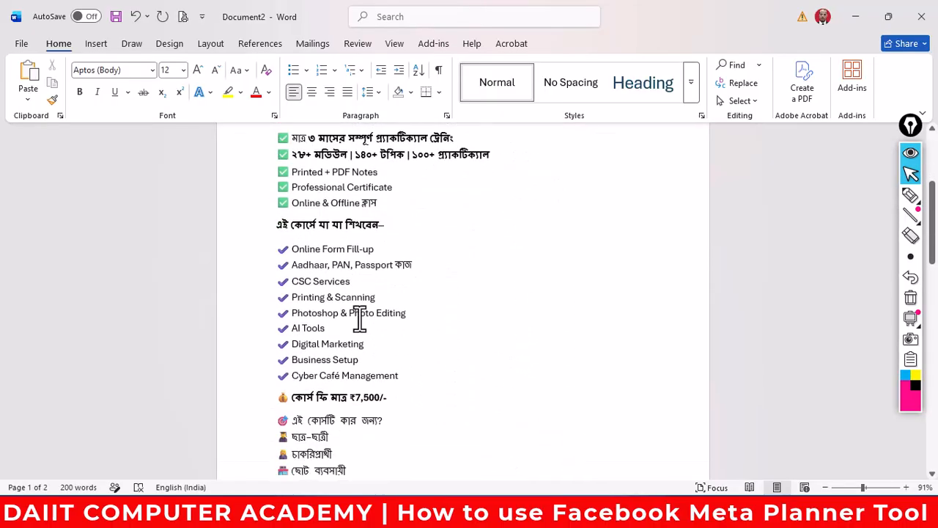
{"action": "scroll", "coordinate": [410, 344], "scroll_direction": "down", "scroll_amount": 4}
{"action": "scroll", "coordinate": [490, 368], "scroll_direction": "down", "scroll_amount": 4}
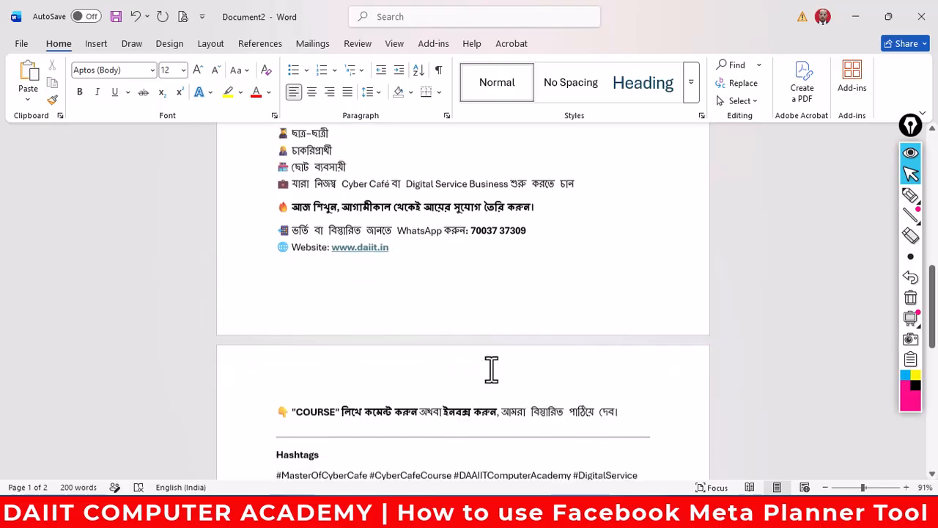
{"action": "scroll", "coordinate": [490, 369], "scroll_direction": "down", "scroll_amount": 2}
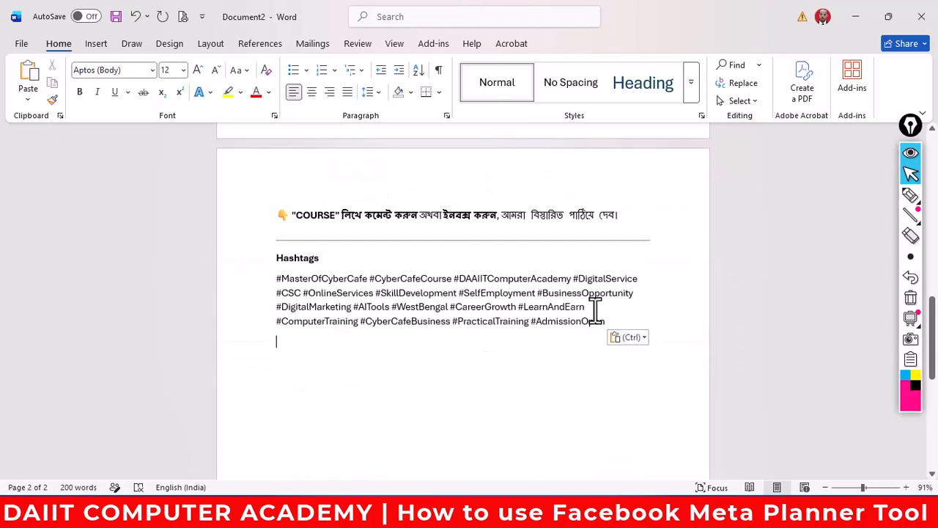
{"action": "left_click_drag", "start_coordinate": [599, 322], "coordinate": [324, 223]}
{"action": "scroll", "coordinate": [241, 159], "scroll_direction": "up", "scroll_amount": 15}
{"action": "scroll", "coordinate": [251, 188], "scroll_direction": "up", "scroll_amount": 2}
{"action": "right_click", "coordinate": [324, 223]}
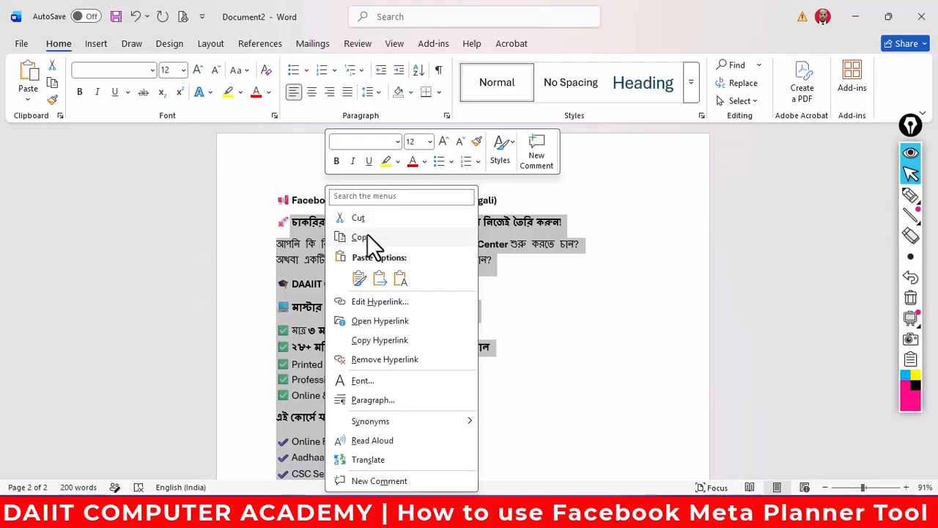
{"action": "left_click", "coordinate": [368, 235]}
- Replace the post's existing text in Meta Business Suite with the caption copied from Word
{"action": "mouse_move", "coordinate": [321, 517]}
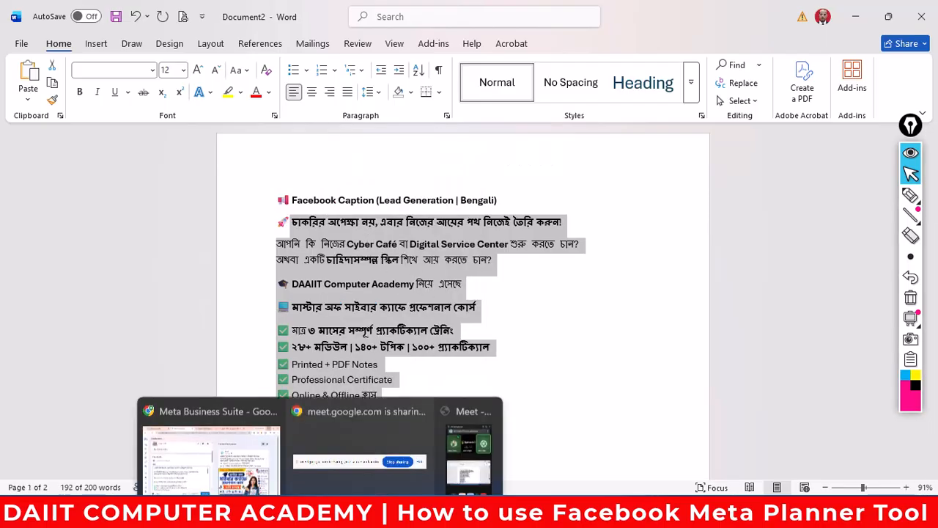
{"action": "left_click", "coordinate": [220, 444]}
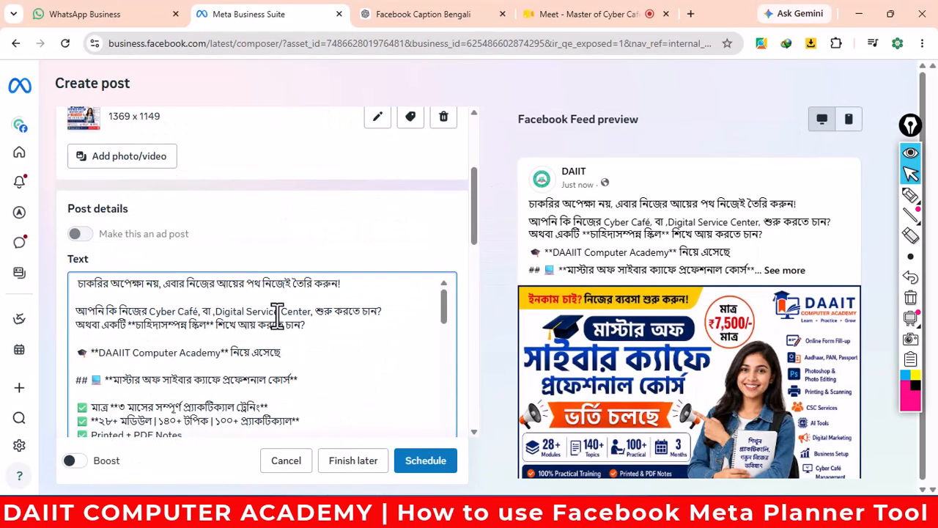
{"action": "key", "text": "ctrl+a"}
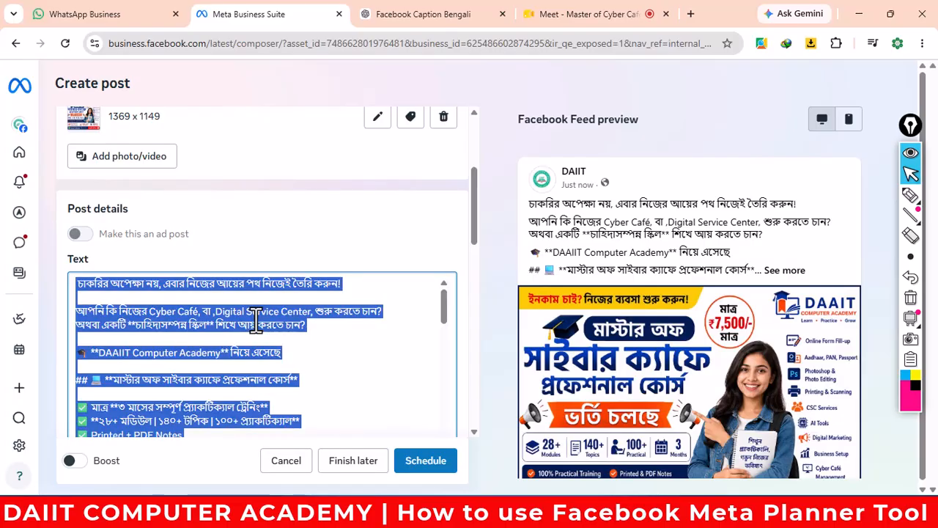
{"action": "key", "text": "BackSpace"}
{"action": "key", "text": "ctrl+v"}
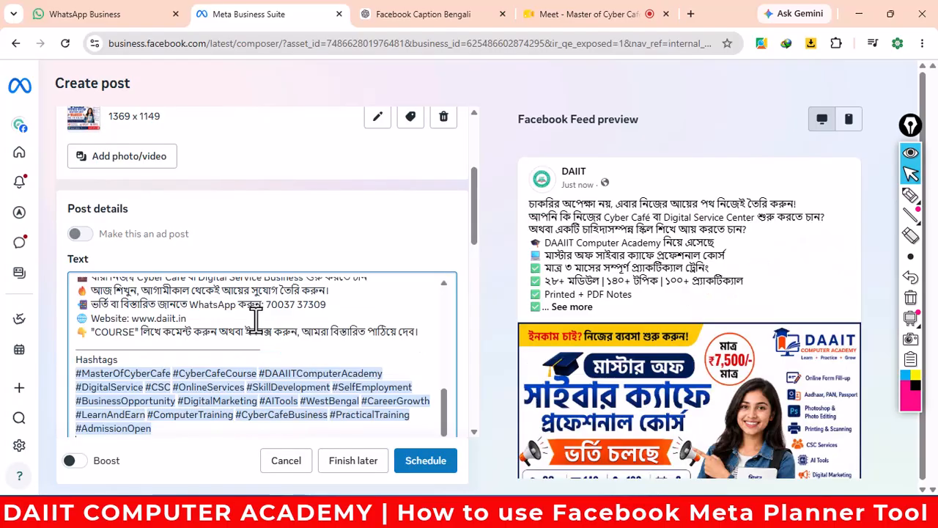
- Add blank lines after the third caption line, 'Online & Offline ক্লাস' and 'Cyber Café Management'
{"action": "scroll", "coordinate": [316, 351], "scroll_direction": "up", "scroll_amount": 5}
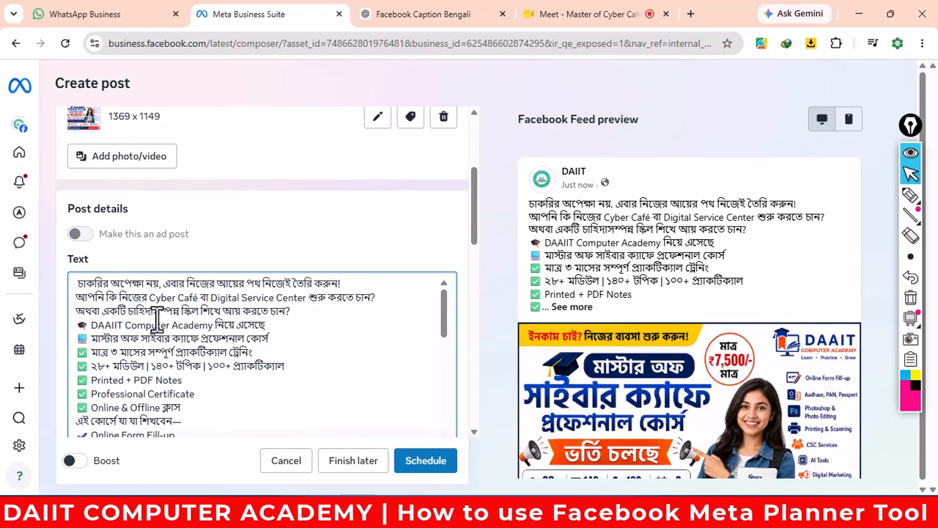
{"action": "left_click", "coordinate": [293, 313]}
{"action": "key", "text": "Return"}
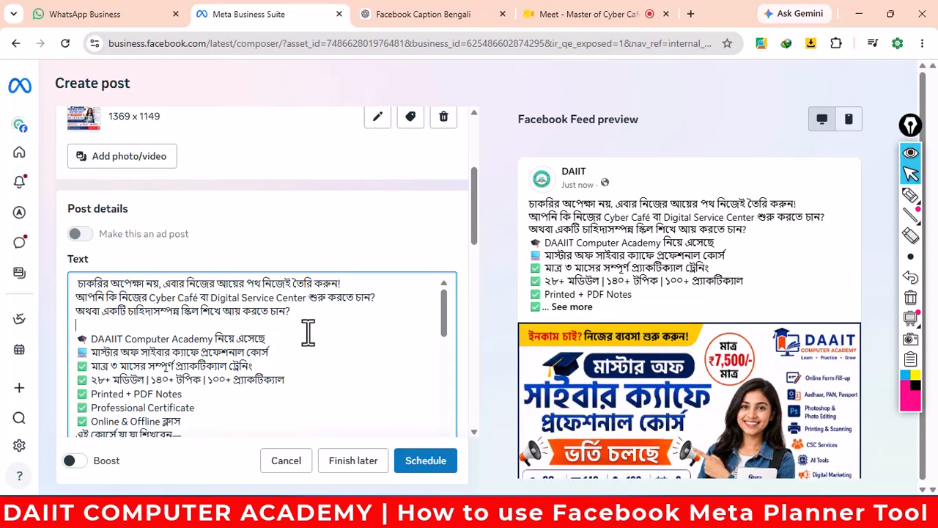
{"action": "scroll", "coordinate": [315, 330], "scroll_direction": "down", "scroll_amount": 2}
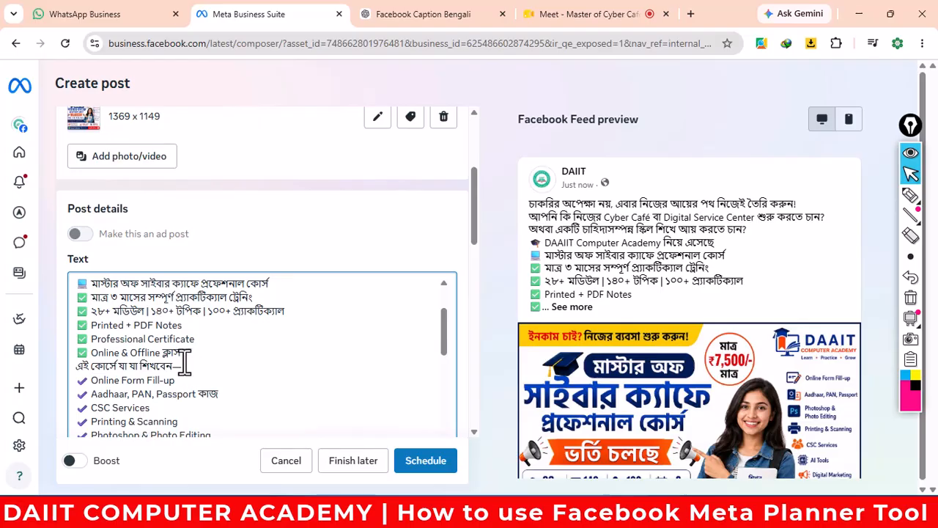
{"action": "key", "text": "Return"}
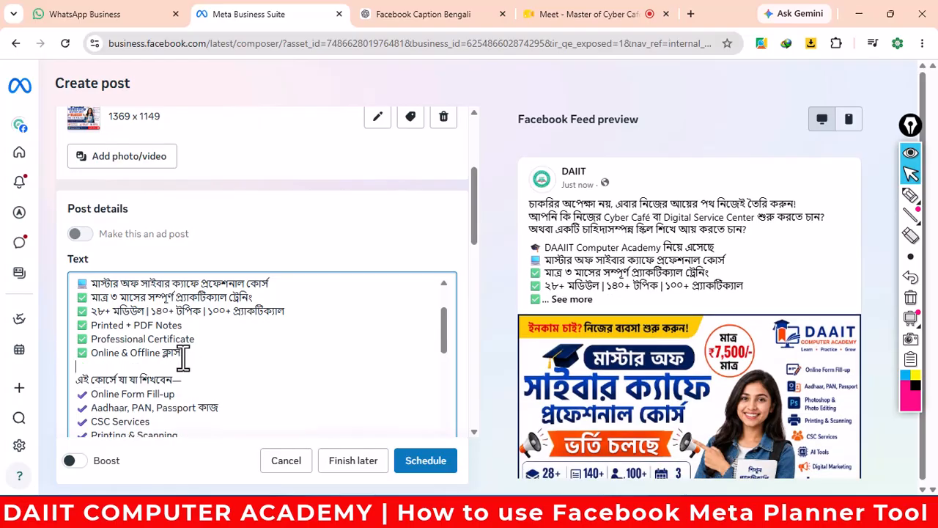
{"action": "scroll", "coordinate": [192, 363], "scroll_direction": "down", "scroll_amount": 2}
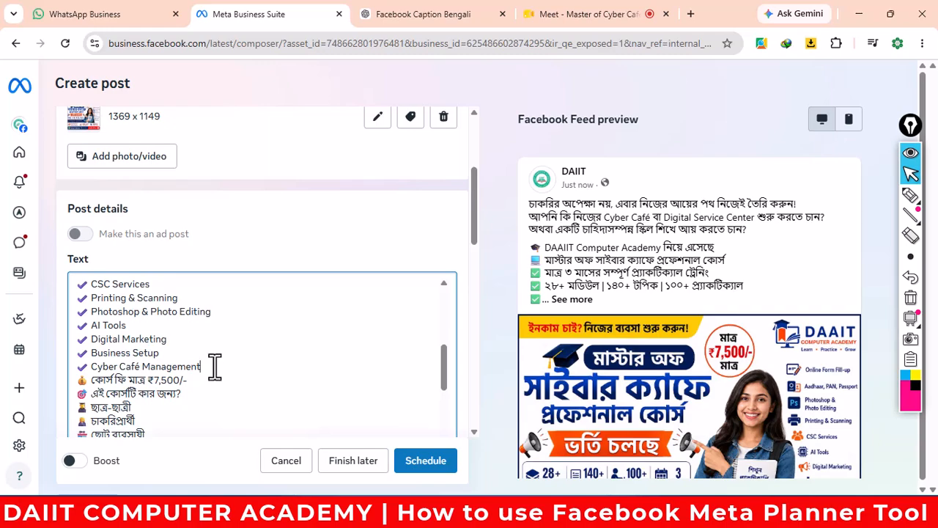
{"action": "key", "text": "Return"}
- Add a blank line after the Cyber Café business line and check the hashtag paragraph
{"action": "scroll", "coordinate": [236, 372], "scroll_direction": "down", "scroll_amount": 4}
{"action": "scroll", "coordinate": [238, 371], "scroll_direction": "up", "scroll_amount": 3}
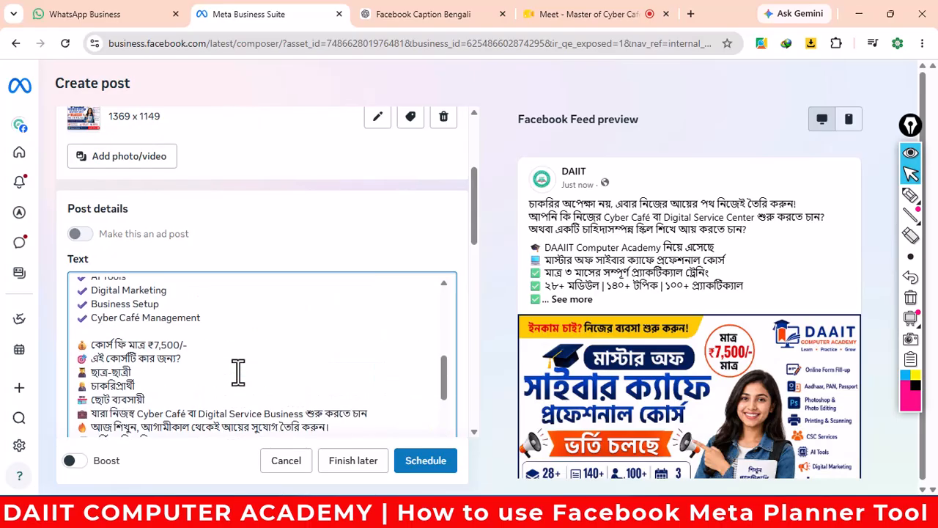
{"action": "scroll", "coordinate": [218, 379], "scroll_direction": "down", "scroll_amount": 1}
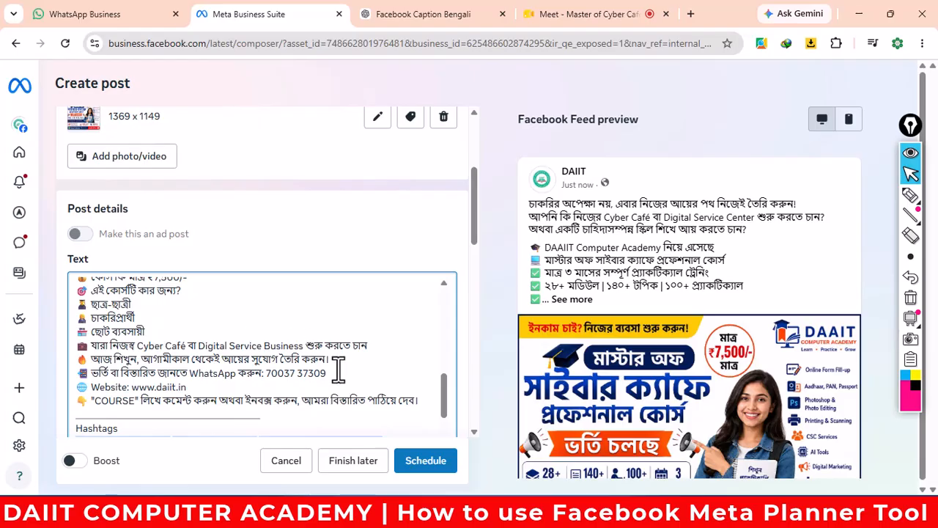
{"action": "left_click", "coordinate": [373, 344]}
{"action": "key", "text": "Return"}
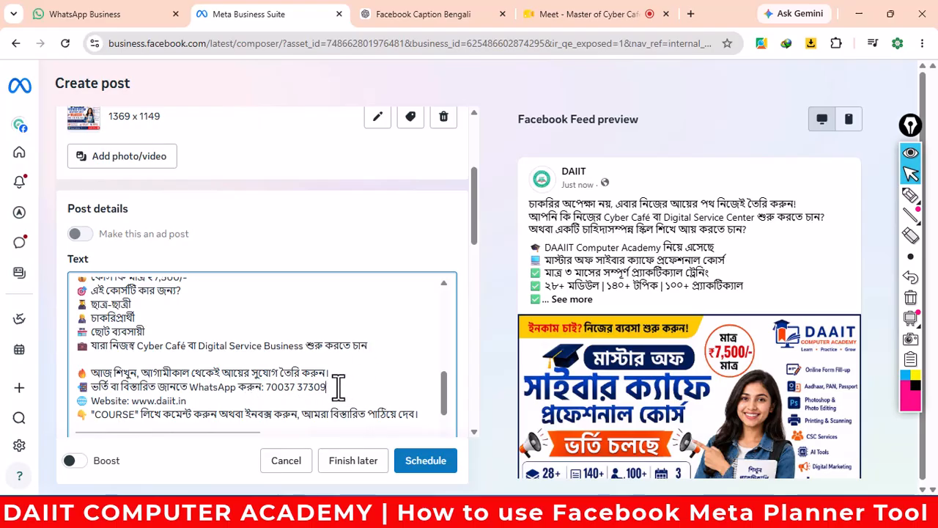
{"action": "scroll", "coordinate": [338, 386], "scroll_direction": "up", "scroll_amount": 5}
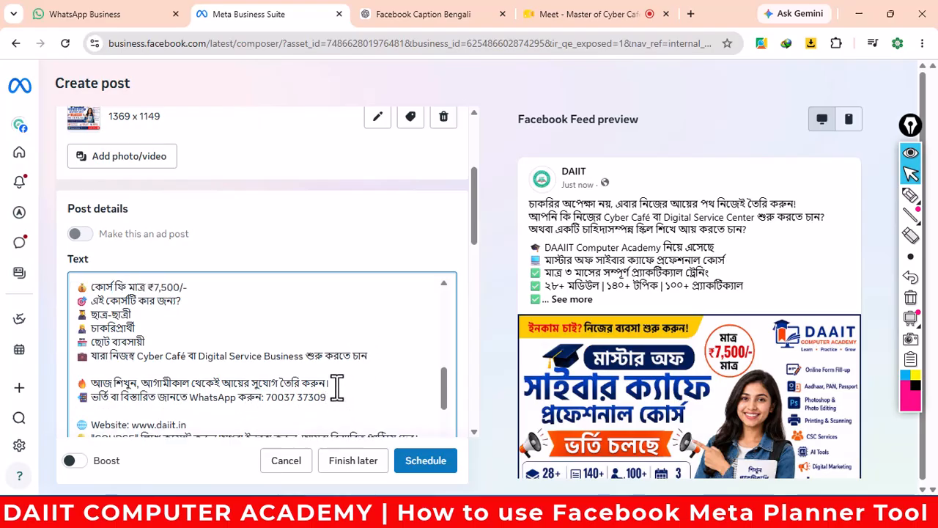
{"action": "scroll", "coordinate": [338, 386], "scroll_direction": "down", "scroll_amount": 10}
{"action": "triple_click", "coordinate": [344, 385]}
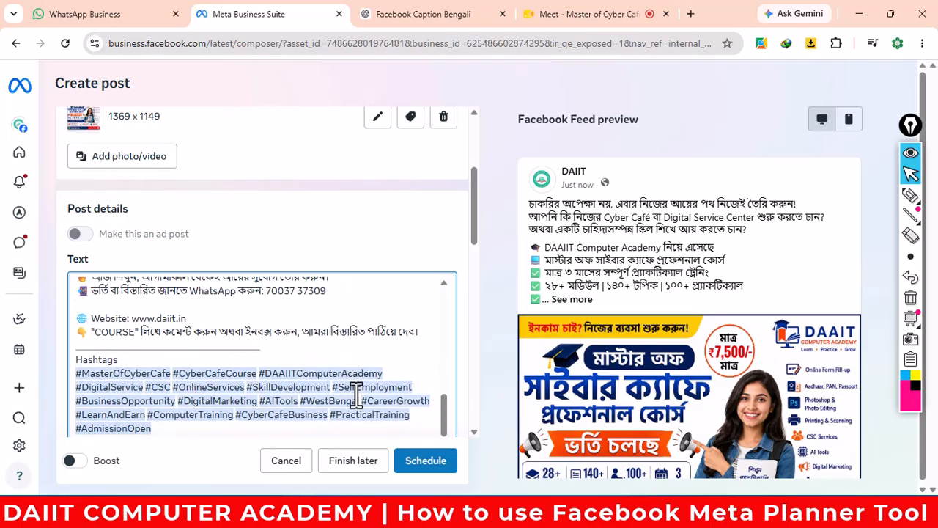
{"action": "scroll", "coordinate": [356, 394], "scroll_direction": "down", "scroll_amount": 3}
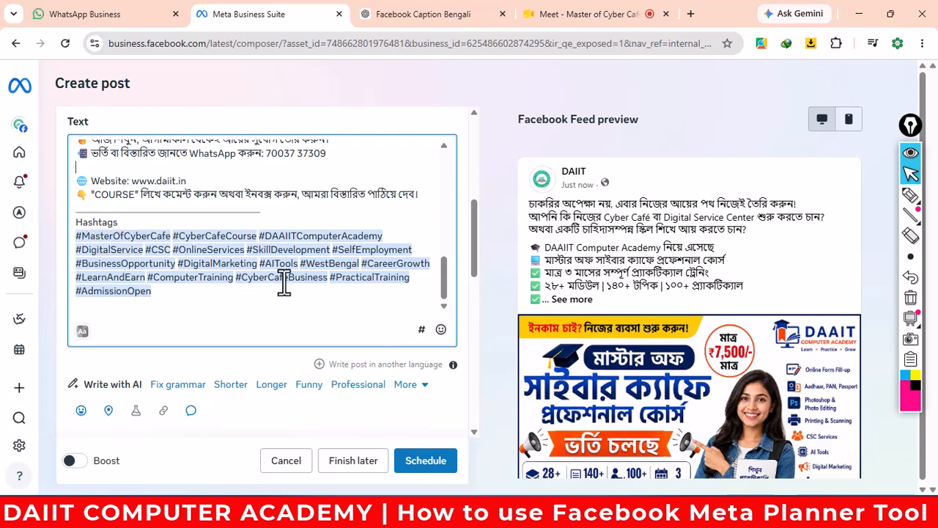
{"action": "scroll", "coordinate": [285, 279], "scroll_direction": "down", "scroll_amount": 2}
{"action": "scroll", "coordinate": [285, 279], "scroll_direction": "down", "scroll_amount": 2}
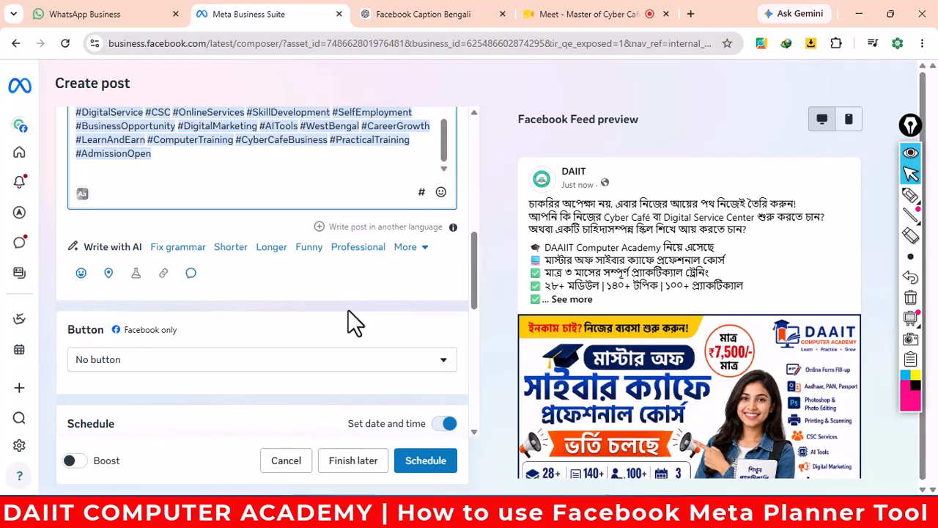
- Tag the post's location as Uluberia Howrah by searching 'uluberia' and saving
{"action": "left_click", "coordinate": [108, 272]}
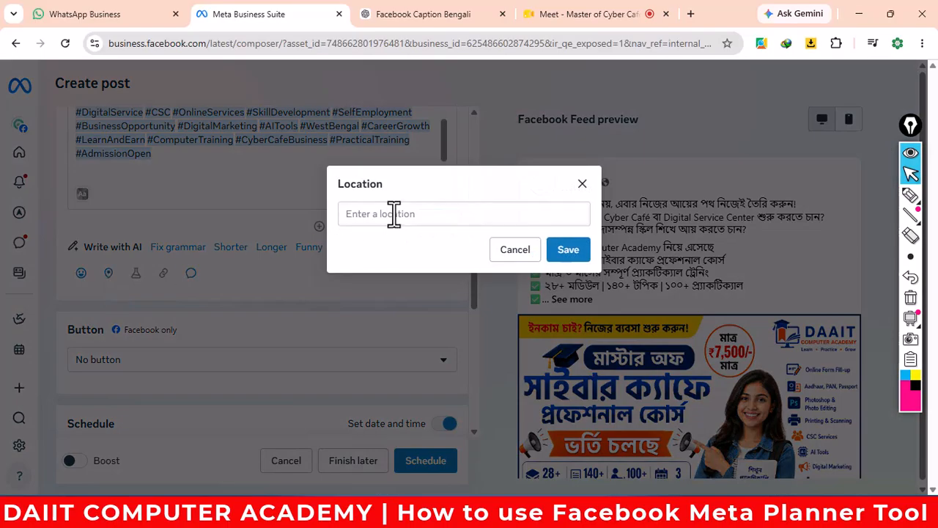
{"action": "left_click", "coordinate": [393, 214]}
{"action": "type", "text": "ulu"}
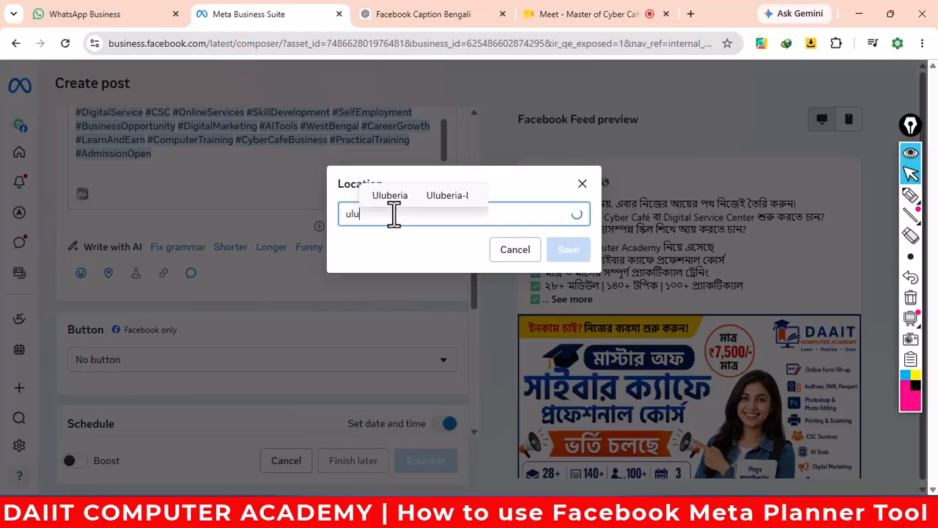
{"action": "type", "text": "beria"}
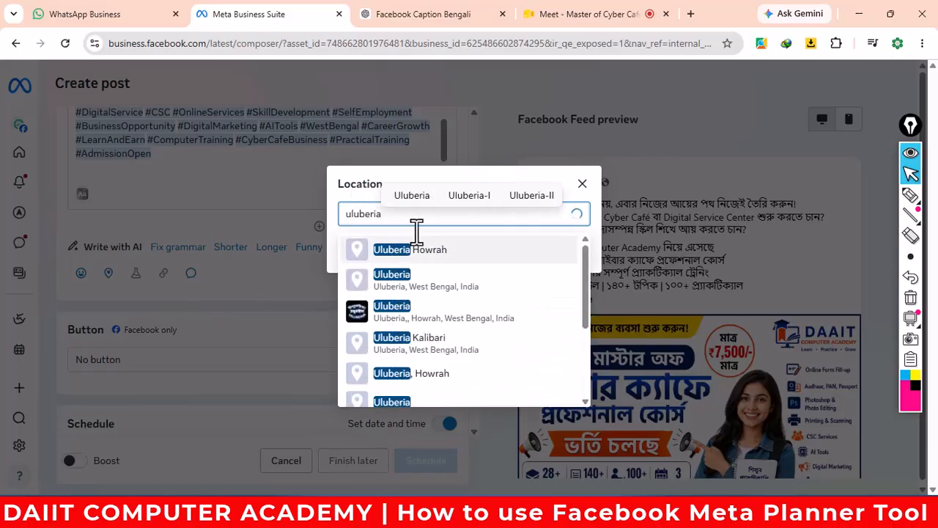
{"action": "left_click", "coordinate": [429, 255]}
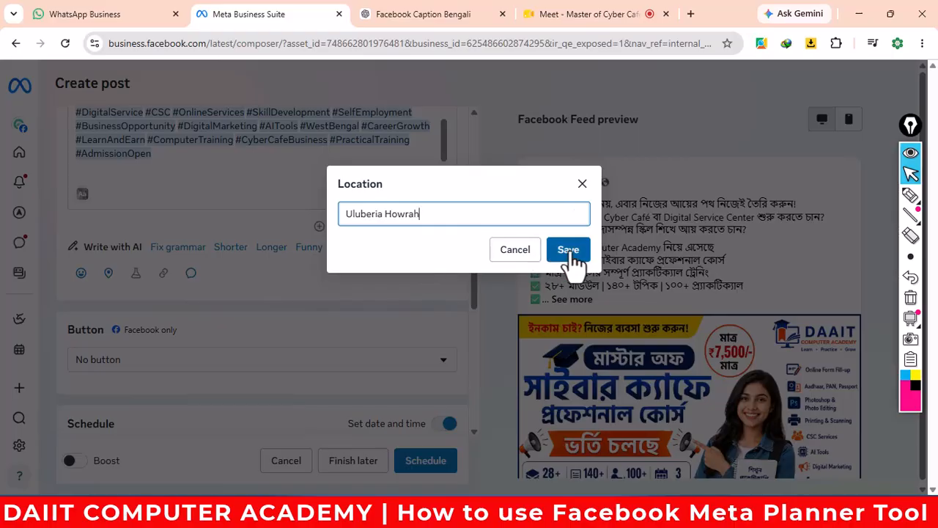
{"action": "left_click", "coordinate": [568, 250]}
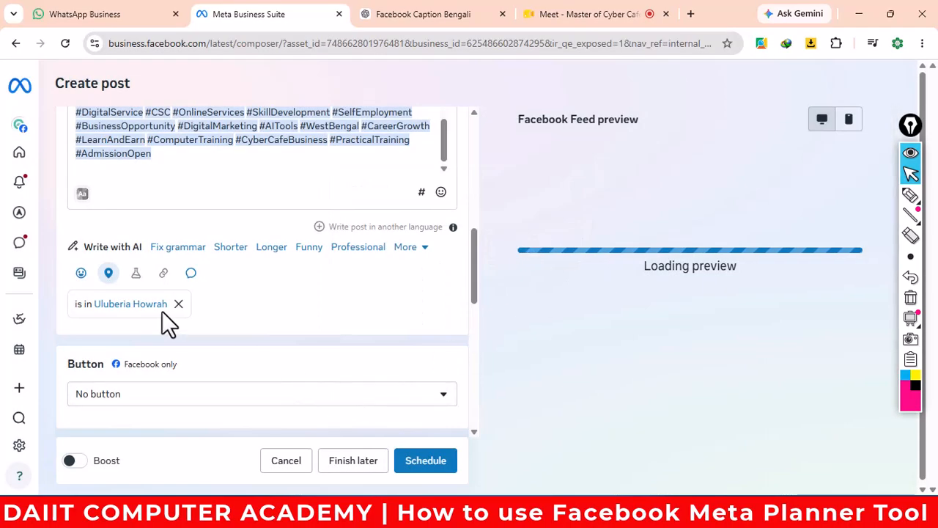
- Set the post's call-to-action button to Send WhatsApp message and start adding a collaborator
{"action": "scroll", "coordinate": [322, 336], "scroll_direction": "down", "scroll_amount": 2}
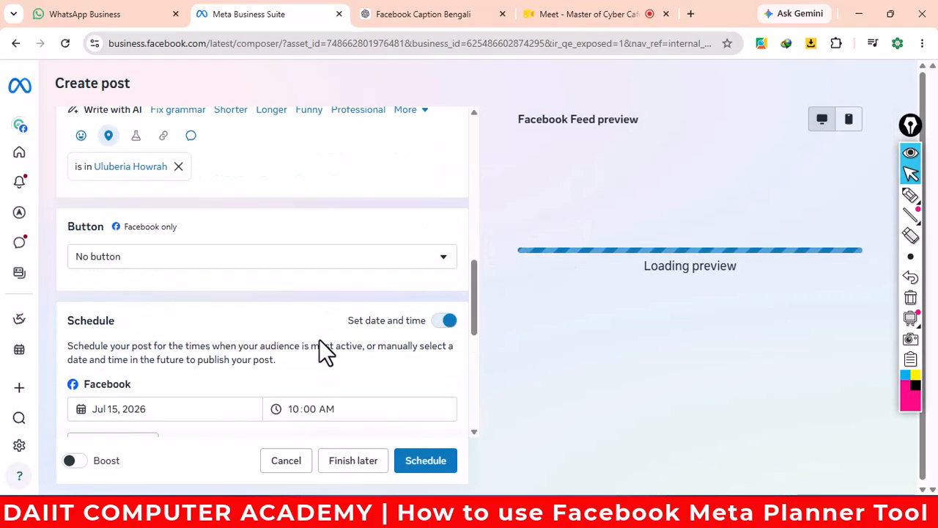
{"action": "left_click", "coordinate": [184, 265]}
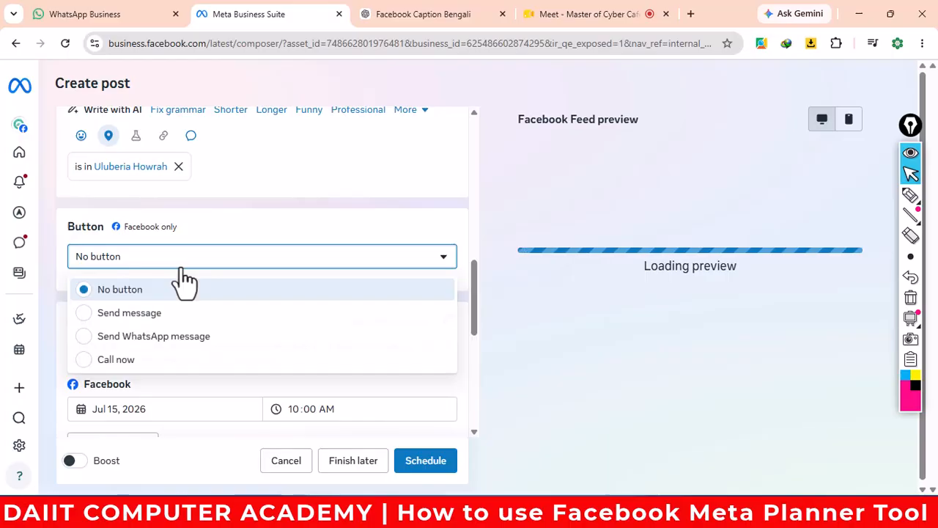
{"action": "left_click", "coordinate": [176, 344]}
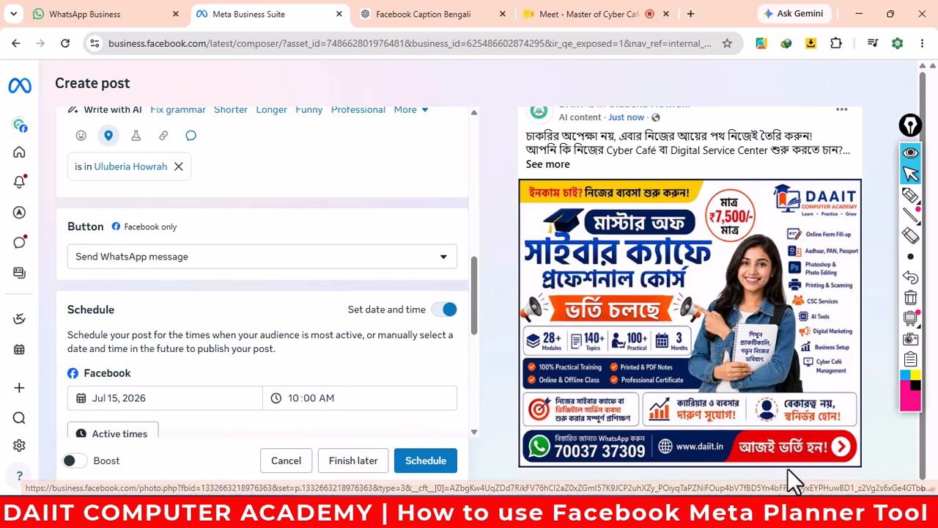
{"action": "scroll", "coordinate": [258, 332], "scroll_direction": "down", "scroll_amount": 1}
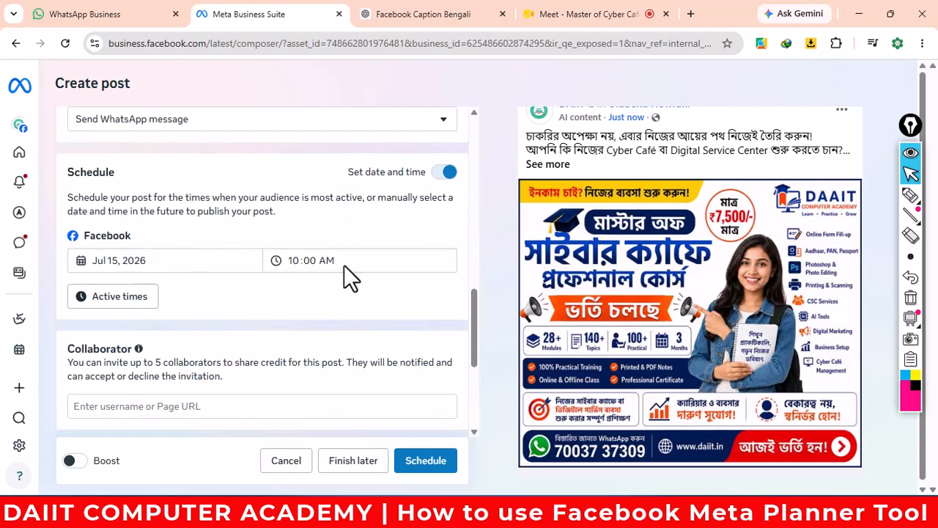
{"action": "scroll", "coordinate": [386, 273], "scroll_direction": "down", "scroll_amount": 1}
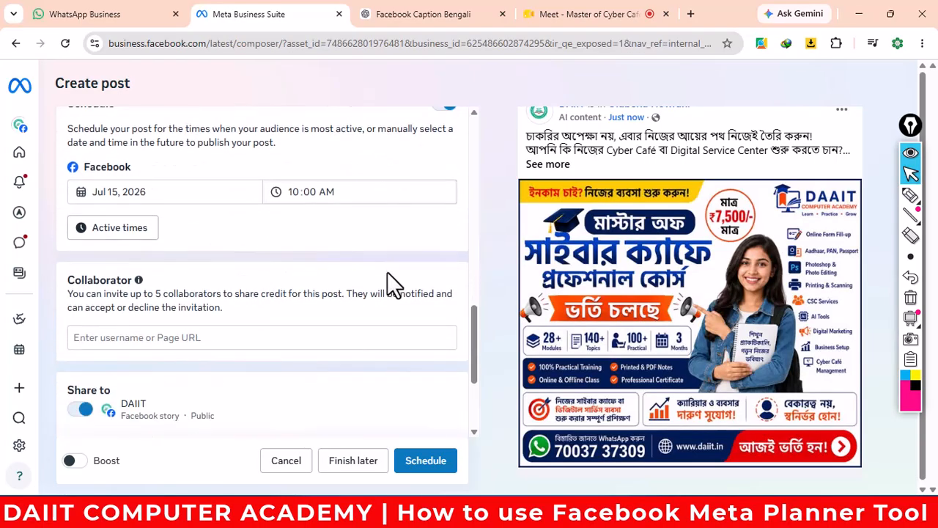
{"action": "left_click", "coordinate": [207, 335]}
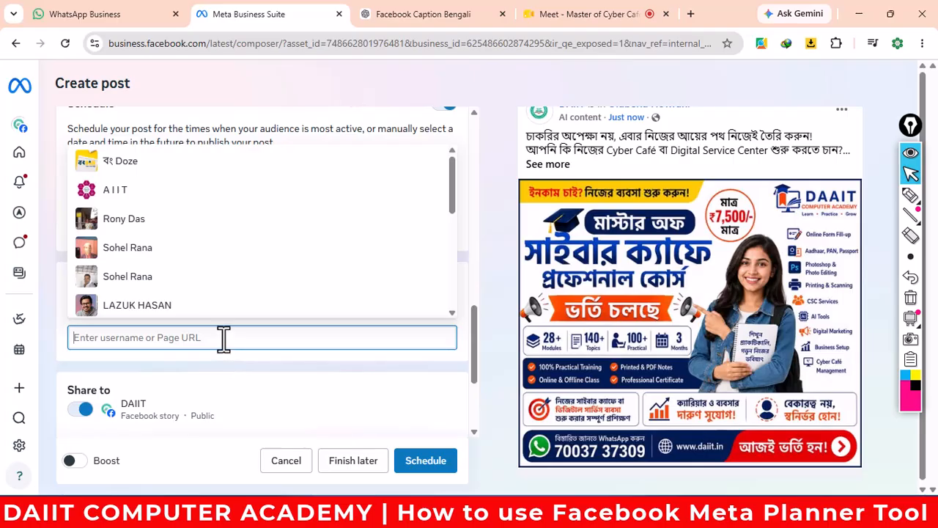
{"action": "left_click", "coordinate": [691, 17]}
{"action": "type", "text": "ww"}
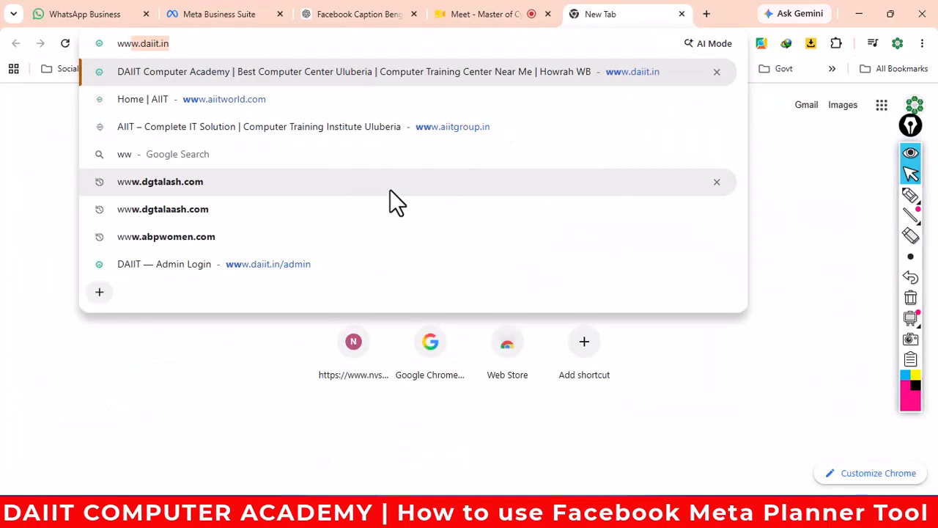
{"action": "key", "text": "Return"}
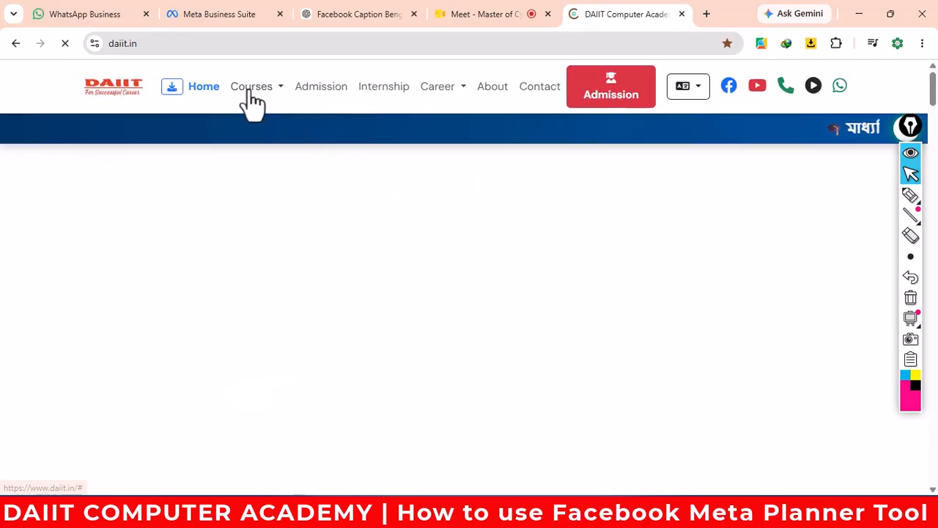
{"action": "mouse_move", "coordinate": [251, 94]}
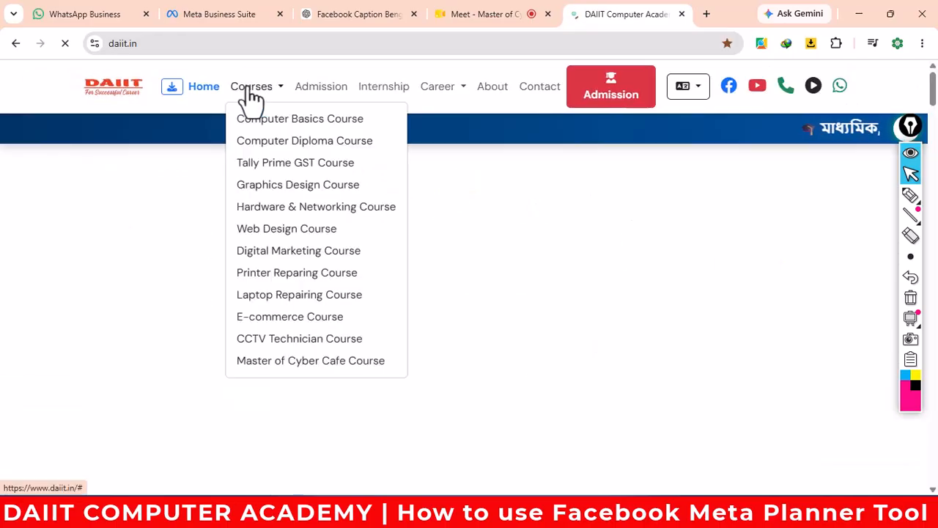
{"action": "left_click", "coordinate": [311, 360]}
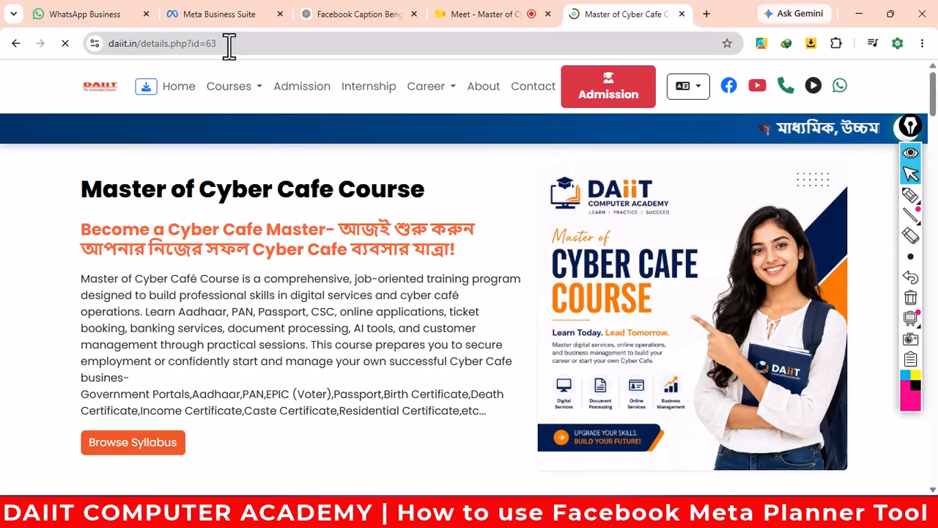
{"action": "left_click_drag", "start_coordinate": [228, 46], "coordinate": [90, 42]}
{"action": "right_click", "coordinate": [145, 53]}
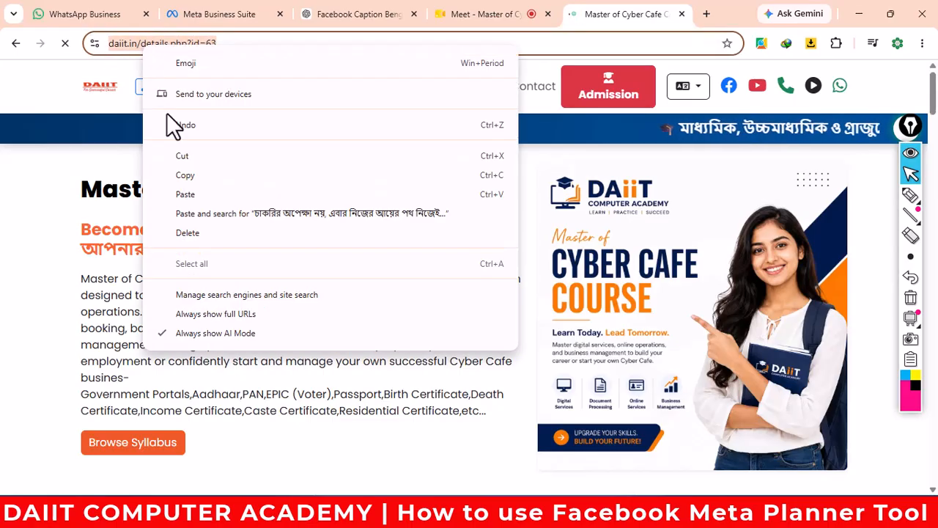
{"action": "left_click", "coordinate": [184, 175]}
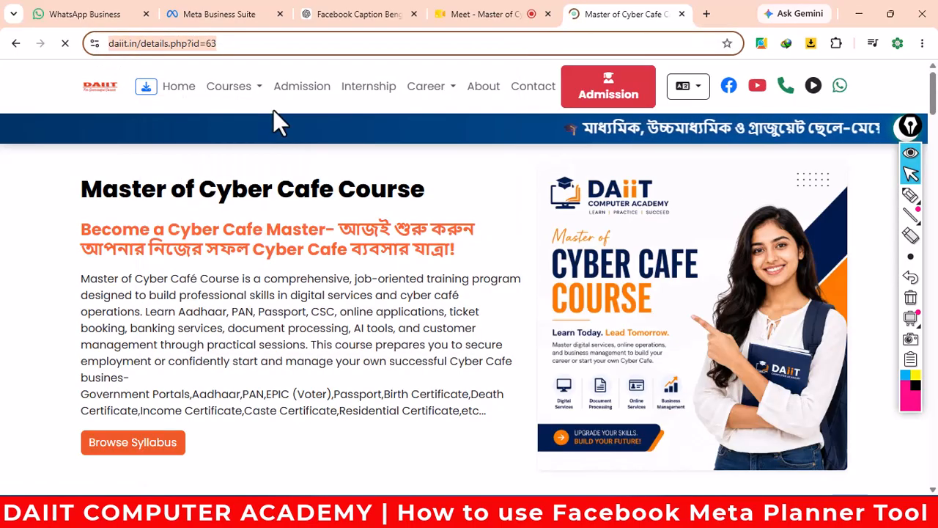
{"action": "left_click", "coordinate": [221, 16]}
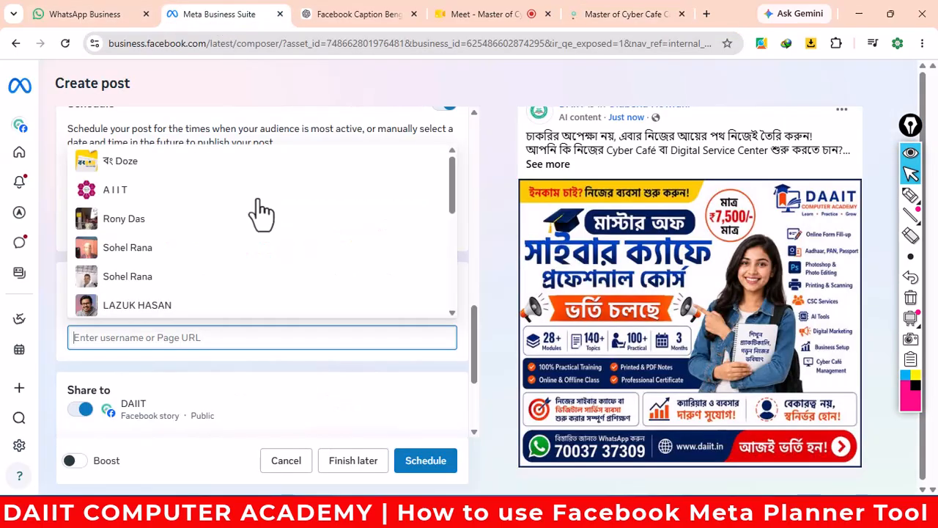
{"action": "key", "text": "ctrl+v"}
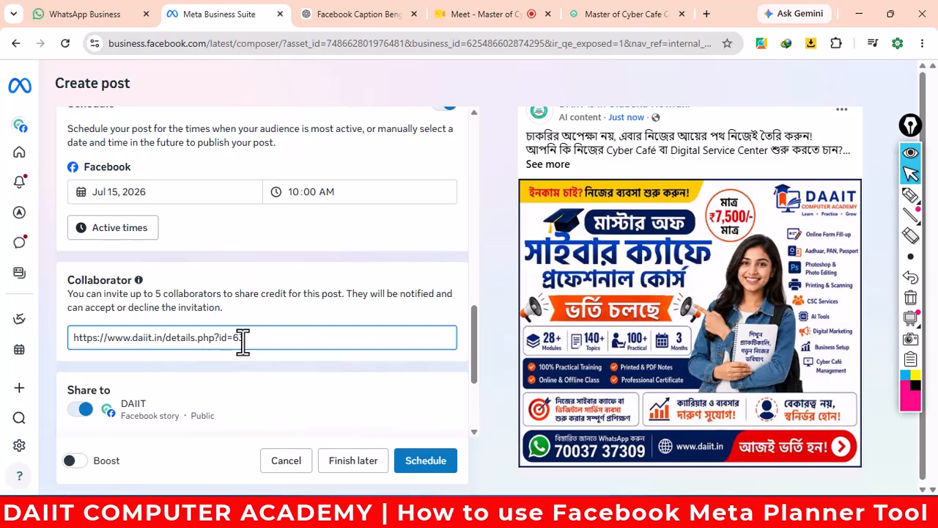
{"action": "scroll", "coordinate": [333, 374], "scroll_direction": "down", "scroll_amount": 1}
{"action": "scroll", "coordinate": [333, 374], "scroll_direction": "down", "scroll_amount": 1}
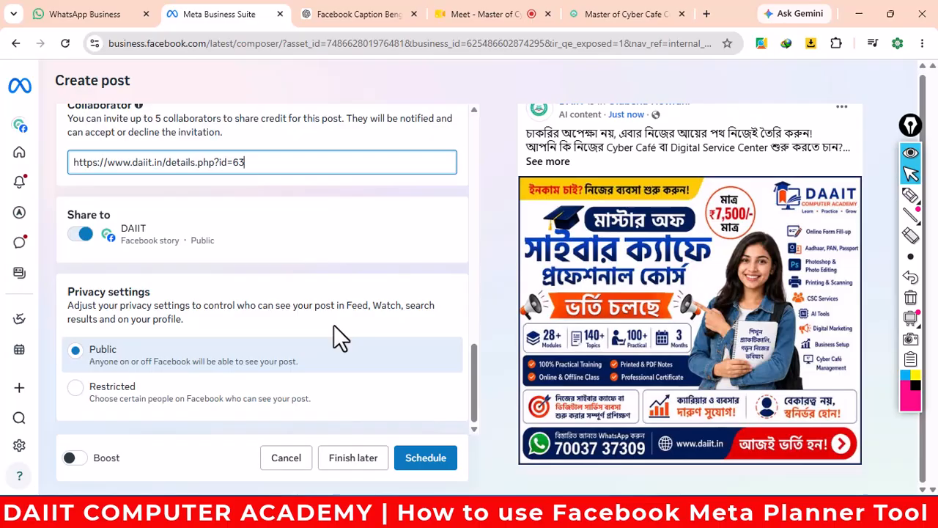
{"action": "scroll", "coordinate": [310, 388], "scroll_direction": "up", "scroll_amount": 8}
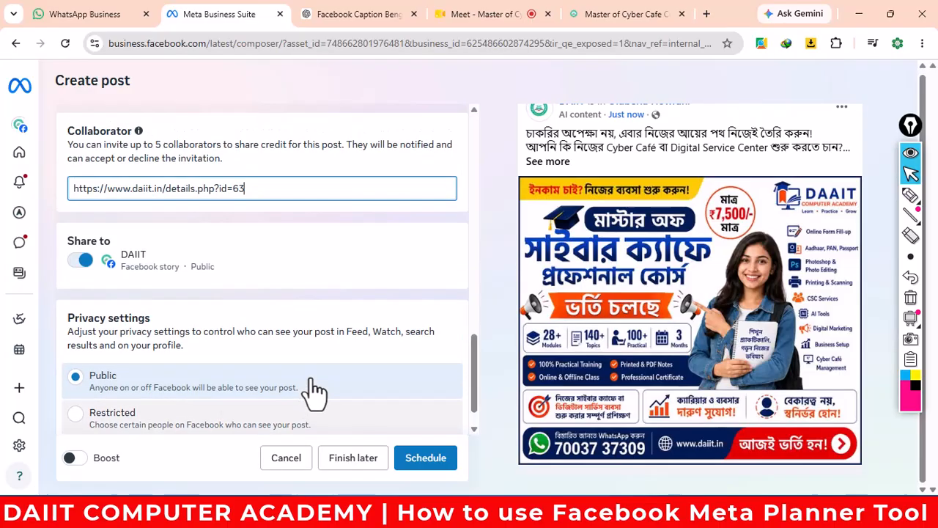
{"action": "scroll", "coordinate": [310, 388], "scroll_direction": "up", "scroll_amount": 10}
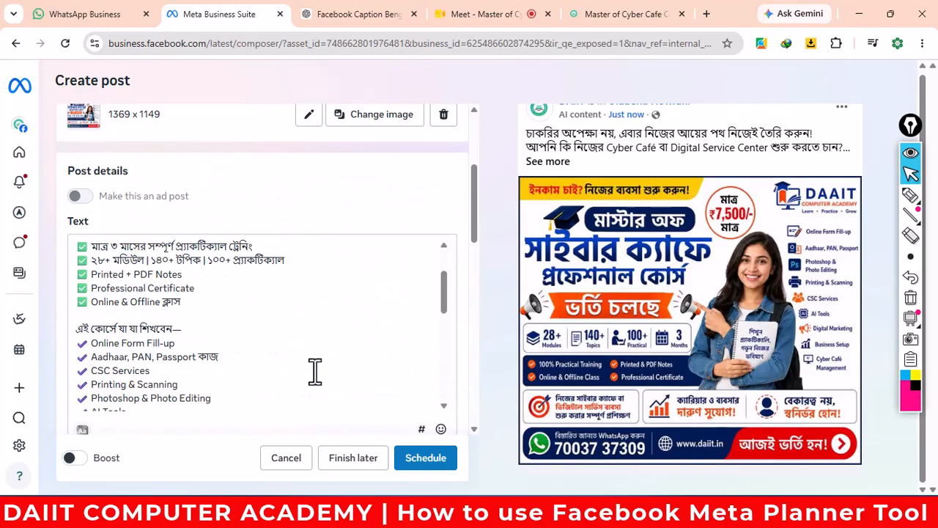
{"action": "scroll", "coordinate": [439, 209], "scroll_direction": "up", "scroll_amount": 5}
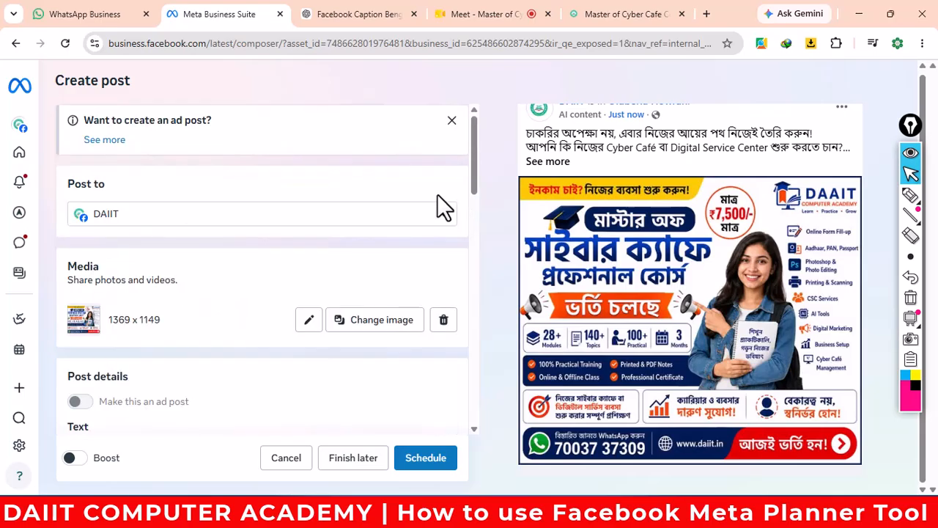
{"action": "scroll", "coordinate": [380, 301], "scroll_direction": "down", "scroll_amount": 4}
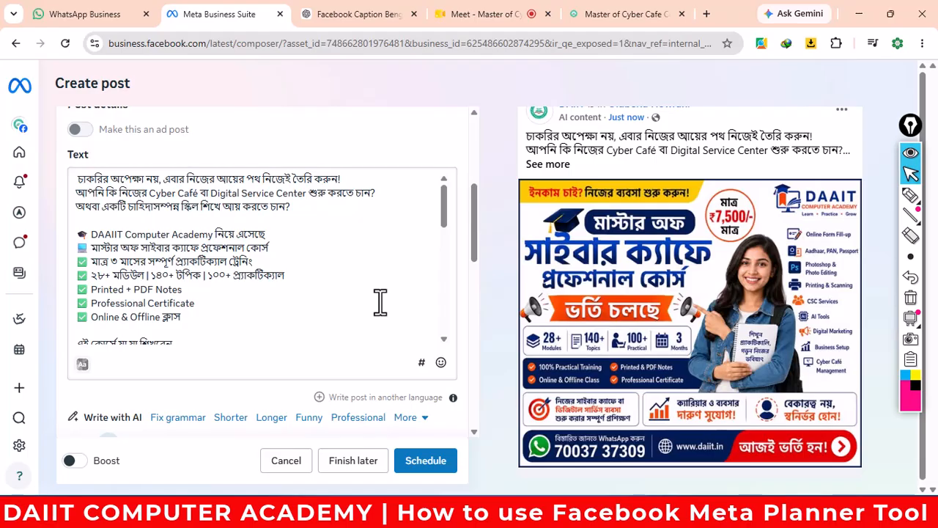
{"action": "scroll", "coordinate": [379, 303], "scroll_direction": "down", "scroll_amount": 10}
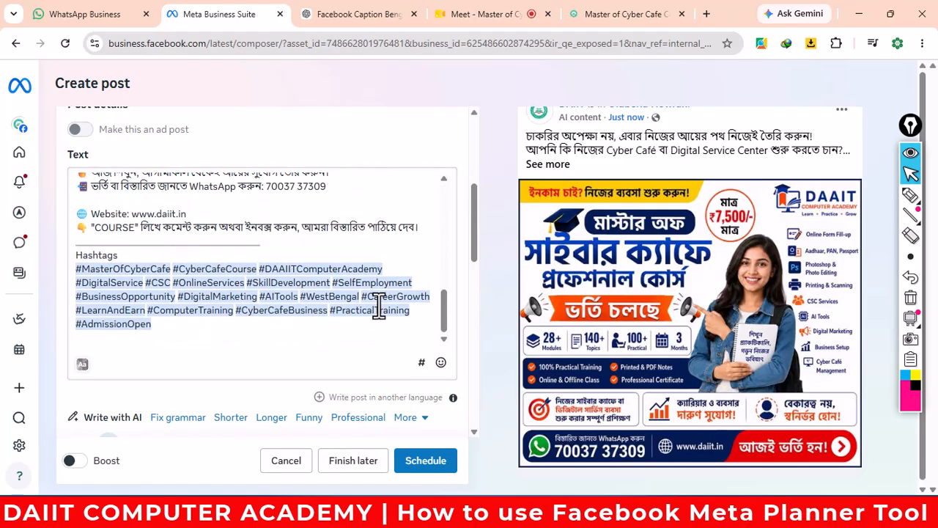
- Schedule the course post for Jul 15 at 10:00 AM without boosting, then start a Wed 15 post with hour 03
{"action": "left_click", "coordinate": [433, 469]}
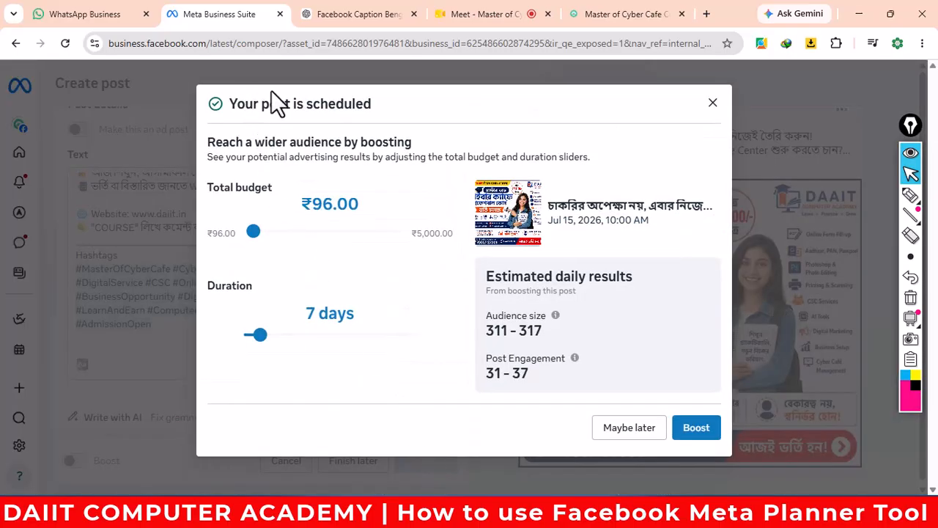
{"action": "left_click", "coordinate": [631, 432]}
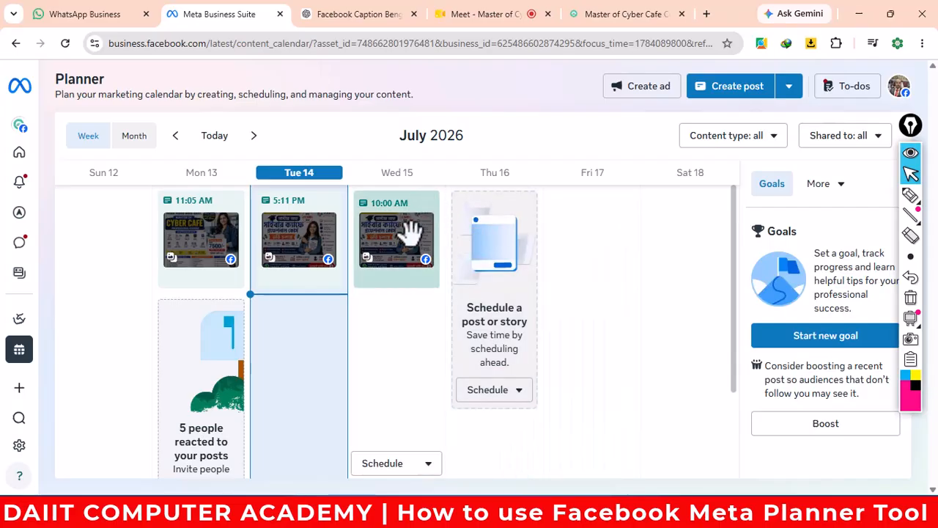
{"action": "mouse_move", "coordinate": [408, 205]}
{"action": "left_click", "coordinate": [430, 469]}
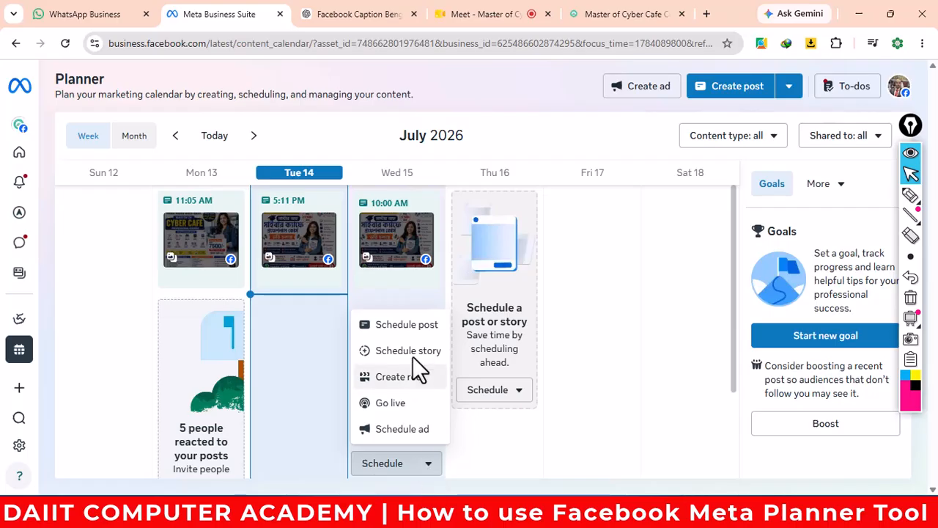
{"action": "left_click", "coordinate": [407, 324]}
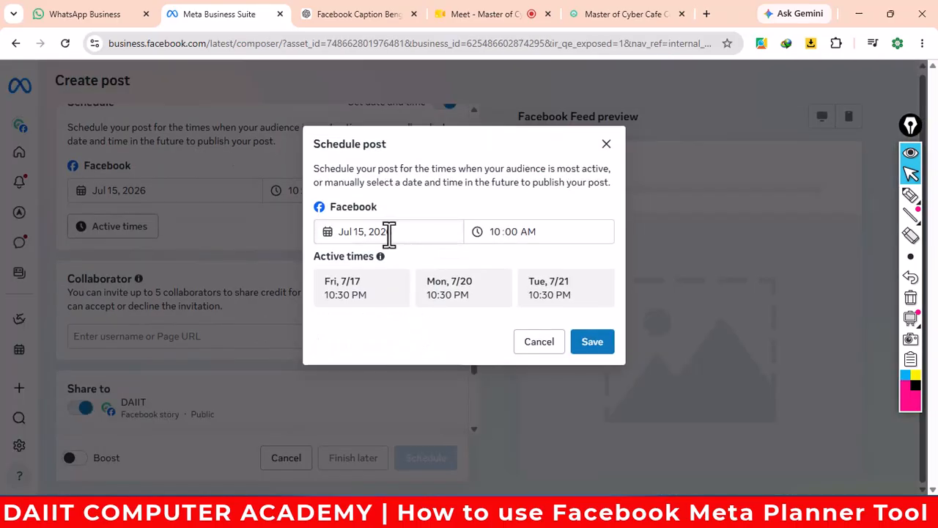
{"action": "left_click", "coordinate": [500, 231]}
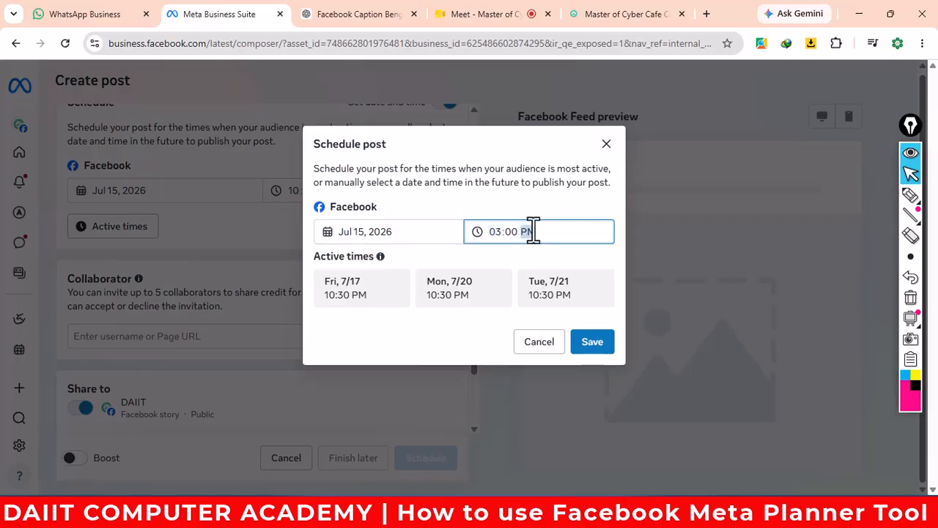
{"action": "left_click", "coordinate": [597, 343]}
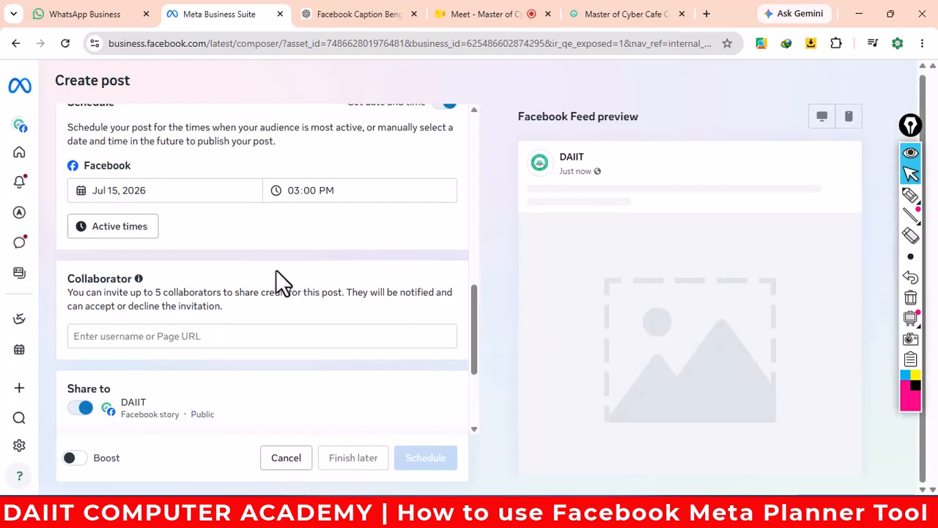
{"action": "left_click", "coordinate": [212, 336]}
{"action": "key", "text": "ctrl+v"}
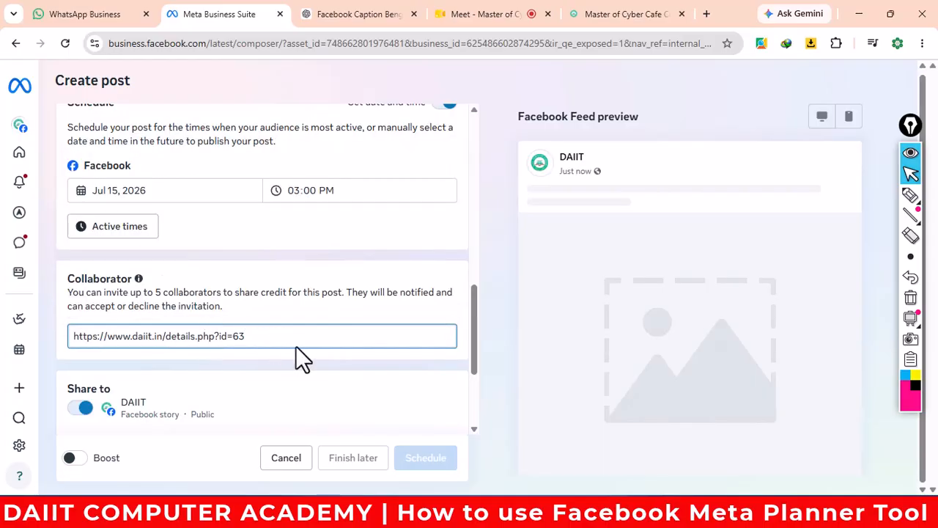
{"action": "scroll", "coordinate": [304, 350], "scroll_direction": "up", "scroll_amount": 10}
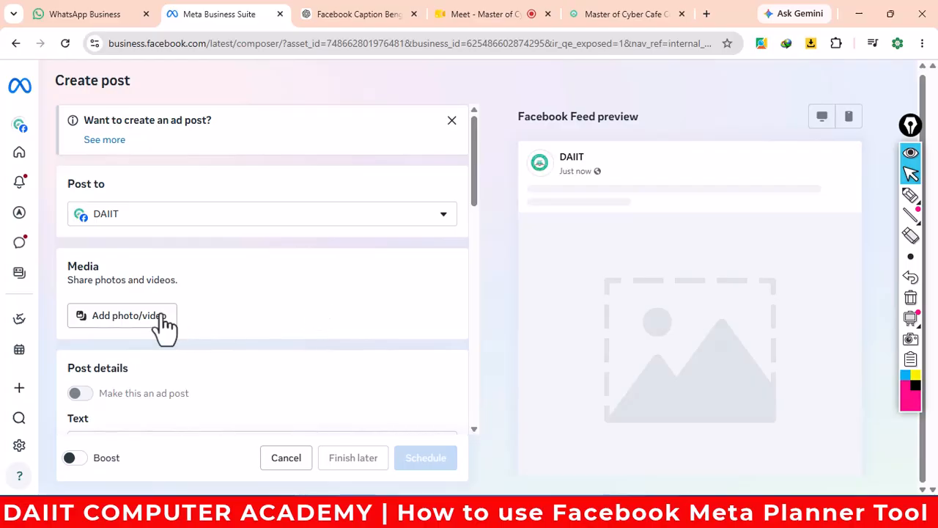
- Attach image 1 from Desktop > New folder as the post's media and put the cursor in the Text box
{"action": "left_click", "coordinate": [138, 316]}
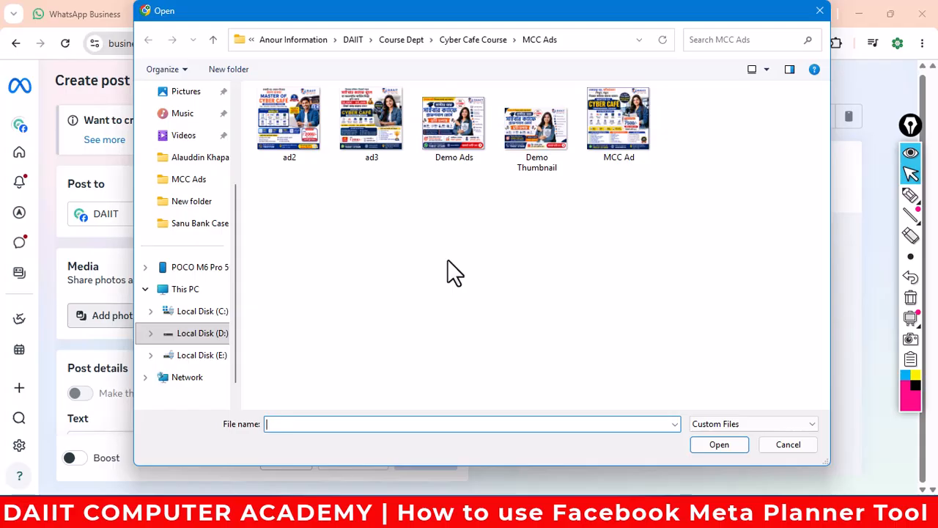
{"action": "scroll", "coordinate": [203, 203], "scroll_direction": "up", "scroll_amount": 3}
{"action": "left_click", "coordinate": [188, 188]}
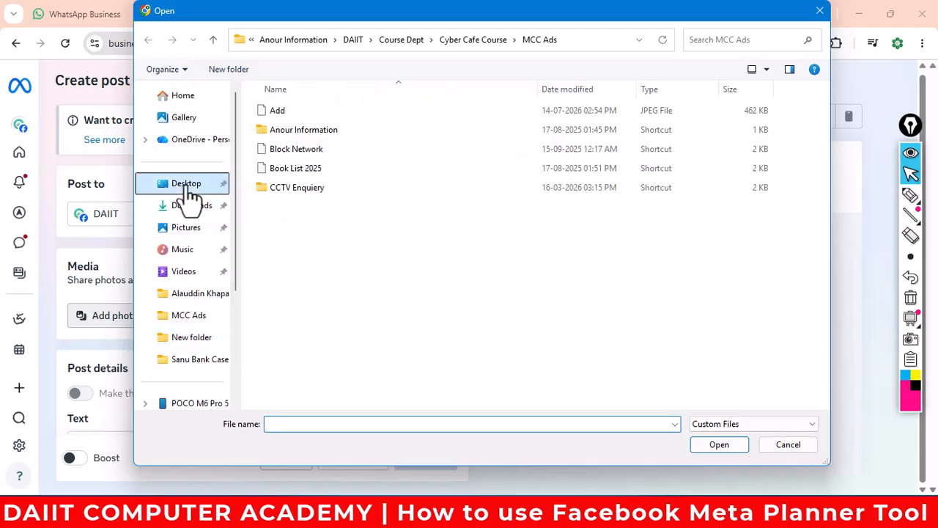
{"action": "left_click", "coordinate": [307, 113]}
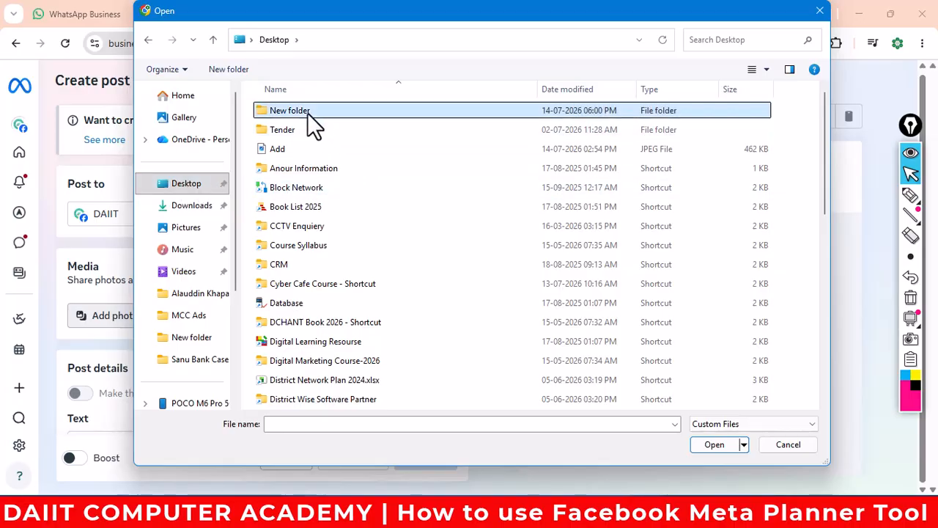
{"action": "double_click", "coordinate": [307, 113]}
{"action": "left_click", "coordinate": [292, 120]}
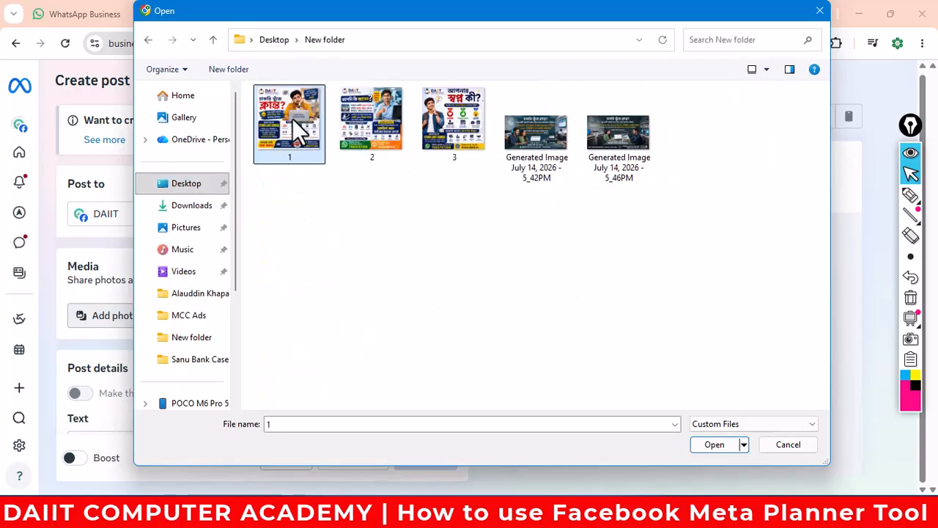
{"action": "left_click", "coordinate": [710, 445]}
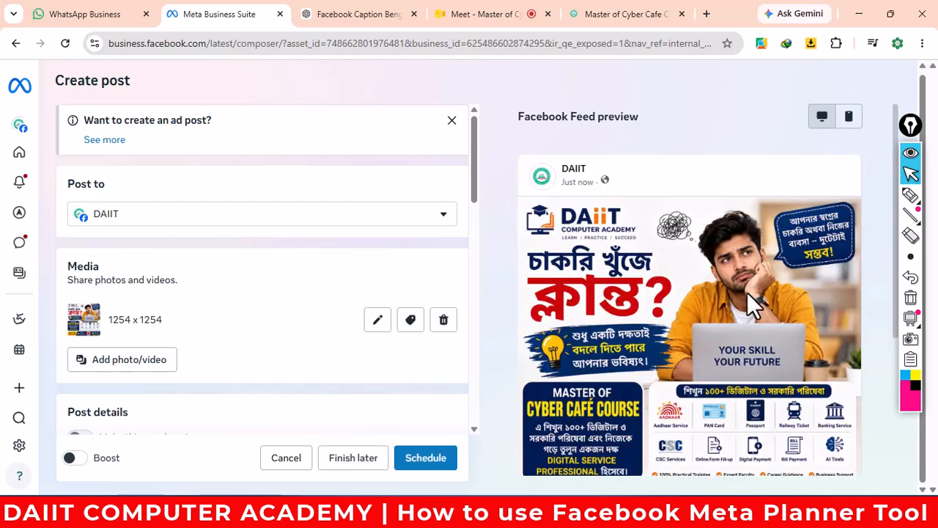
{"action": "scroll", "coordinate": [638, 300], "scroll_direction": "down", "scroll_amount": 1}
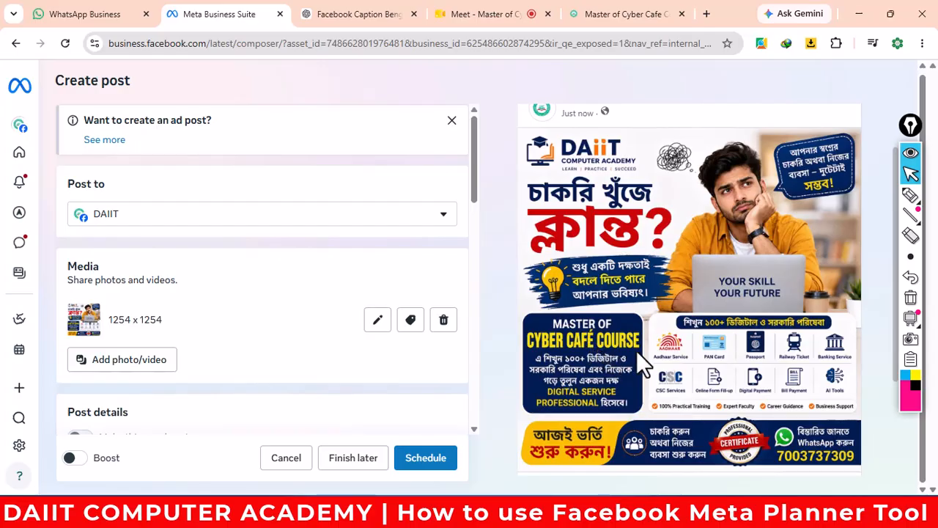
{"action": "scroll", "coordinate": [636, 350], "scroll_direction": "down", "scroll_amount": 2}
{"action": "scroll", "coordinate": [644, 339], "scroll_direction": "up", "scroll_amount": 2}
{"action": "scroll", "coordinate": [784, 219], "scroll_direction": "down", "scroll_amount": 1}
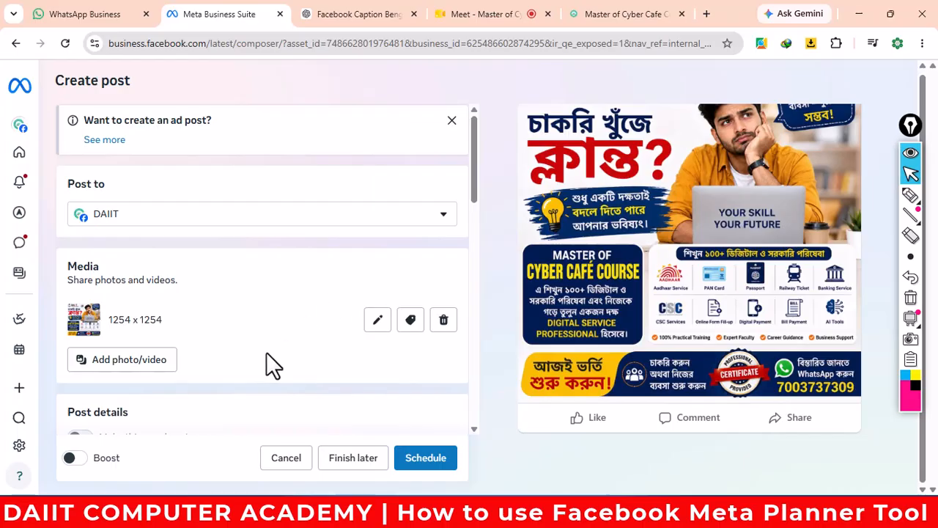
{"action": "scroll", "coordinate": [266, 352], "scroll_direction": "down", "scroll_amount": 1}
{"action": "scroll", "coordinate": [266, 352], "scroll_direction": "up", "scroll_amount": 1}
{"action": "scroll", "coordinate": [269, 275], "scroll_direction": "down", "scroll_amount": 1}
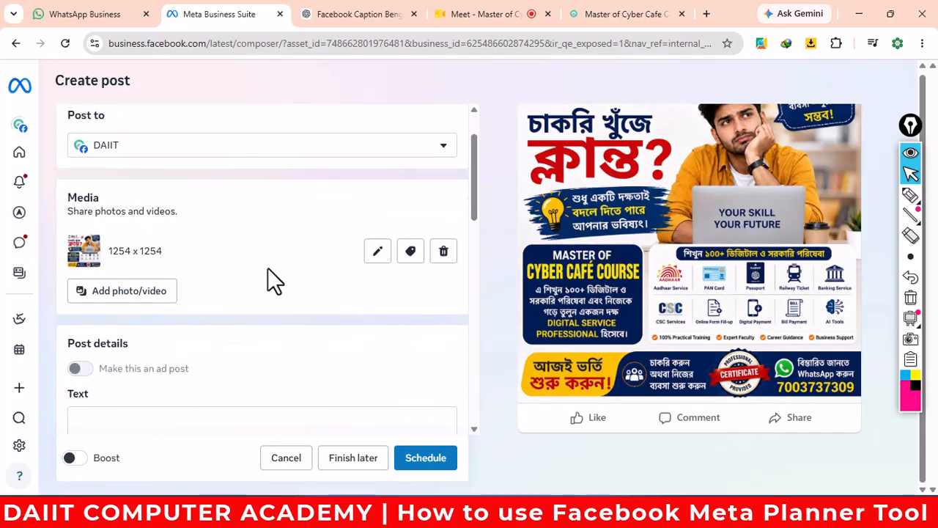
{"action": "scroll", "coordinate": [268, 270], "scroll_direction": "up", "scroll_amount": 1}
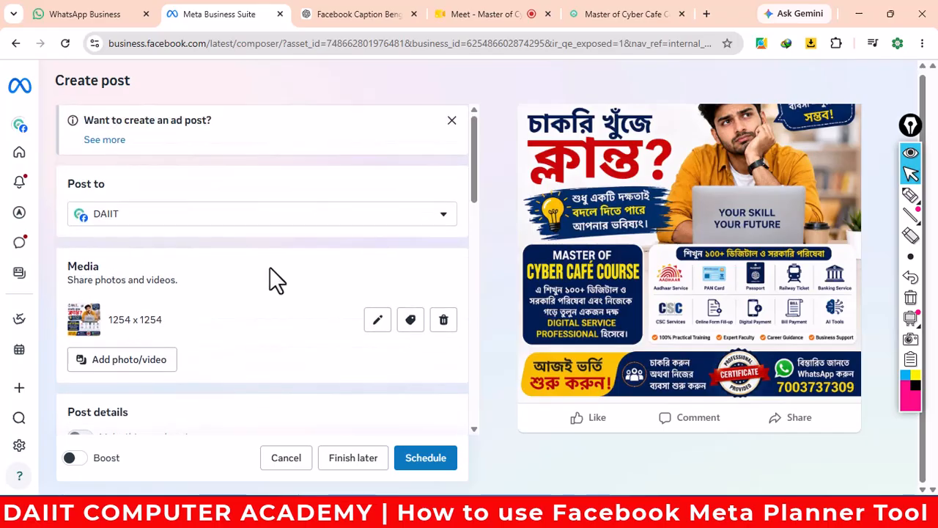
{"action": "scroll", "coordinate": [270, 268], "scroll_direction": "down", "scroll_amount": 2}
{"action": "mouse_move", "coordinate": [79, 301]}
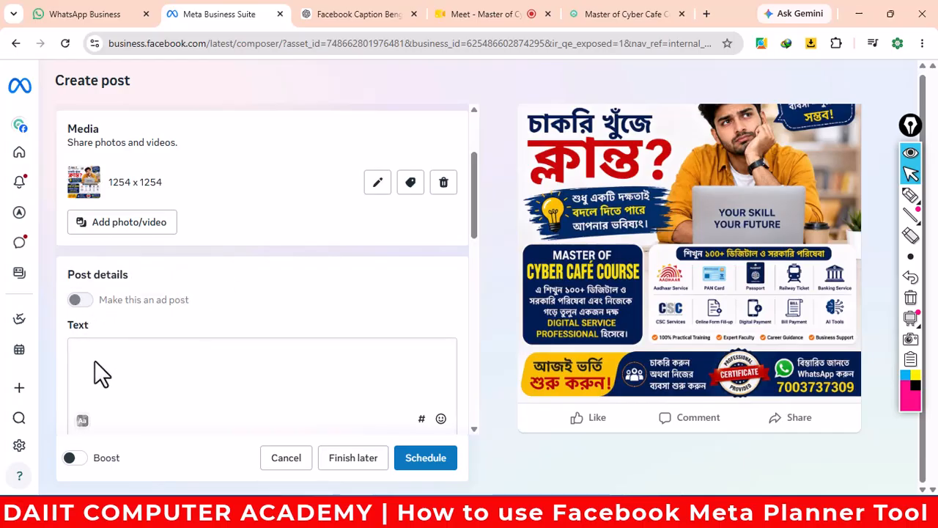
{"action": "left_click", "coordinate": [113, 349]}
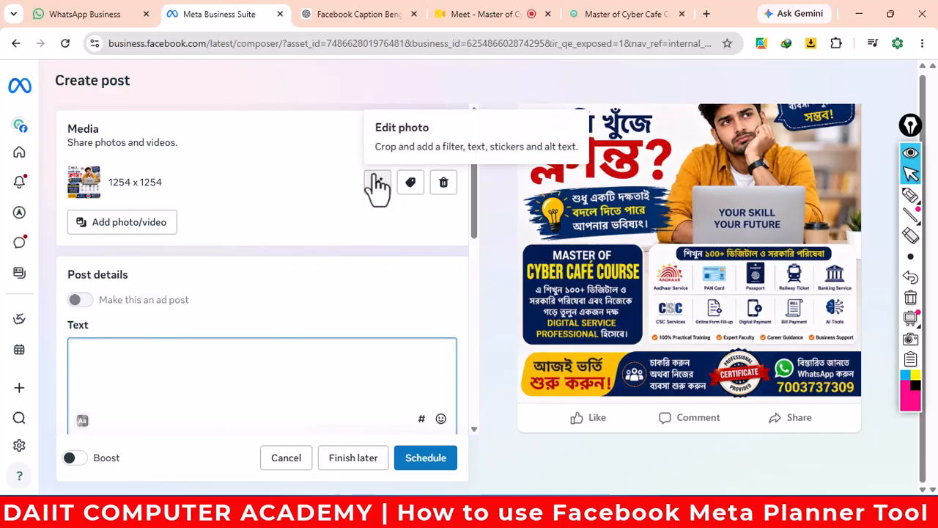
- Attach image 1 to the ChatGPT caption conversation
{"action": "left_click", "coordinate": [389, 18]}
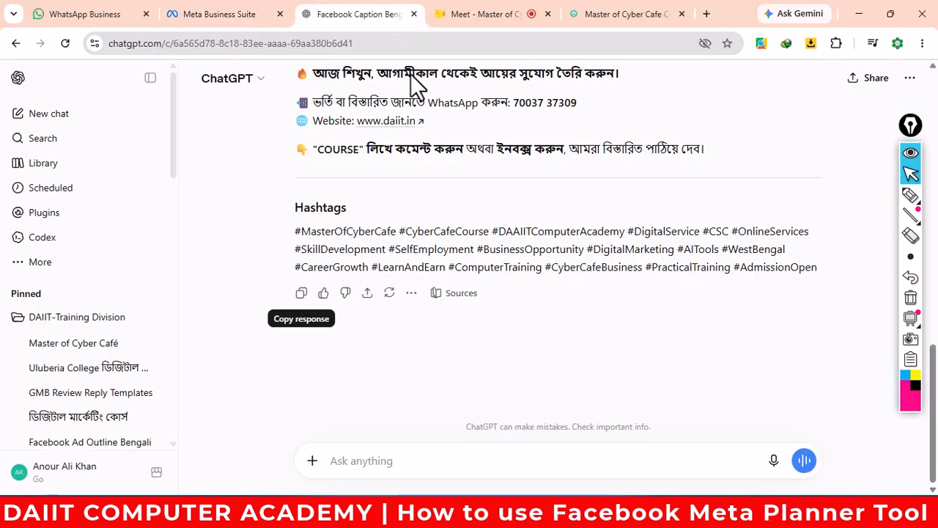
{"action": "left_click", "coordinate": [311, 460]}
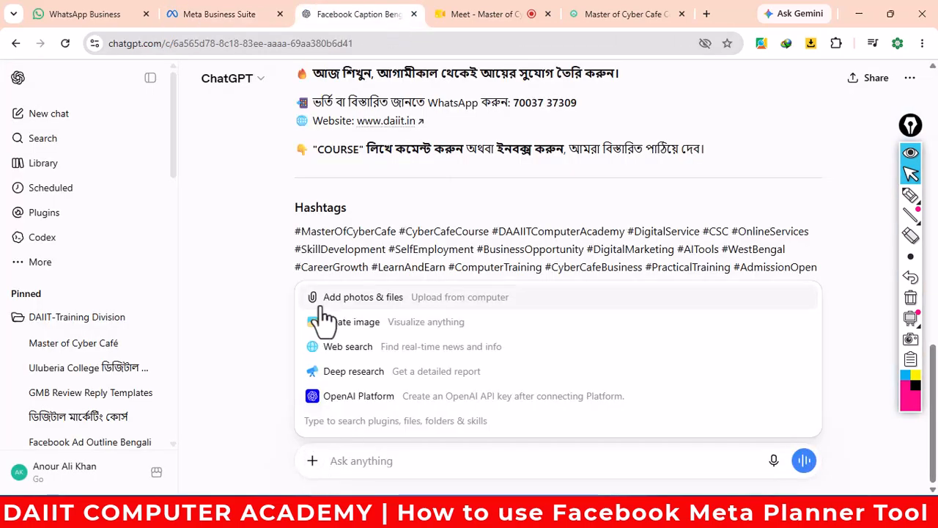
{"action": "key", "text": "Escape"}
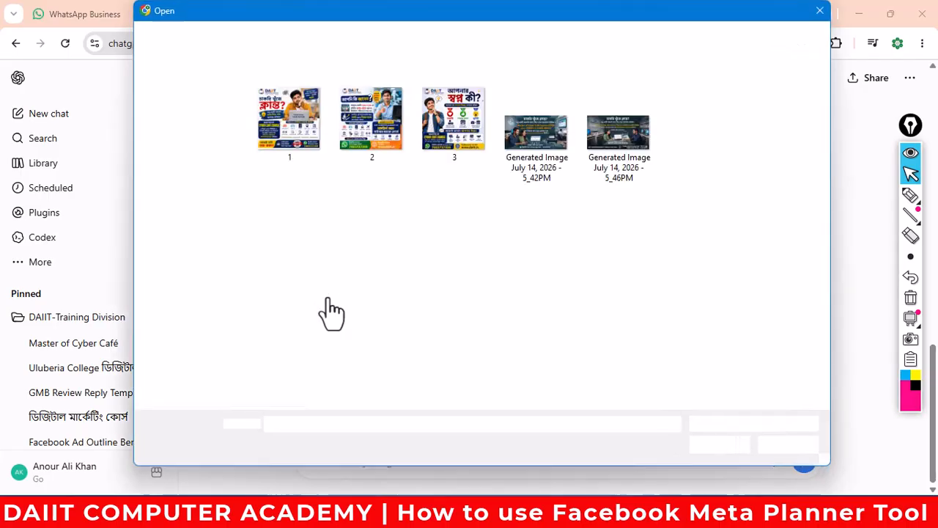
{"action": "left_click", "coordinate": [277, 123]}
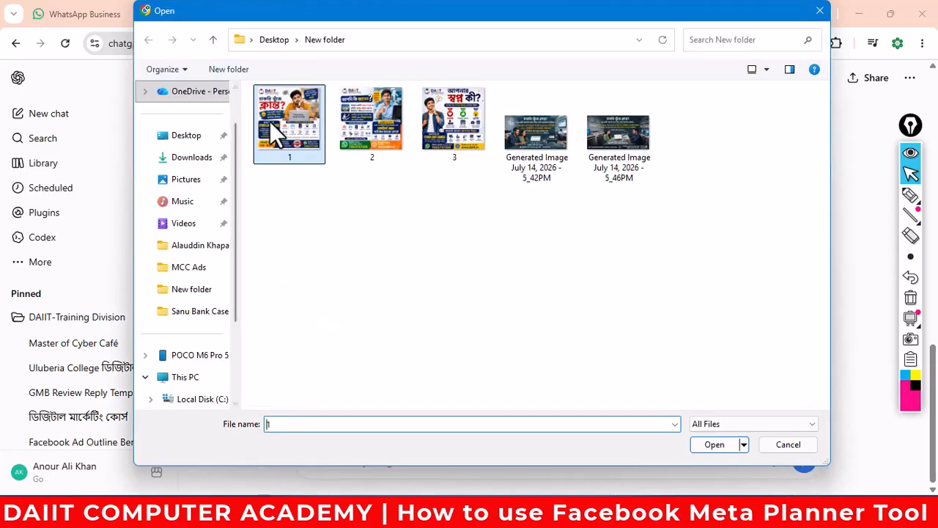
{"action": "left_click", "coordinate": [705, 445]}
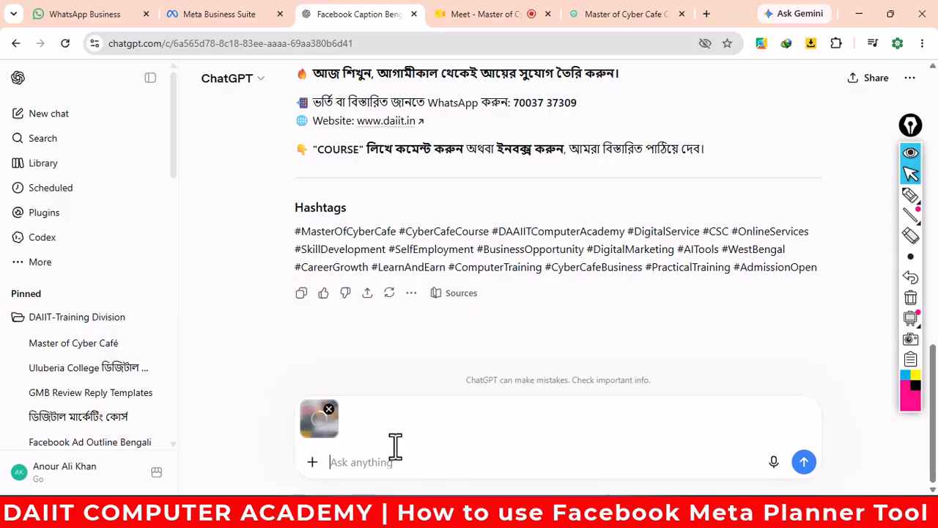
- Resend the earlier caption prompt with the poster and copy the new Bengali caption reply
{"action": "scroll", "coordinate": [546, 302], "scroll_direction": "up", "scroll_amount": 15}
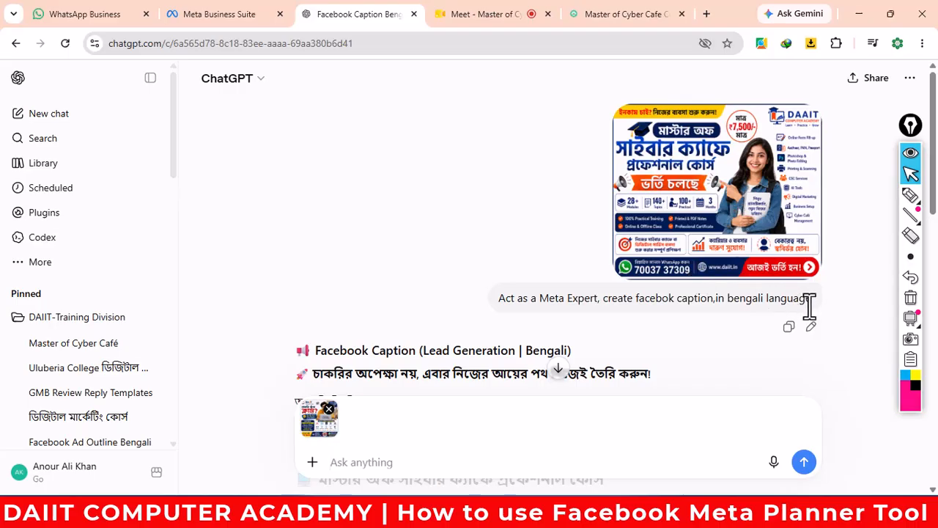
{"action": "left_click", "coordinate": [788, 326]}
{"action": "left_click", "coordinate": [362, 460]}
{"action": "key", "text": "ctrl+v"}
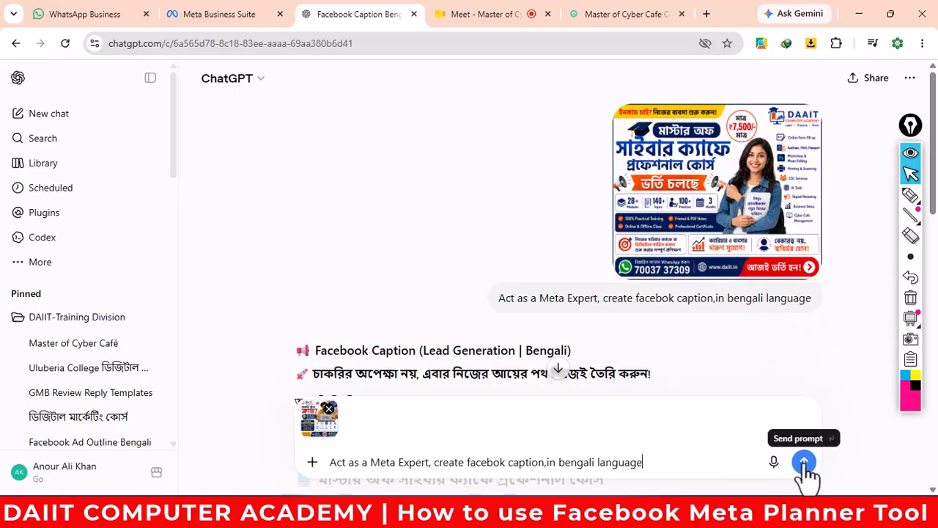
{"action": "key", "text": "Return"}
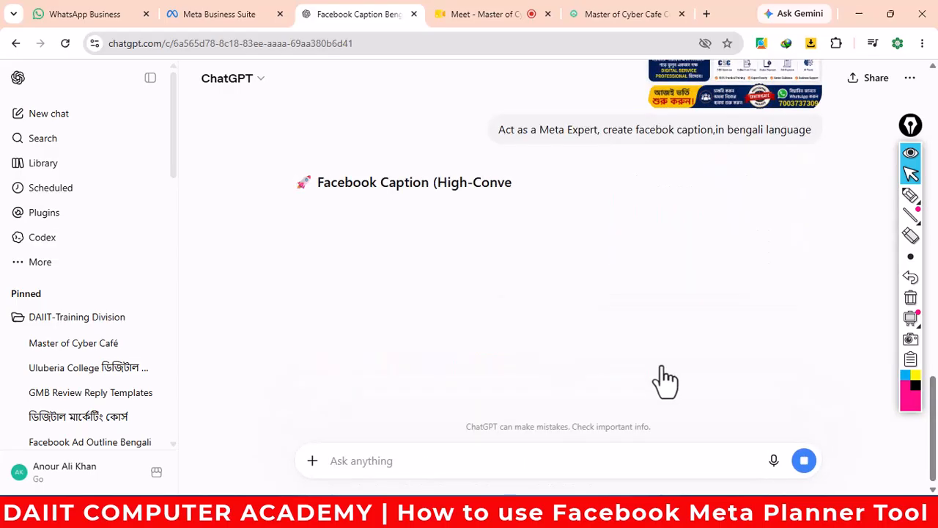
{"action": "scroll", "coordinate": [597, 337], "scroll_direction": "down", "scroll_amount": 10}
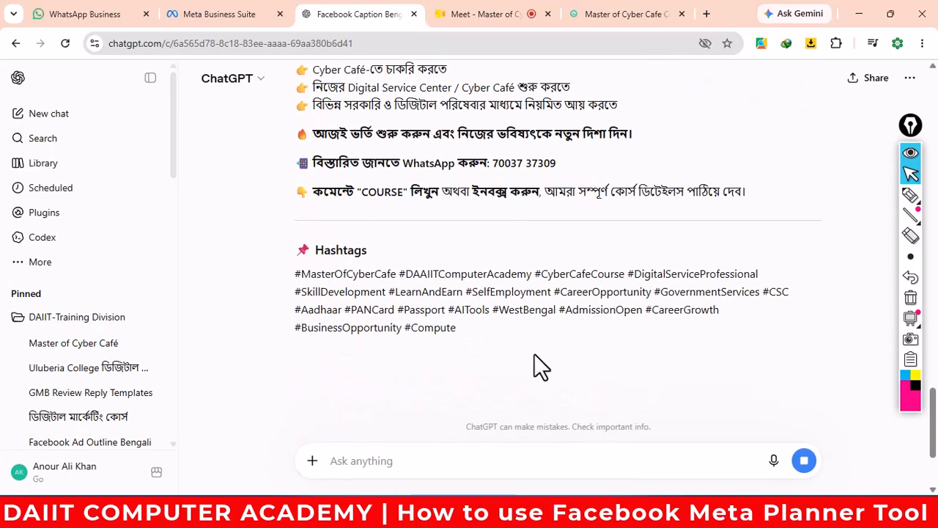
{"action": "left_click", "coordinate": [301, 355]}
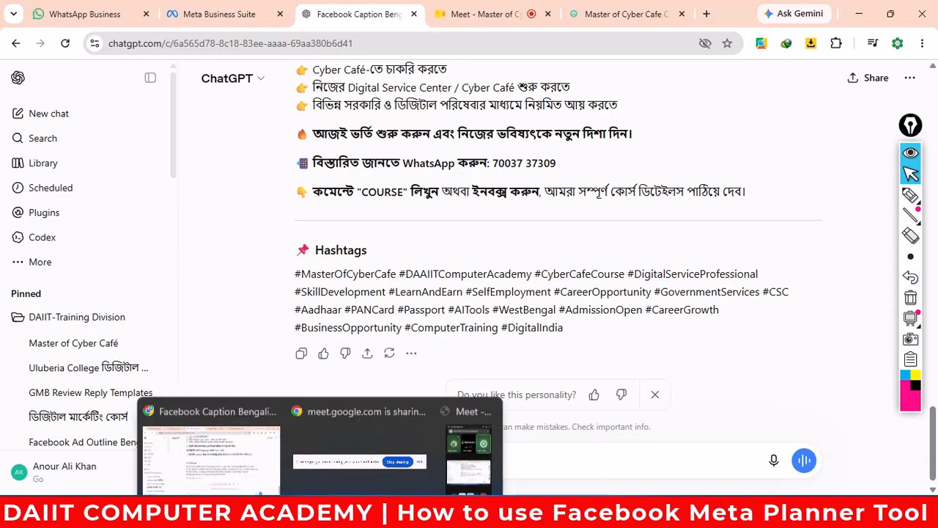
- Replace Document2's old caption with the pasted Lead Generation Bengali caption, then select it all
{"action": "mouse_move", "coordinate": [532, 517]}
{"action": "left_click", "coordinate": [457, 439]}
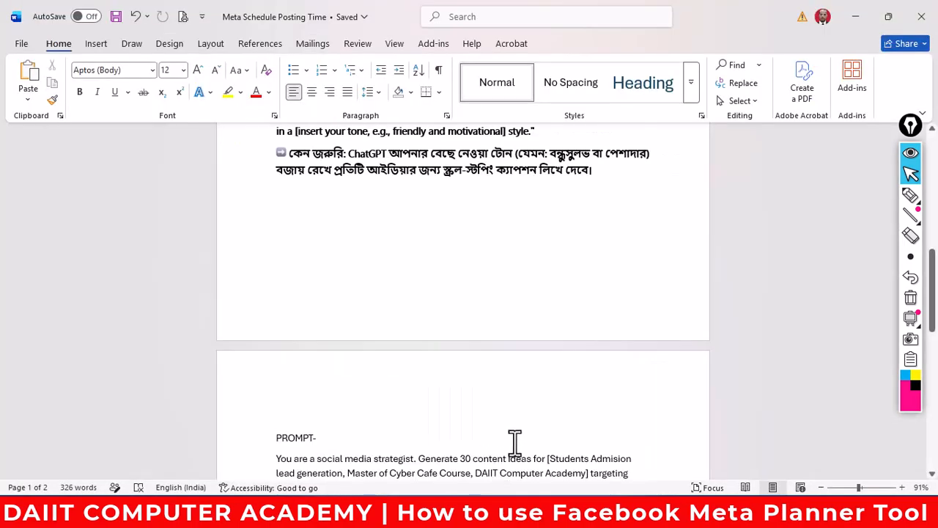
{"action": "scroll", "coordinate": [569, 444], "scroll_direction": "down", "scroll_amount": 5}
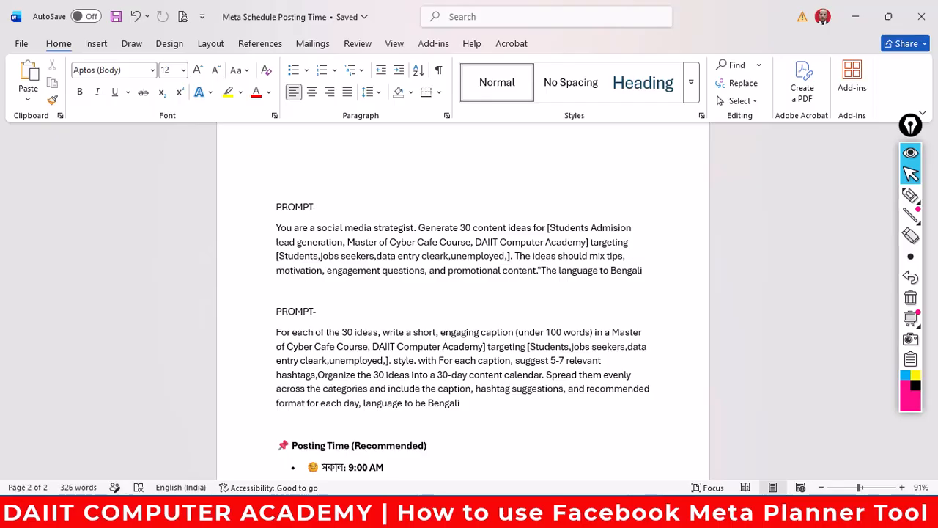
{"action": "key", "text": "alt+Tab"}
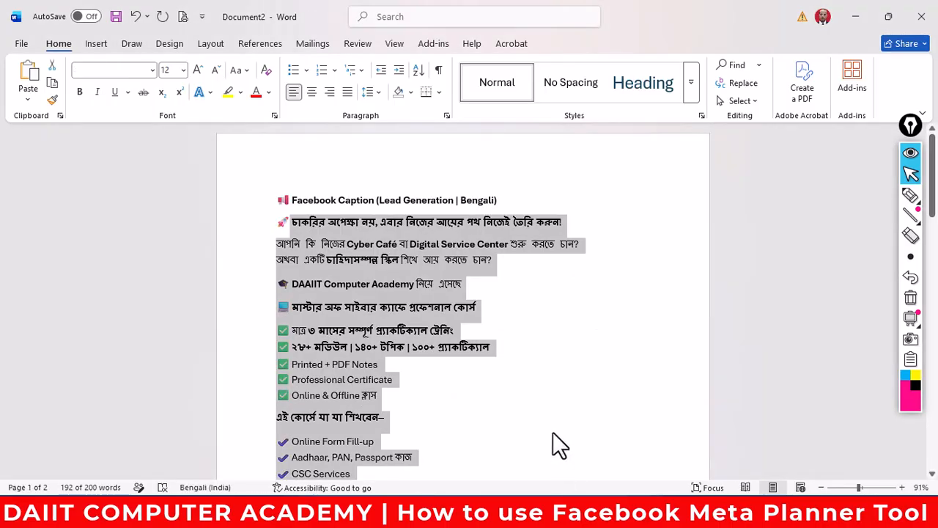
{"action": "key", "text": "ctrl+a"}
{"action": "key", "text": "Delete"}
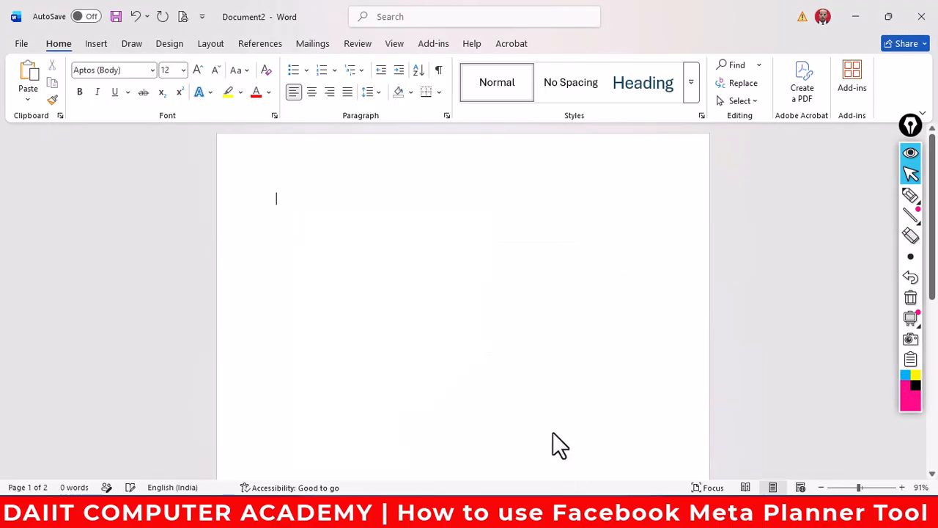
{"action": "key", "text": "ctrl+v"}
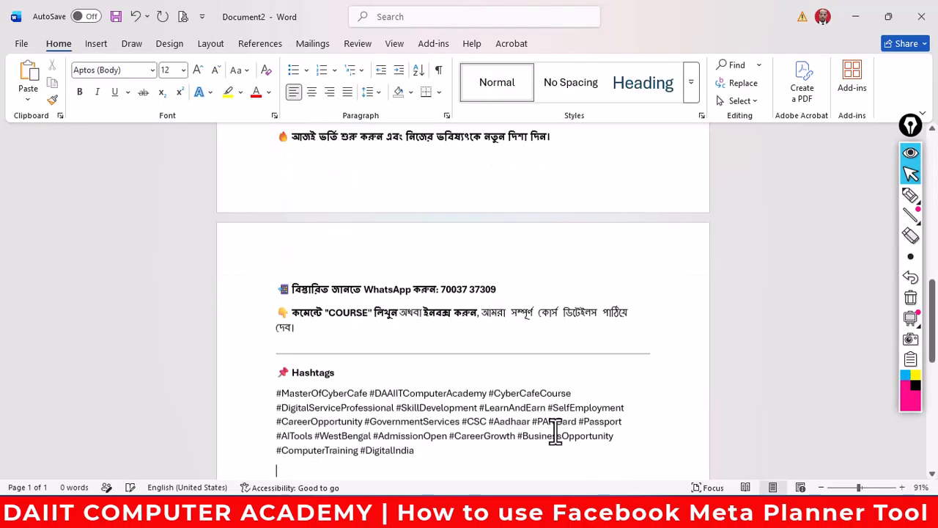
{"action": "scroll", "coordinate": [478, 422], "scroll_direction": "up", "scroll_amount": 8}
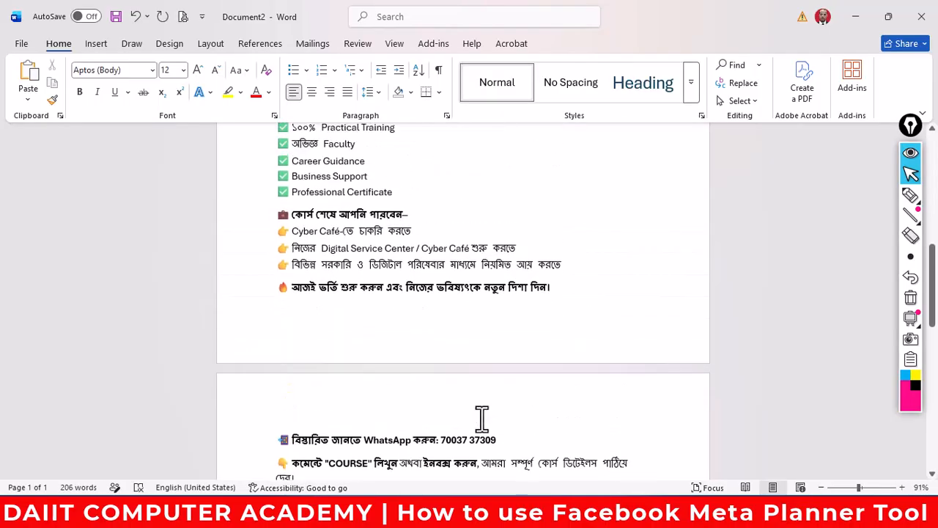
{"action": "scroll", "coordinate": [485, 416], "scroll_direction": "up", "scroll_amount": 6}
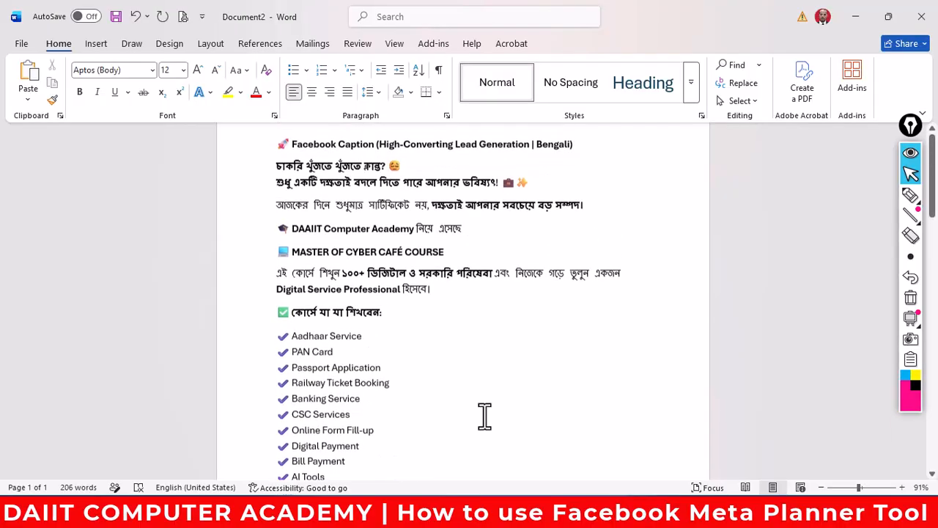
{"action": "key", "text": "ctrl+a"}
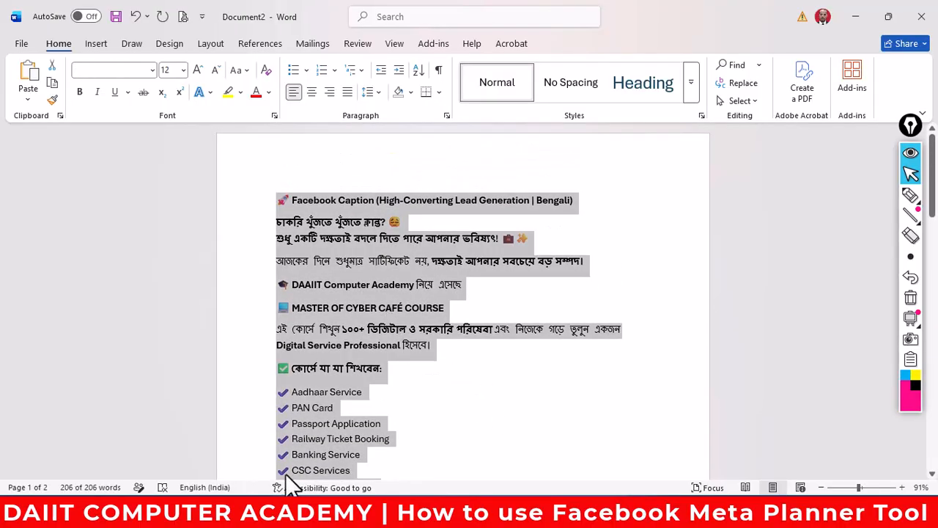
- Paste the Bengali caption into the post text and delete its heading line
{"action": "left_click", "coordinate": [282, 511]}
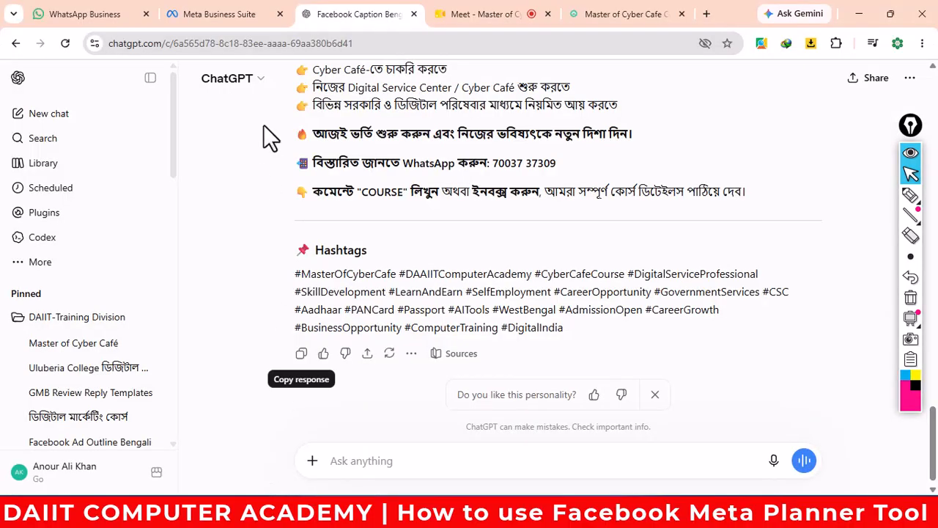
{"action": "left_click", "coordinate": [223, 17]}
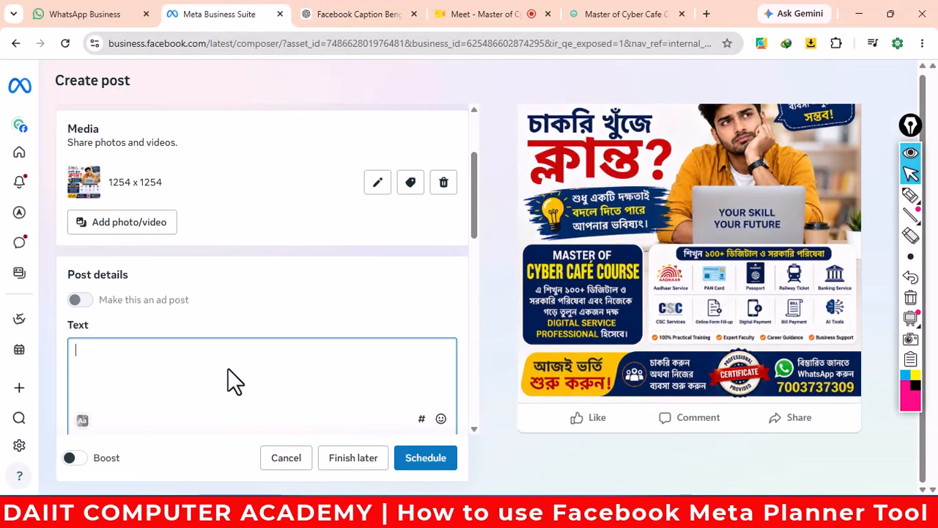
{"action": "key", "text": "ctrl+v"}
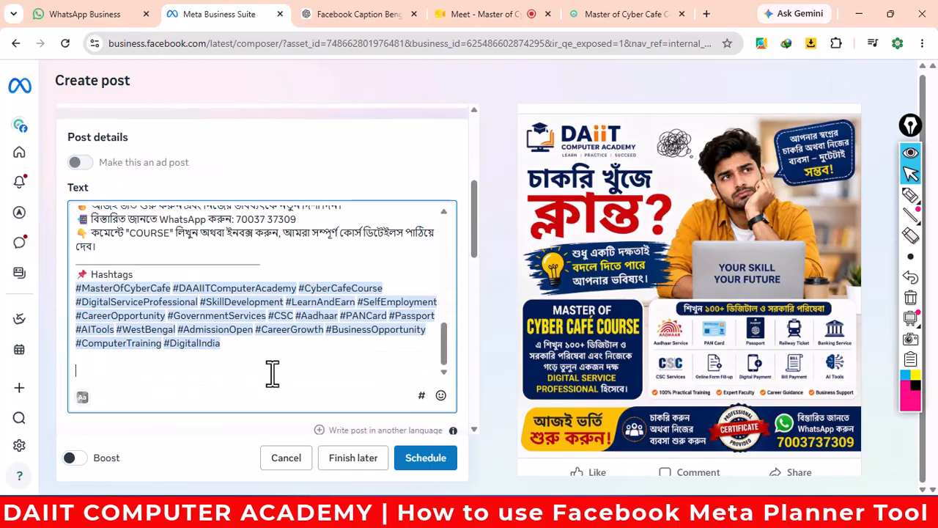
{"action": "scroll", "coordinate": [220, 328], "scroll_direction": "up", "scroll_amount": 10}
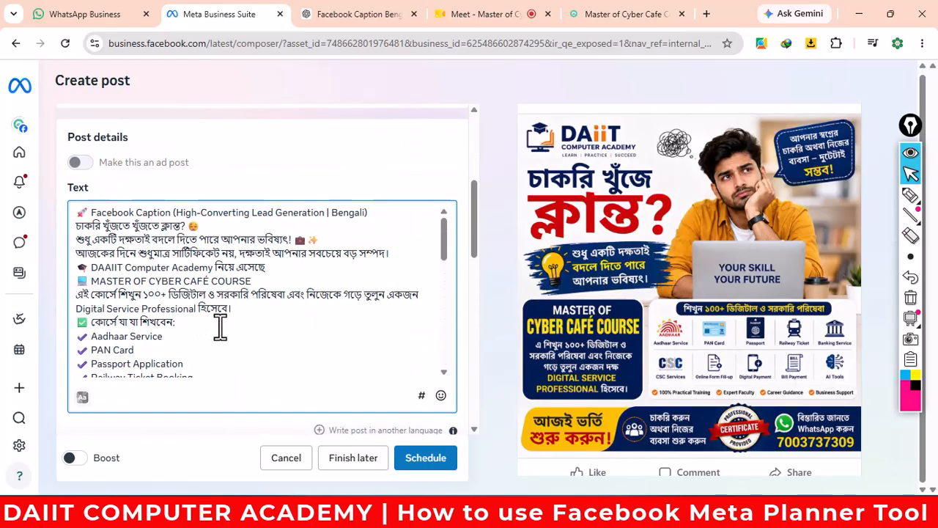
{"action": "left_click_drag", "start_coordinate": [370, 212], "coordinate": [73, 220]}
{"action": "key", "text": "Delete"}
{"action": "key", "text": "Delete"}
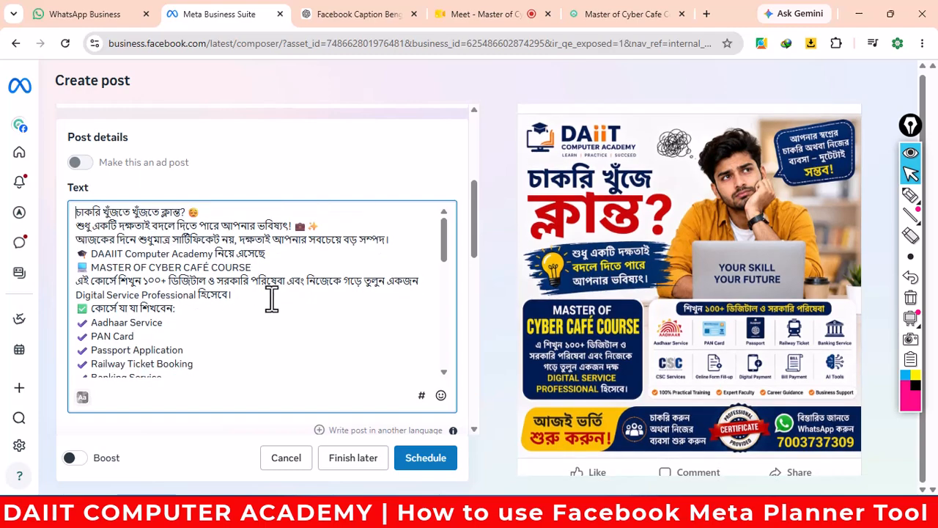
{"action": "scroll", "coordinate": [271, 299], "scroll_direction": "down", "scroll_amount": 4}
{"action": "scroll", "coordinate": [272, 300], "scroll_direction": "up", "scroll_amount": 4}
- Add line breaks before Digital Service Professional, after the services list and after Professional Certificate
{"action": "left_click", "coordinate": [431, 283]}
{"action": "key", "text": "Return"}
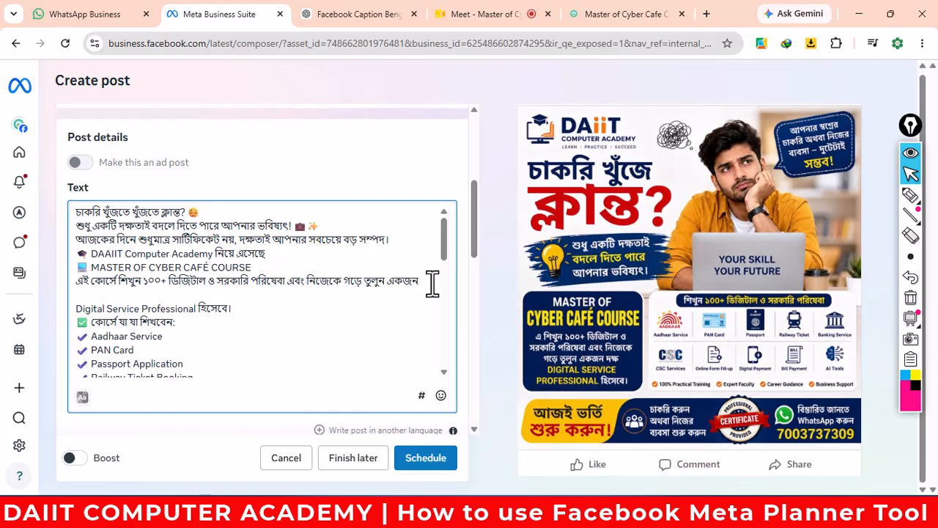
{"action": "scroll", "coordinate": [349, 320], "scroll_direction": "down", "scroll_amount": 3}
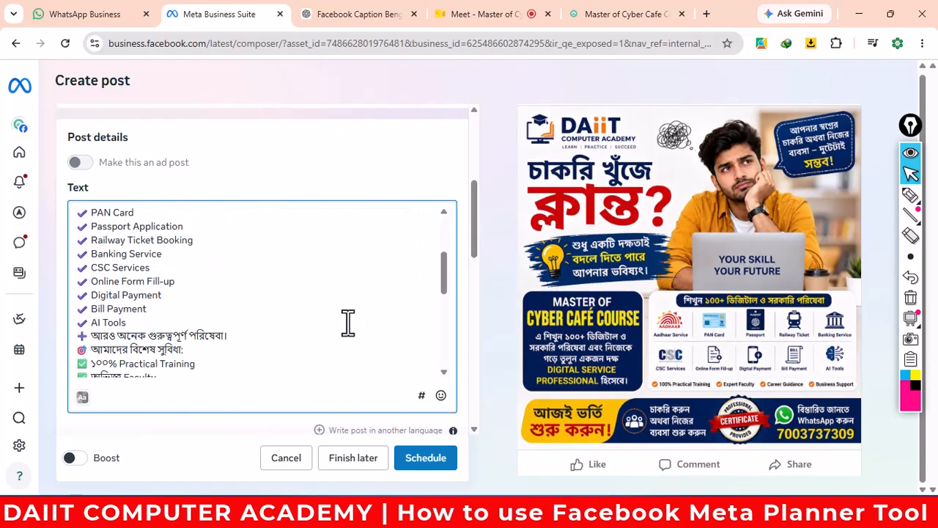
{"action": "scroll", "coordinate": [348, 323], "scroll_direction": "down", "scroll_amount": 2}
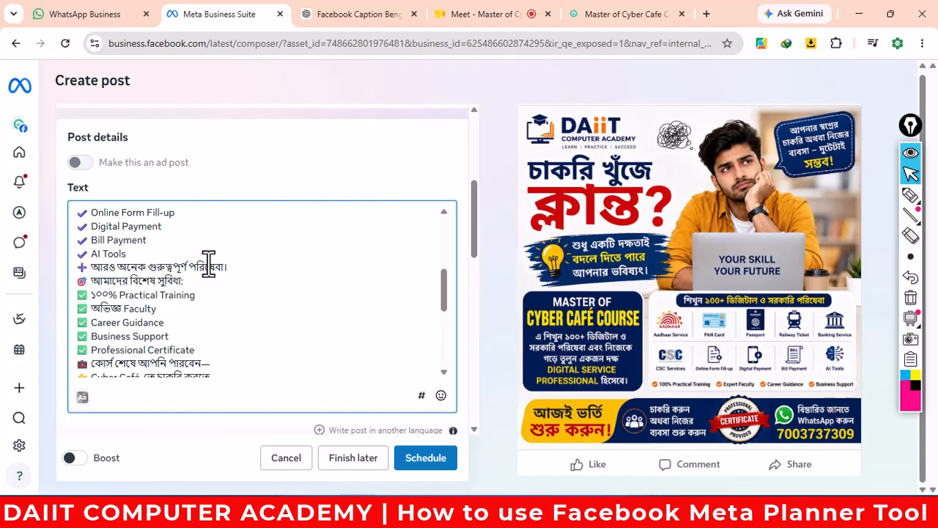
{"action": "left_click", "coordinate": [233, 270]}
{"action": "key", "text": "Return"}
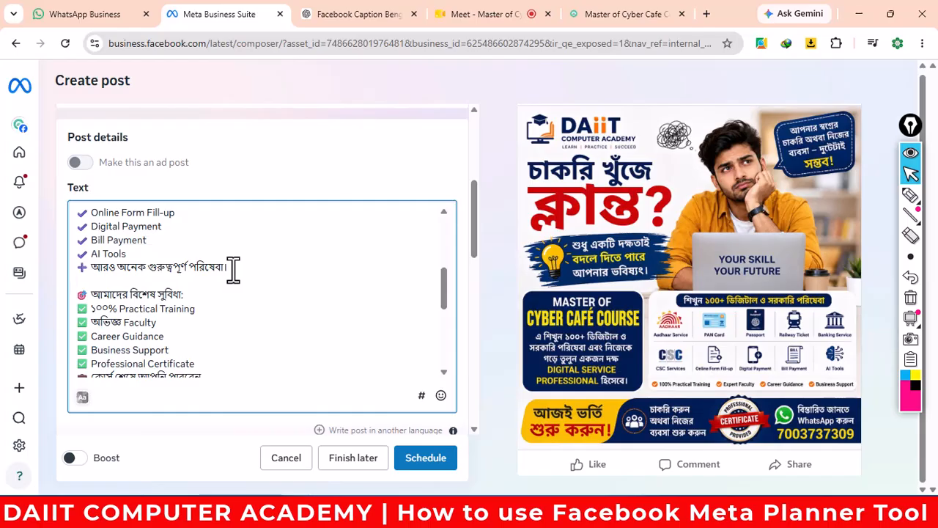
{"action": "scroll", "coordinate": [235, 271], "scroll_direction": "down", "scroll_amount": 2}
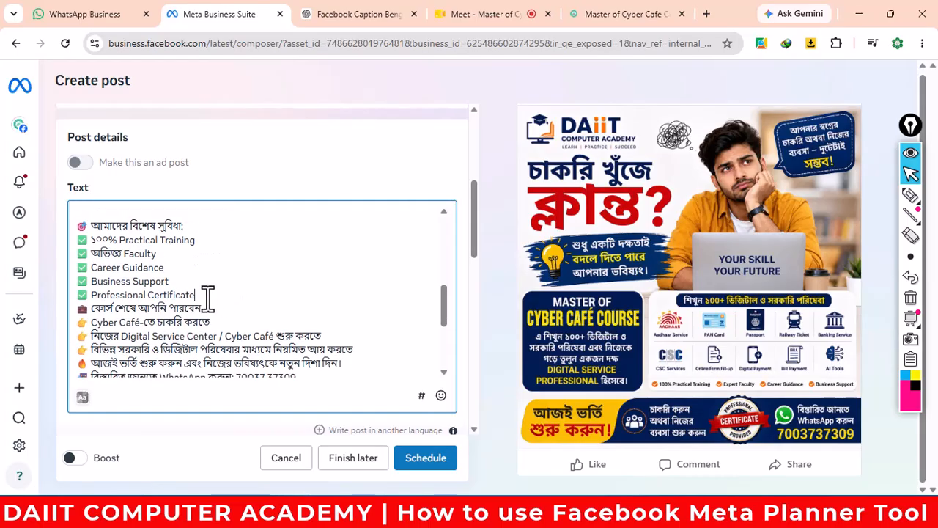
{"action": "key", "text": "Return"}
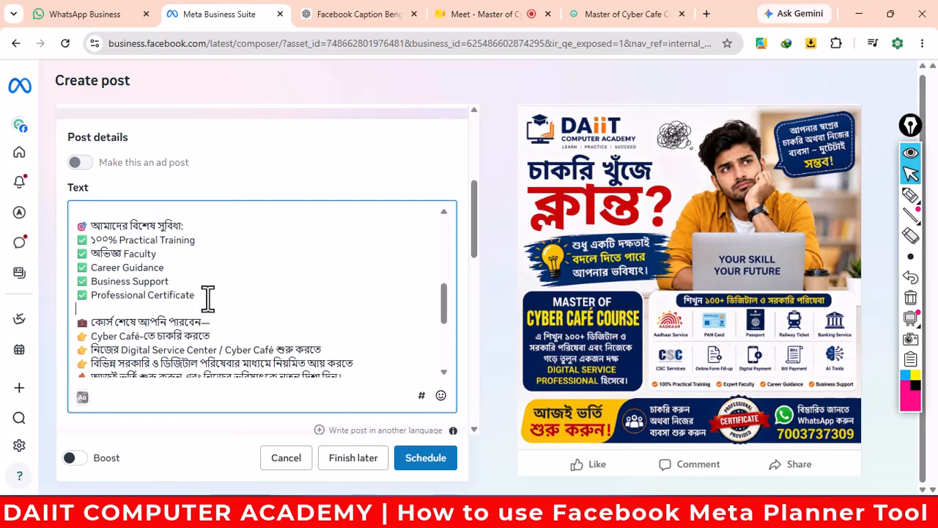
{"action": "scroll", "coordinate": [244, 294], "scroll_direction": "down", "scroll_amount": 3}
{"action": "scroll", "coordinate": [247, 294], "scroll_direction": "down", "scroll_amount": 2}
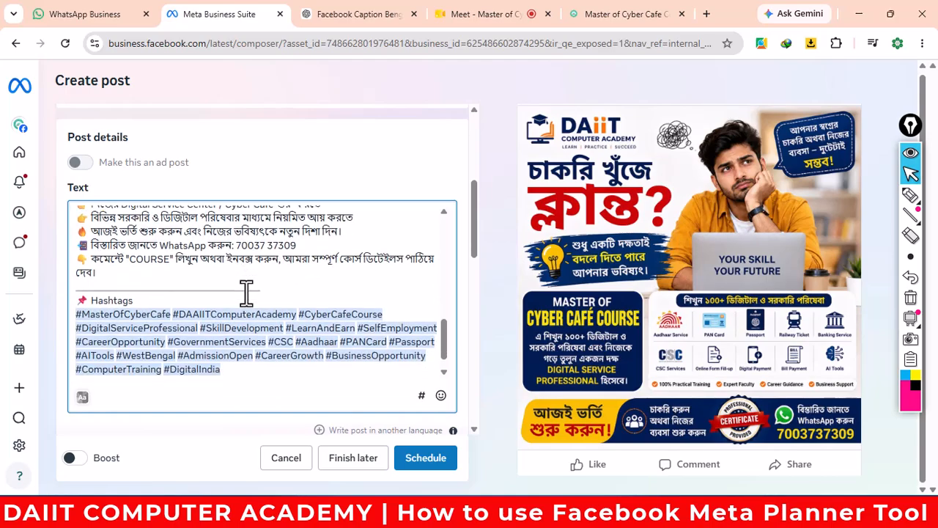
{"action": "scroll", "coordinate": [287, 314], "scroll_direction": "down", "scroll_amount": 5}
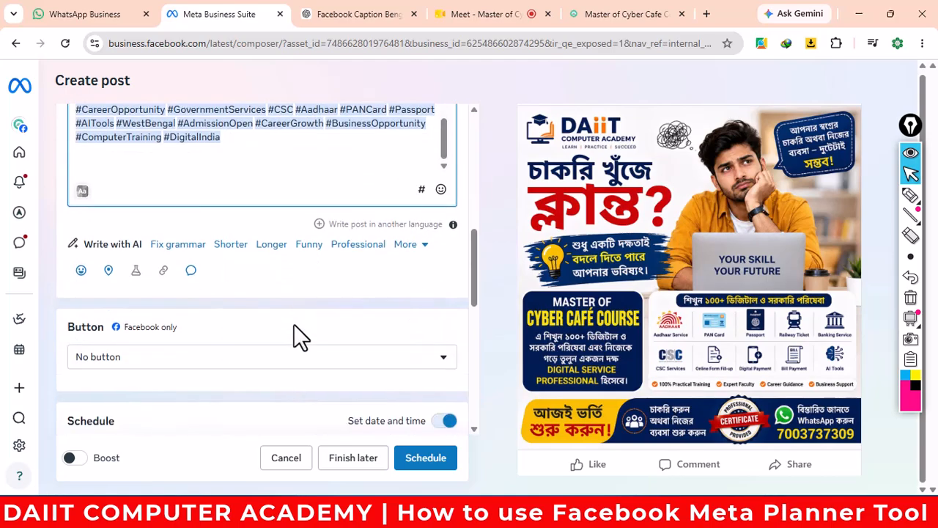
{"action": "left_click", "coordinate": [109, 271]}
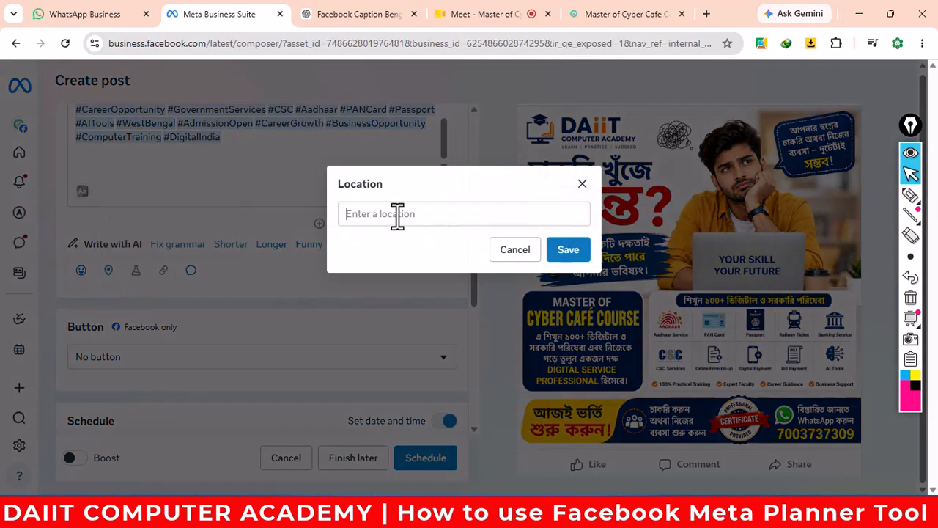
- Search 'uluberia' and save Uluberia Howrah as the post's location
{"action": "left_click", "coordinate": [396, 214]}
{"action": "type", "text": "ulub"}
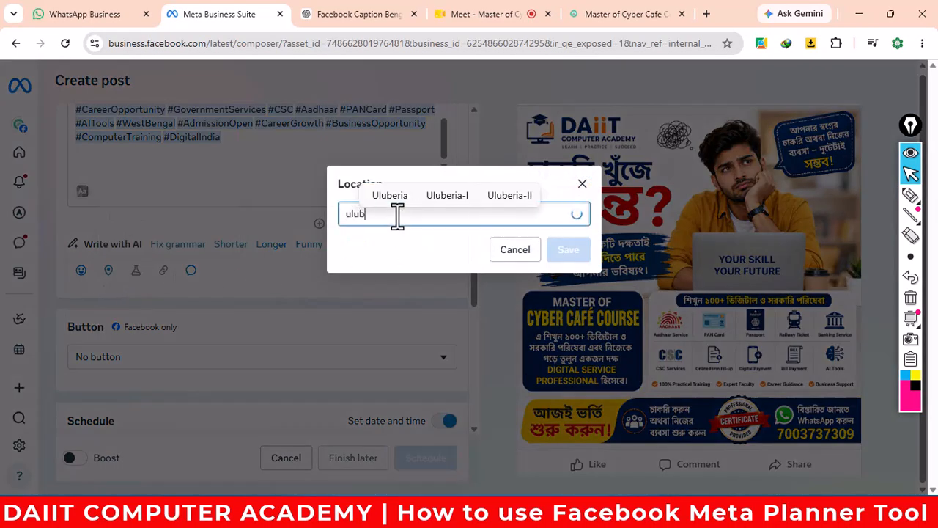
{"action": "type", "text": "eria"}
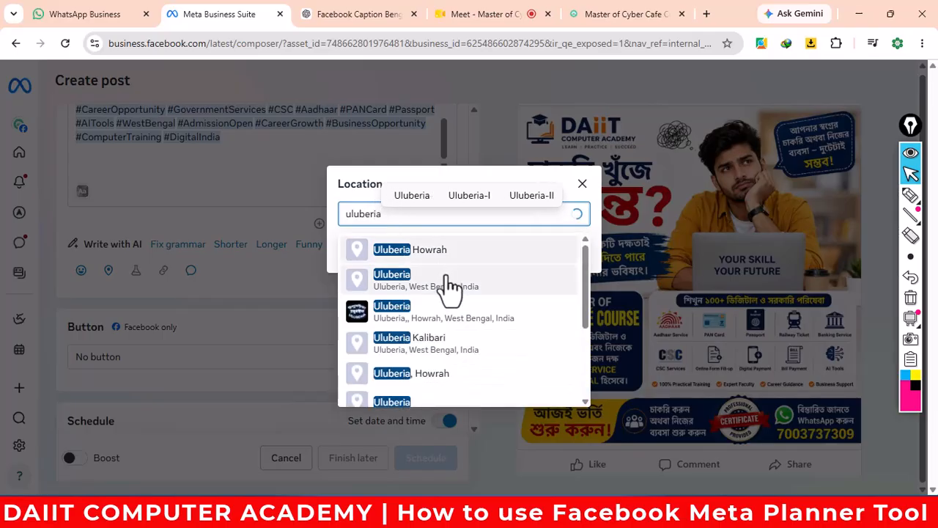
{"action": "left_click", "coordinate": [415, 252]}
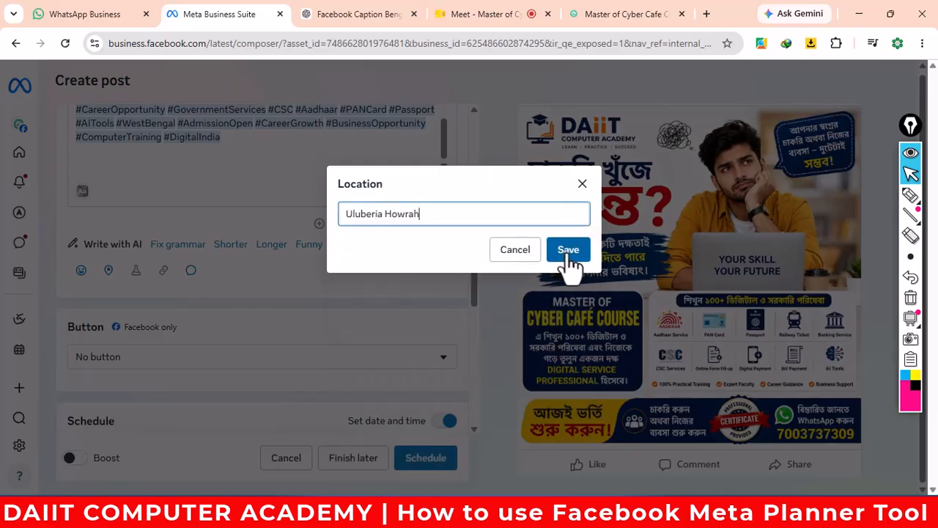
{"action": "left_click", "coordinate": [568, 249]}
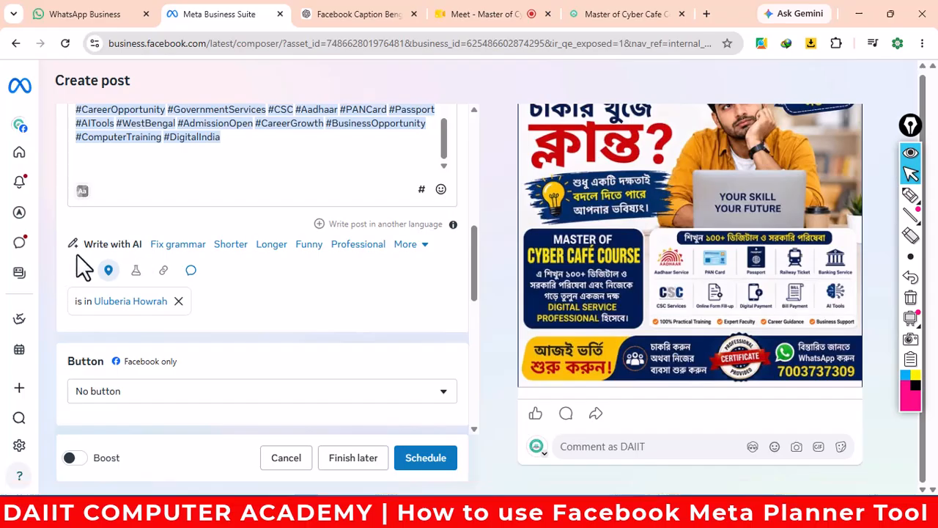
- Generate a Professional-tone AI rewrite of the caption and read through it without applying it
{"action": "left_click", "coordinate": [357, 247]}
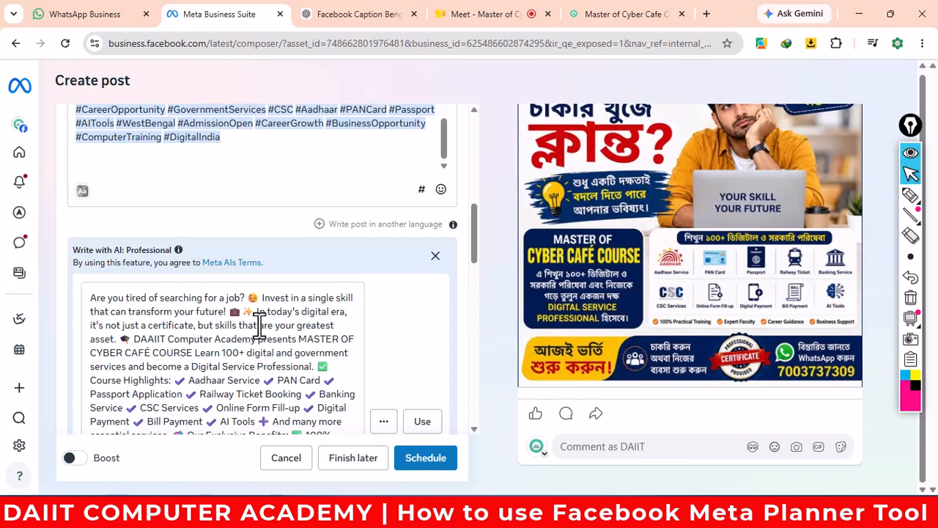
{"action": "scroll", "coordinate": [259, 324], "scroll_direction": "down", "scroll_amount": 2}
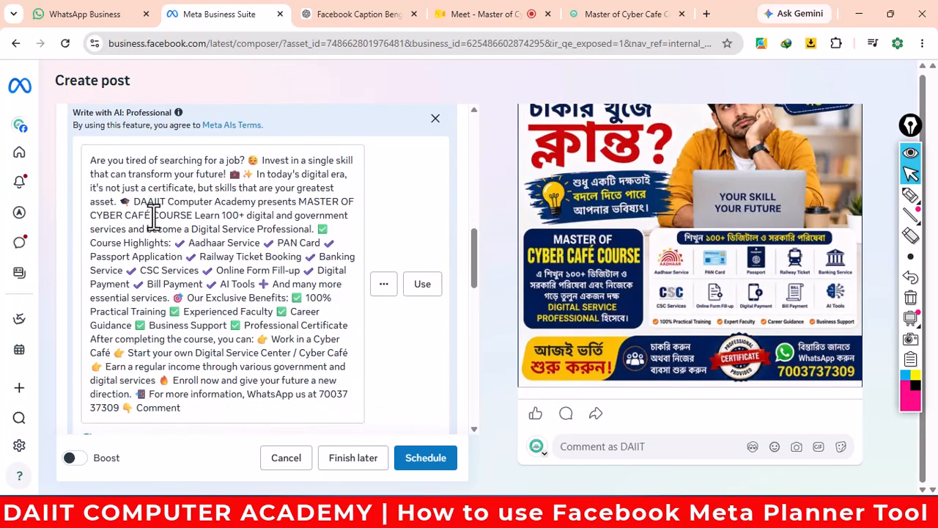
{"action": "scroll", "coordinate": [273, 286], "scroll_direction": "down", "scroll_amount": 1}
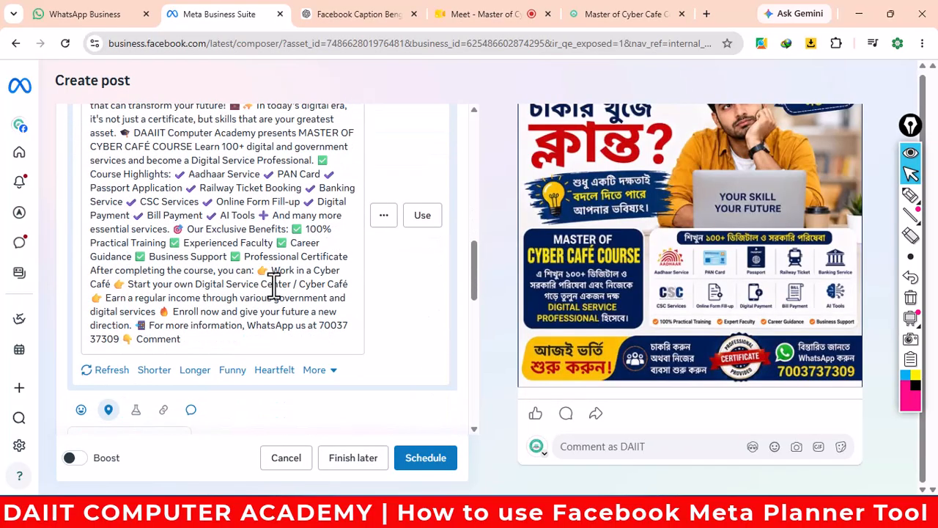
{"action": "scroll", "coordinate": [272, 283], "scroll_direction": "up", "scroll_amount": 5}
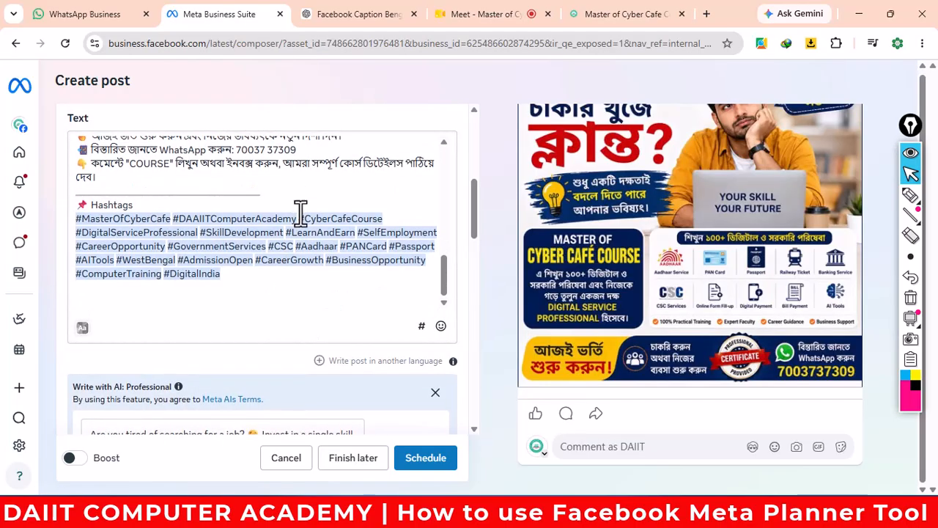
{"action": "scroll", "coordinate": [206, 320], "scroll_direction": "down", "scroll_amount": 5}
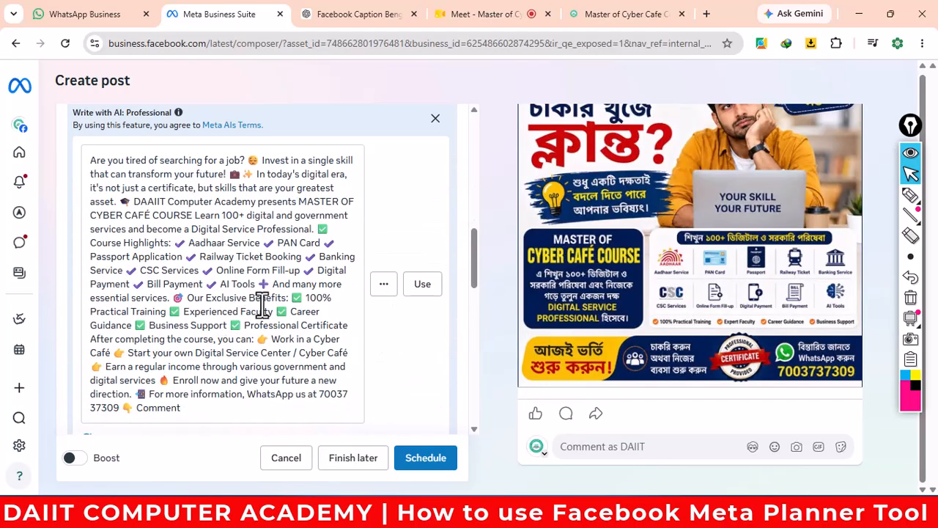
{"action": "scroll", "coordinate": [263, 306], "scroll_direction": "down", "scroll_amount": 2}
{"action": "scroll", "coordinate": [310, 242], "scroll_direction": "down", "scroll_amount": 2}
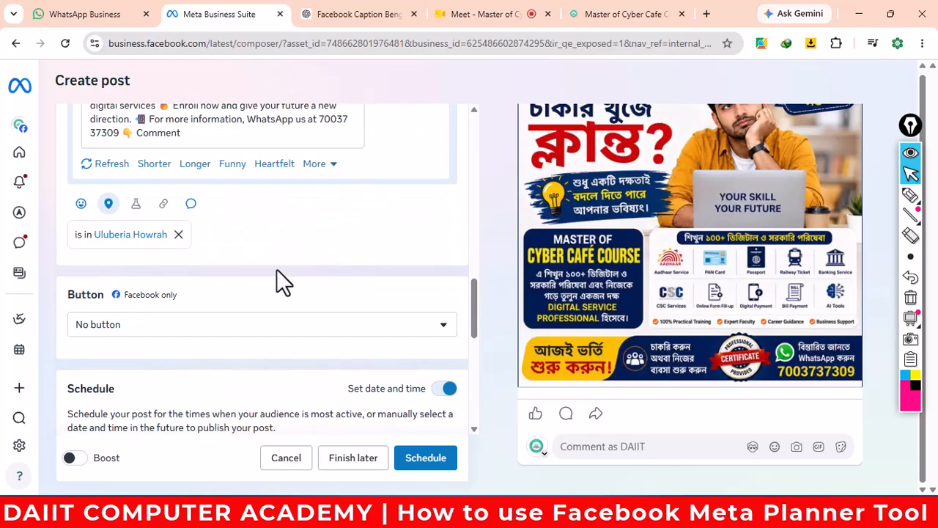
{"action": "scroll", "coordinate": [277, 269], "scroll_direction": "up", "scroll_amount": 2}
{"action": "scroll", "coordinate": [324, 242], "scroll_direction": "down", "scroll_amount": 1}
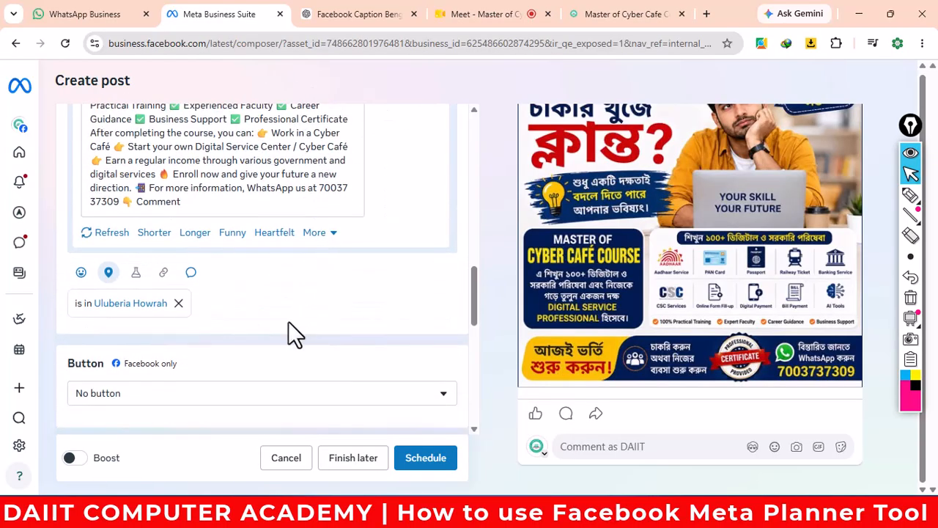
{"action": "scroll", "coordinate": [288, 327], "scroll_direction": "down", "scroll_amount": 1}
- Set the post's action button to Send WhatsApp message and review the schedule settings below
{"action": "left_click", "coordinate": [262, 327]}
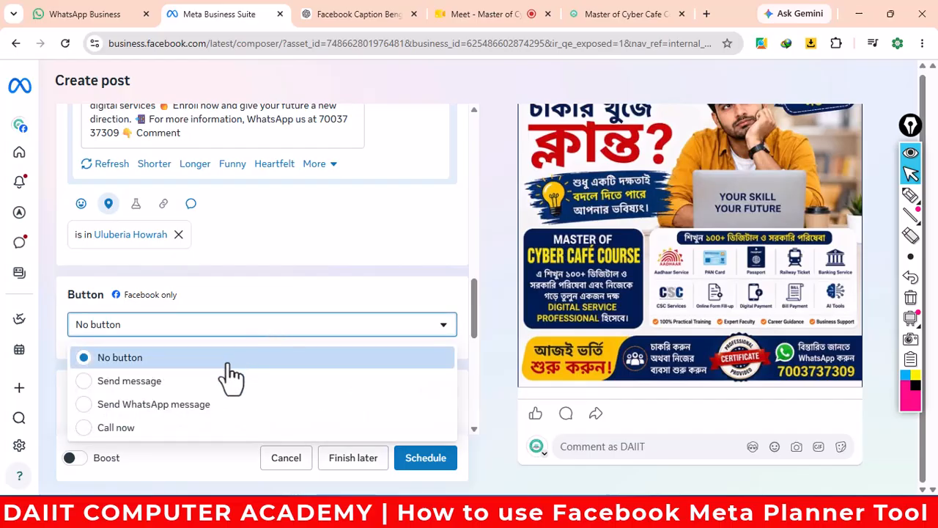
{"action": "left_click", "coordinate": [192, 405]}
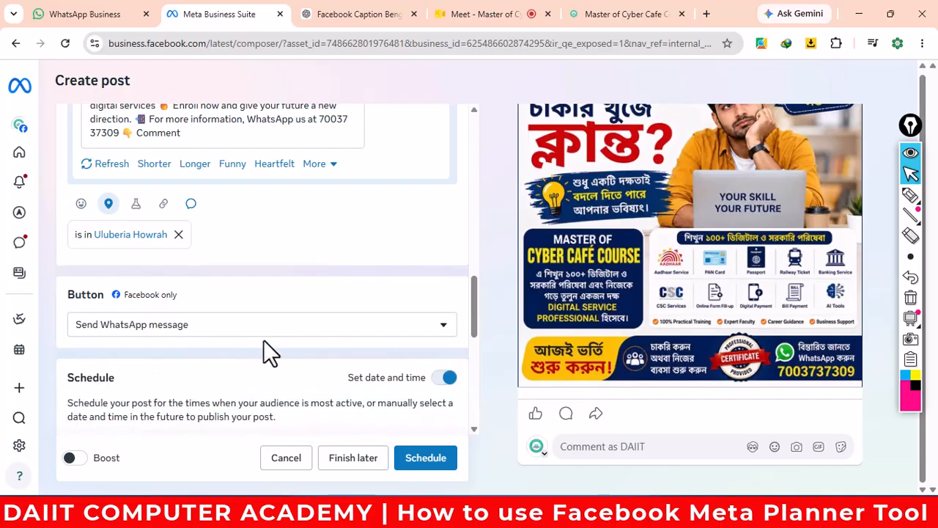
{"action": "scroll", "coordinate": [265, 338], "scroll_direction": "down", "scroll_amount": 3}
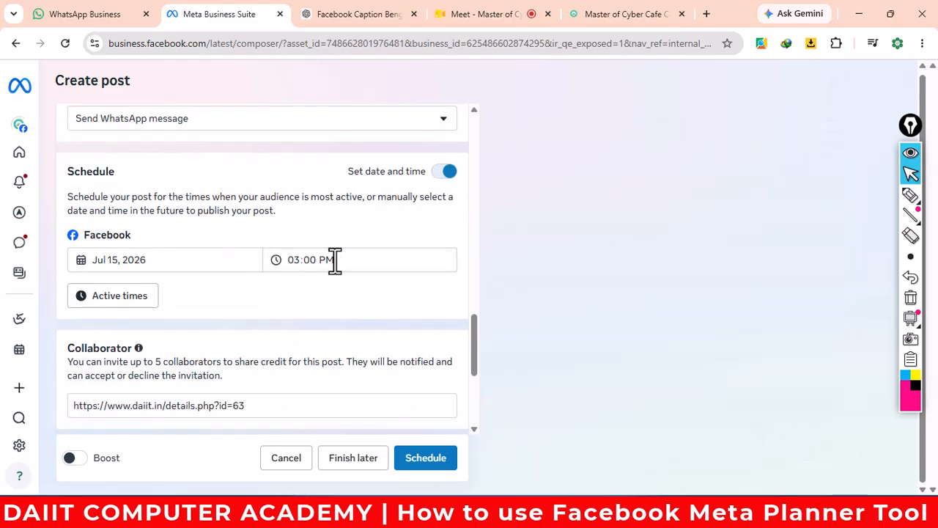
{"action": "scroll", "coordinate": [292, 310], "scroll_direction": "down", "scroll_amount": 2}
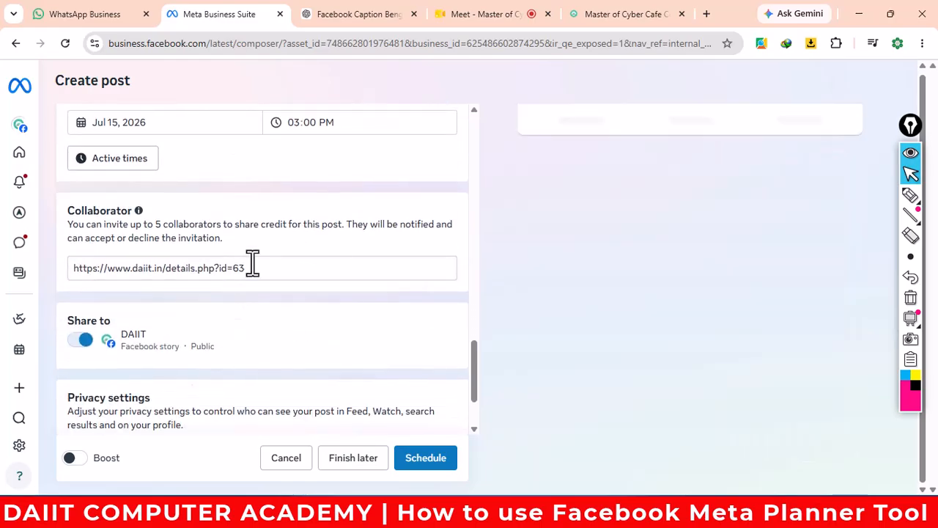
{"action": "scroll", "coordinate": [323, 297], "scroll_direction": "down", "scroll_amount": 2}
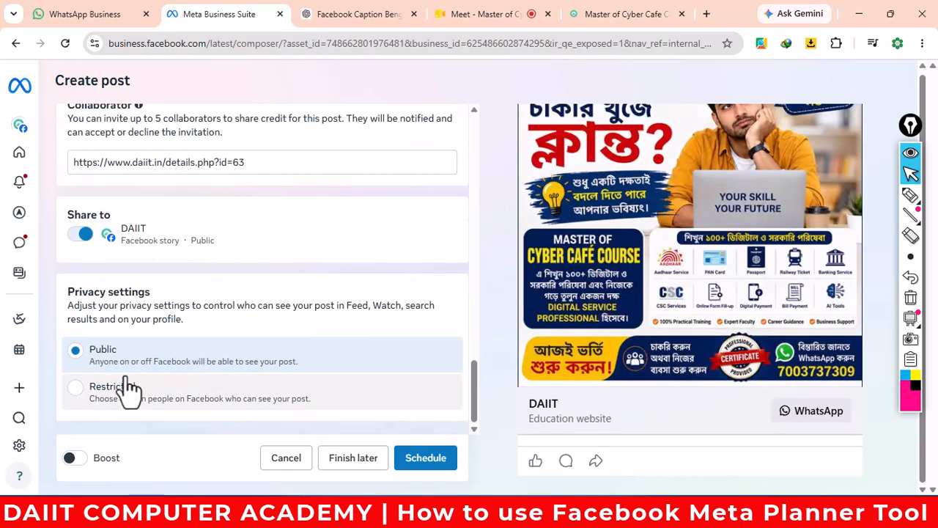
- Schedule the post for Jul 15, 2026 at 3:00 PM, choosing Maybe later to skip boosting
{"action": "left_click", "coordinate": [412, 458]}
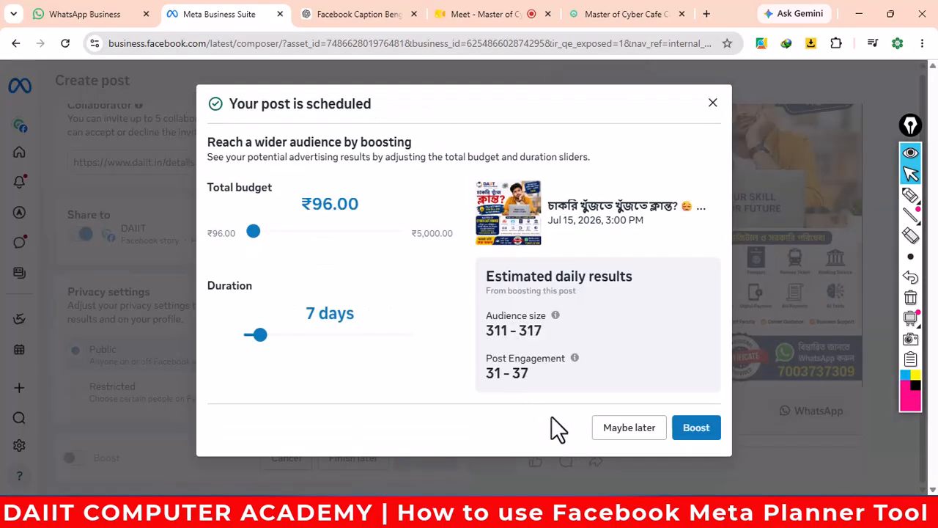
{"action": "left_click", "coordinate": [624, 429]}
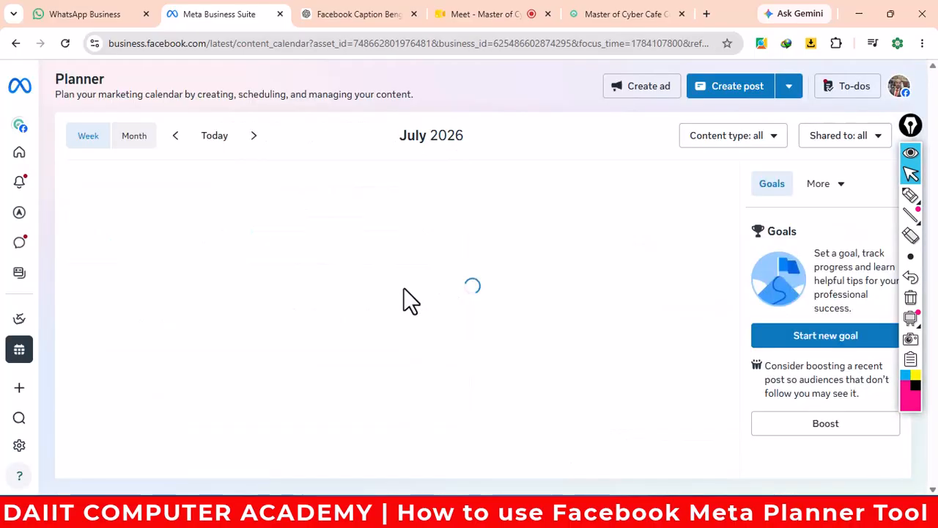
{"action": "left_click", "coordinate": [910, 196]}
{"action": "mouse_move", "coordinate": [347, 180]}
{"action": "left_mouse_down"}
{"action": "mouse_move", "coordinate": [343, 319]}
{"action": "mouse_move", "coordinate": [353, 392]}
{"action": "mouse_move", "coordinate": [407, 403]}
{"action": "mouse_move", "coordinate": [452, 382]}
{"action": "mouse_move", "coordinate": [449, 192]}
{"action": "mouse_move", "coordinate": [394, 174]}
{"action": "mouse_move", "coordinate": [350, 185]}
{"action": "left_mouse_up"}
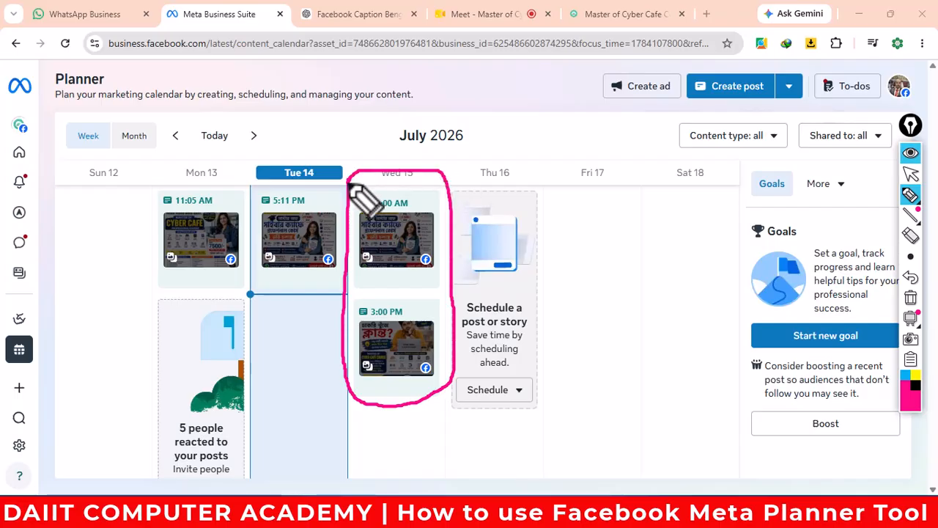
{"action": "left_click_drag", "start_coordinate": [418, 204], "coordinate": [446, 171]}
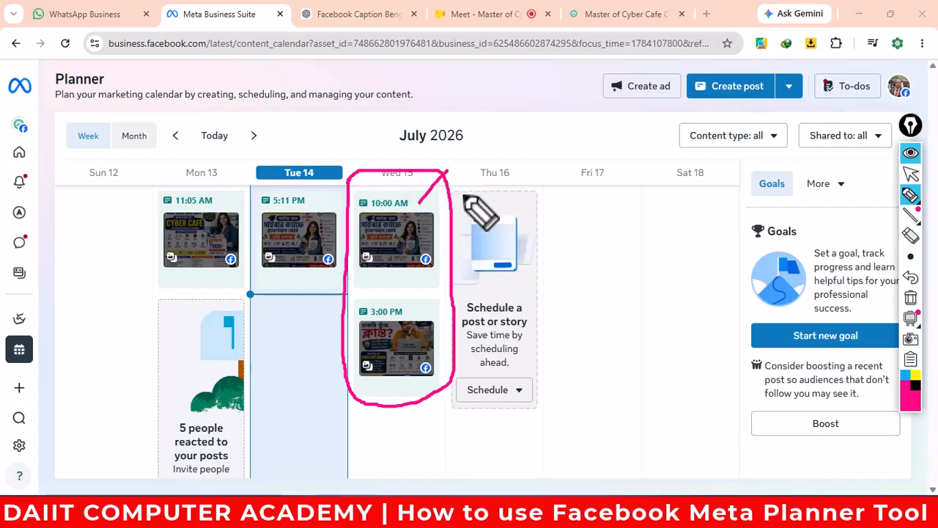
{"action": "left_click_drag", "start_coordinate": [421, 315], "coordinate": [504, 269]}
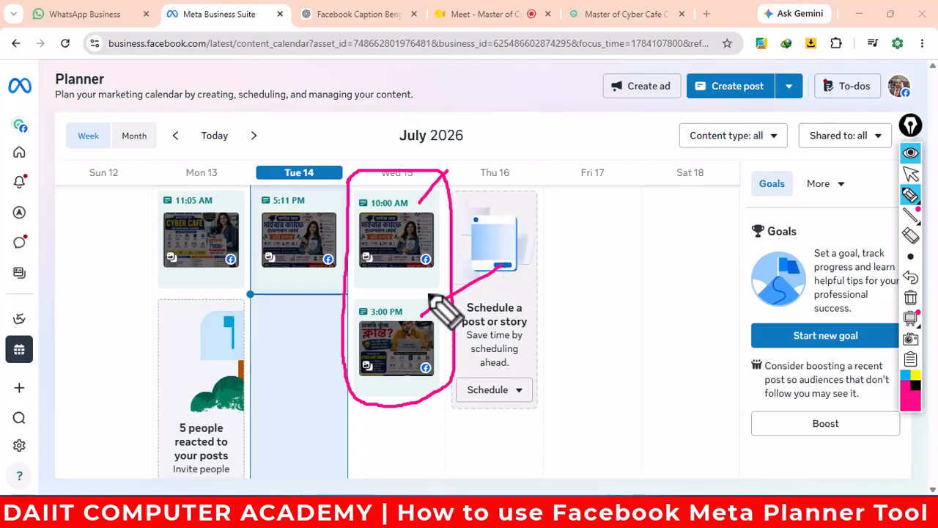
{"action": "left_click_drag", "start_coordinate": [417, 231], "coordinate": [477, 214]}
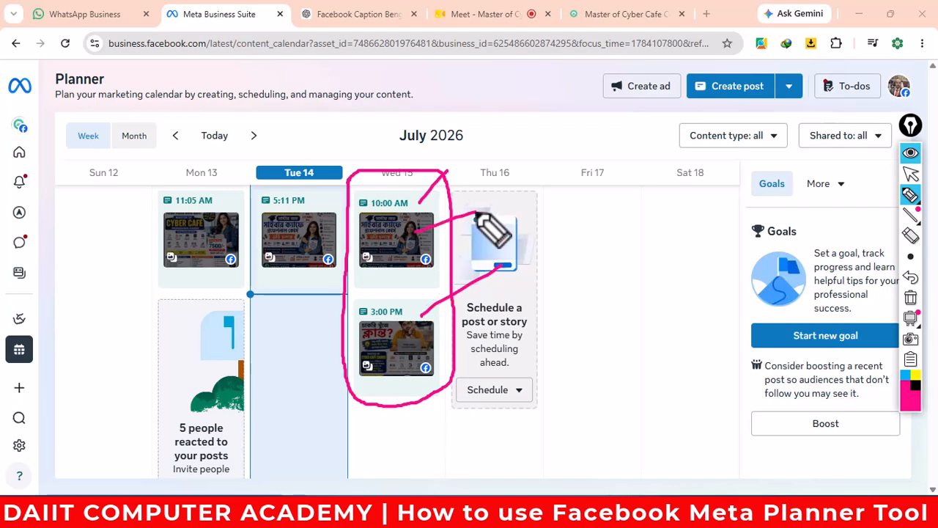
{"action": "left_click_drag", "start_coordinate": [406, 355], "coordinate": [491, 327]}
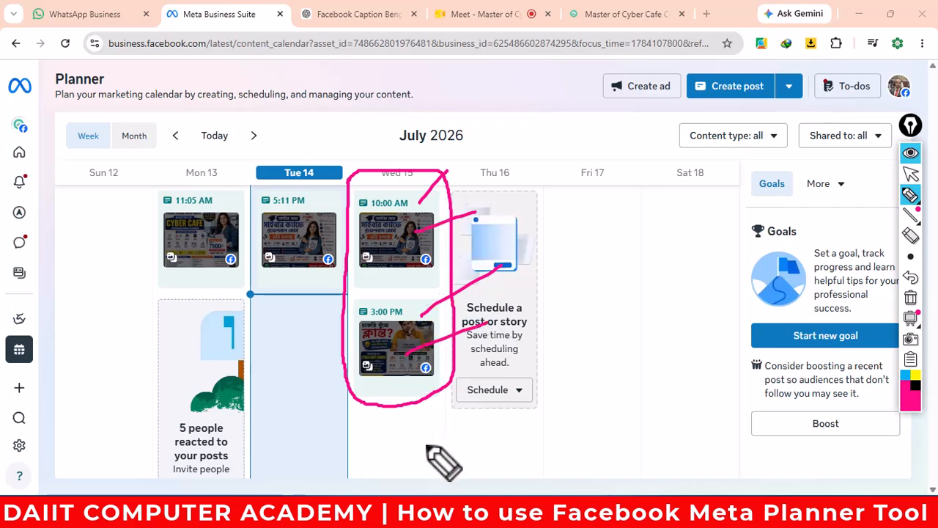
{"action": "left_click_drag", "start_coordinate": [392, 463], "coordinate": [471, 454]}
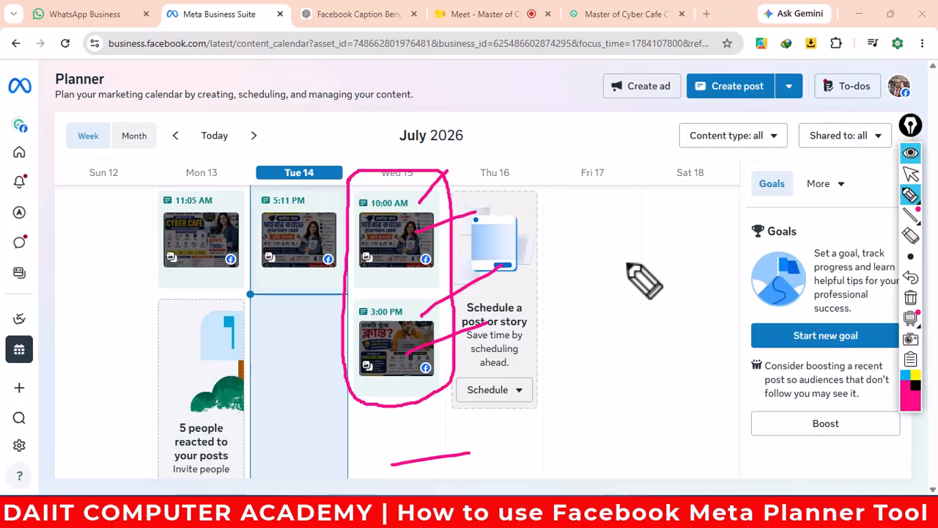
{"action": "left_click", "coordinate": [910, 299]}
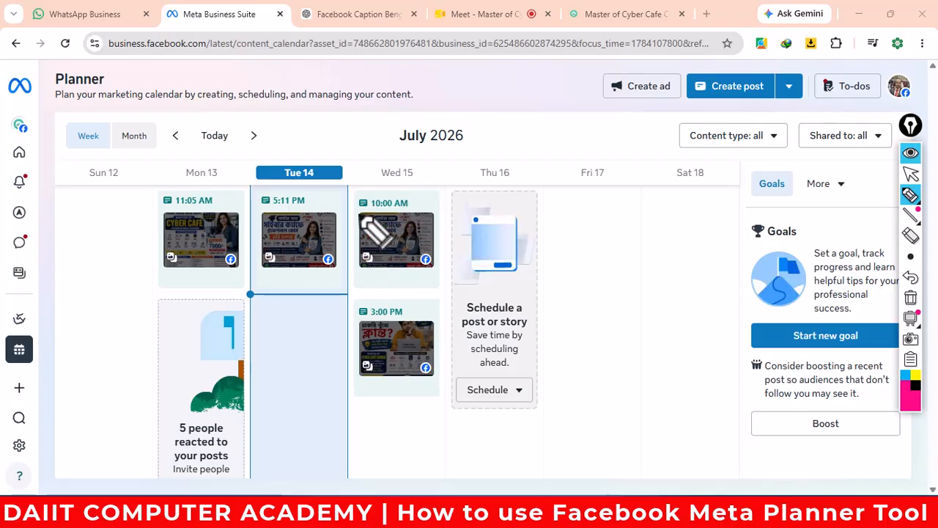
{"action": "mouse_move", "coordinate": [351, 175]}
{"action": "left_mouse_down"}
{"action": "mouse_move", "coordinate": [351, 370]}
{"action": "mouse_move", "coordinate": [445, 406]}
{"action": "mouse_move", "coordinate": [462, 214]}
{"action": "mouse_move", "coordinate": [444, 167]}
{"action": "mouse_move", "coordinate": [354, 178]}
{"action": "left_mouse_up"}
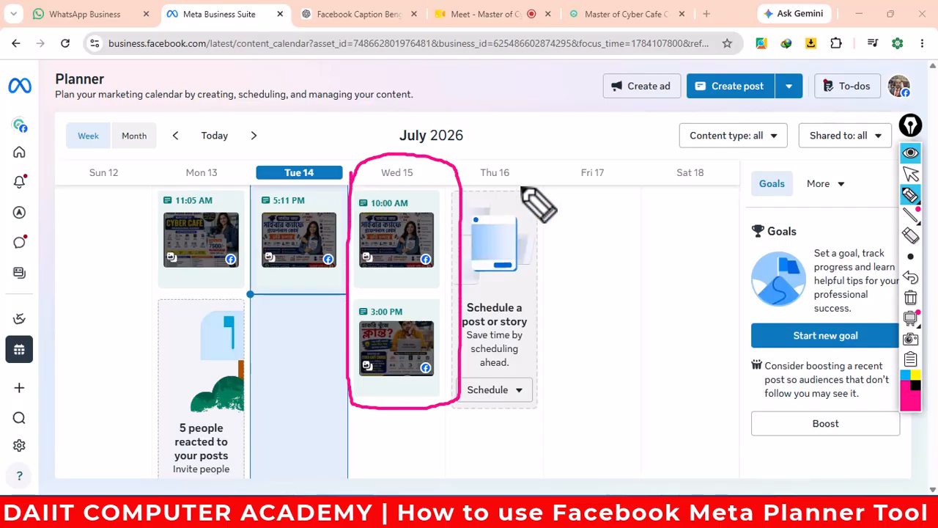
{"action": "left_click_drag", "start_coordinate": [503, 189], "coordinate": [549, 147]}
{"action": "left_click_drag", "start_coordinate": [588, 192], "coordinate": [633, 138]}
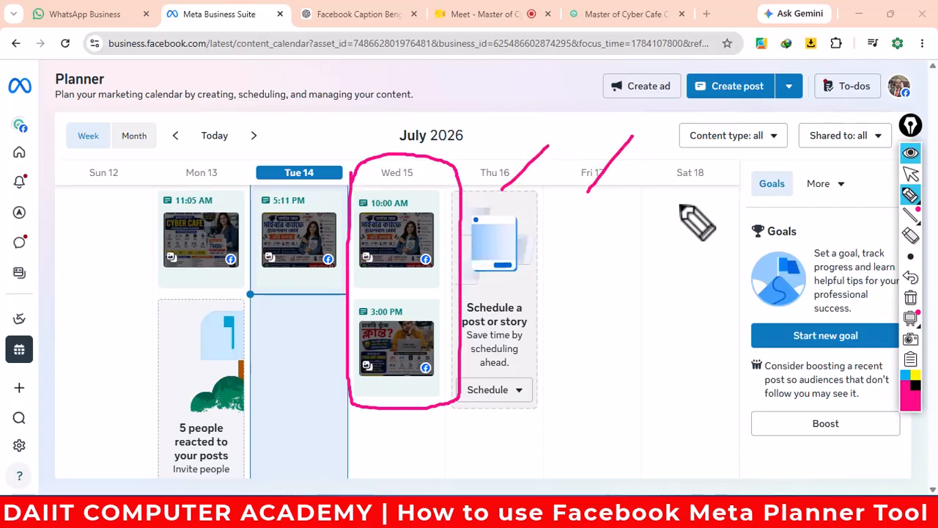
{"action": "left_click_drag", "start_coordinate": [678, 204], "coordinate": [712, 164]}
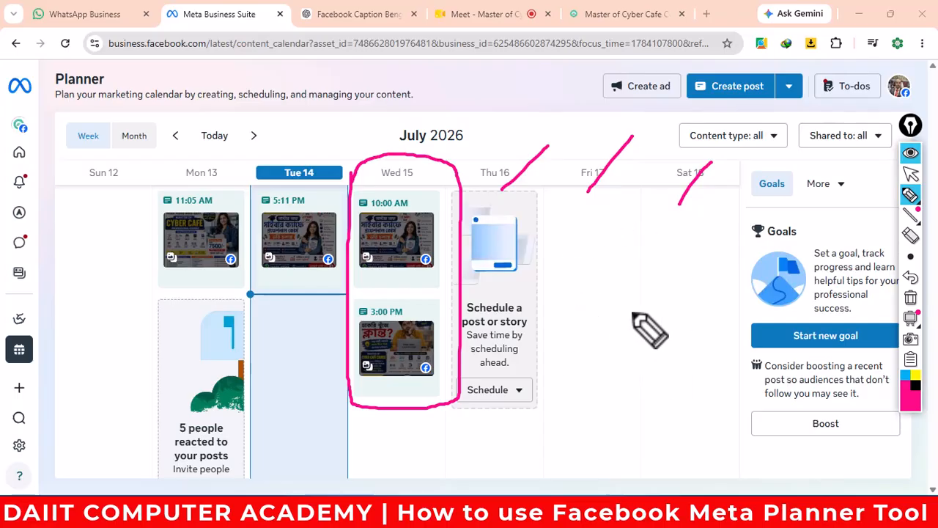
{"action": "left_click", "coordinate": [911, 298]}
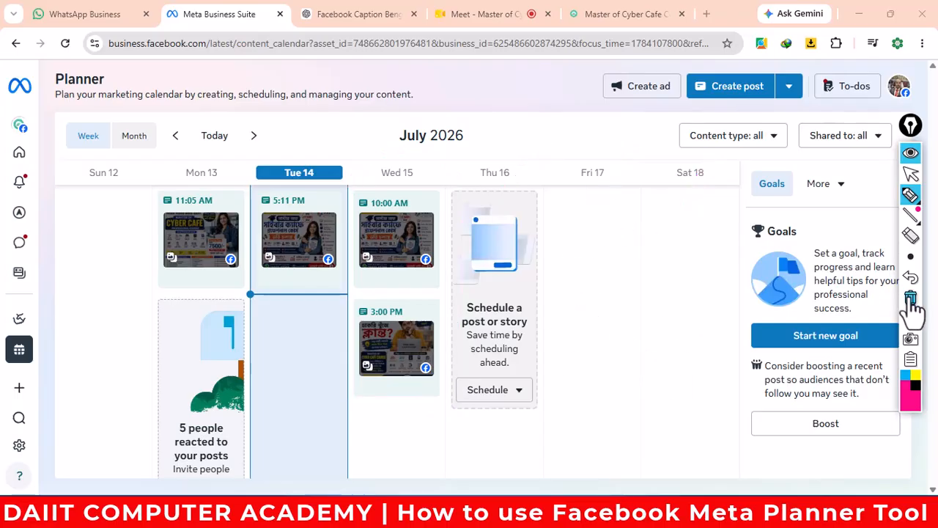
{"action": "left_click", "coordinate": [911, 174]}
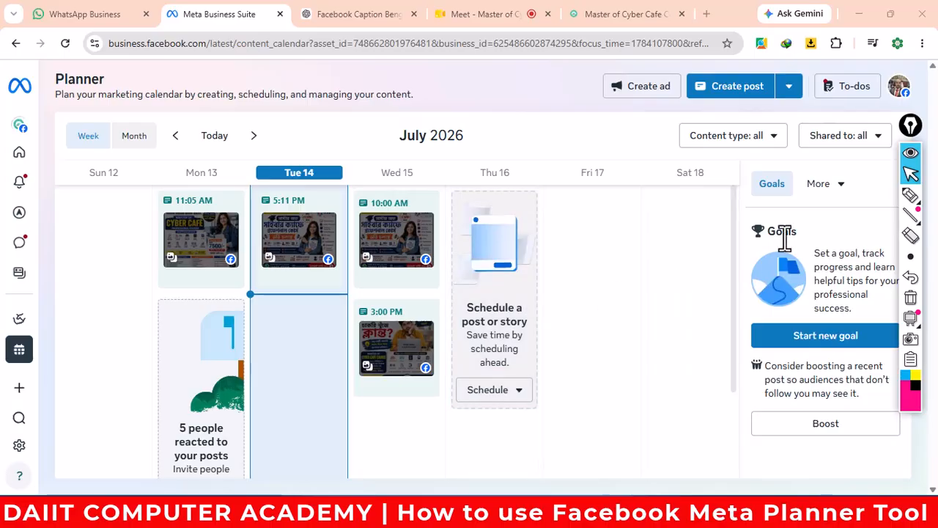
{"action": "left_click", "coordinate": [911, 196]}
{"action": "mouse_move", "coordinate": [6, 370]}
{"action": "left_mouse_down"}
{"action": "mouse_move", "coordinate": [65, 363]}
{"action": "mouse_move", "coordinate": [4, 333]}
{"action": "mouse_move", "coordinate": [8, 363]}
{"action": "left_mouse_up"}
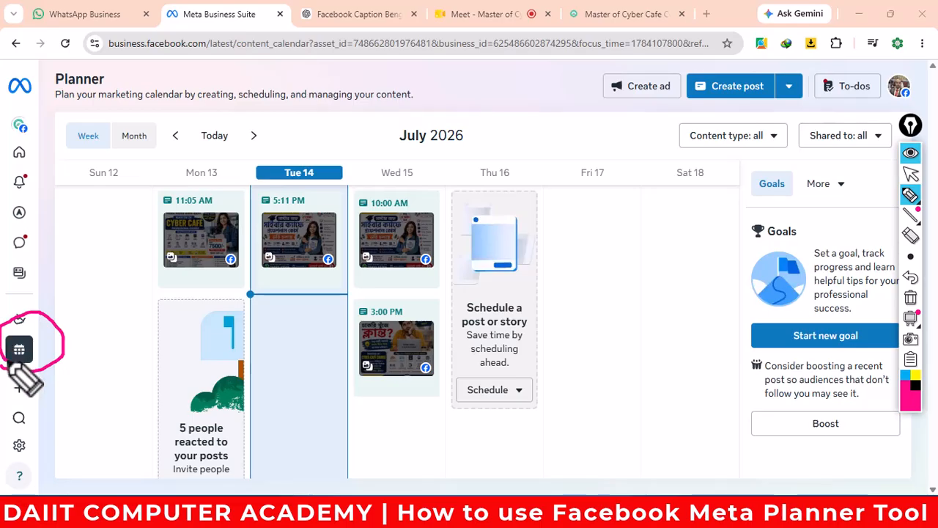
{"action": "left_click", "coordinate": [911, 175]}
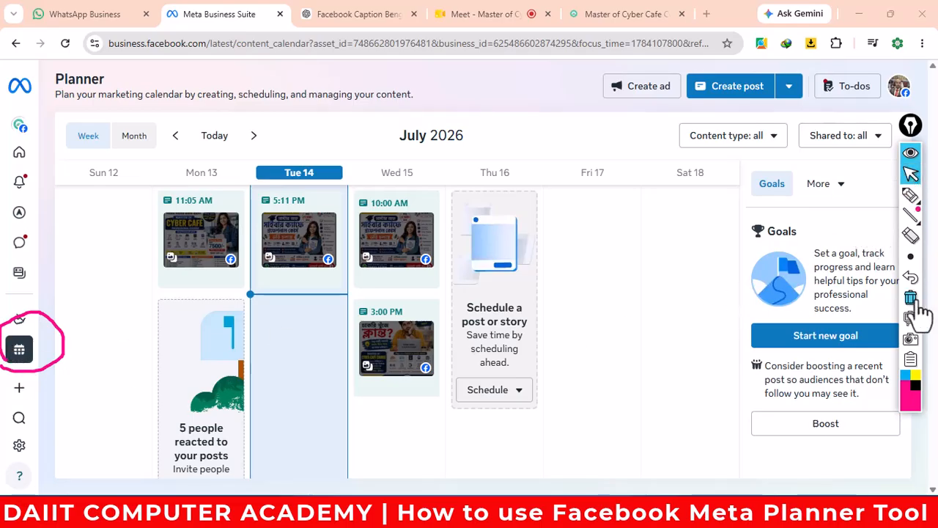
- Schedule a new Facebook story for Wed Jul 15, 2026 at 12:00 PM
{"action": "left_click", "coordinate": [916, 306]}
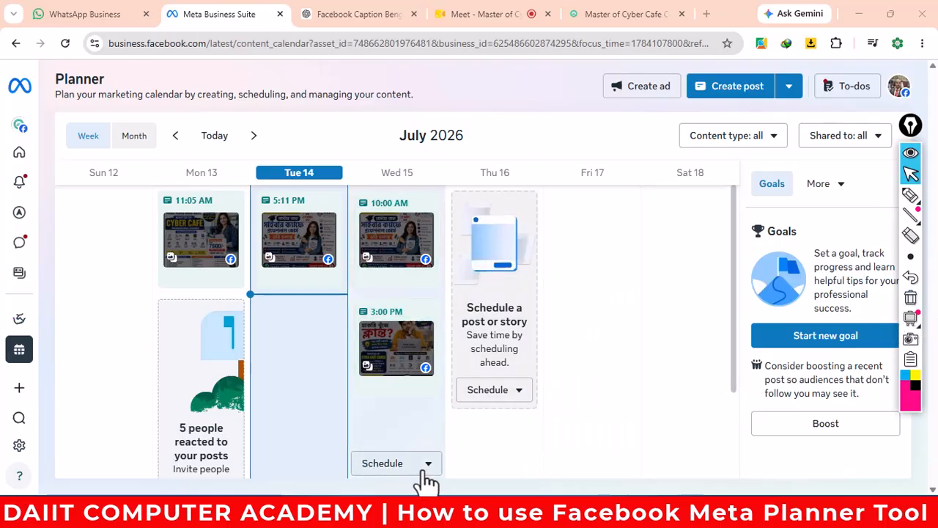
{"action": "left_click", "coordinate": [427, 464]}
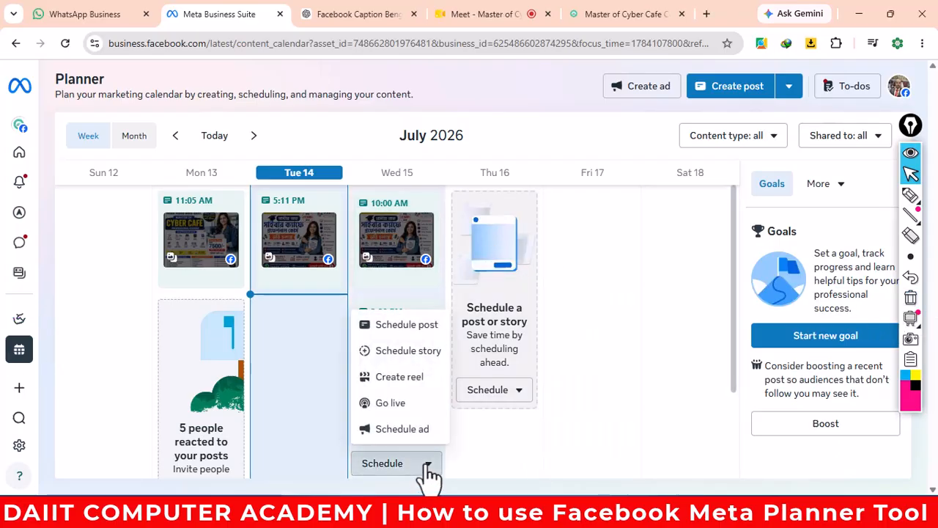
{"action": "left_click", "coordinate": [417, 358]}
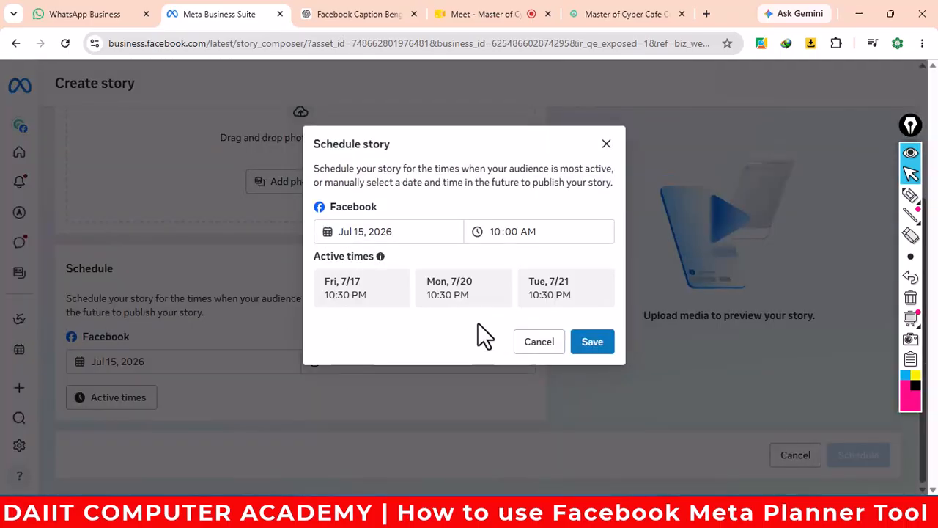
{"action": "left_click", "coordinate": [499, 232]}
{"action": "type", "text": "1"}
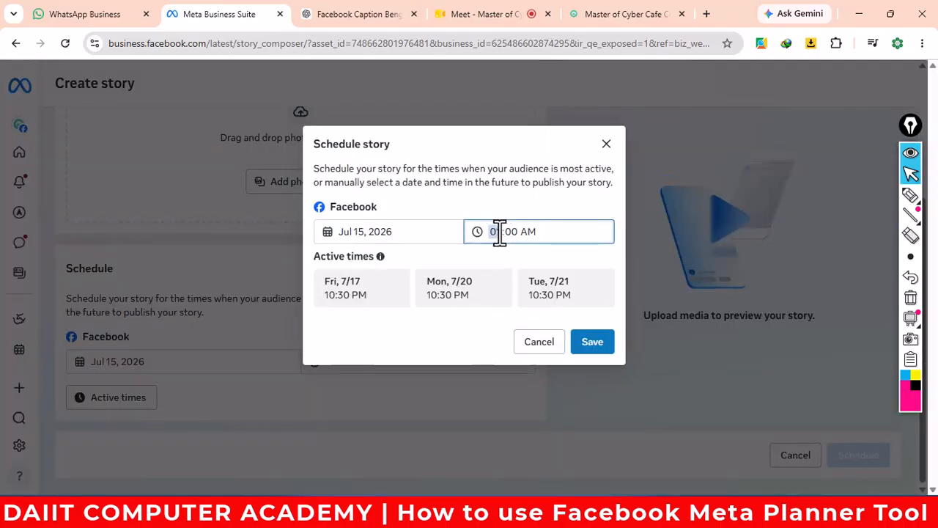
{"action": "type", "text": "2"}
{"action": "left_click", "coordinate": [600, 343]}
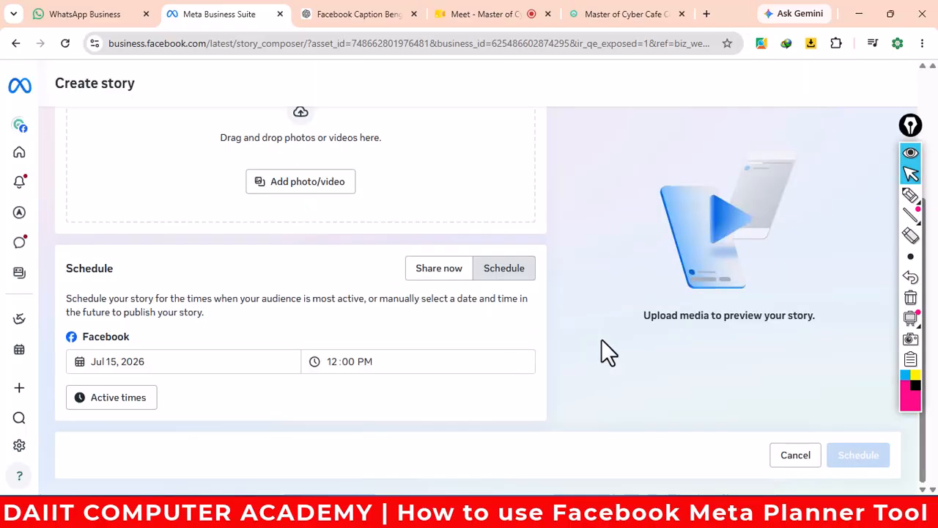
{"action": "scroll", "coordinate": [366, 361], "scroll_direction": "up", "scroll_amount": 2}
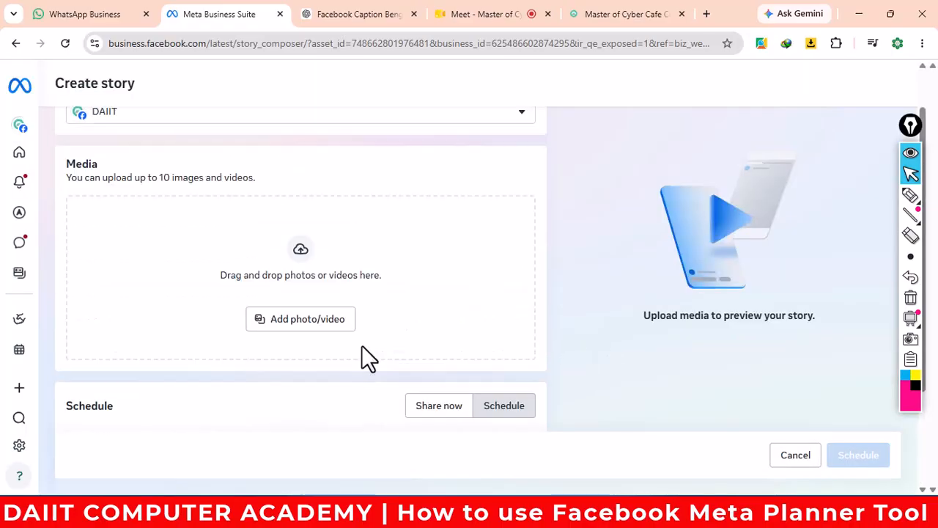
- Upload image '2', the 1254 × 1254 cyber café course flyer, as the story photo
{"action": "left_click", "coordinate": [321, 319]}
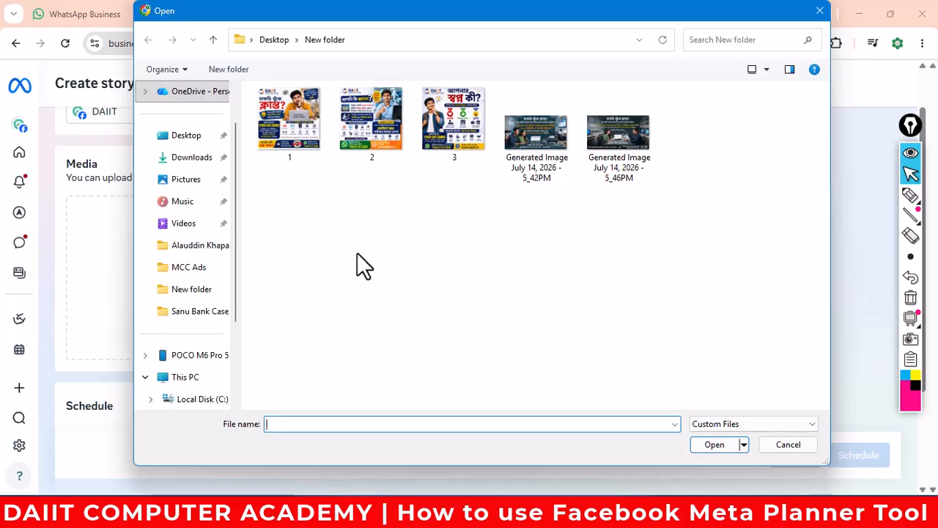
{"action": "left_click", "coordinate": [373, 121]}
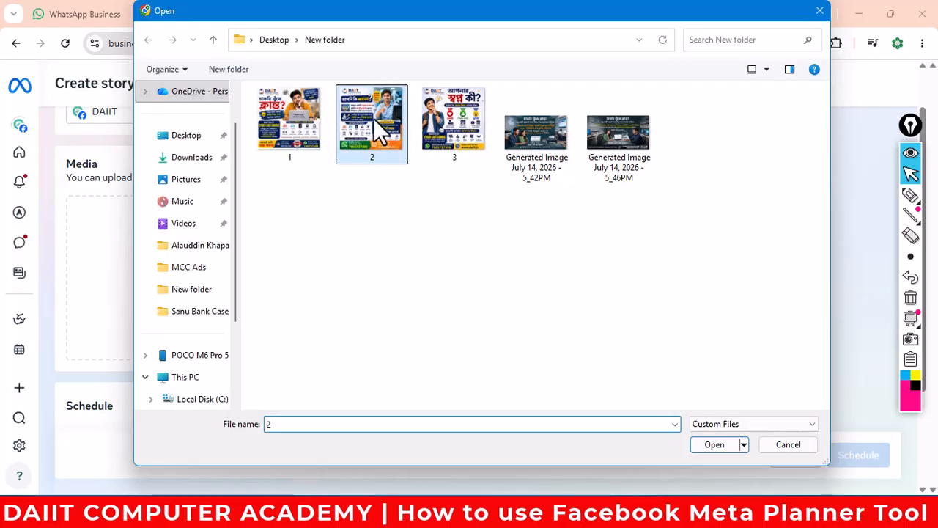
{"action": "left_click", "coordinate": [715, 445]}
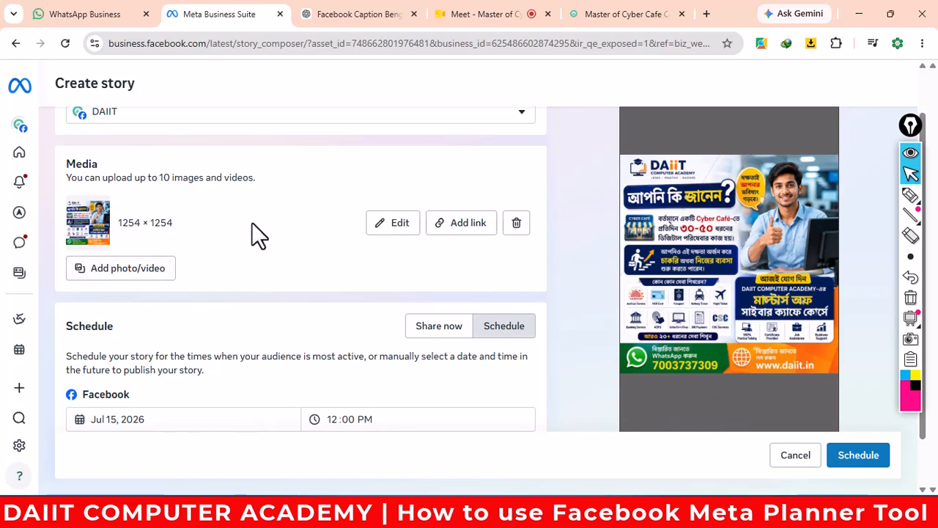
- Add a swipe-up link to the story, pasting the copied caption text into the Web link field
{"action": "left_click", "coordinate": [467, 227]}
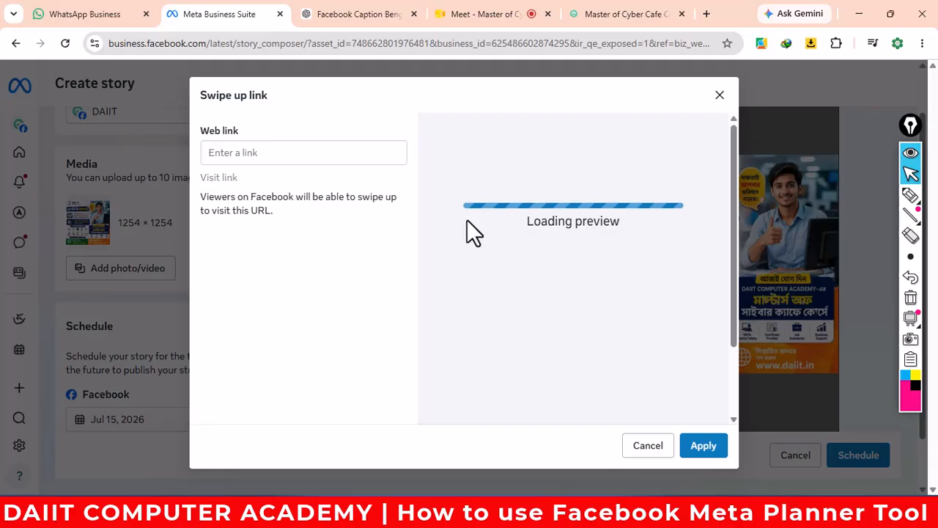
{"action": "left_click", "coordinate": [299, 153]}
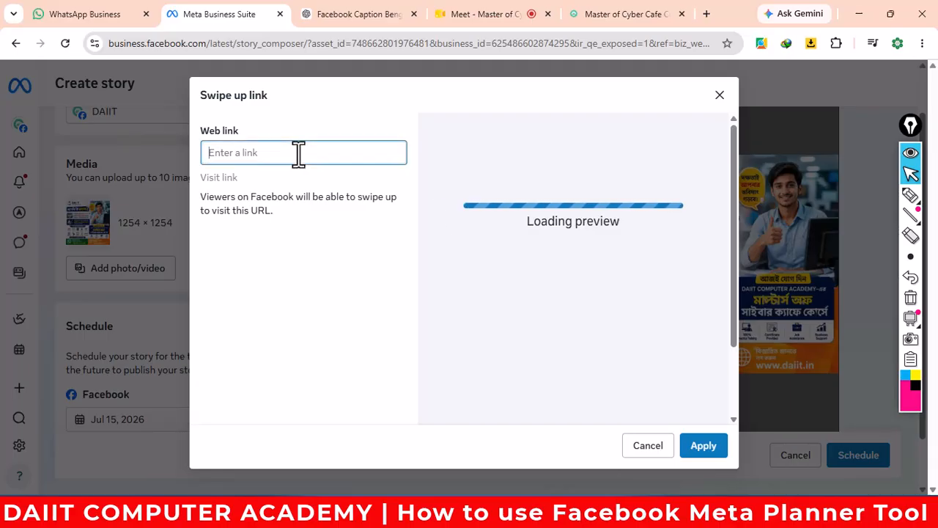
{"action": "key", "text": "ctrl+v"}
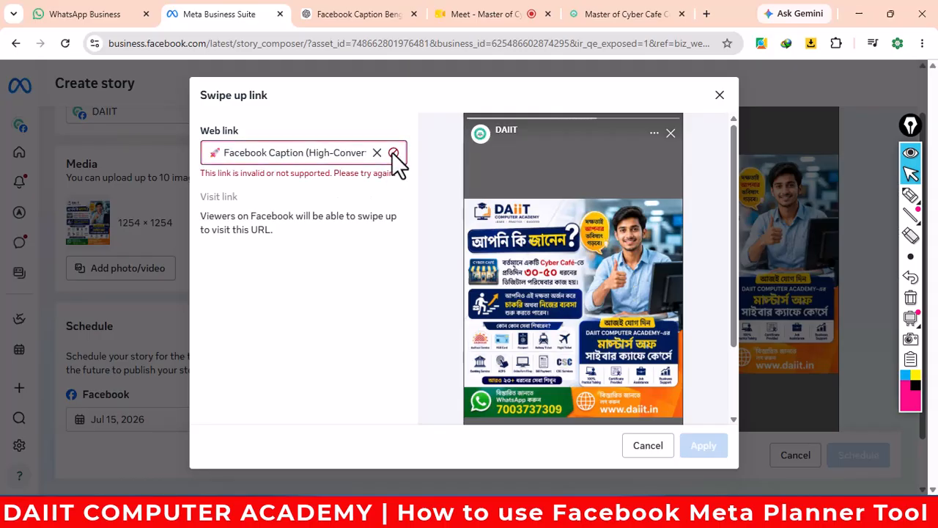
{"action": "left_click", "coordinate": [361, 151]}
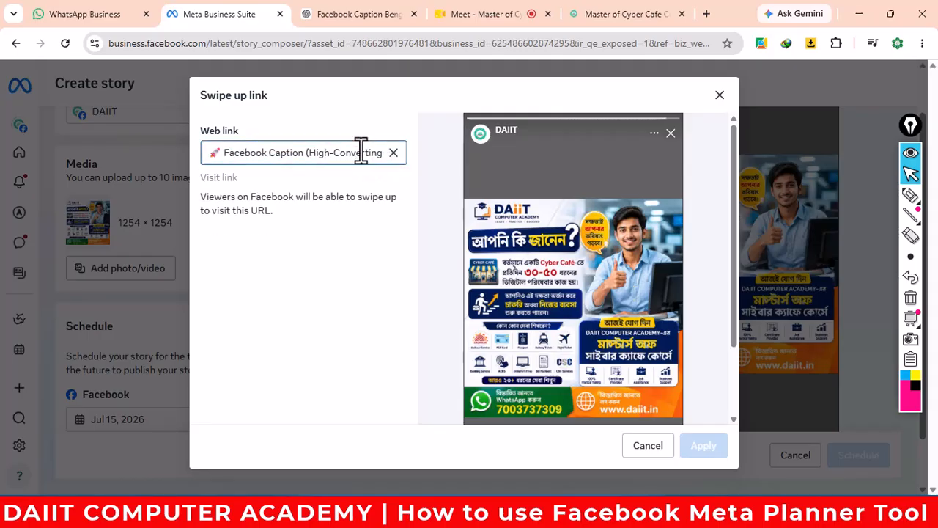
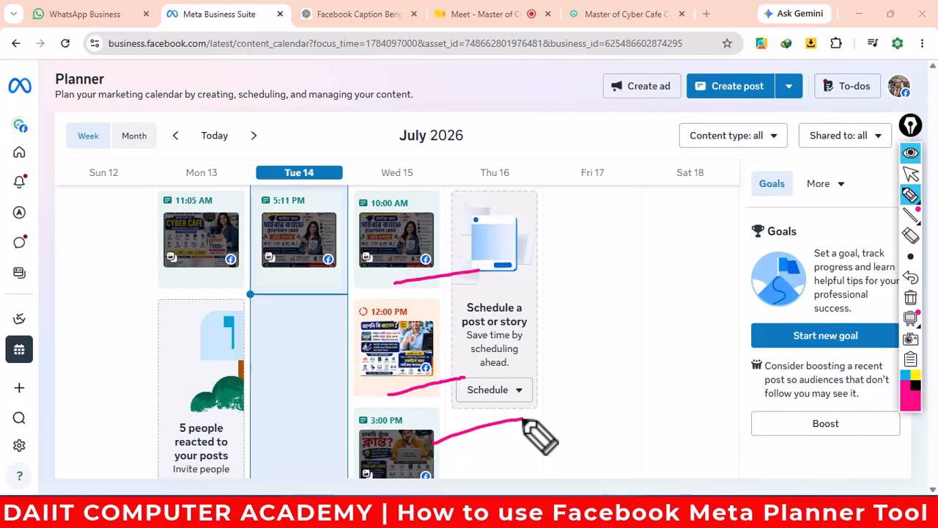
- Circle the Planner section with the on-screen pen, then erase the annotation
{"action": "left_click", "coordinate": [910, 297]}
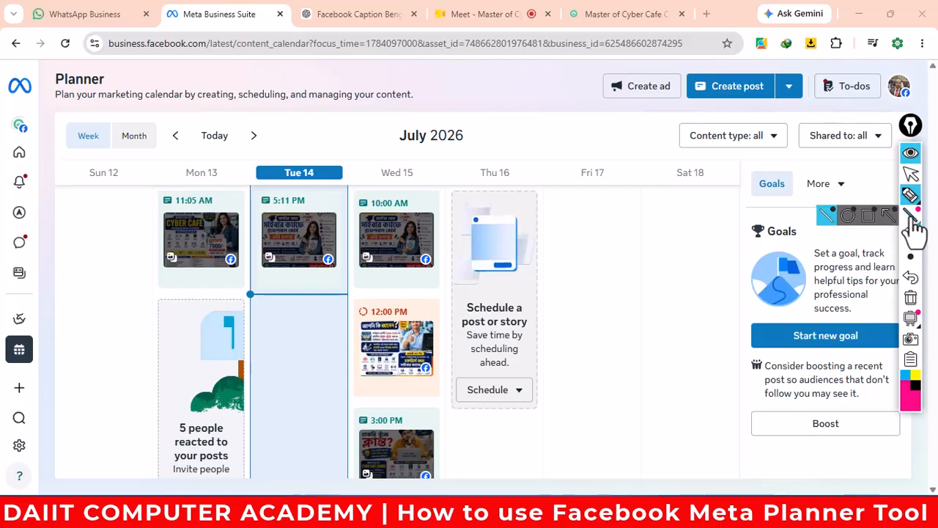
{"action": "left_click", "coordinate": [910, 198]}
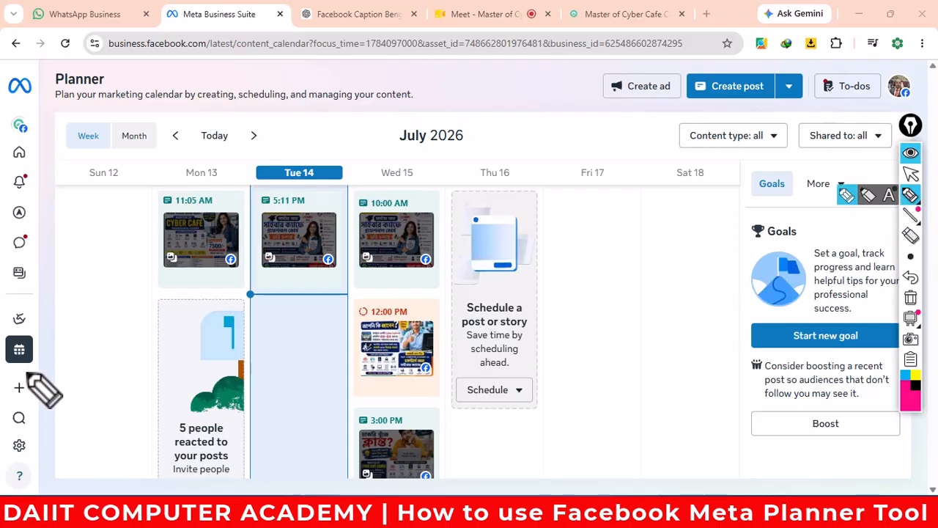
{"action": "mouse_move", "coordinate": [73, 335]}
{"action": "left_mouse_down"}
{"action": "mouse_move", "coordinate": [6, 358]}
{"action": "mouse_move", "coordinate": [73, 351]}
{"action": "mouse_move", "coordinate": [138, 277]}
{"action": "left_mouse_up"}
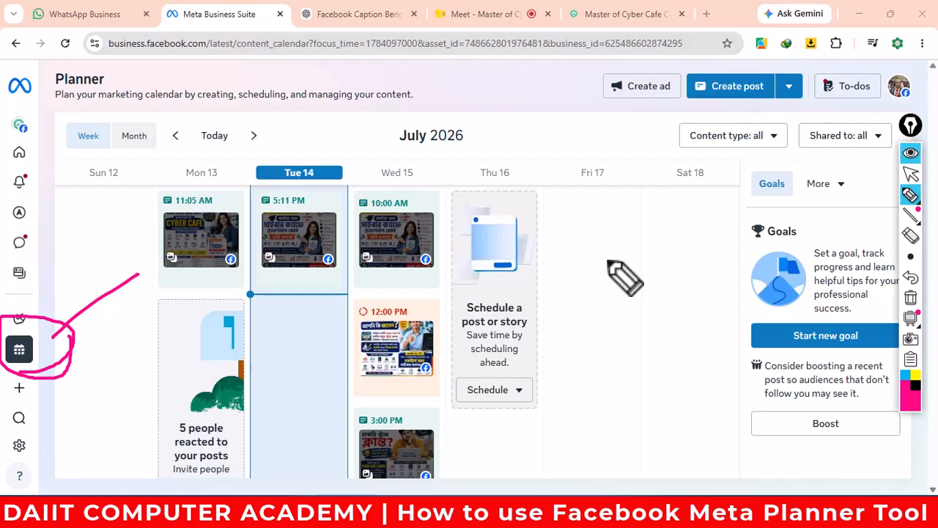
{"action": "left_click", "coordinate": [910, 298]}
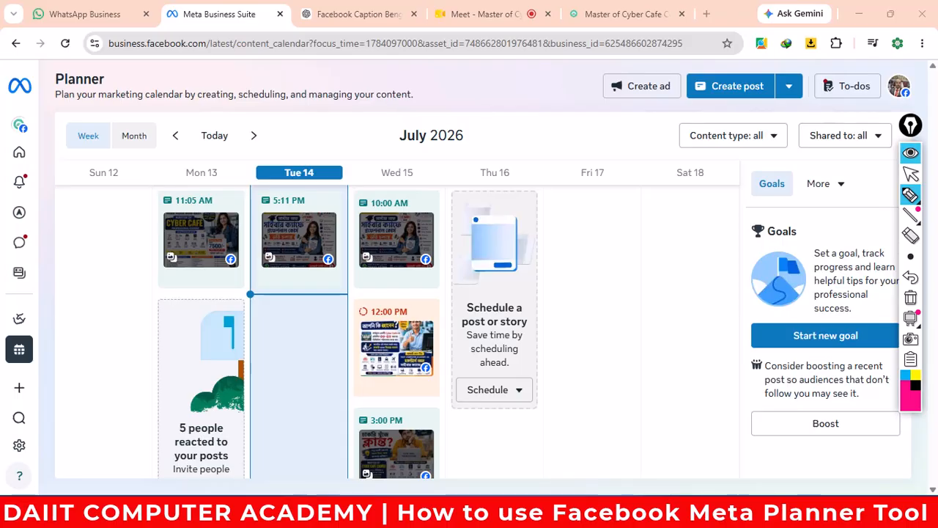
{"action": "left_click", "coordinate": [910, 174]}
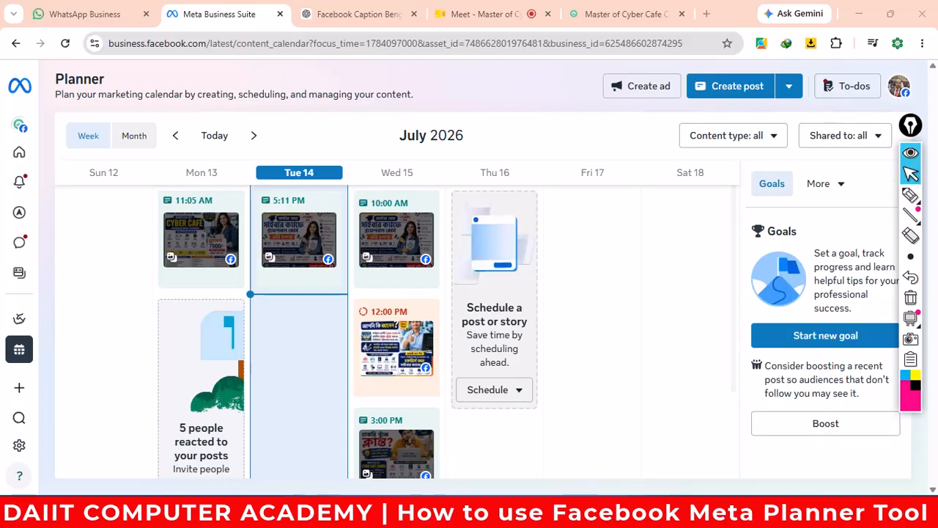
{"action": "mouse_move", "coordinate": [531, 516]}
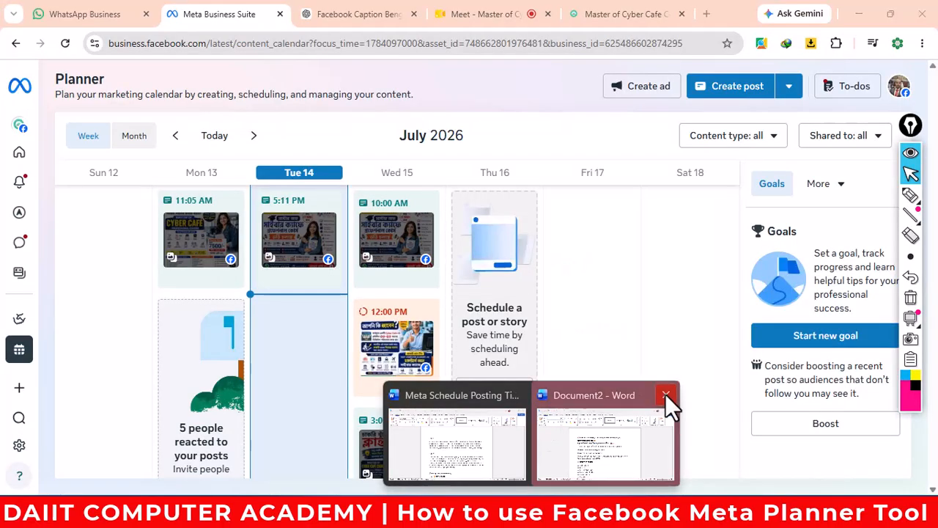
- Discard Document2 unsaved and switch to the Meta Schedule Posting Time document at Step 1
{"action": "left_click", "coordinate": [665, 395]}
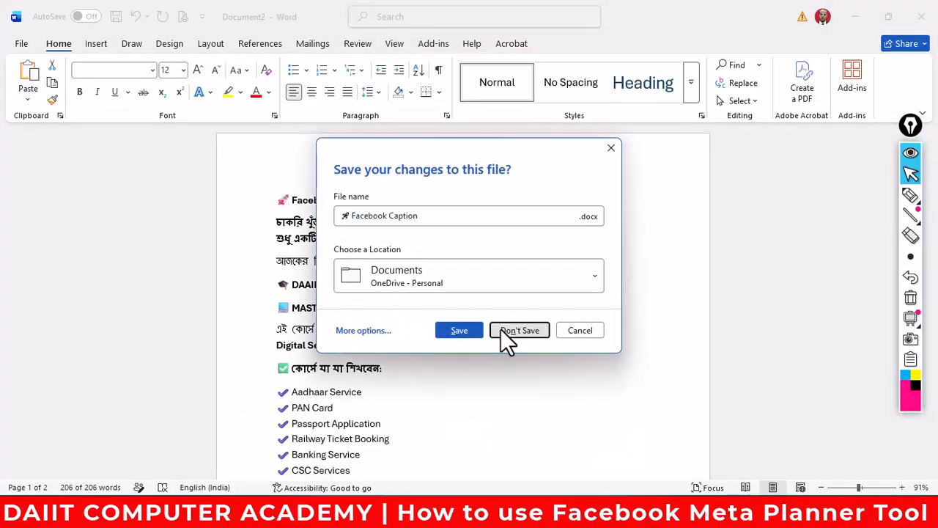
{"action": "left_click", "coordinate": [500, 330]}
{"action": "left_click", "coordinate": [535, 511]}
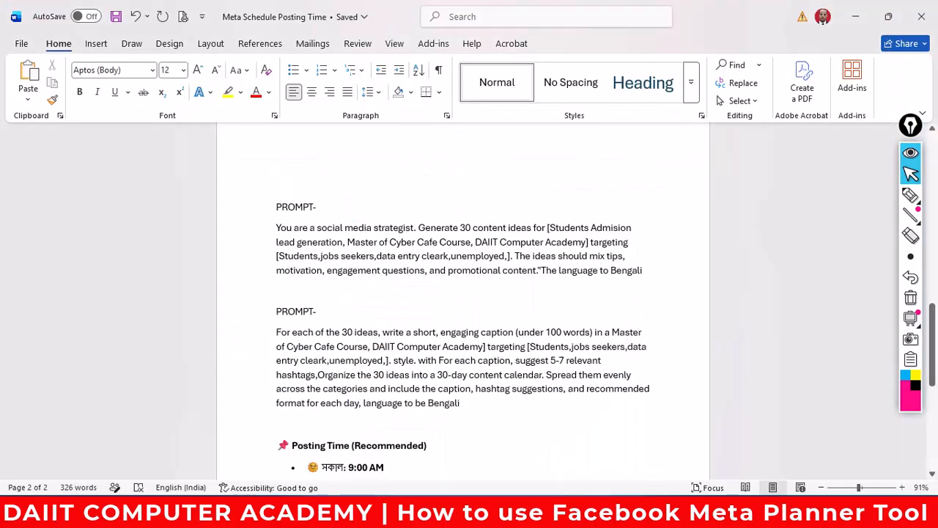
{"action": "scroll", "coordinate": [577, 301], "scroll_direction": "up", "scroll_amount": 4}
{"action": "scroll", "coordinate": [592, 298], "scroll_direction": "up", "scroll_amount": 7}
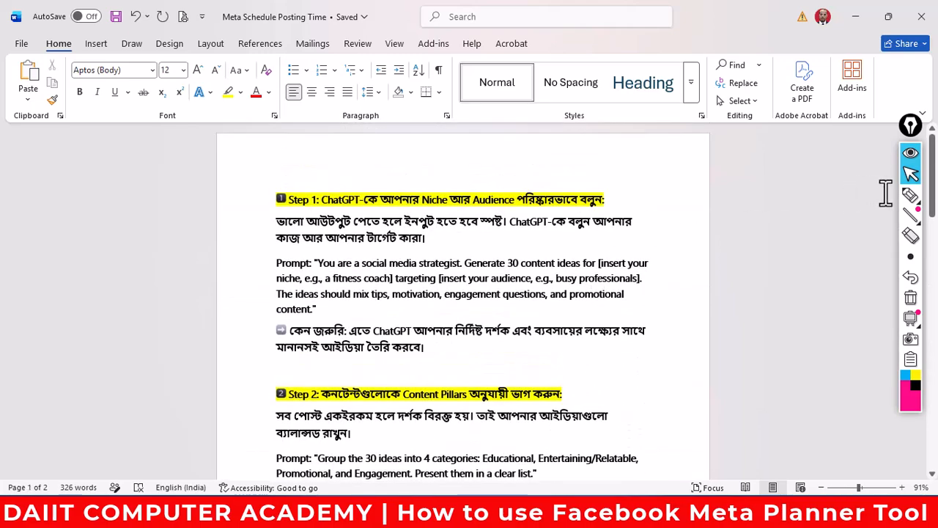
- Underline the Step 1 heading and explanation, and bracket its Prompt paragraph with the pen
{"action": "mouse_move", "coordinate": [910, 198]}
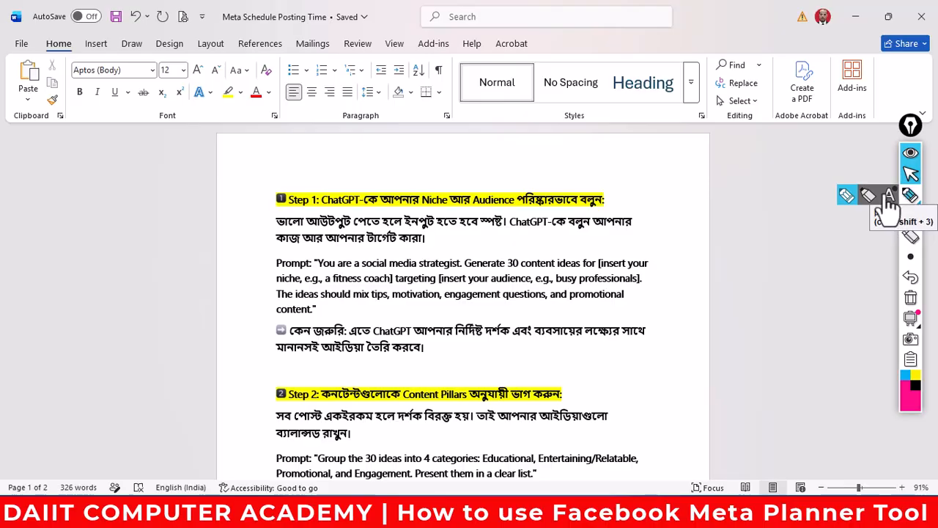
{"action": "left_click", "coordinate": [846, 195]}
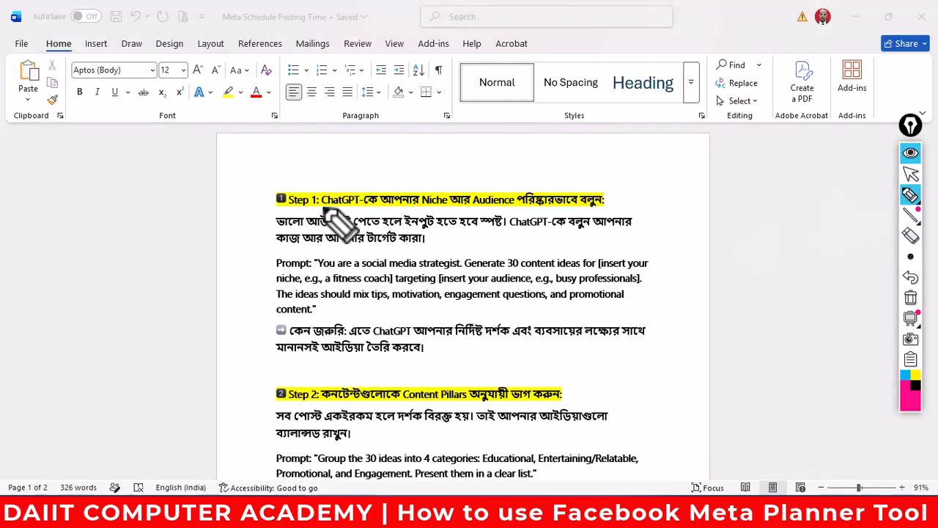
{"action": "left_click_drag", "start_coordinate": [321, 206], "coordinate": [461, 210]}
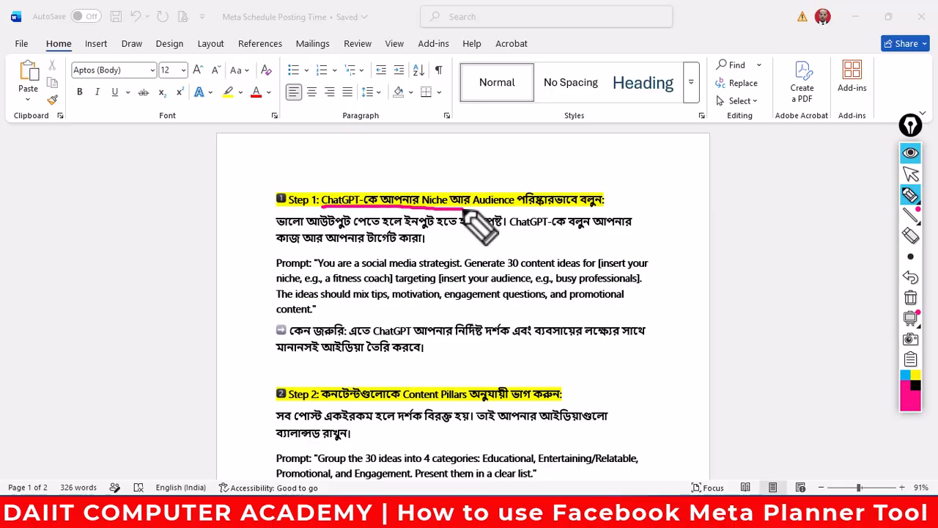
{"action": "left_click_drag", "start_coordinate": [463, 211], "coordinate": [619, 211]}
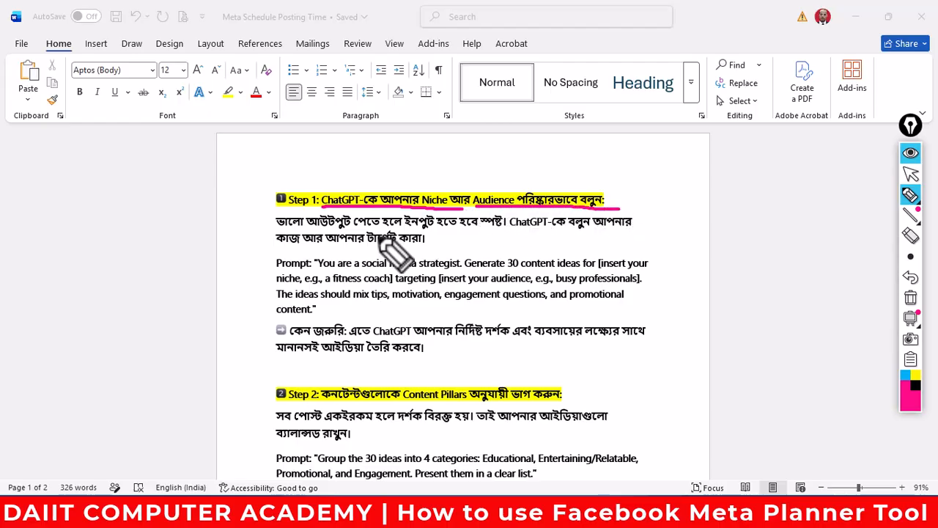
{"action": "left_click_drag", "start_coordinate": [277, 228], "coordinate": [631, 230]}
{"action": "left_click_drag", "start_coordinate": [277, 251], "coordinate": [447, 250]}
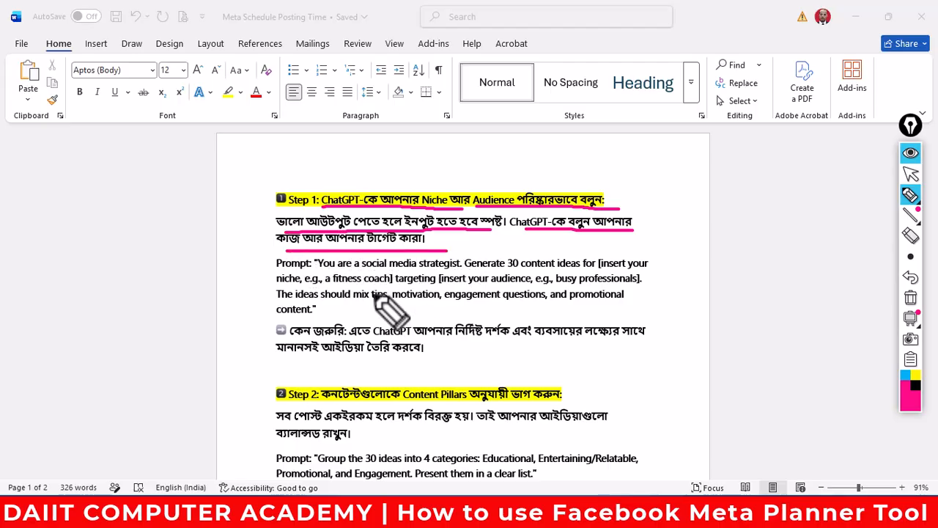
{"action": "mouse_move", "coordinate": [263, 256]}
{"action": "left_mouse_down"}
{"action": "mouse_move", "coordinate": [277, 320]}
{"action": "mouse_move", "coordinate": [302, 321]}
{"action": "left_mouse_up"}
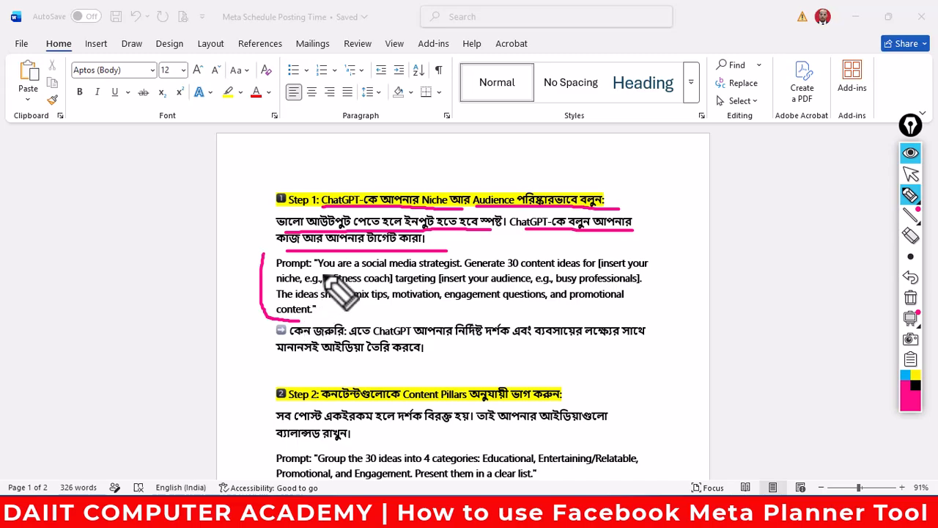
- Underline the prompt's strategist role, 30 ideas, niche and audience parts, then clear annotations
{"action": "left_click_drag", "start_coordinate": [322, 272], "coordinate": [458, 272]}
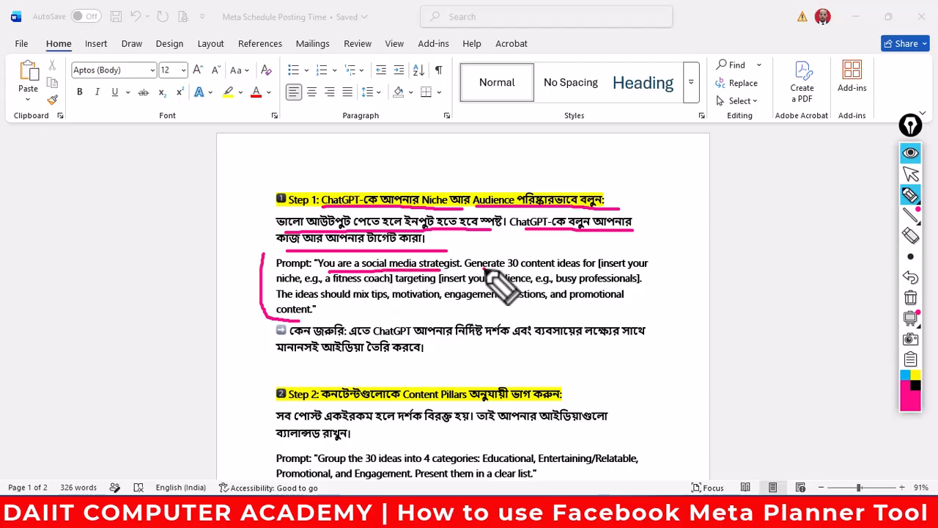
{"action": "left_click_drag", "start_coordinate": [483, 273], "coordinate": [586, 272]}
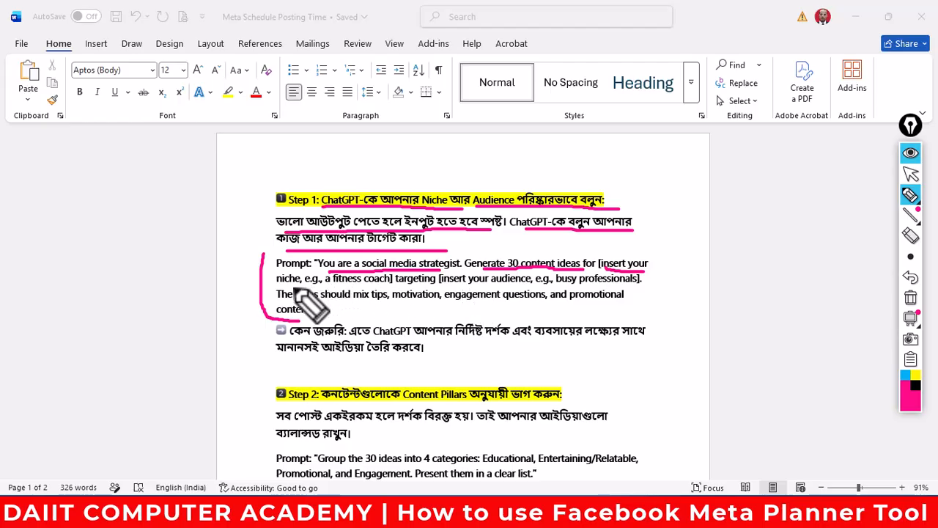
{"action": "left_click_drag", "start_coordinate": [304, 286], "coordinate": [392, 286]}
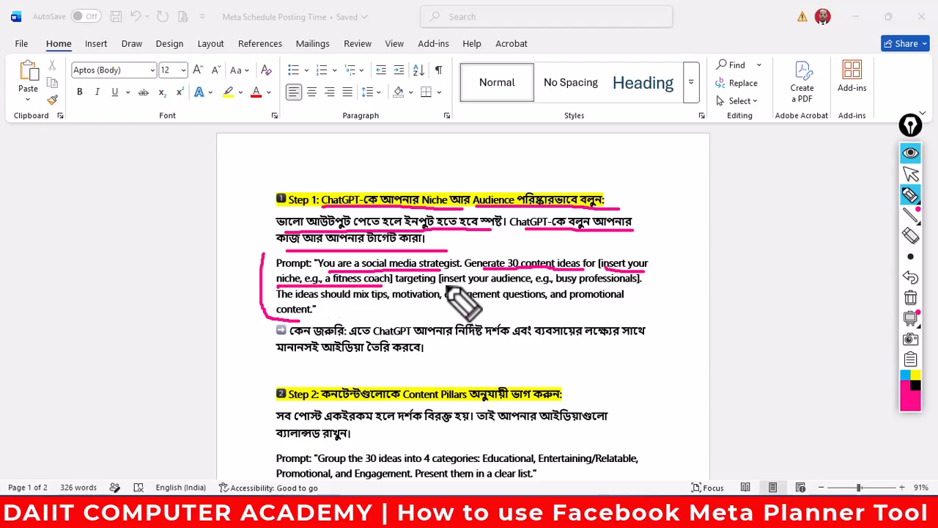
{"action": "left_click_drag", "start_coordinate": [438, 286], "coordinate": [589, 286]}
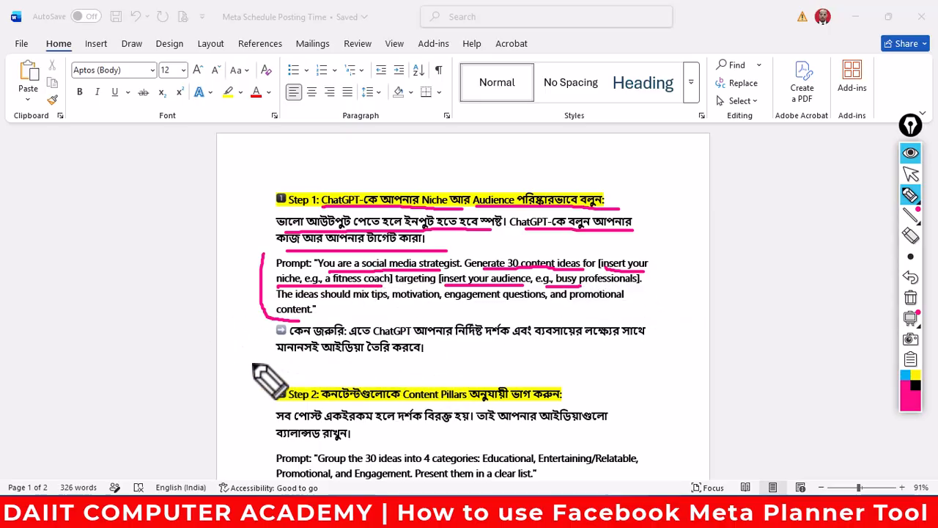
{"action": "mouse_move", "coordinate": [249, 173]}
{"action": "left_mouse_down"}
{"action": "mouse_move", "coordinate": [253, 299]}
{"action": "mouse_move", "coordinate": [411, 366]}
{"action": "mouse_move", "coordinate": [693, 331]}
{"action": "mouse_move", "coordinate": [608, 174]}
{"action": "mouse_move", "coordinate": [266, 180]}
{"action": "left_mouse_up"}
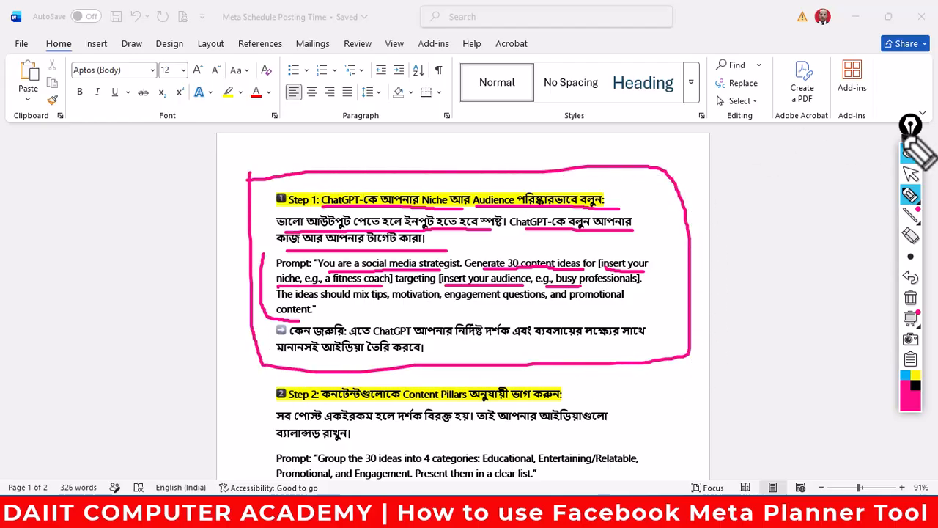
{"action": "left_click", "coordinate": [910, 297]}
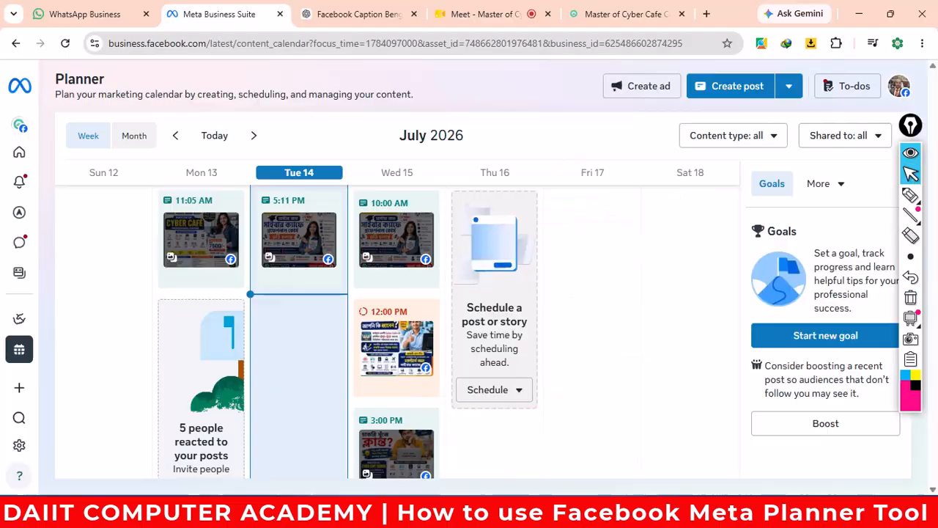
- Copy the Master of Cyber Cafe Course page URL from Chrome's address bar, then return to ChatGPT
{"action": "left_click", "coordinate": [517, 515]}
{"action": "left_click", "coordinate": [357, 15]}
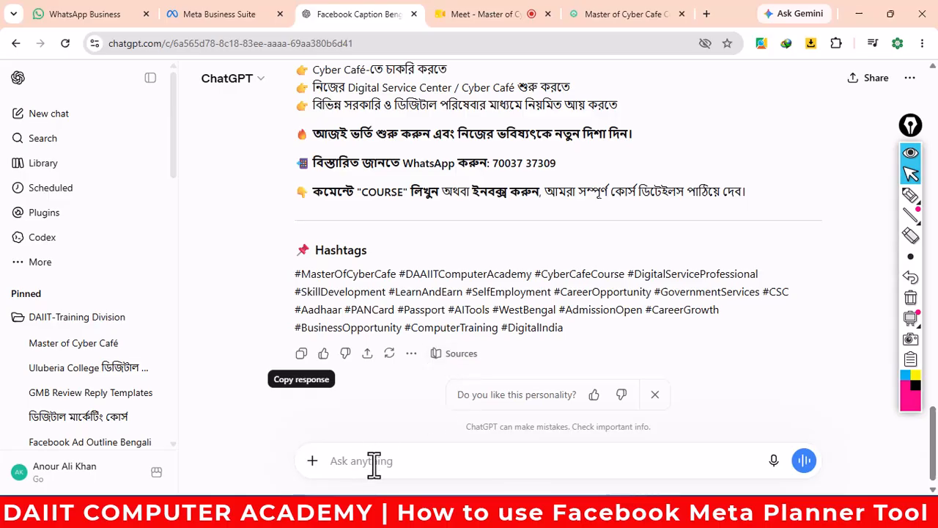
{"action": "left_click", "coordinate": [611, 14]}
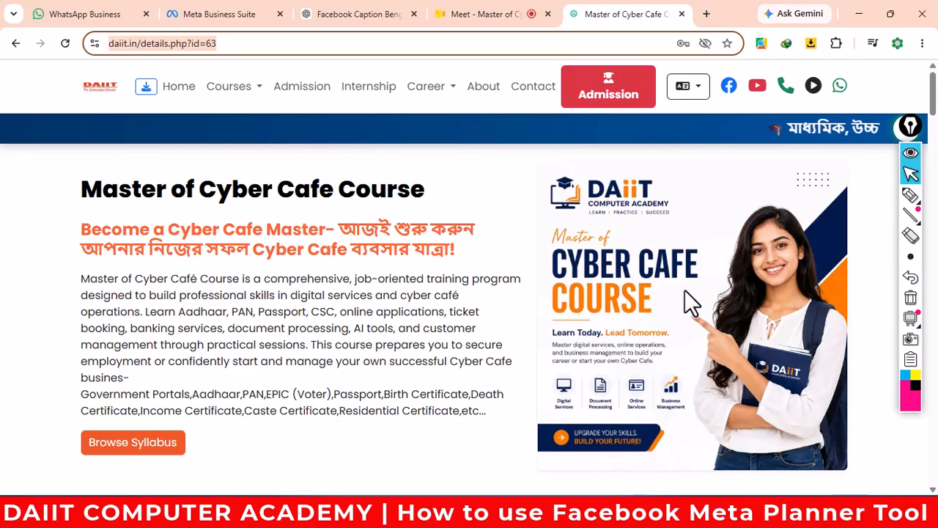
{"action": "scroll", "coordinate": [576, 293], "scroll_direction": "down", "scroll_amount": 5}
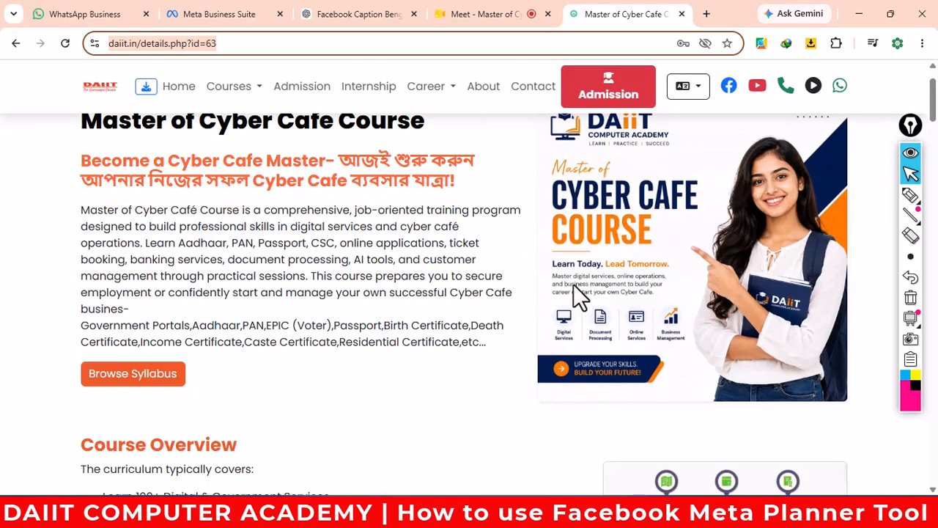
{"action": "scroll", "coordinate": [234, 287], "scroll_direction": "up", "scroll_amount": 4}
{"action": "scroll", "coordinate": [233, 288], "scroll_direction": "up", "scroll_amount": 1}
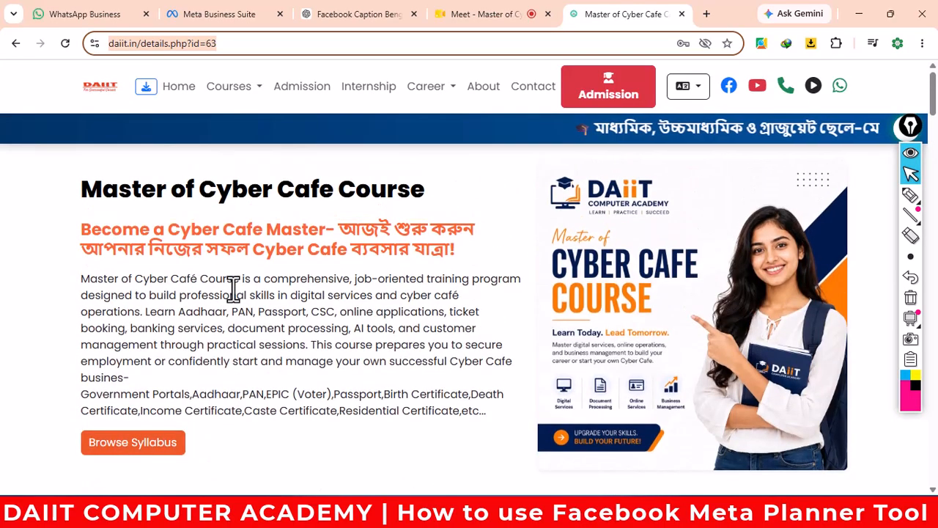
{"action": "right_click", "coordinate": [170, 44]}
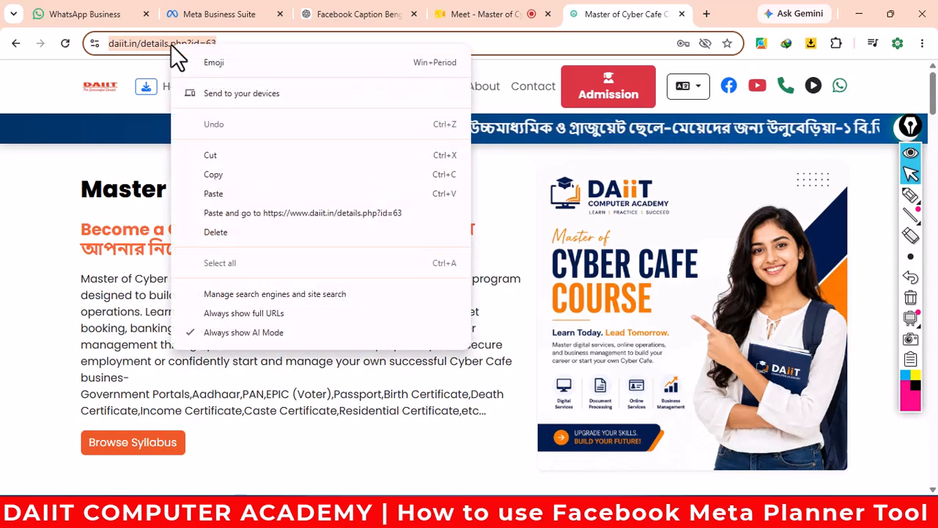
{"action": "left_click", "coordinate": [215, 176]}
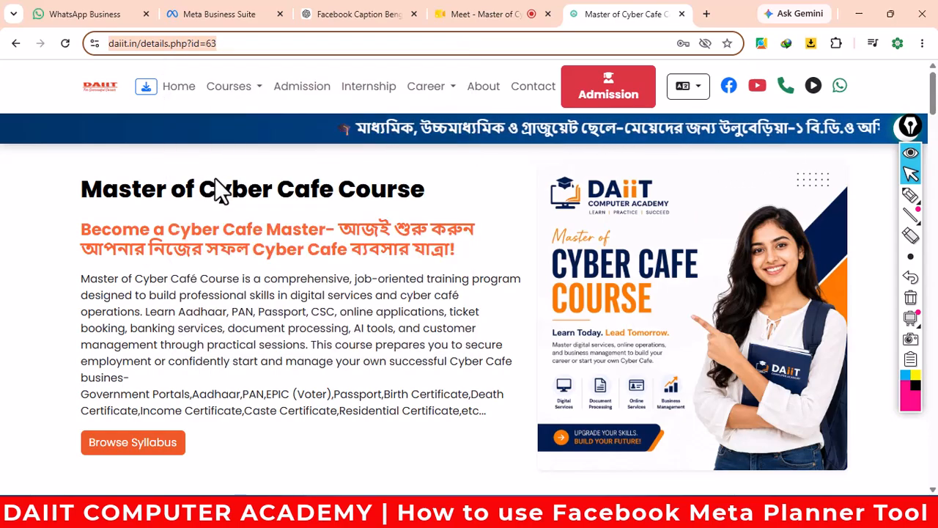
{"action": "left_click", "coordinate": [341, 13]}
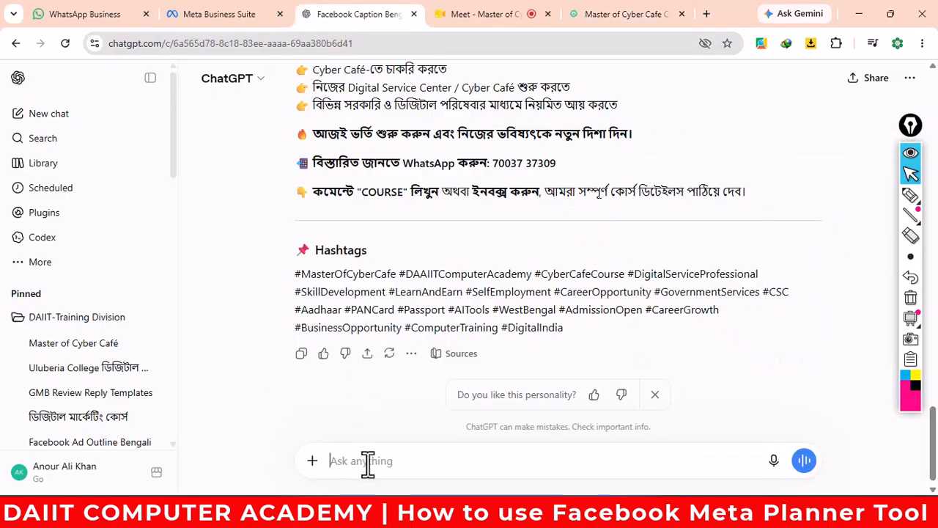
- Start the ChatGPT message with 'You are a social media strategist,' copied from the Word notes
{"action": "type", "text": "Ac"}
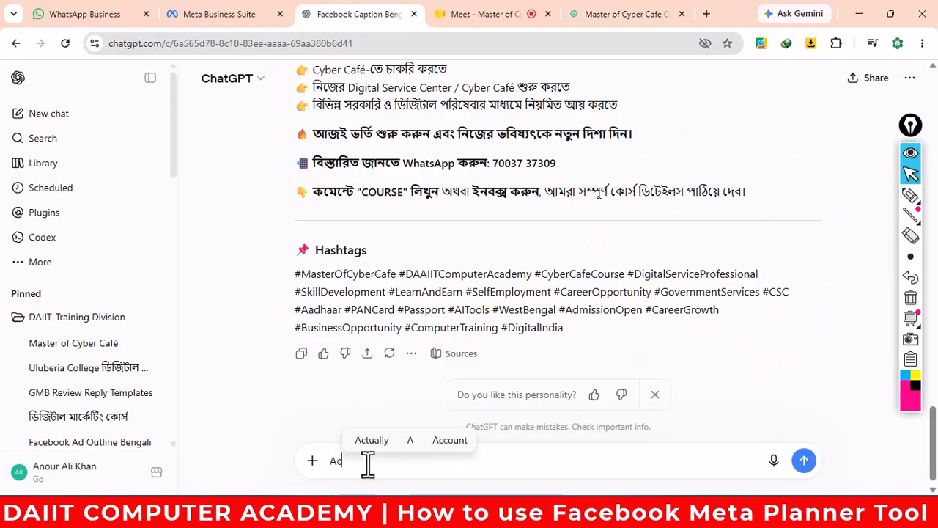
{"action": "type", "text": "t as"}
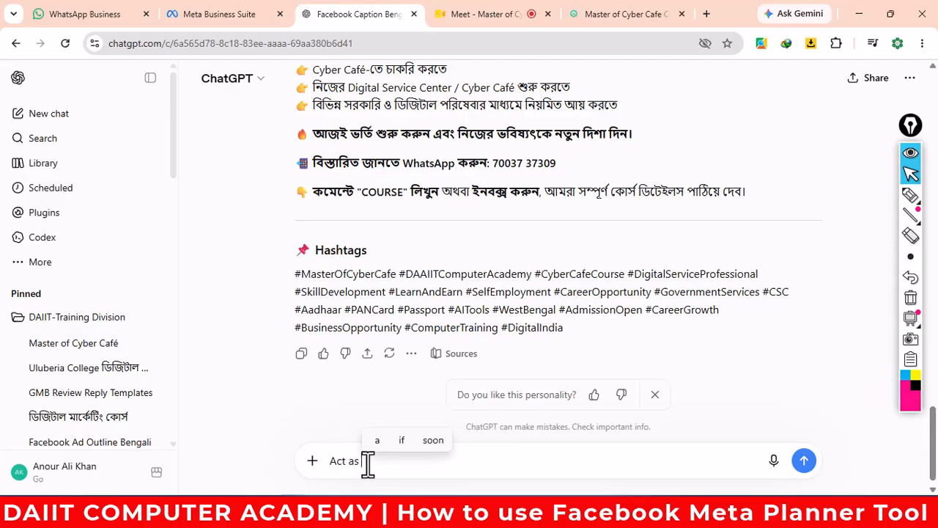
{"action": "mouse_move", "coordinate": [546, 512]}
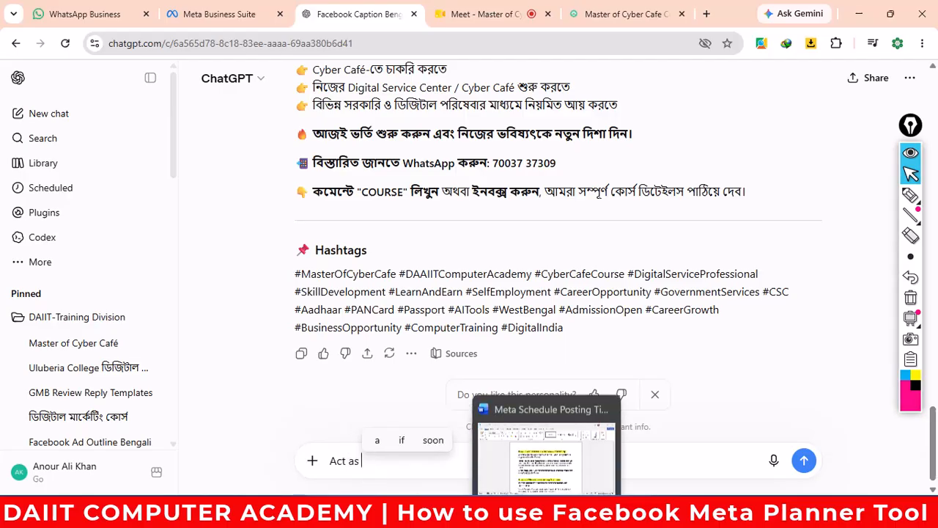
{"action": "left_click", "coordinate": [547, 440]}
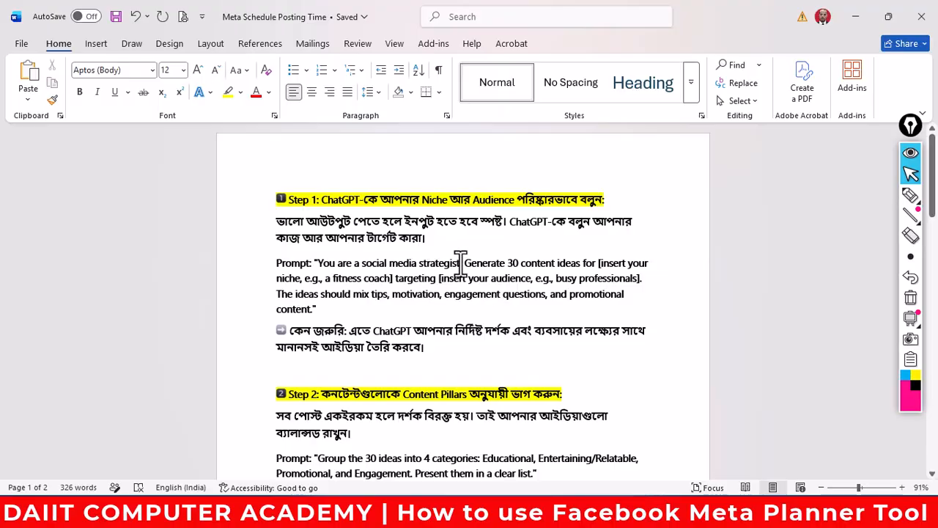
{"action": "left_click_drag", "start_coordinate": [460, 262], "coordinate": [326, 264]}
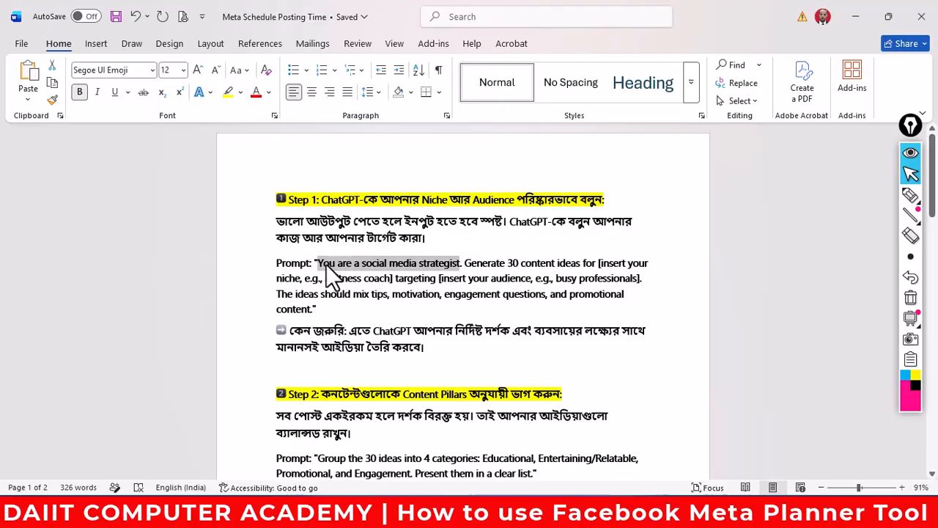
{"action": "right_click", "coordinate": [326, 264]}
{"action": "left_click", "coordinate": [377, 71]}
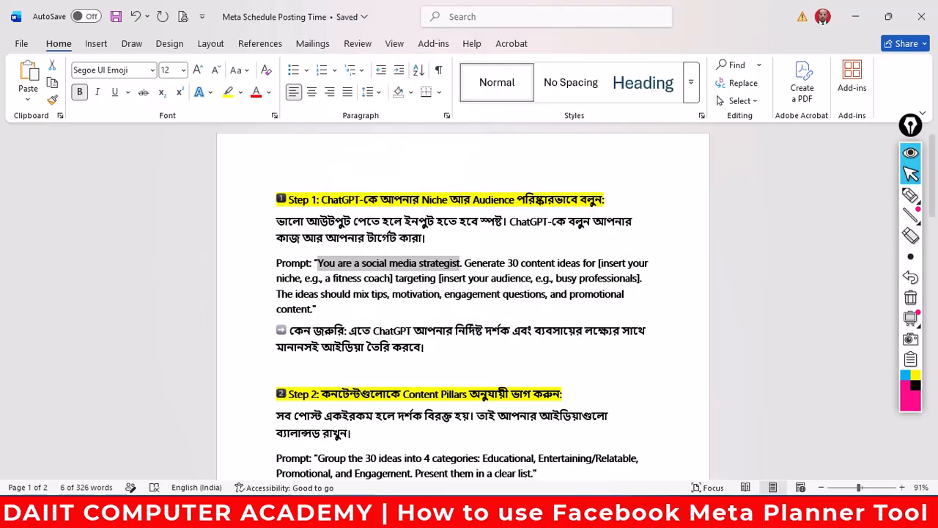
{"action": "mouse_move", "coordinate": [334, 518]}
{"action": "left_click", "coordinate": [227, 439]}
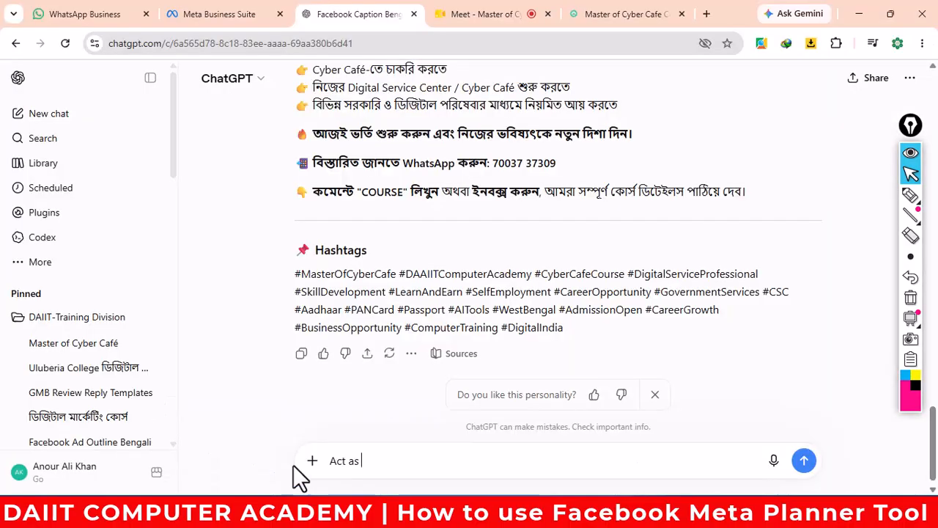
{"action": "left_click_drag", "start_coordinate": [372, 460], "coordinate": [323, 473]}
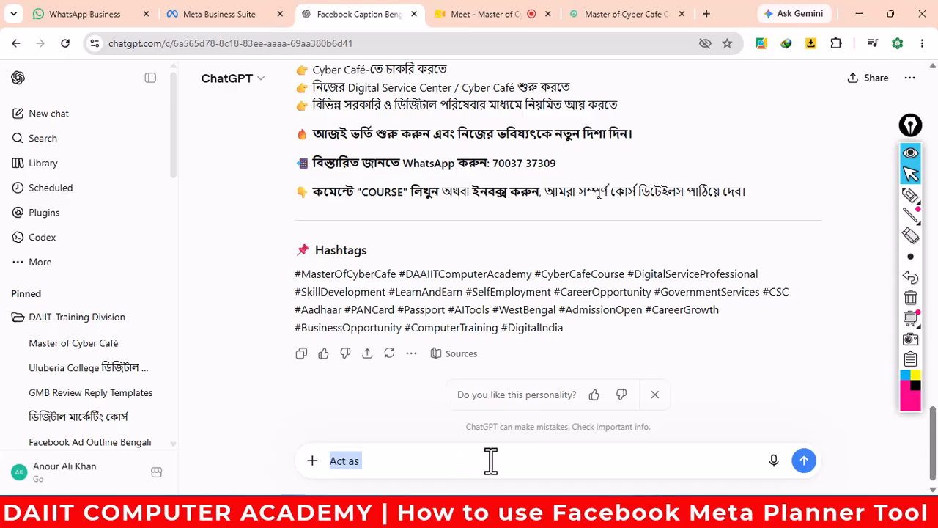
{"action": "key", "text": "ctrl+v"}
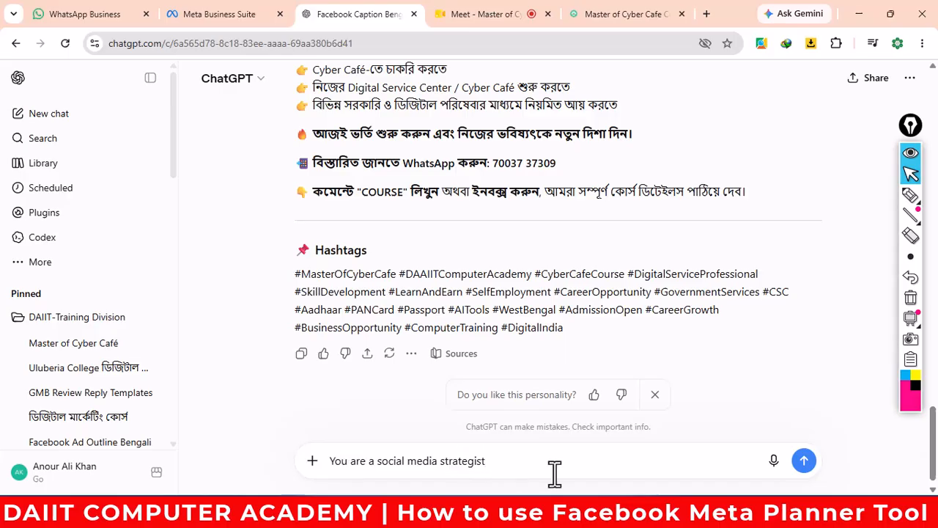
{"action": "type", "text": ","}
- Append 'targeting' from the Word prompt, deleting the '[insert your' placeholder
{"action": "left_click", "coordinate": [561, 511]}
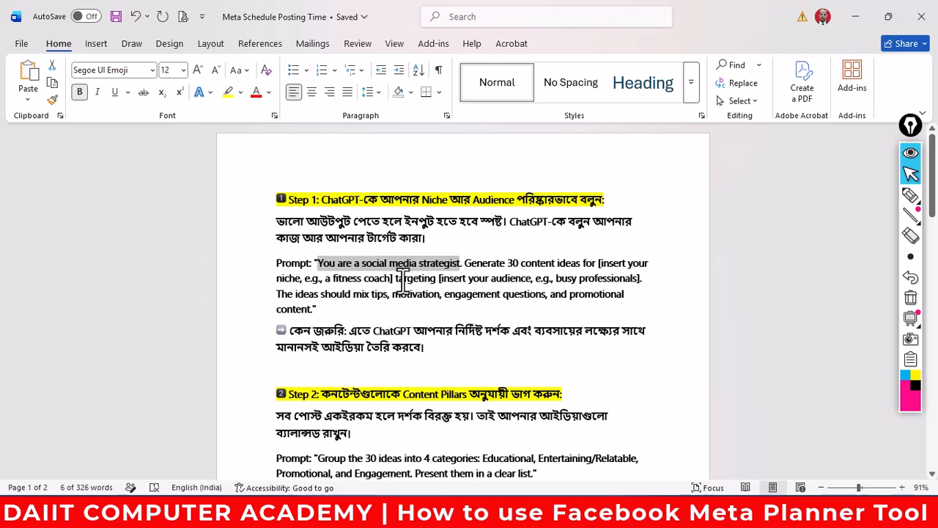
{"action": "left_click_drag", "start_coordinate": [395, 278], "coordinate": [432, 278]}
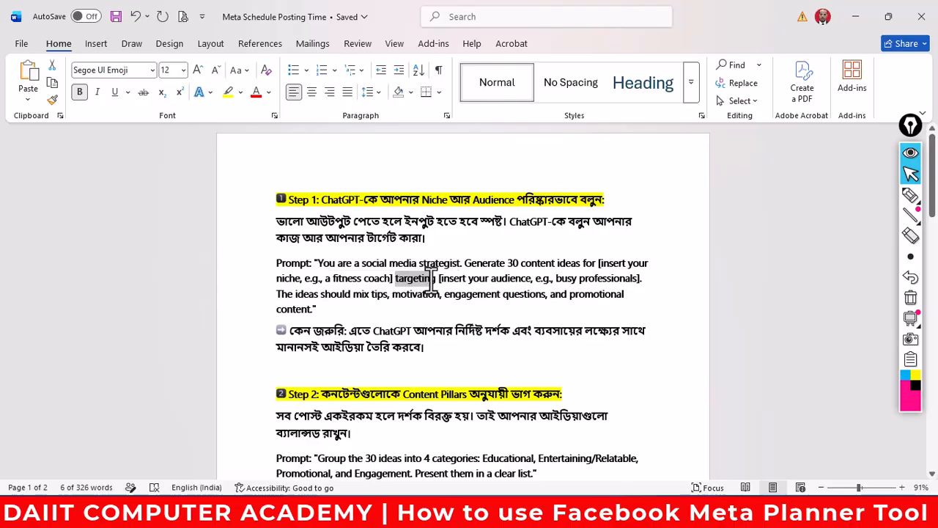
{"action": "left_click_drag", "start_coordinate": [437, 278], "coordinate": [530, 278]}
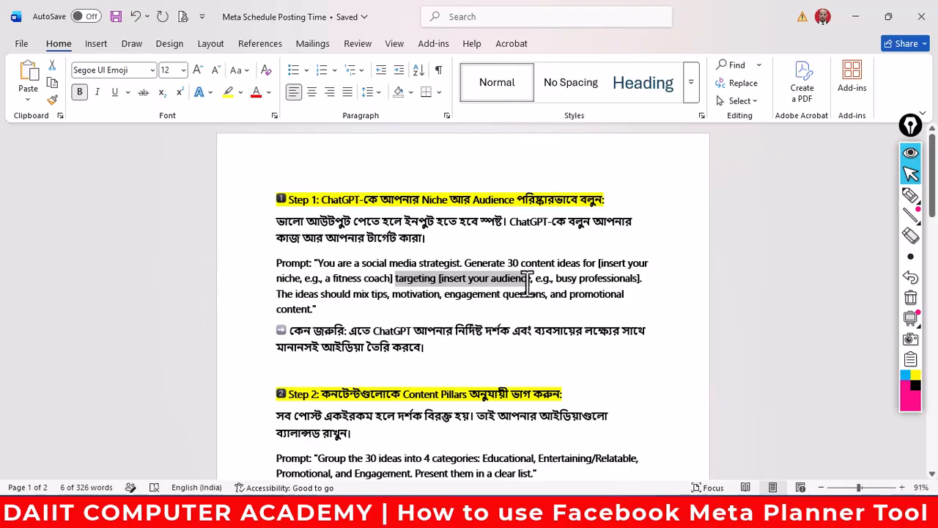
{"action": "right_click", "coordinate": [516, 280]}
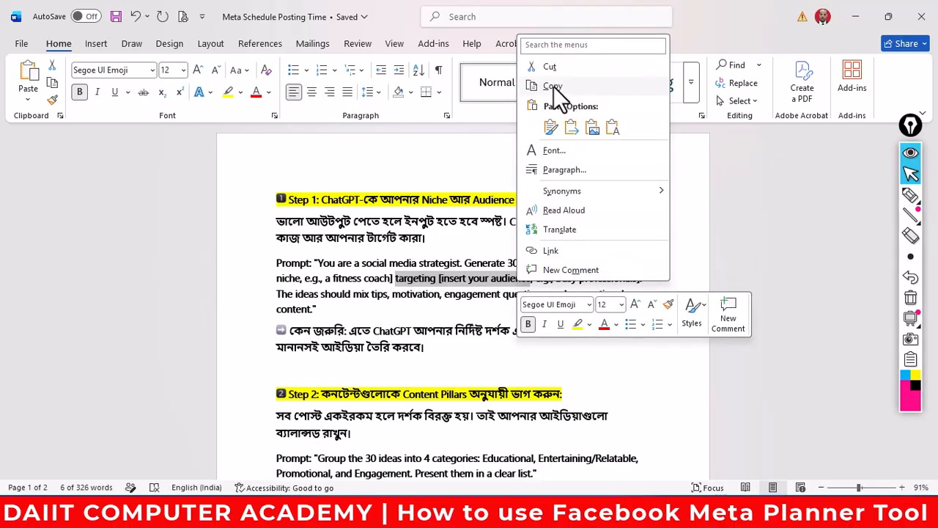
{"action": "left_click", "coordinate": [557, 87]}
{"action": "mouse_move", "coordinate": [334, 512]}
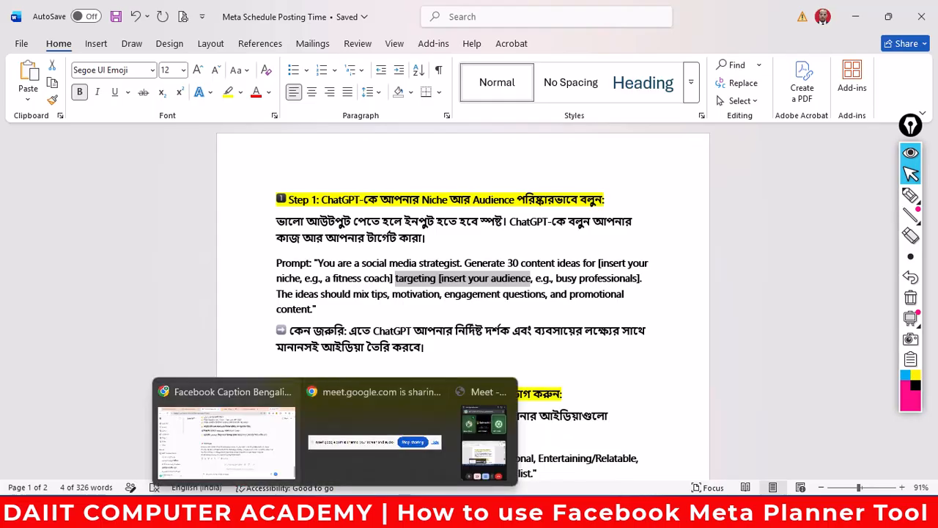
{"action": "left_click", "coordinate": [226, 442]}
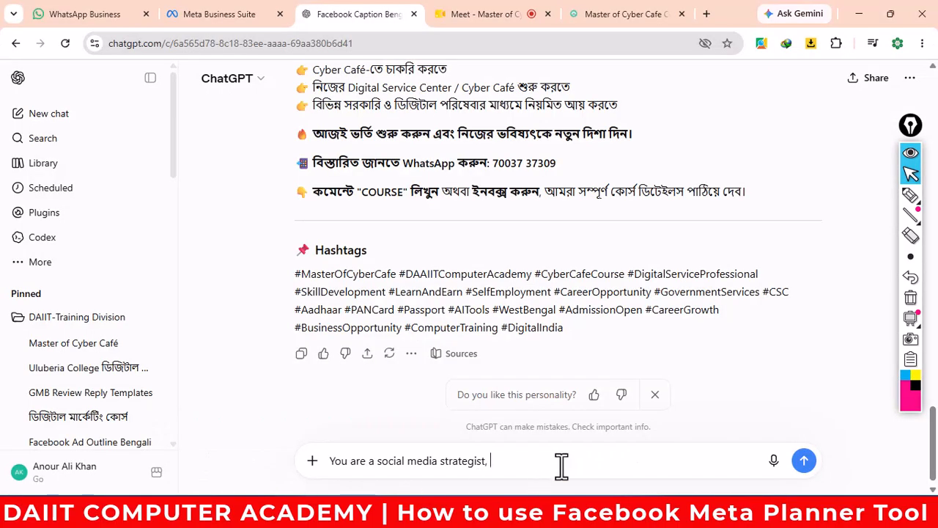
{"action": "key", "text": "ctrl+v"}
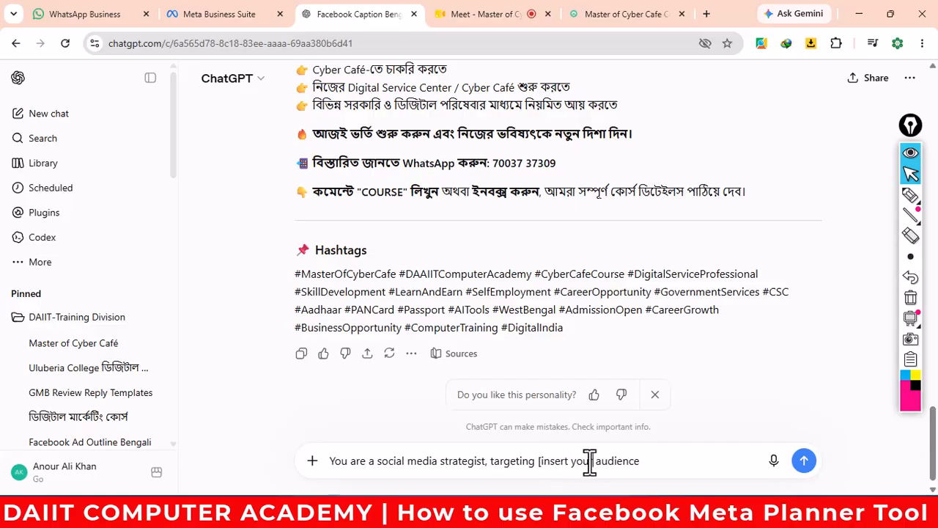
{"action": "left_click_drag", "start_coordinate": [590, 462], "coordinate": [540, 463]}
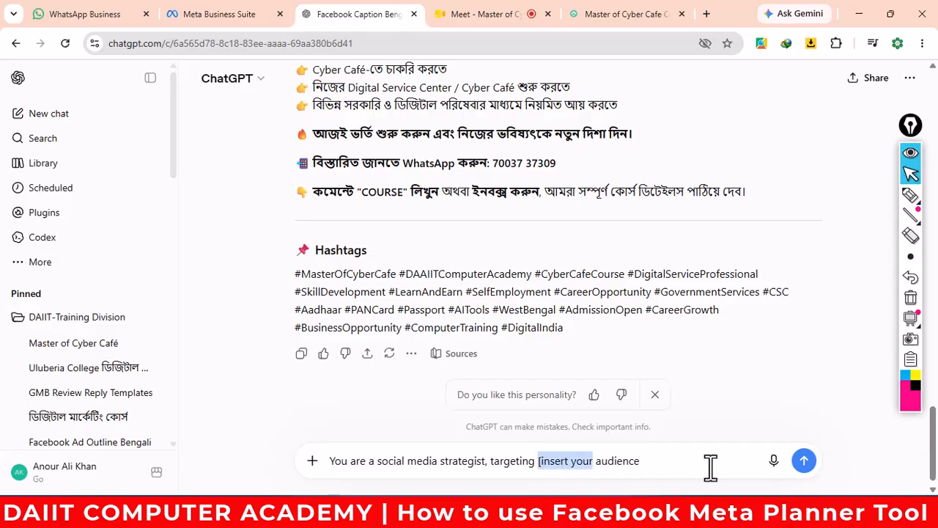
{"action": "key", "text": "BackSpace"}
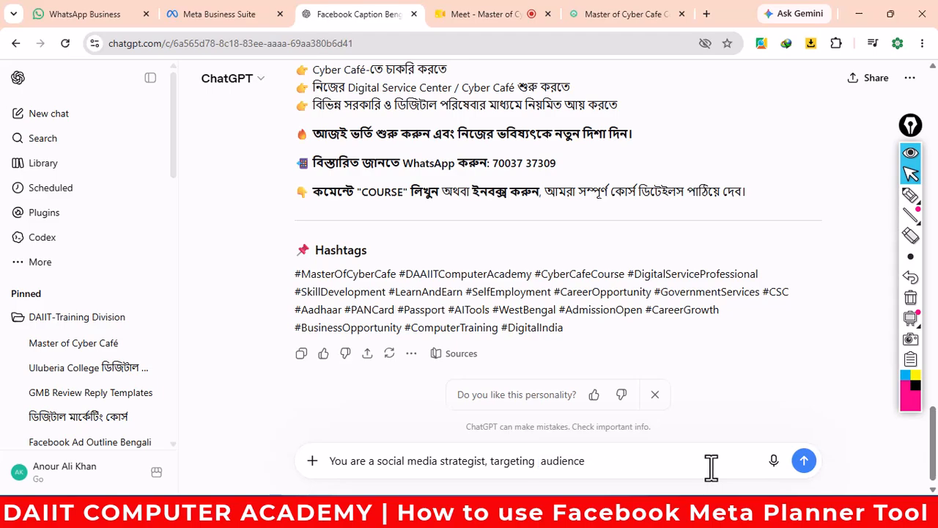
{"action": "left_click", "coordinate": [607, 462]}
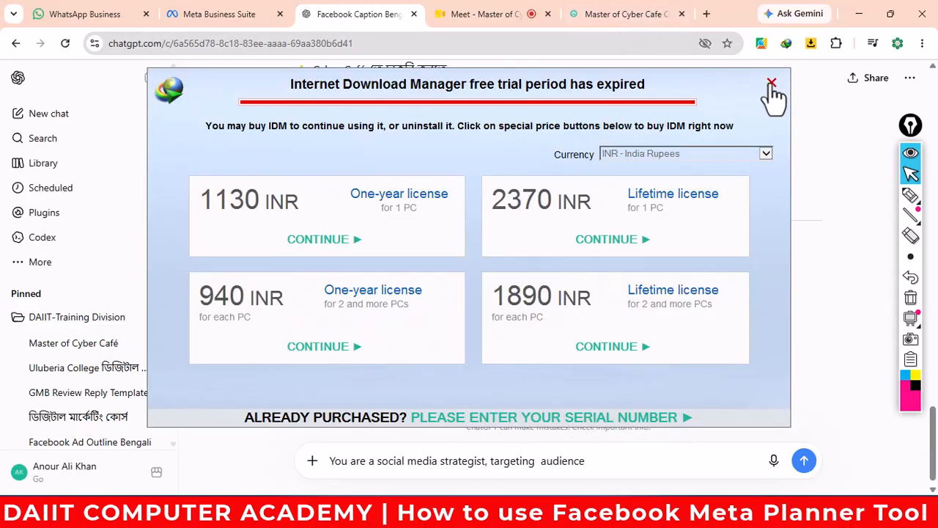
- Add the course heading 'Master of Cyber Cafe Course' to the message and send it
{"action": "left_click", "coordinate": [772, 83]}
{"action": "left_click", "coordinate": [620, 17]}
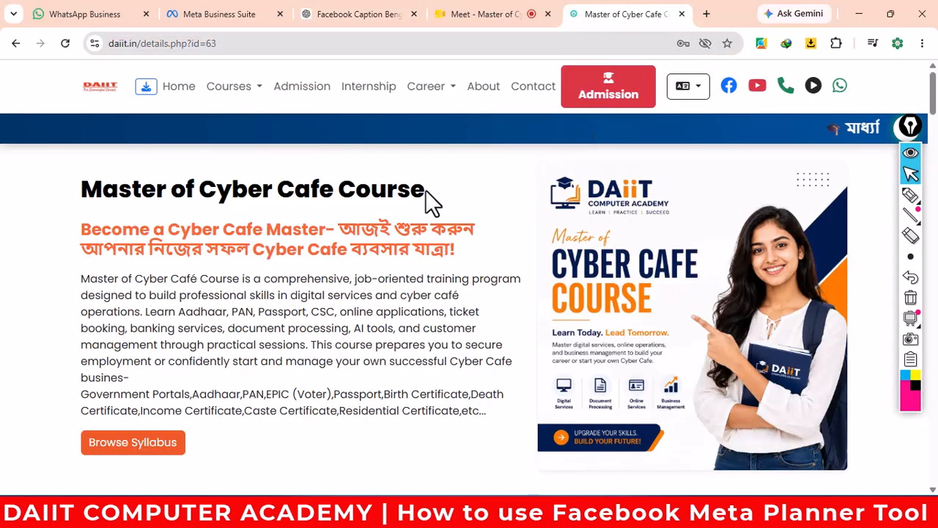
{"action": "left_click_drag", "start_coordinate": [425, 190], "coordinate": [61, 202]}
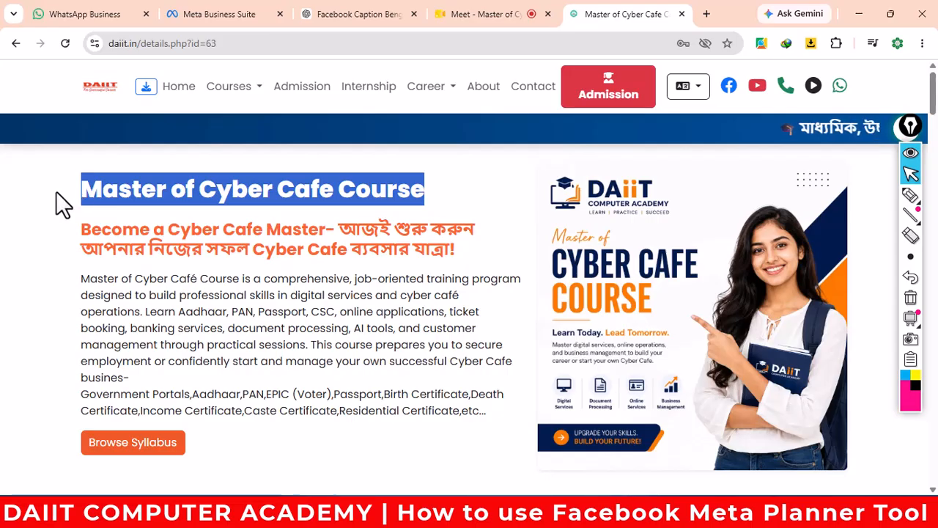
{"action": "right_click", "coordinate": [168, 199]}
{"action": "left_click", "coordinate": [208, 215]}
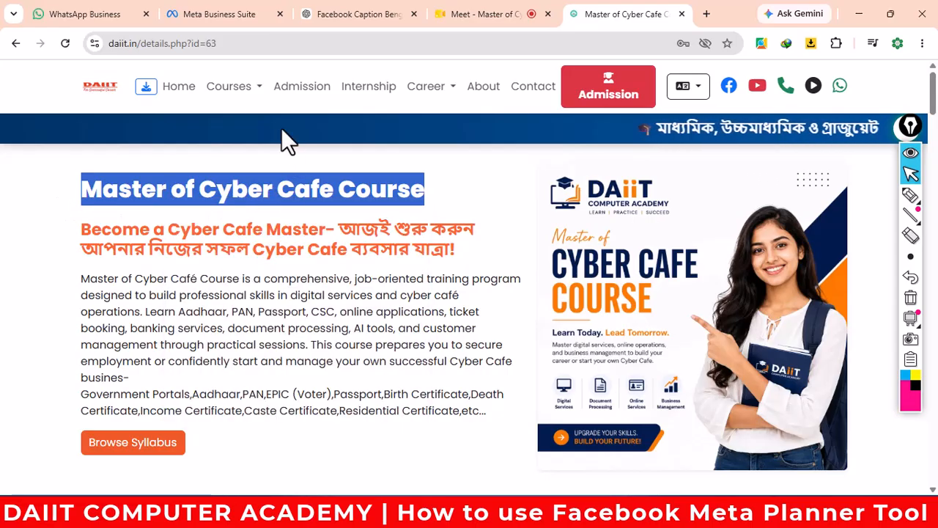
{"action": "left_click", "coordinate": [337, 18]}
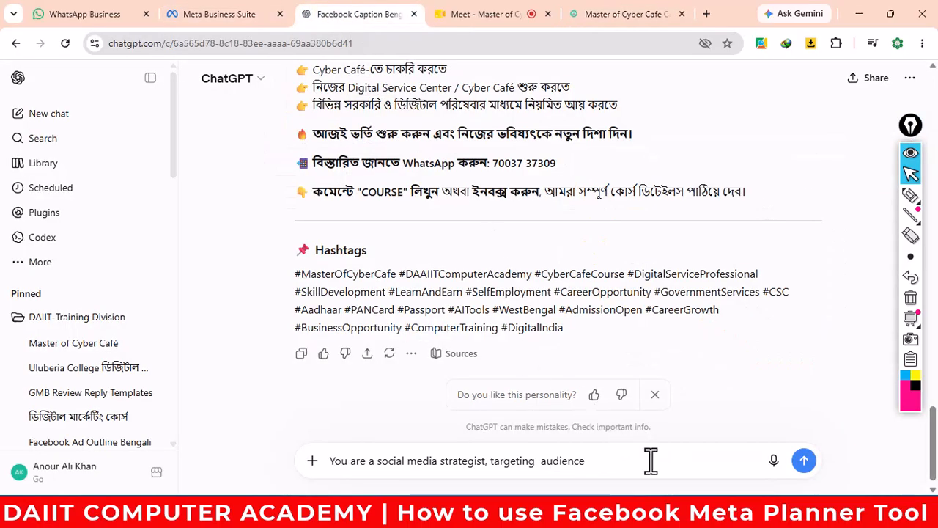
{"action": "key", "text": "ctrl+v"}
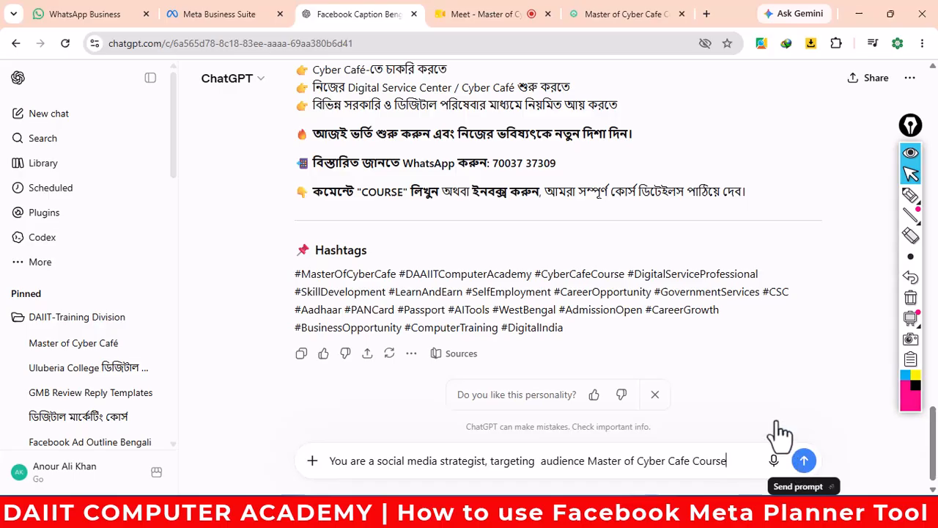
{"action": "key", "text": "Return"}
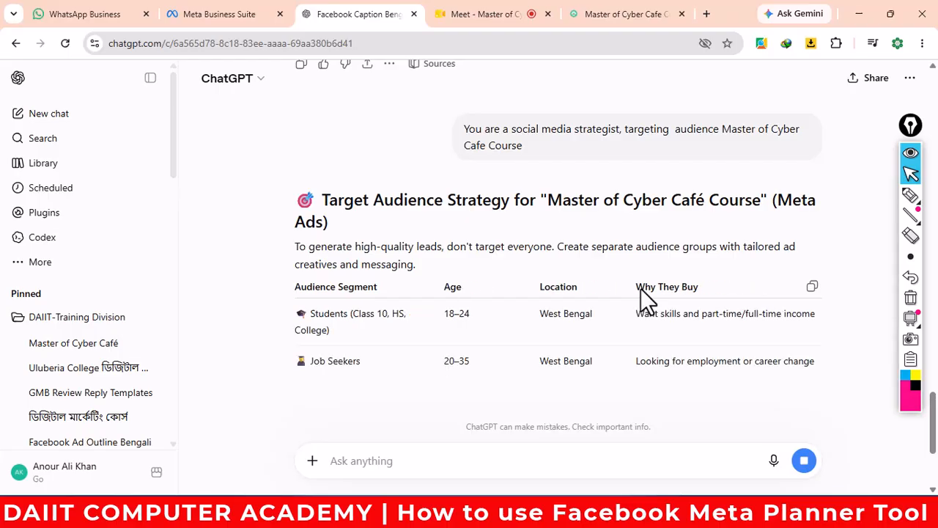
- Scroll through ChatGPT's Meta Ads target audience strategy table, then Alt+Tab back to Word
{"action": "scroll", "coordinate": [640, 288], "scroll_direction": "down", "scroll_amount": 2}
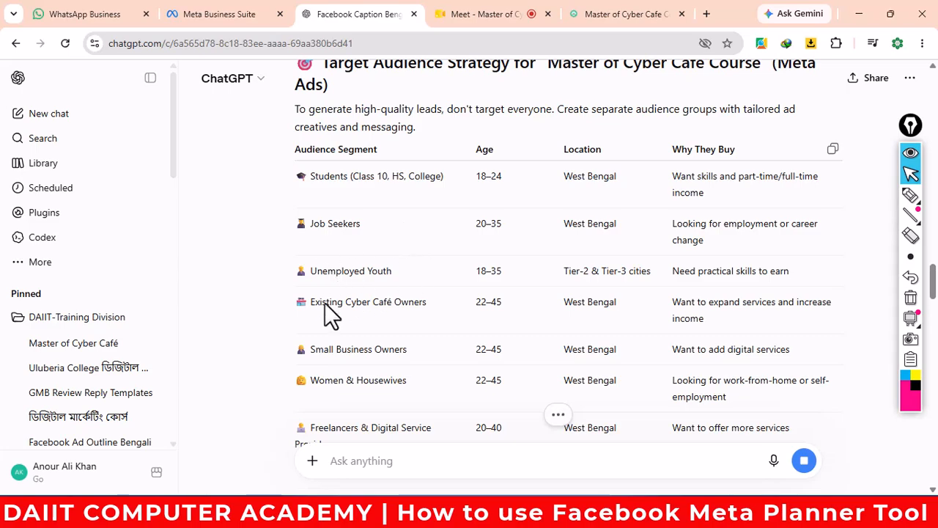
{"action": "scroll", "coordinate": [445, 323], "scroll_direction": "down", "scroll_amount": 2}
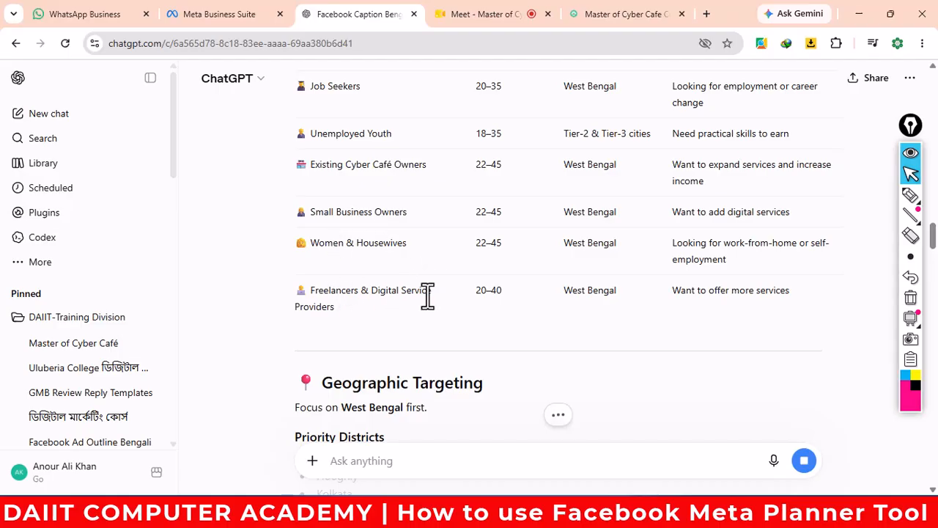
{"action": "scroll", "coordinate": [426, 297], "scroll_direction": "down", "scroll_amount": 3}
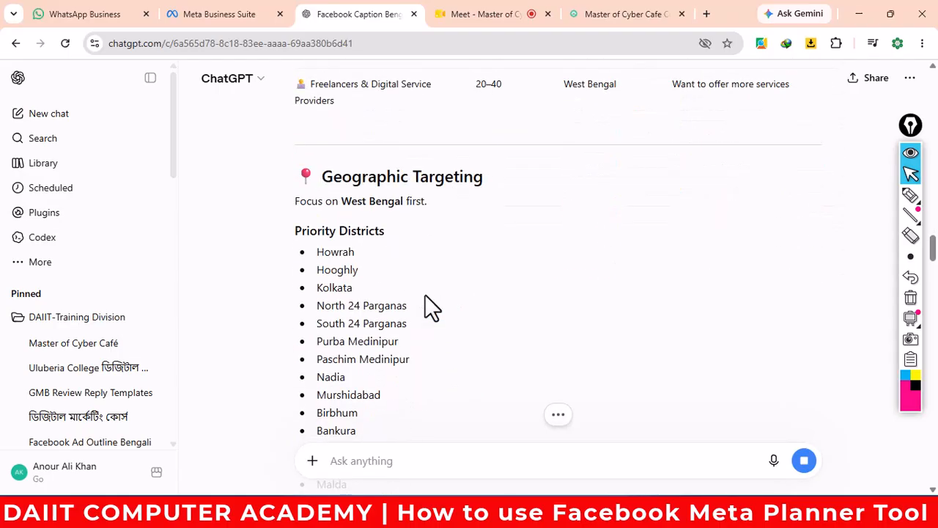
{"action": "scroll", "coordinate": [426, 307], "scroll_direction": "down", "scroll_amount": 1}
{"action": "scroll", "coordinate": [424, 295], "scroll_direction": "down", "scroll_amount": 2}
{"action": "scroll", "coordinate": [366, 356], "scroll_direction": "down", "scroll_amount": 4}
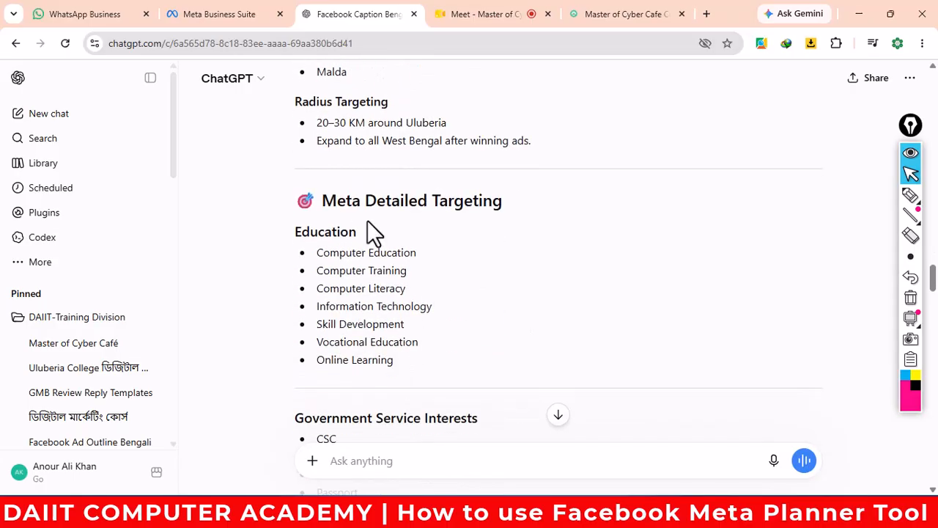
{"action": "scroll", "coordinate": [437, 310], "scroll_direction": "down", "scroll_amount": 6}
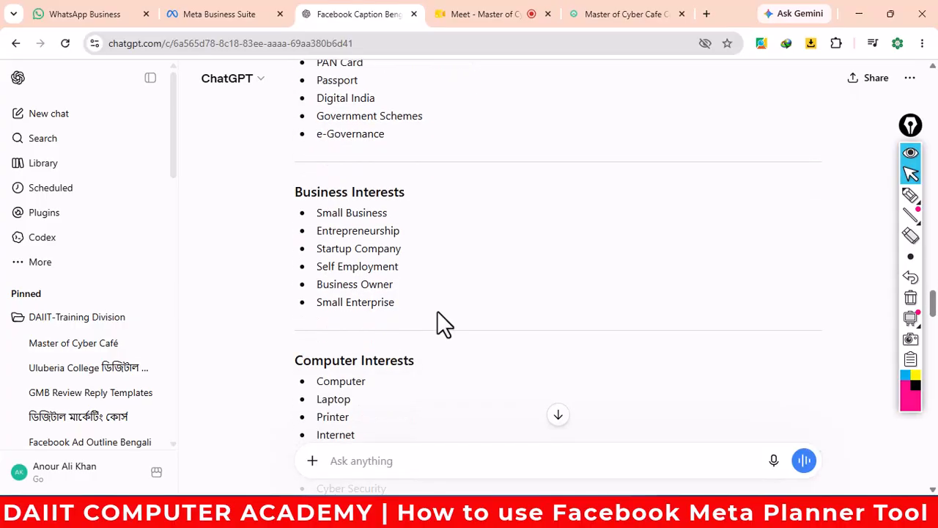
{"action": "scroll", "coordinate": [436, 311], "scroll_direction": "up", "scroll_amount": 15}
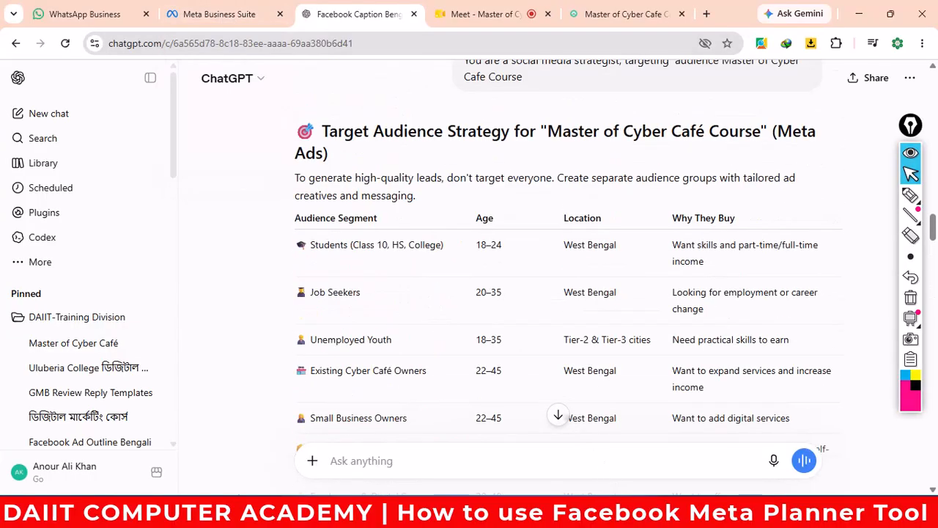
{"action": "key", "text": "alt+Tab"}
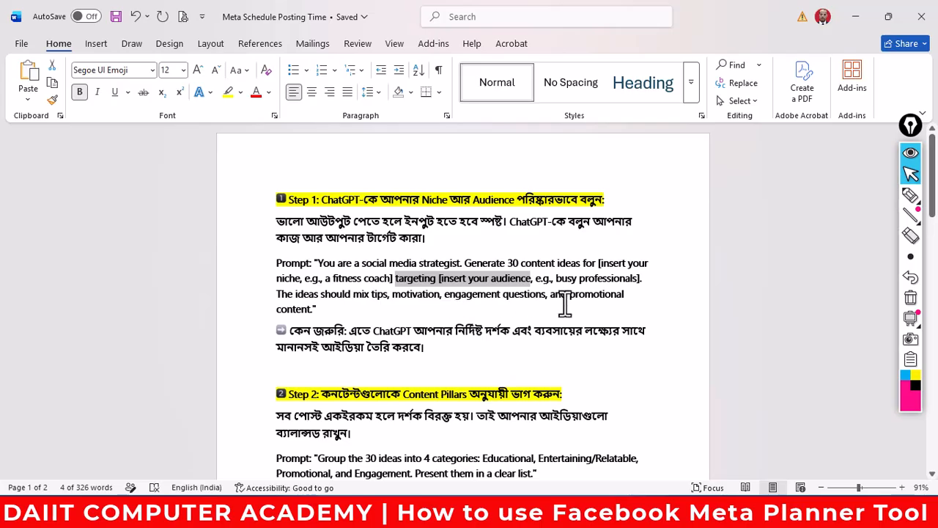
- Copy Step 1's full 30-content-ideas prompt paragraph from Word and switch to ChatGPT
{"action": "left_click", "coordinate": [338, 309]}
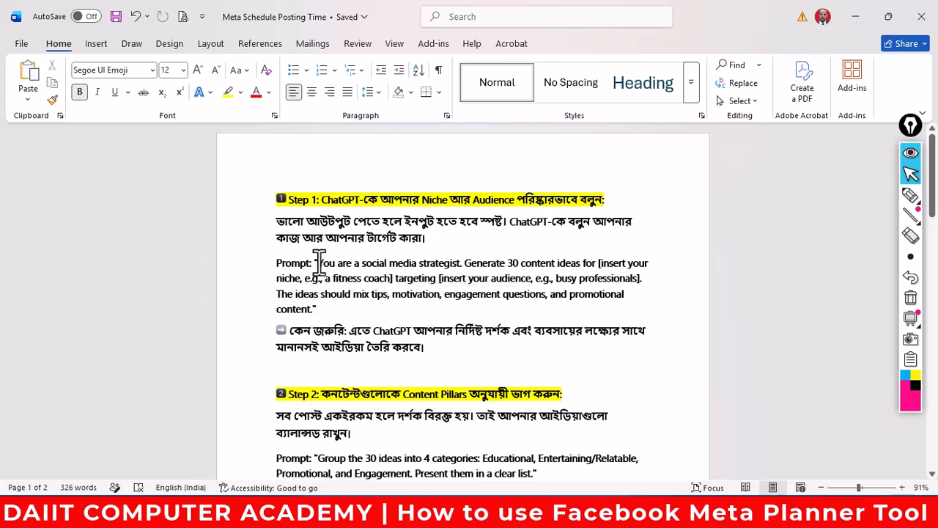
{"action": "left_click_drag", "start_coordinate": [320, 263], "coordinate": [313, 310]}
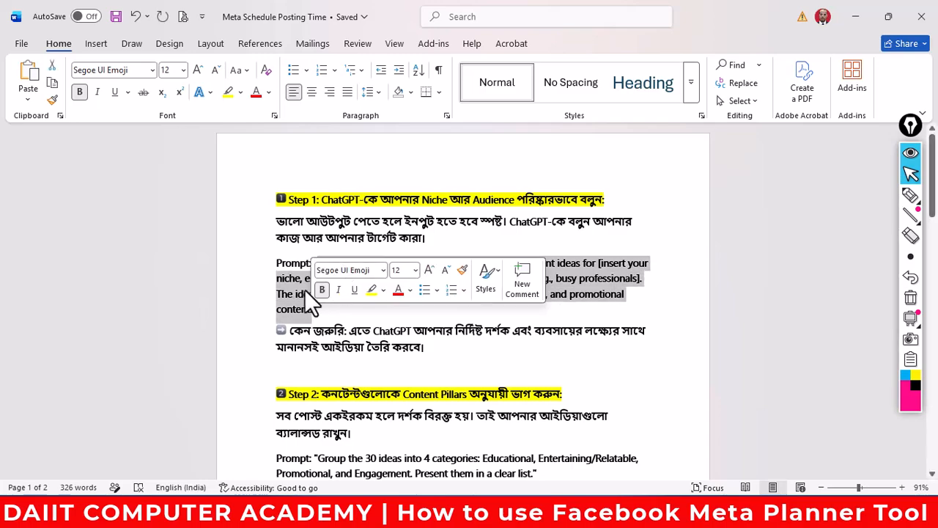
{"action": "right_click", "coordinate": [295, 290]}
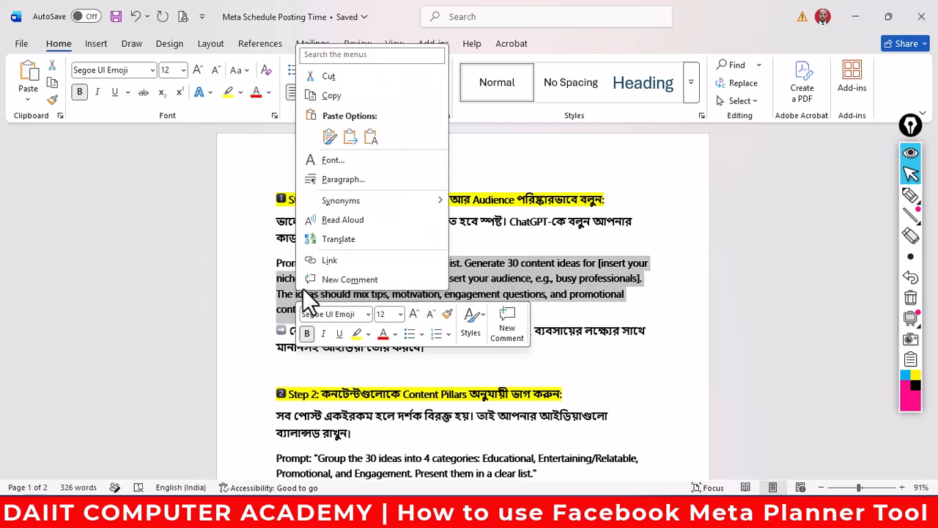
{"action": "left_click", "coordinate": [342, 98]}
{"action": "mouse_move", "coordinate": [333, 517]}
{"action": "left_click", "coordinate": [249, 465]}
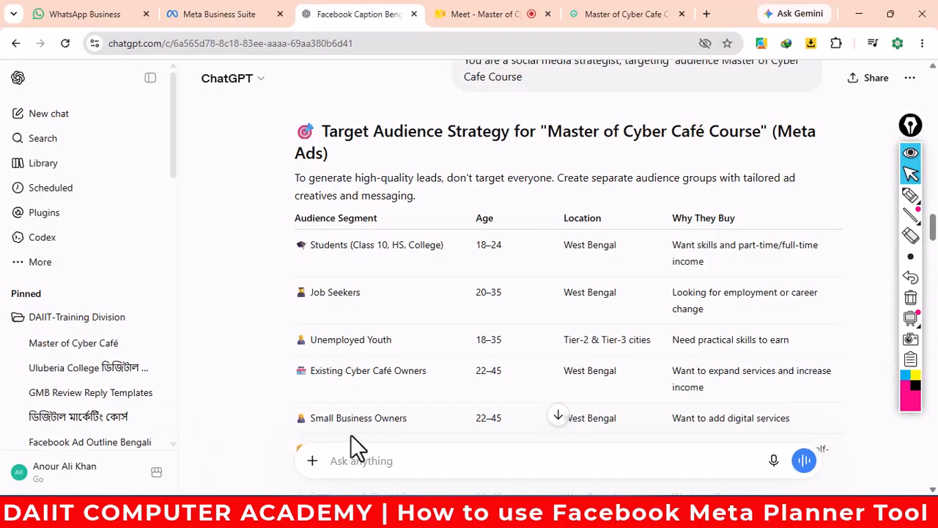
- Paste the 30-content-ideas prompt and replace its niche placeholder with 'Master of Cyber Cafe Course'
{"action": "scroll", "coordinate": [419, 424], "scroll_direction": "down", "scroll_amount": 2}
{"action": "left_click", "coordinate": [375, 462]}
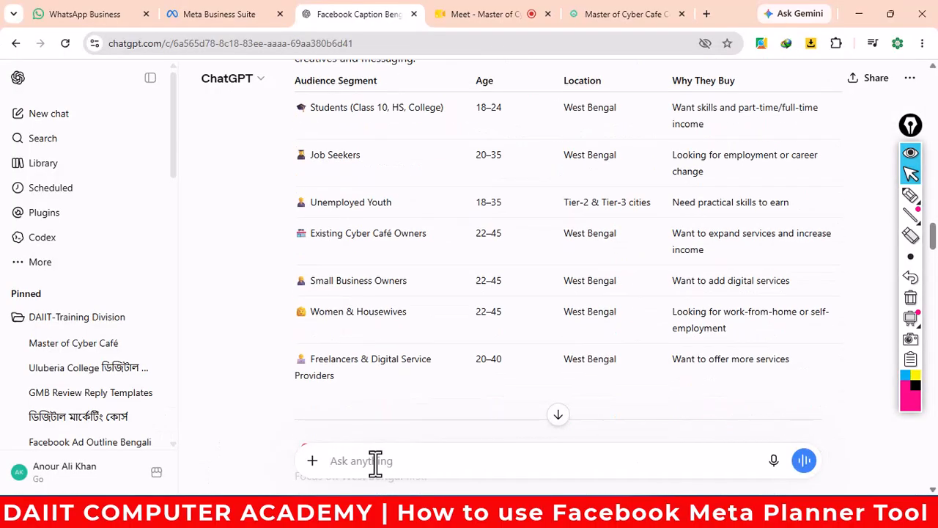
{"action": "key", "text": "ctrl+v"}
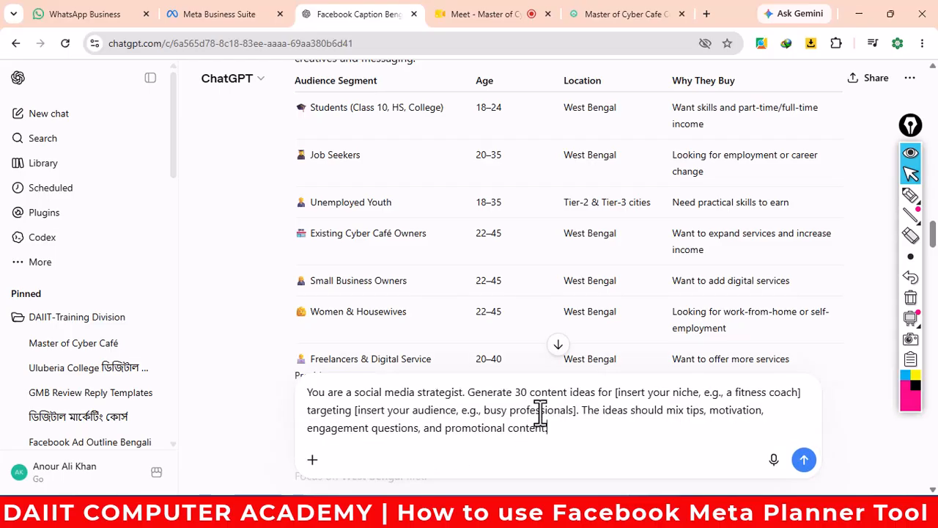
{"action": "left_click", "coordinate": [617, 18]}
{"action": "right_click", "coordinate": [402, 189]}
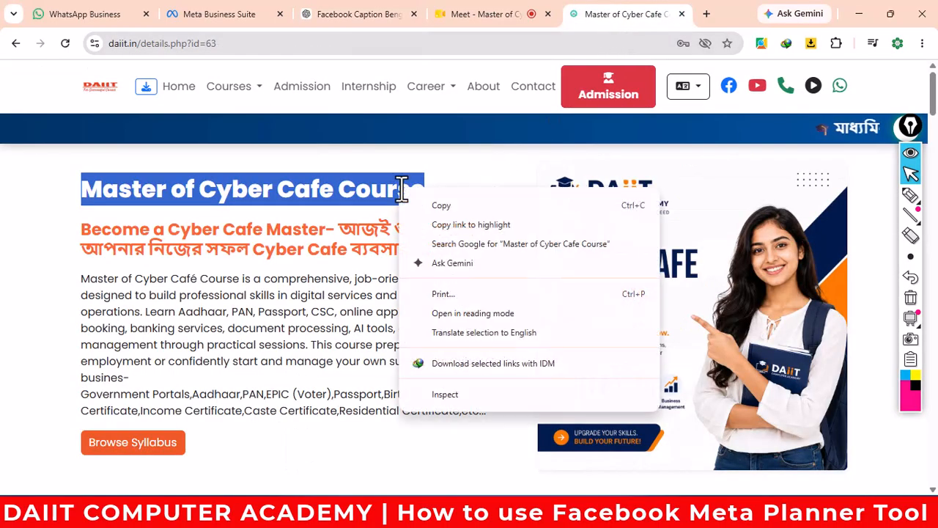
{"action": "left_click", "coordinate": [439, 206]}
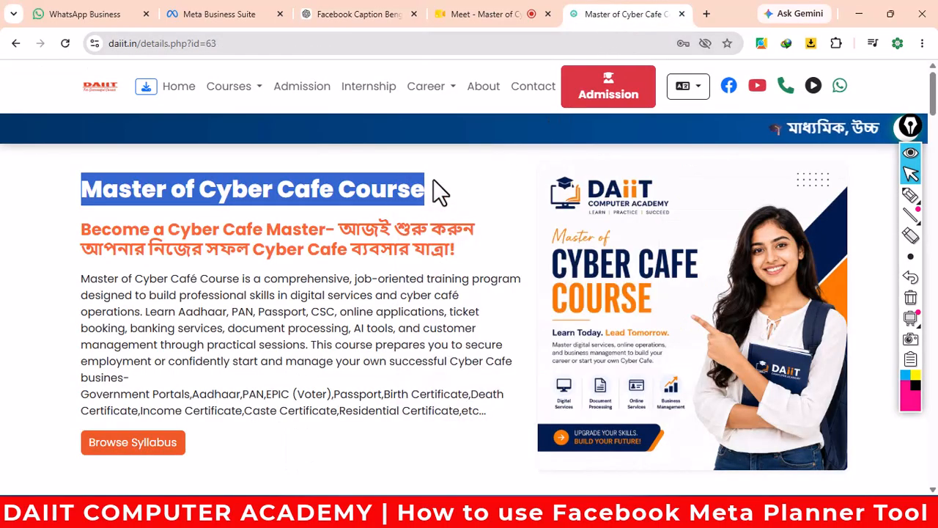
{"action": "left_click", "coordinate": [351, 15]}
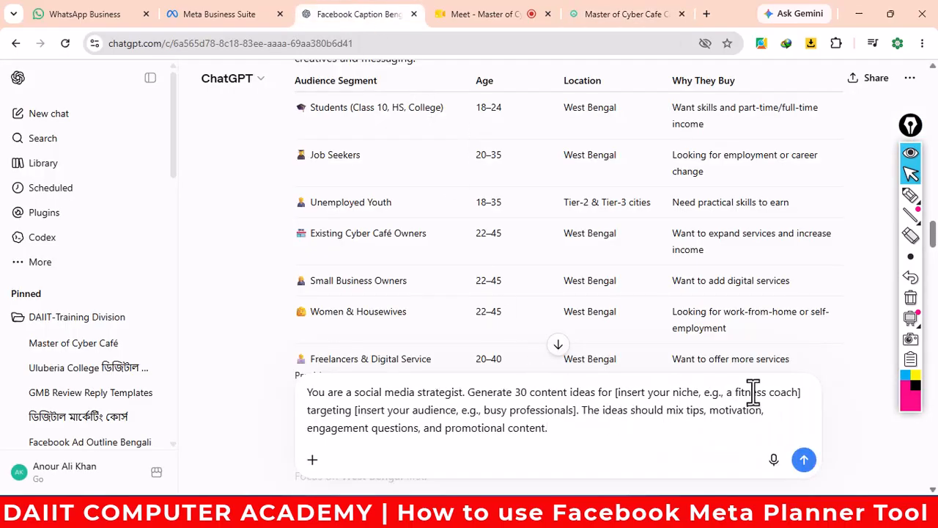
{"action": "left_click_drag", "start_coordinate": [797, 392], "coordinate": [623, 392]}
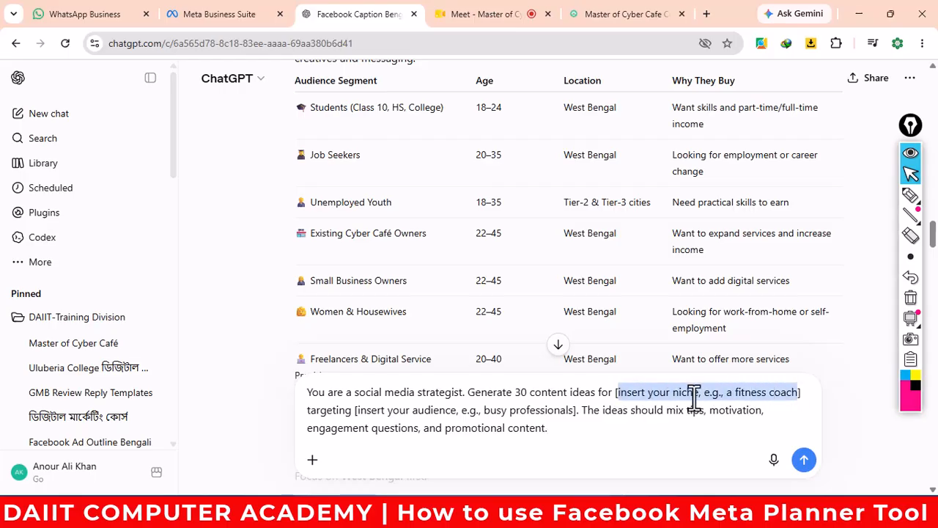
{"action": "key", "text": "ctrl+v"}
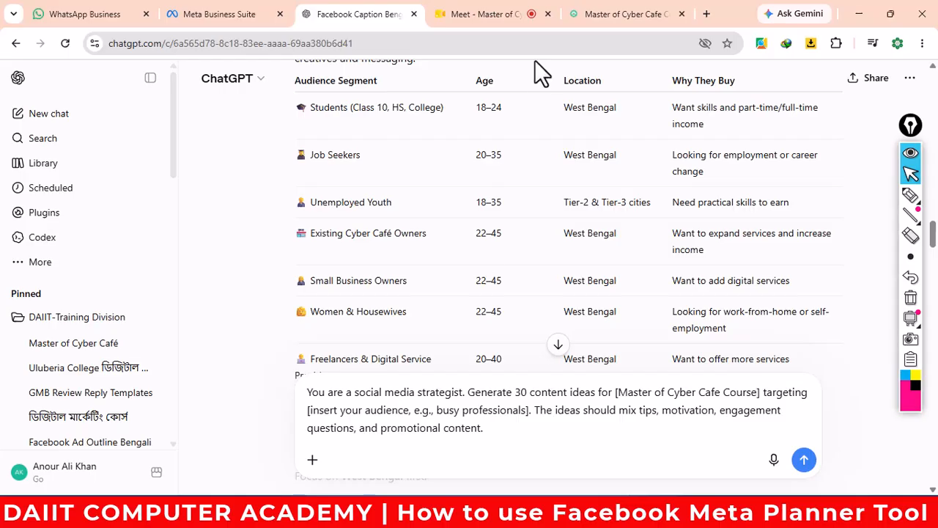
{"action": "scroll", "coordinate": [594, 284], "scroll_direction": "up", "scroll_amount": 2}
{"action": "scroll", "coordinate": [597, 297], "scroll_direction": "down", "scroll_amount": 2}
- Replace the audience placeholder with 'Students (Class 10, HS, College)' and add Job Seekers
{"action": "left_click_drag", "start_coordinate": [308, 108], "coordinate": [444, 111]}
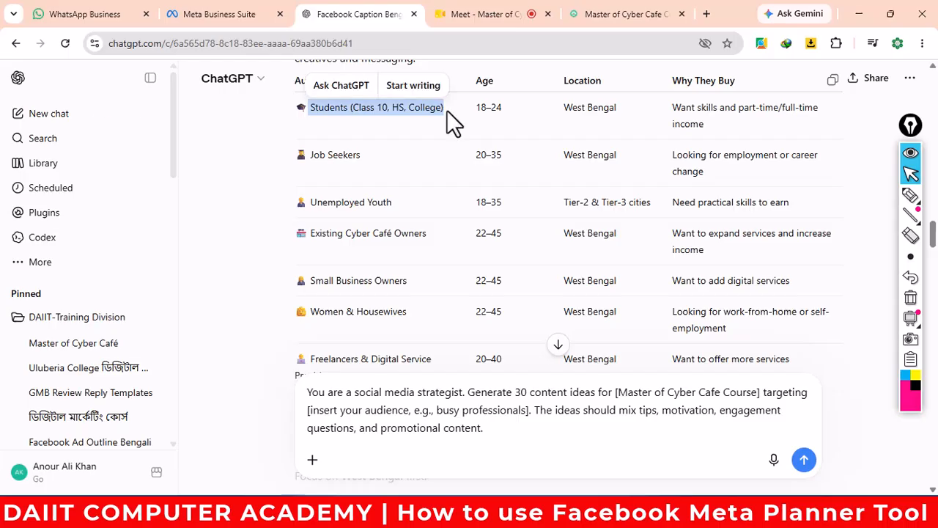
{"action": "key", "text": "ctrl+c"}
{"action": "left_click_drag", "start_coordinate": [527, 410], "coordinate": [310, 412]}
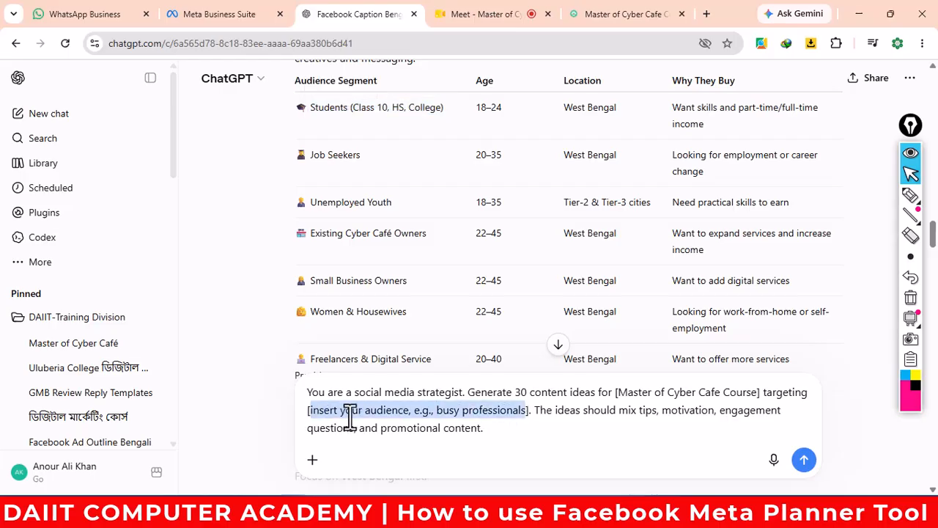
{"action": "key", "text": "ctrl+v"}
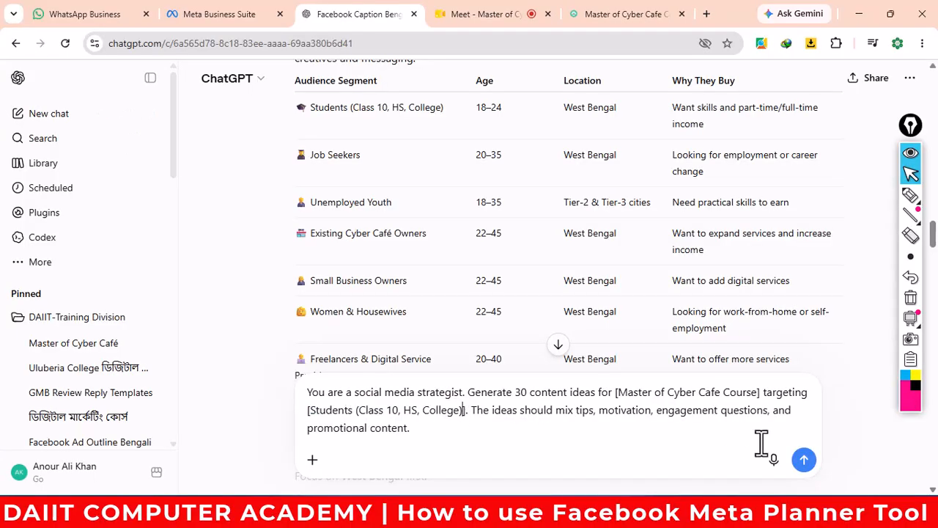
{"action": "type", "text": "]"}
{"action": "left_click_drag", "start_coordinate": [360, 156], "coordinate": [313, 162]}
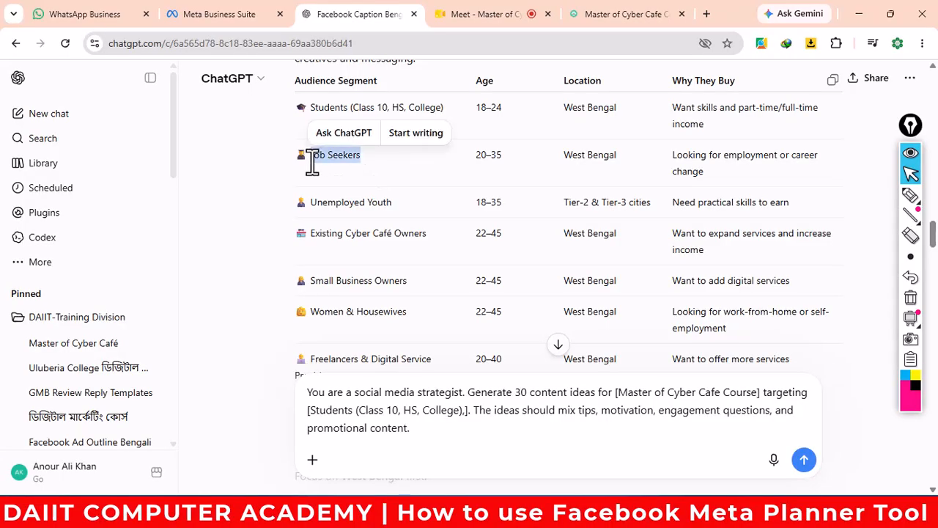
{"action": "left_click", "coordinate": [467, 411]}
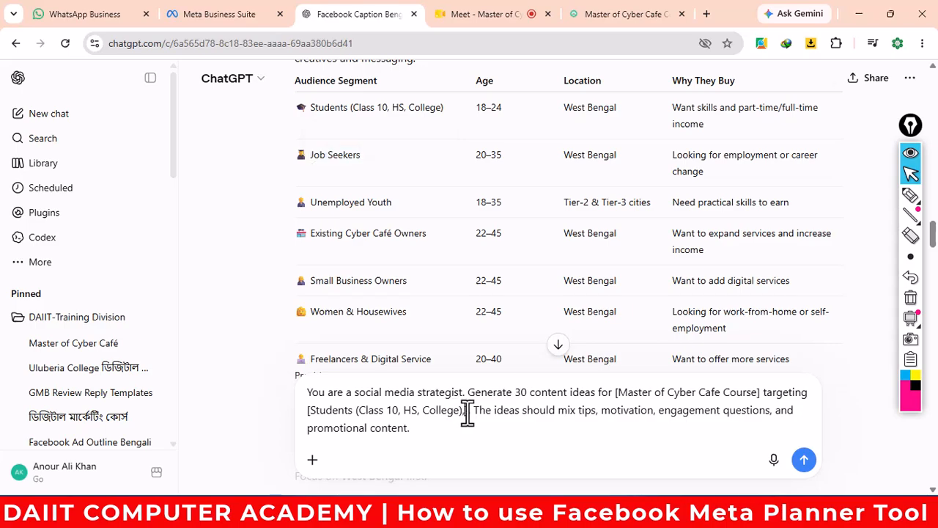
{"action": "type", "text": ","}
{"action": "key", "text": "ctrl+v"}
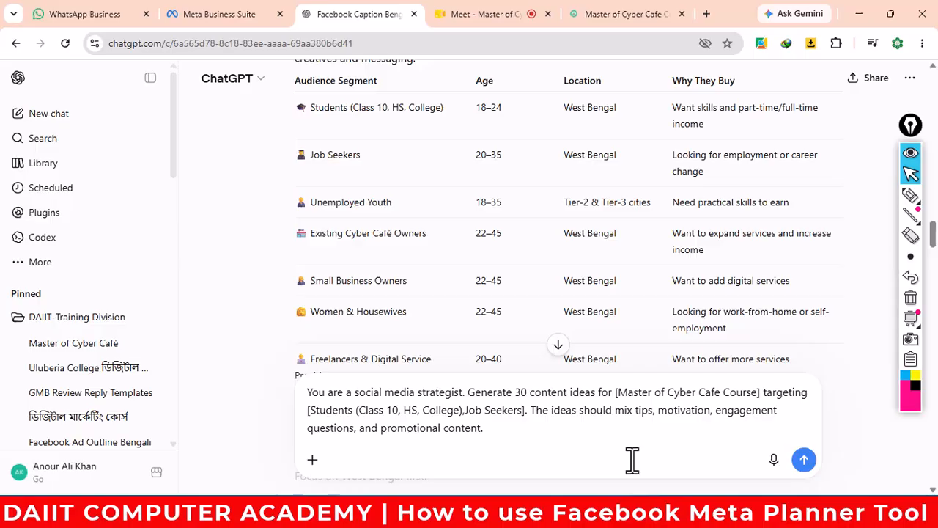
{"action": "type", "text": ","}
- Add Unemployed Youth and Existing Cyber Café Owners to the prompt's audience list
{"action": "left_click_drag", "start_coordinate": [400, 204], "coordinate": [308, 203]}
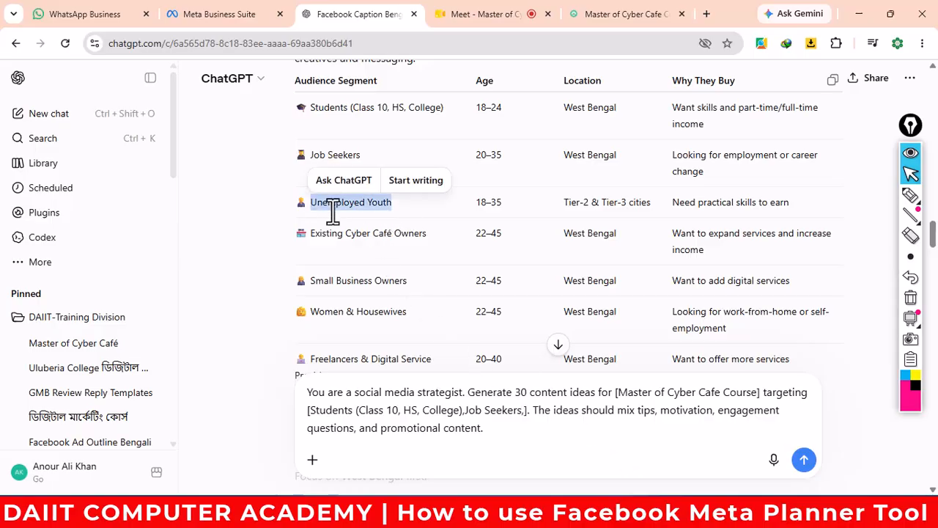
{"action": "left_click", "coordinate": [524, 412]}
{"action": "type", "text": ","}
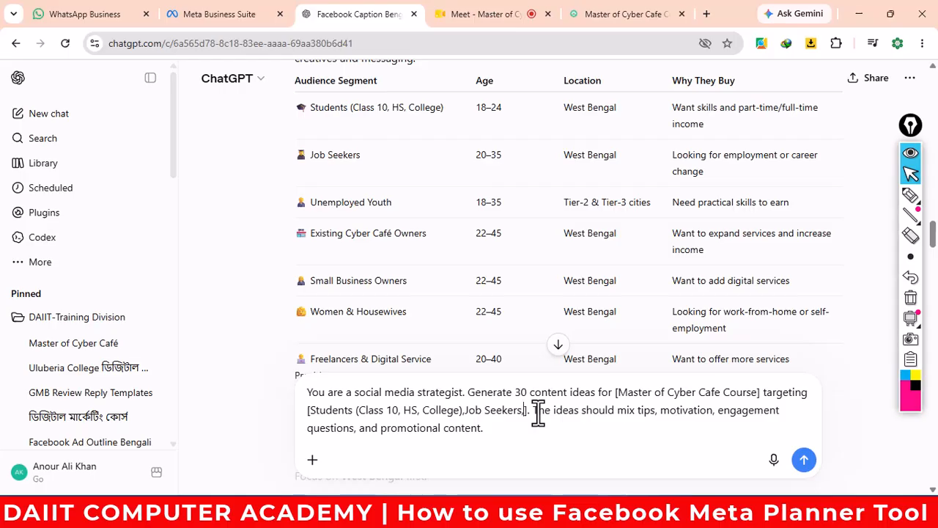
{"action": "key", "text": "ctrl+v"}
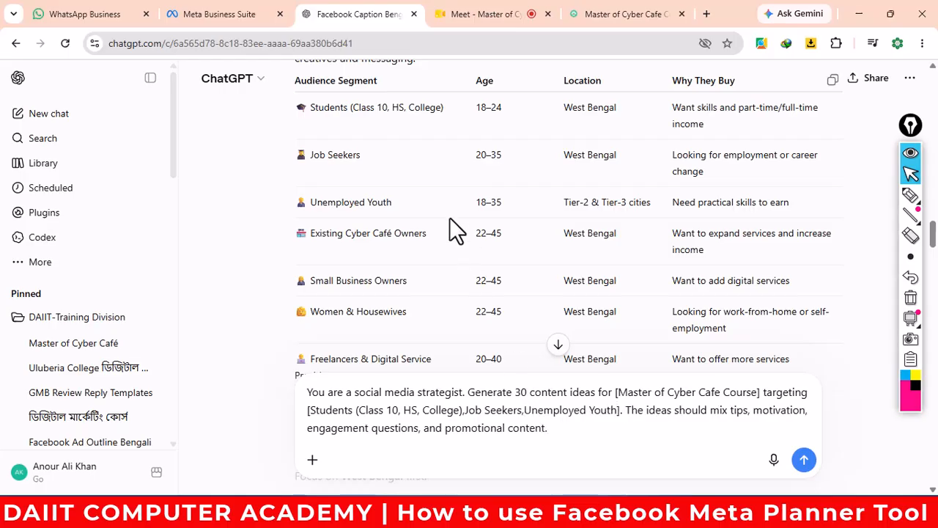
{"action": "left_click_drag", "start_coordinate": [432, 236], "coordinate": [319, 238]}
{"action": "right_click", "coordinate": [319, 238]}
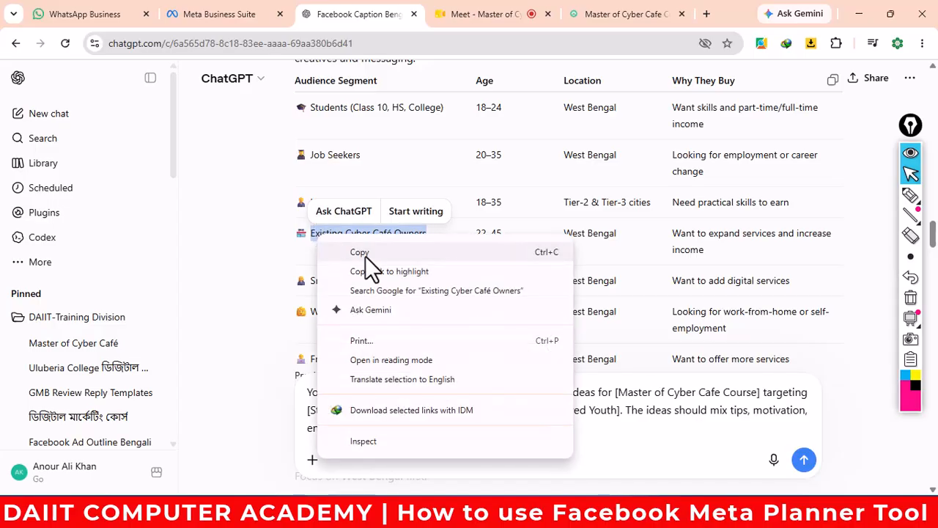
{"action": "left_click", "coordinate": [364, 253]}
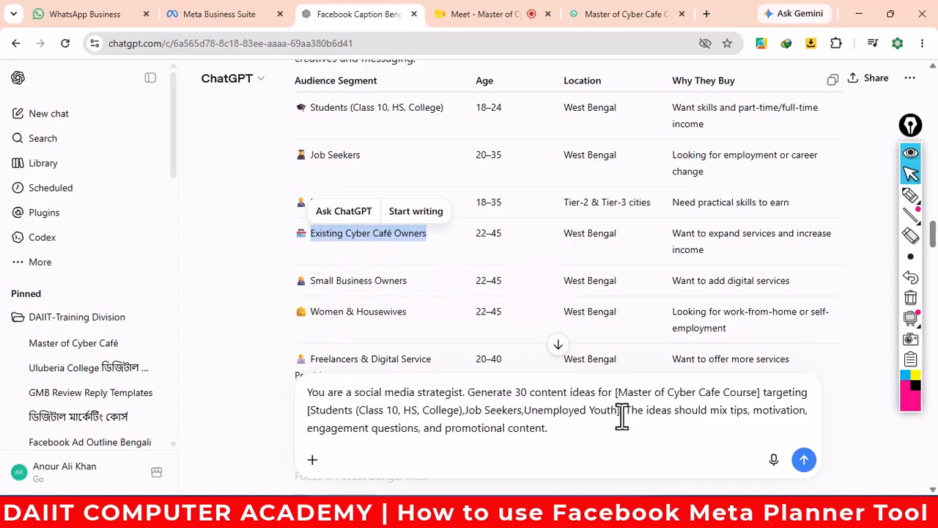
{"action": "left_click", "coordinate": [618, 412]}
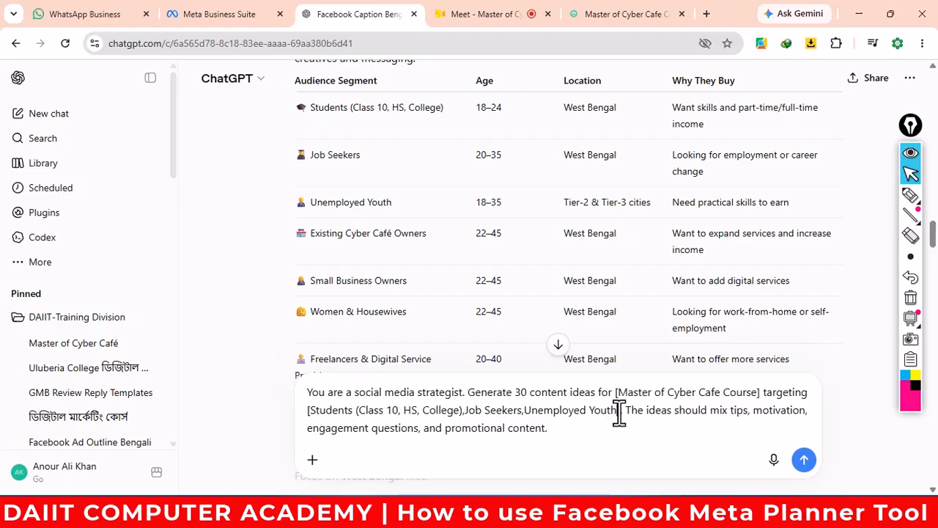
{"action": "type", "text": ","}
{"action": "key", "text": "ctrl+v"}
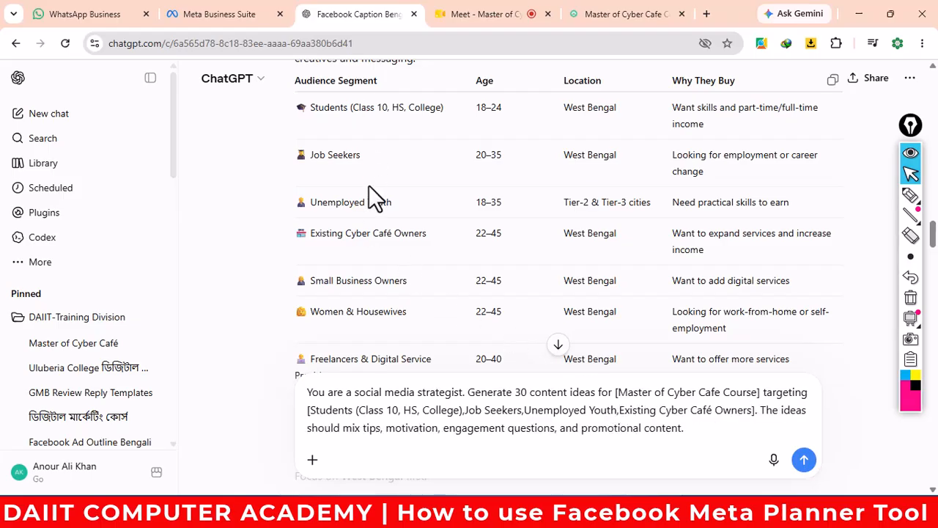
- Add Women & Housewives to the audience, then a new line 'Language to Bengali'
{"action": "triple_click", "coordinate": [348, 316]}
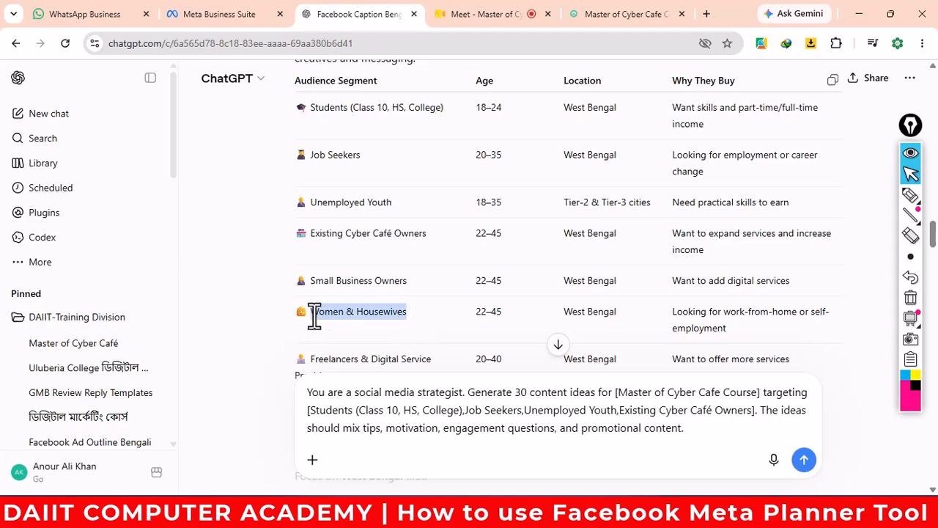
{"action": "right_click", "coordinate": [327, 316]}
{"action": "left_click", "coordinate": [376, 106]}
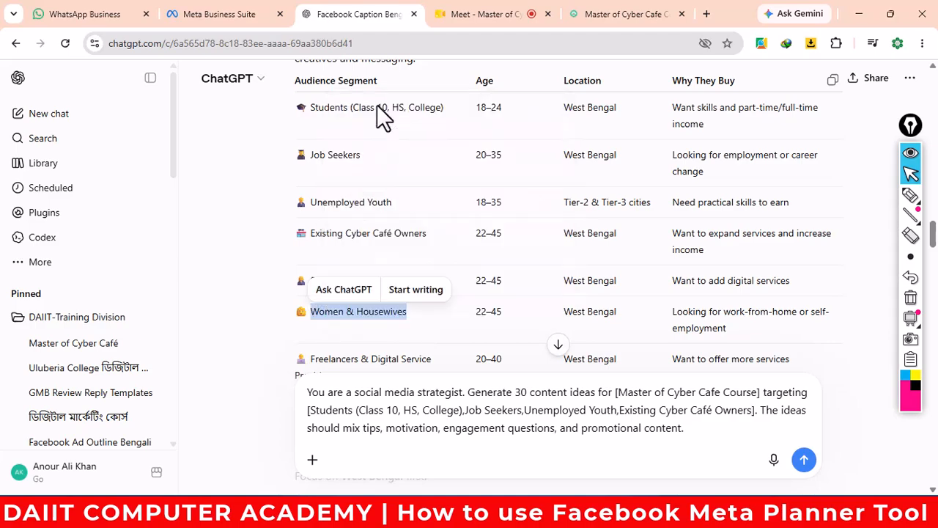
{"action": "left_click", "coordinate": [752, 412]}
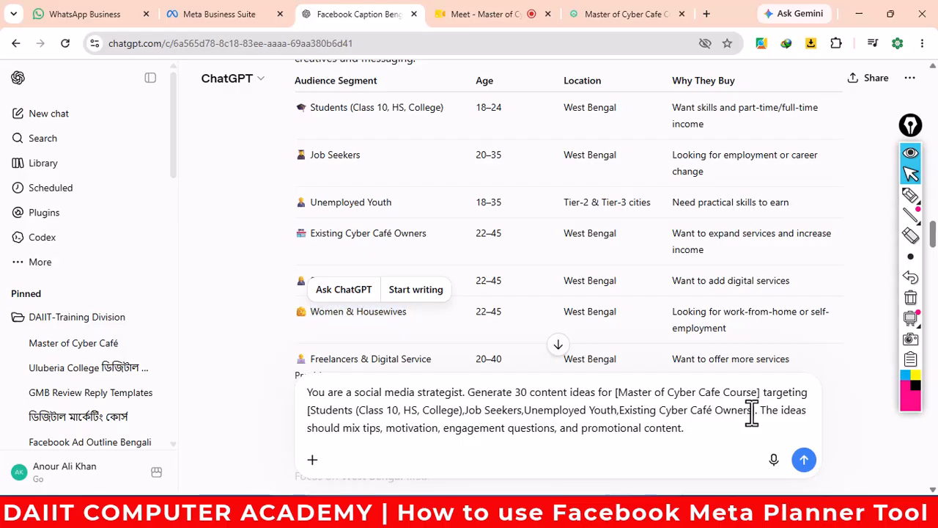
{"action": "type", "text": ","}
{"action": "key", "text": "ctrl+v"}
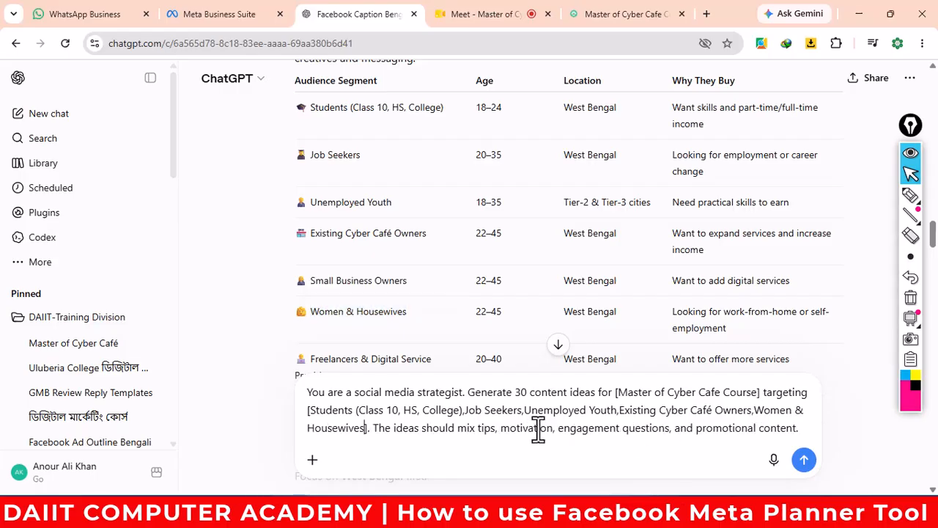
{"action": "scroll", "coordinate": [685, 412], "scroll_direction": "down", "scroll_amount": 2}
{"action": "scroll", "coordinate": [786, 407], "scroll_direction": "down", "scroll_amount": 2}
{"action": "left_click", "coordinate": [804, 427]}
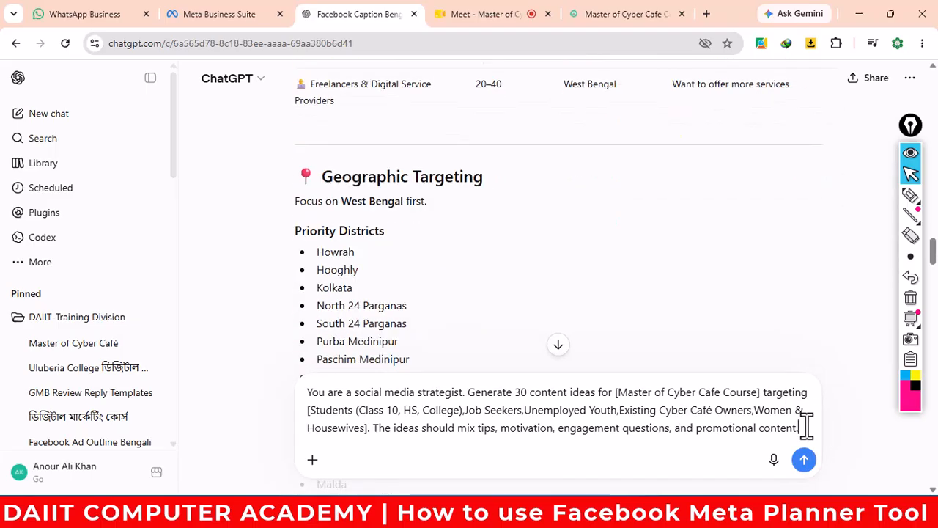
{"action": "key", "text": "shift+Return"}
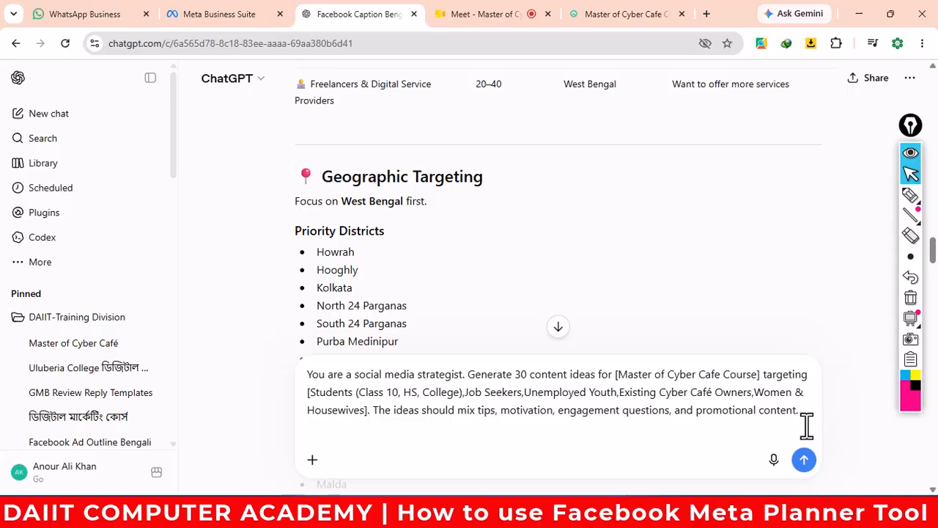
{"action": "type", "text": "Langua"}
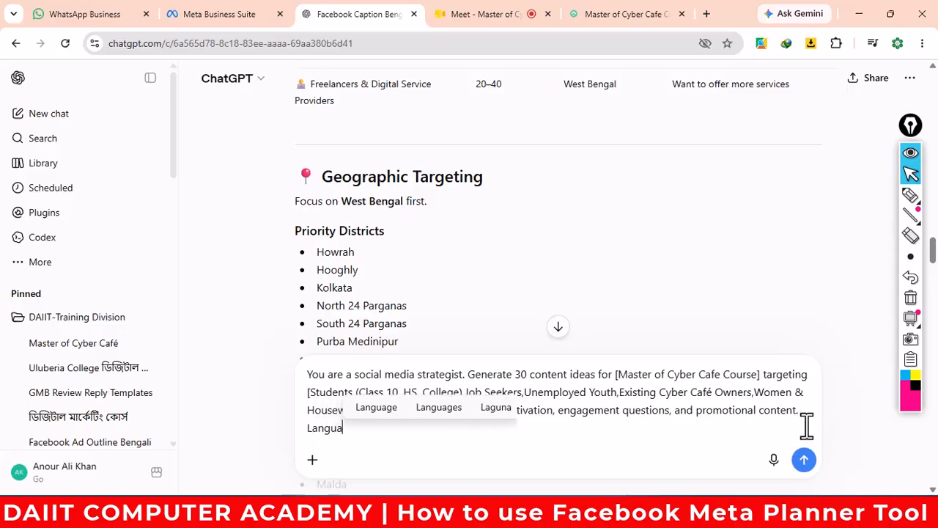
{"action": "type", "text": "ge to B"}
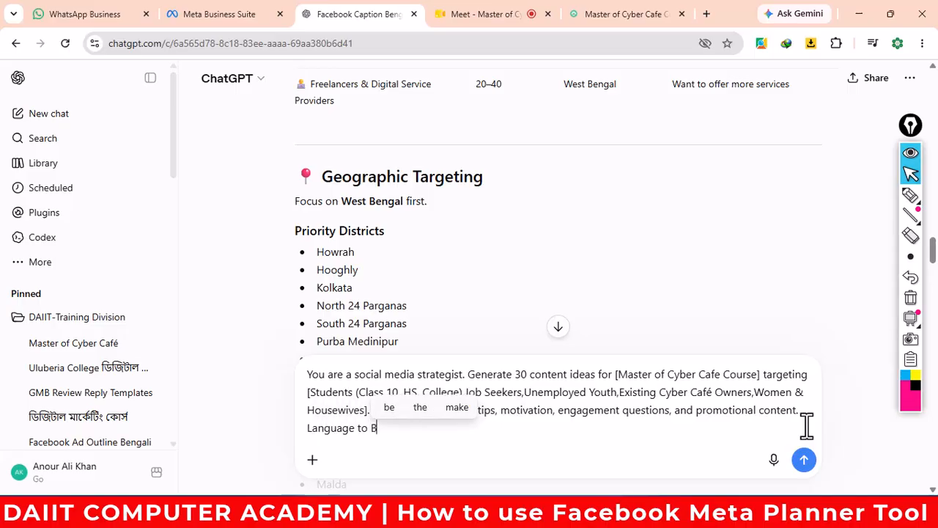
{"action": "type", "text": "engali"}
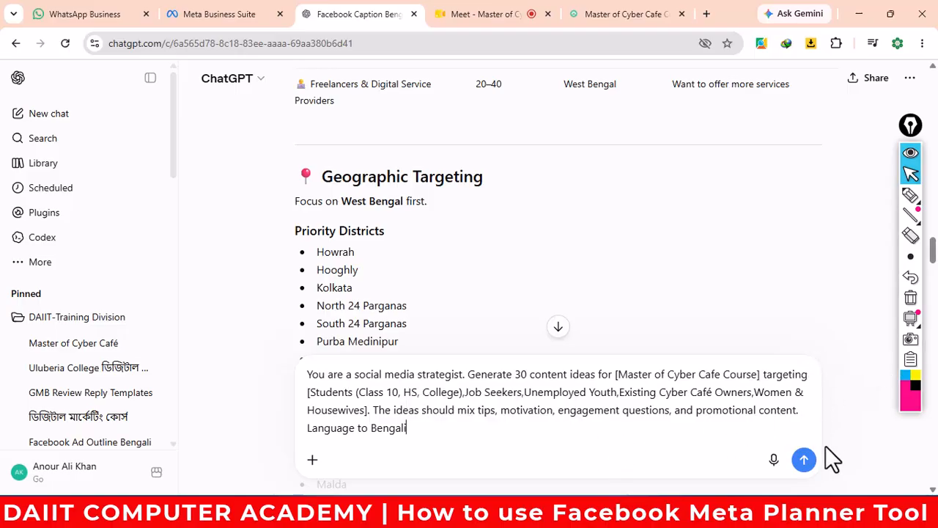
- Send the request and review the Bengali 30-day table, highlighting its Educational row
{"action": "left_click", "coordinate": [804, 460]}
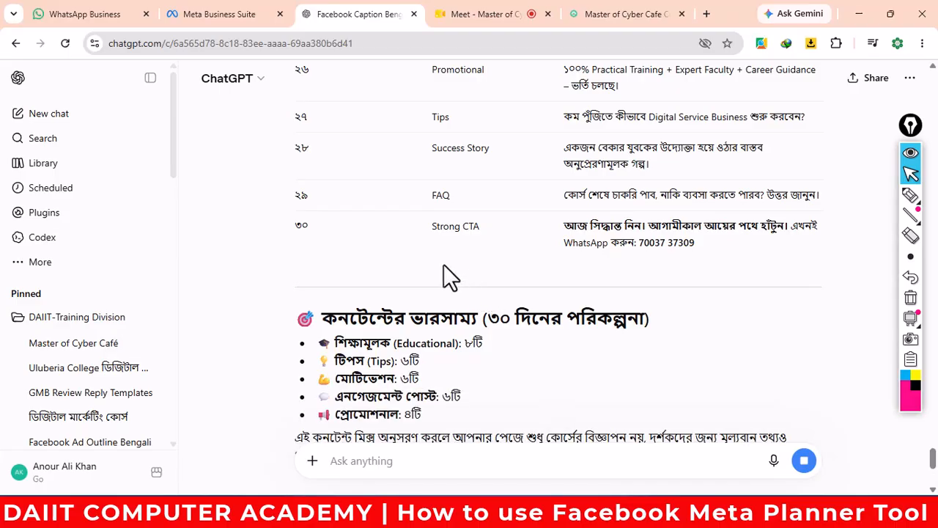
{"action": "scroll", "coordinate": [351, 264], "scroll_direction": "up", "scroll_amount": 8}
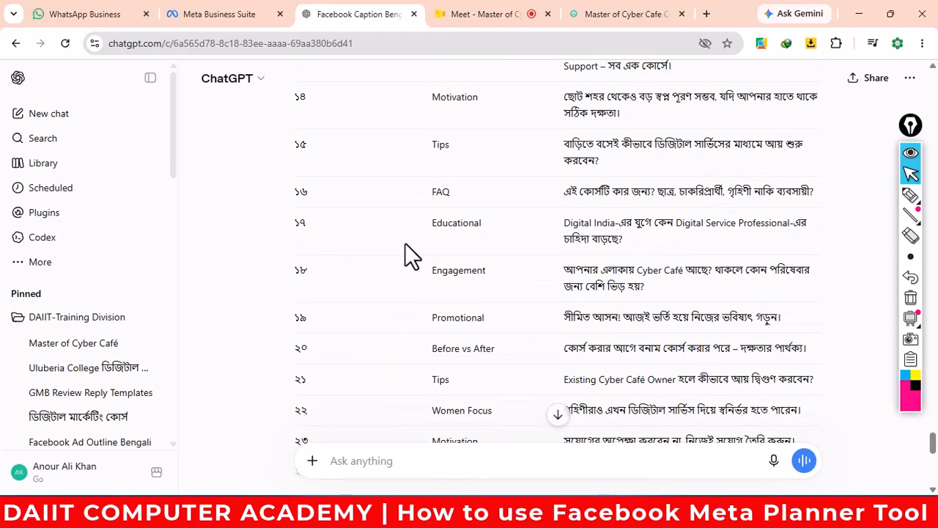
{"action": "scroll", "coordinate": [404, 243], "scroll_direction": "up", "scroll_amount": 8}
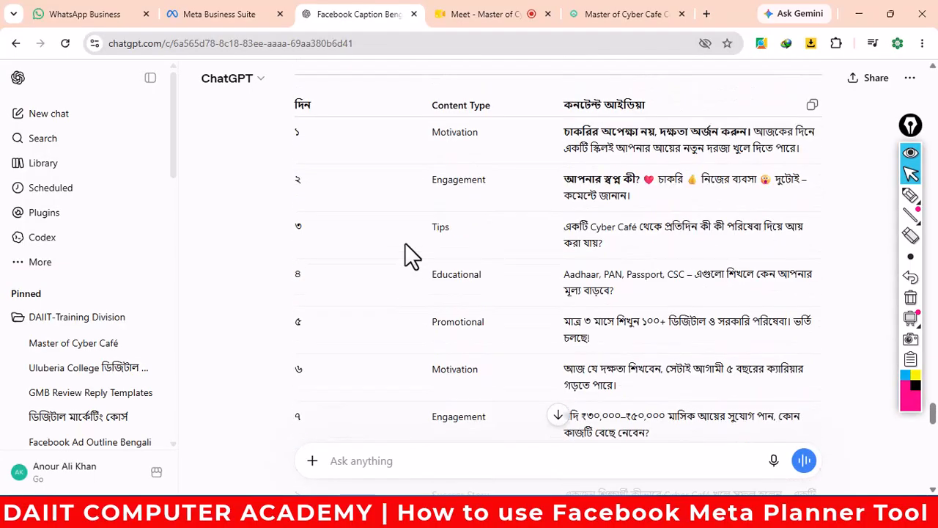
{"action": "scroll", "coordinate": [480, 235], "scroll_direction": "up", "scroll_amount": 1}
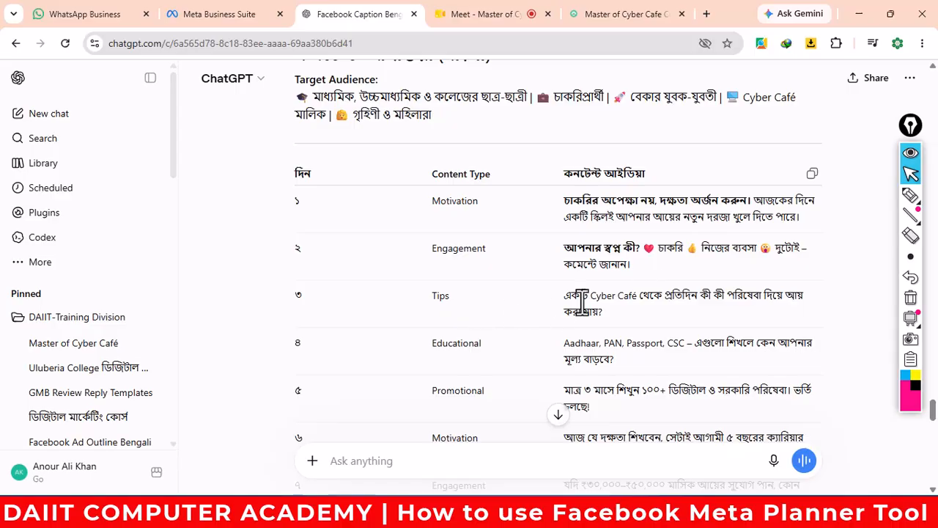
{"action": "left_click_drag", "start_coordinate": [433, 348], "coordinate": [486, 348]}
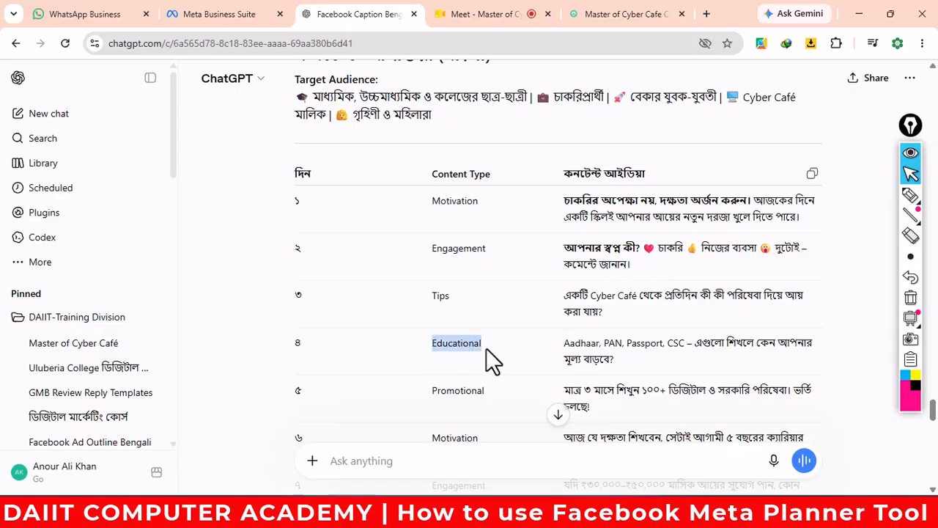
{"action": "left_click", "coordinate": [630, 365]}
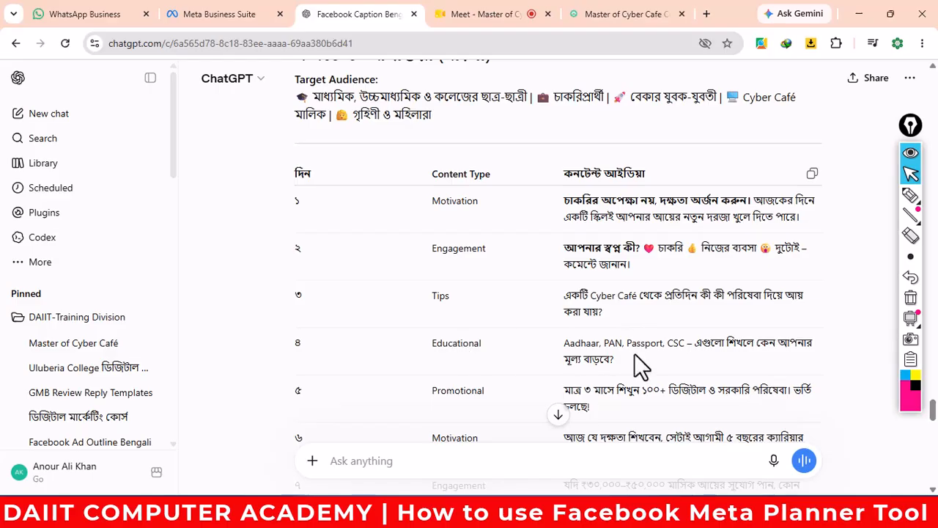
{"action": "left_click_drag", "start_coordinate": [428, 346], "coordinate": [612, 364]}
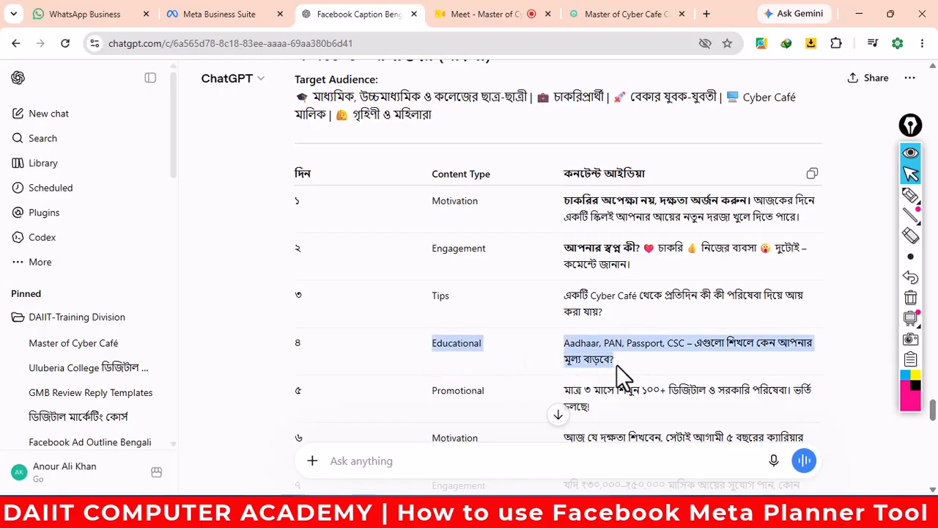
{"action": "left_click", "coordinate": [500, 375]}
{"action": "left_click", "coordinate": [358, 461]}
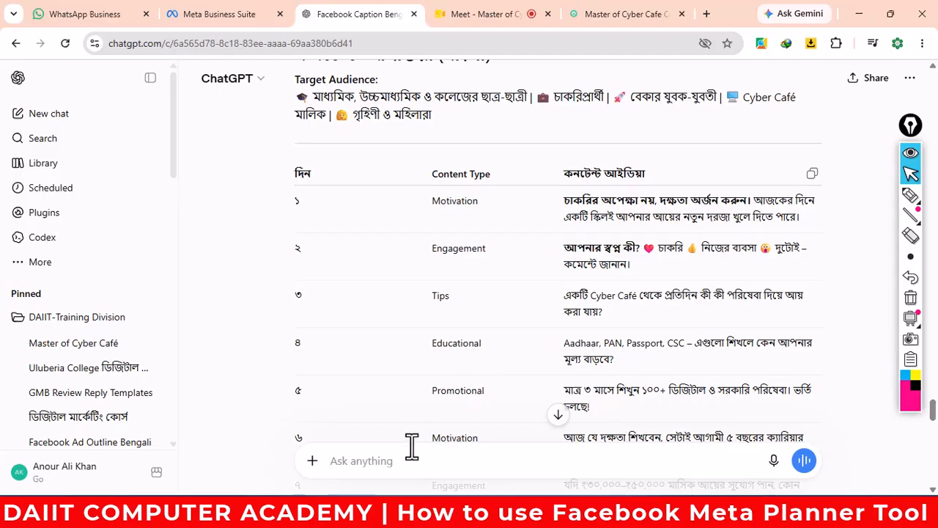
- Paste the earlier prompt's role sentence into a new ChatGPT message and add 'create'
{"action": "scroll", "coordinate": [416, 454], "scroll_direction": "up", "scroll_amount": 5}
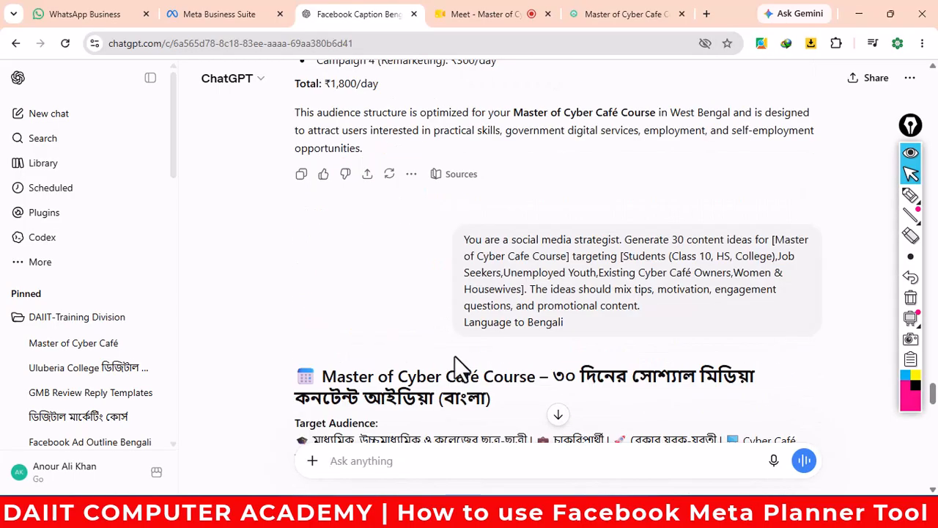
{"action": "left_click_drag", "start_coordinate": [465, 239], "coordinate": [622, 240]}
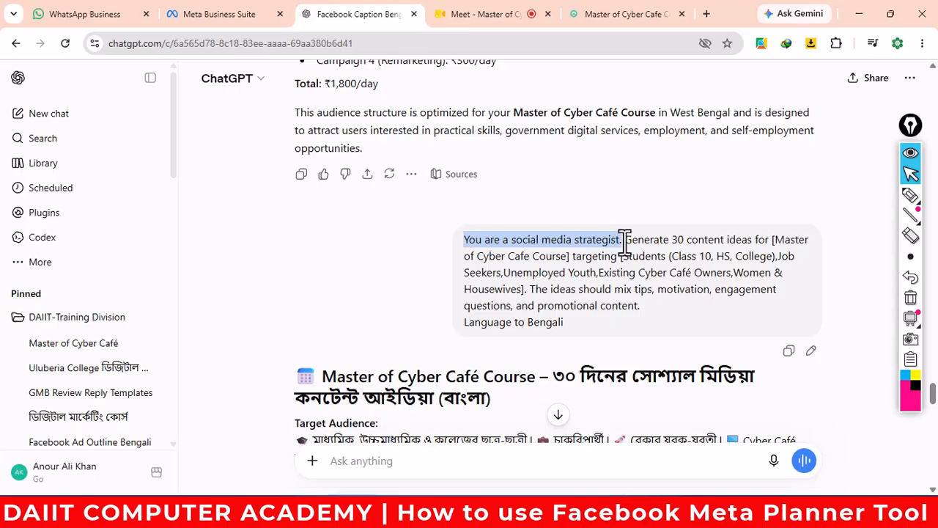
{"action": "right_click", "coordinate": [622, 249]}
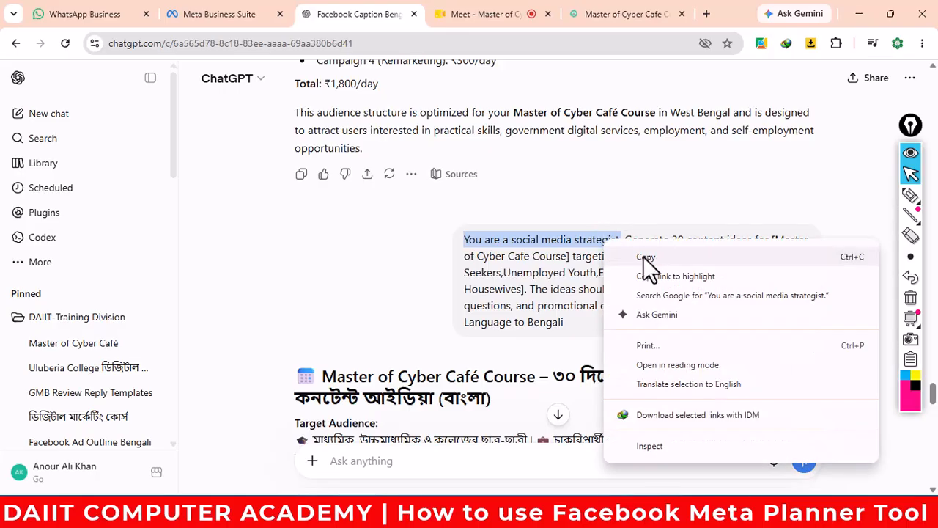
{"action": "left_click", "coordinate": [644, 257]}
{"action": "left_click", "coordinate": [376, 460]}
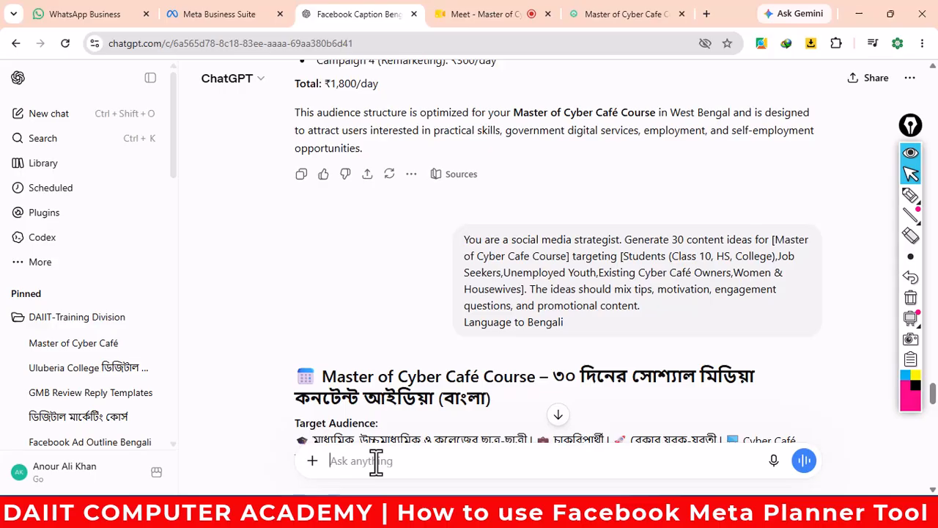
{"action": "key", "text": "ctrl+v"}
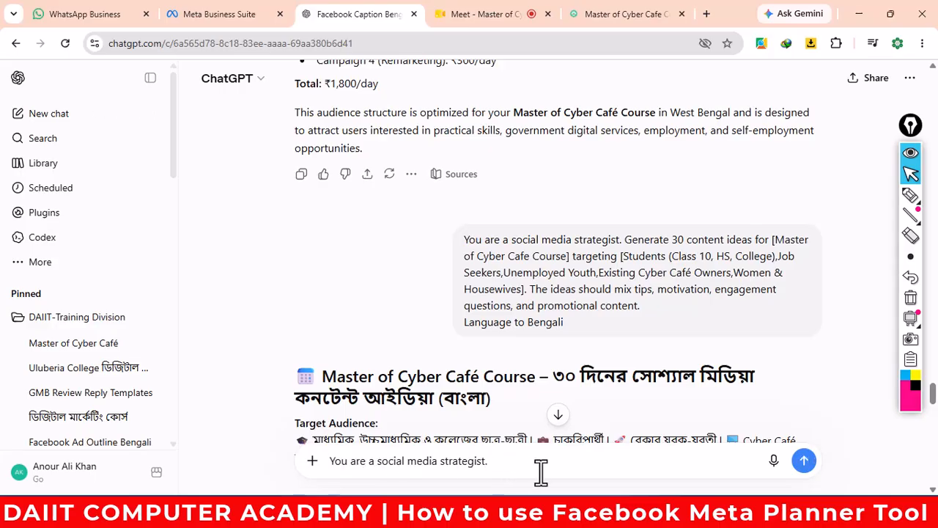
{"action": "type", "text": "create"}
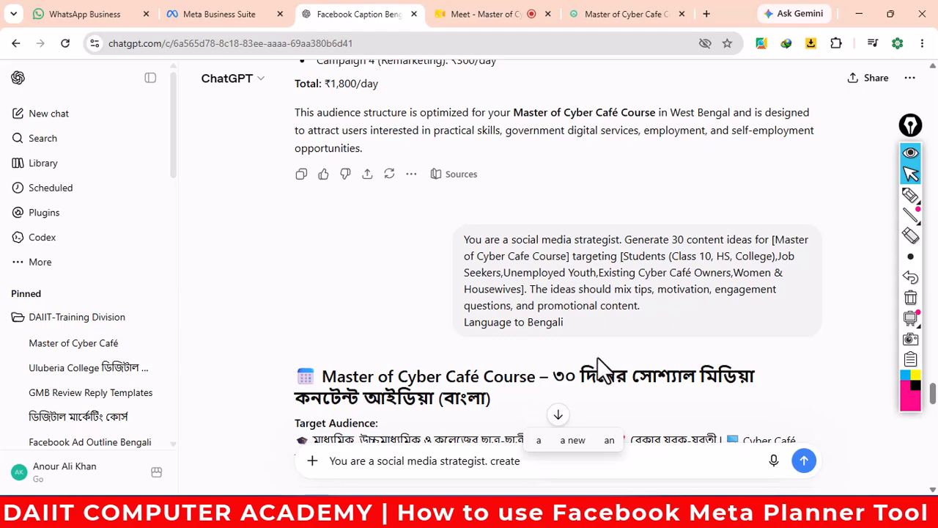
- Copy 'Educational' from the table into the draft and follow it with 'contents of'
{"action": "scroll", "coordinate": [598, 357], "scroll_direction": "down", "scroll_amount": 5}
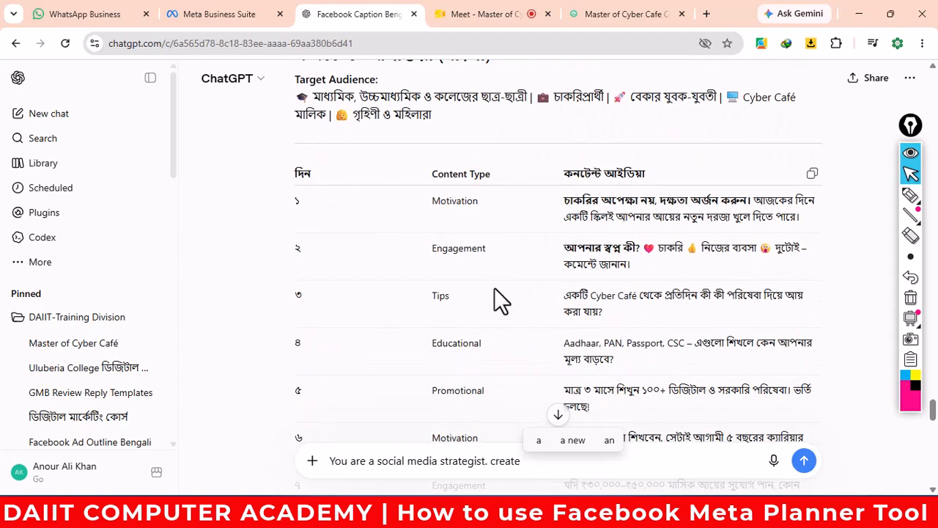
{"action": "left_click_drag", "start_coordinate": [432, 343], "coordinate": [493, 343]}
{"action": "right_click", "coordinate": [470, 344]}
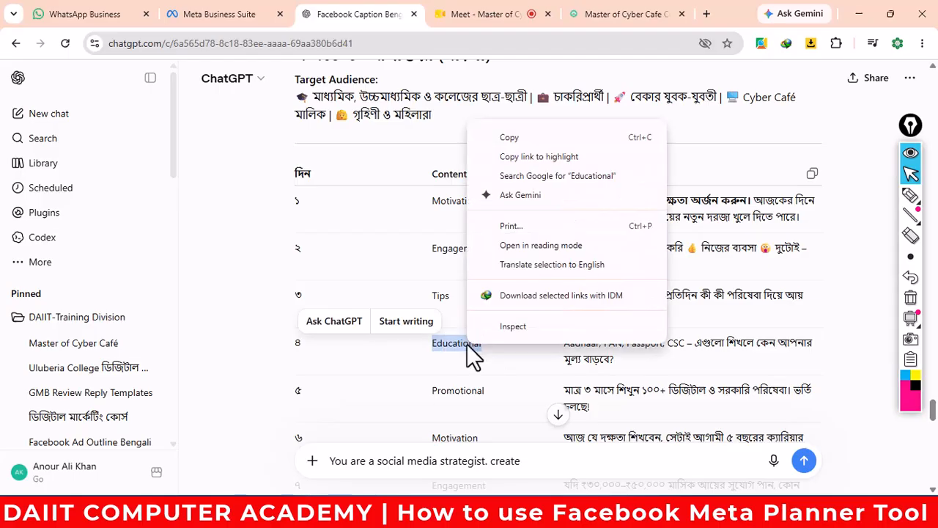
{"action": "left_click", "coordinate": [518, 137]}
{"action": "left_click", "coordinate": [534, 460]}
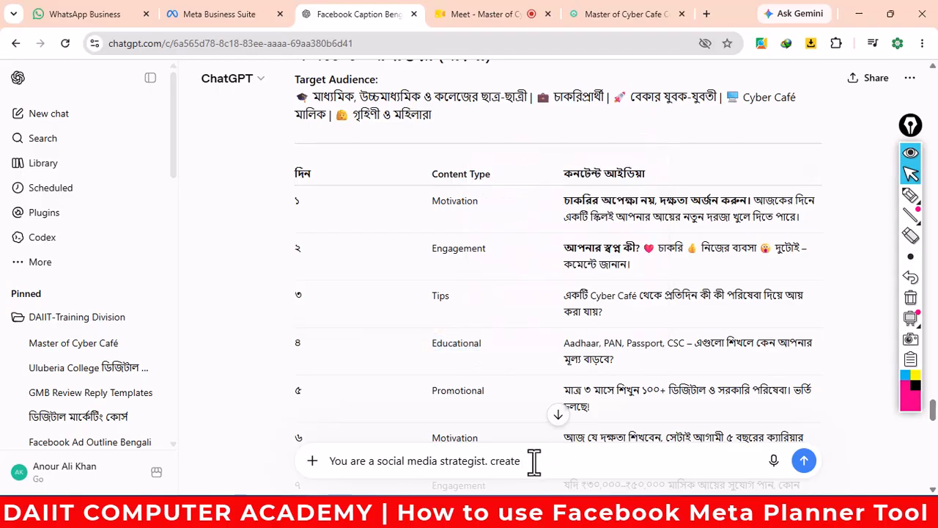
{"action": "key", "text": "ctrl+v"}
{"action": "type", "text": "con"}
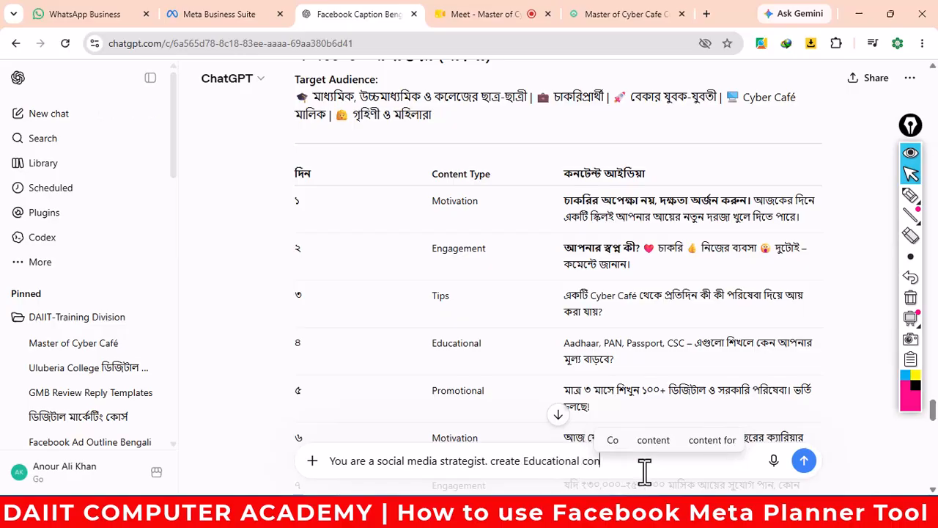
{"action": "type", "text": "tents "}
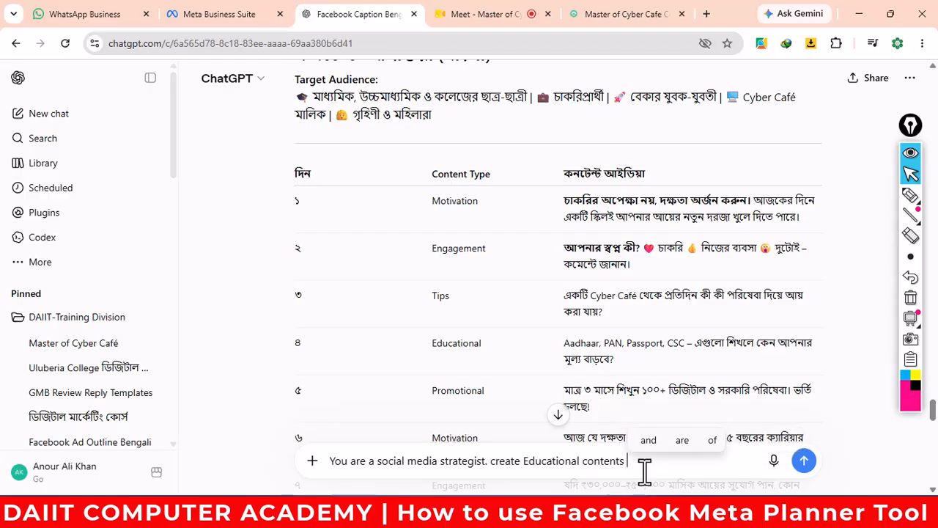
{"action": "type", "text": "inof"}
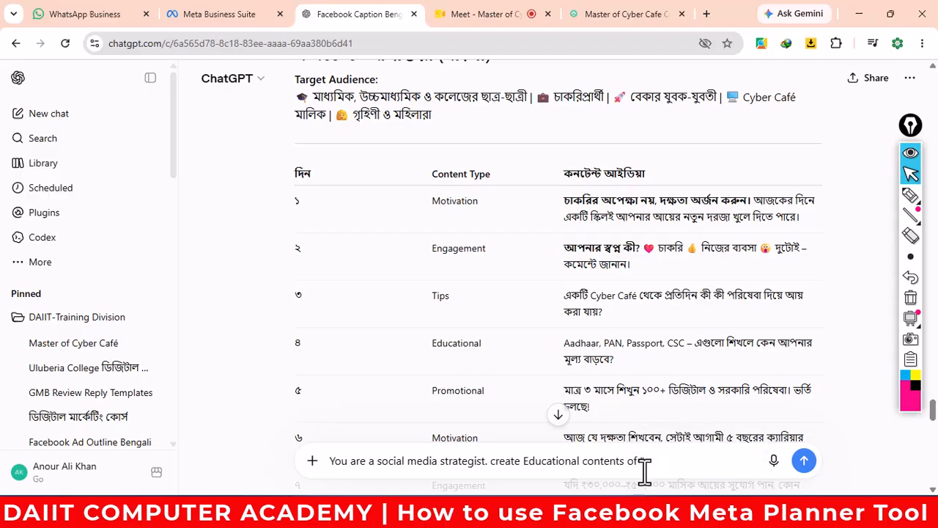
- Copy the title 'Master of Cyber Cafe Course' from the DAIIT course page
{"action": "left_click", "coordinate": [617, 14]}
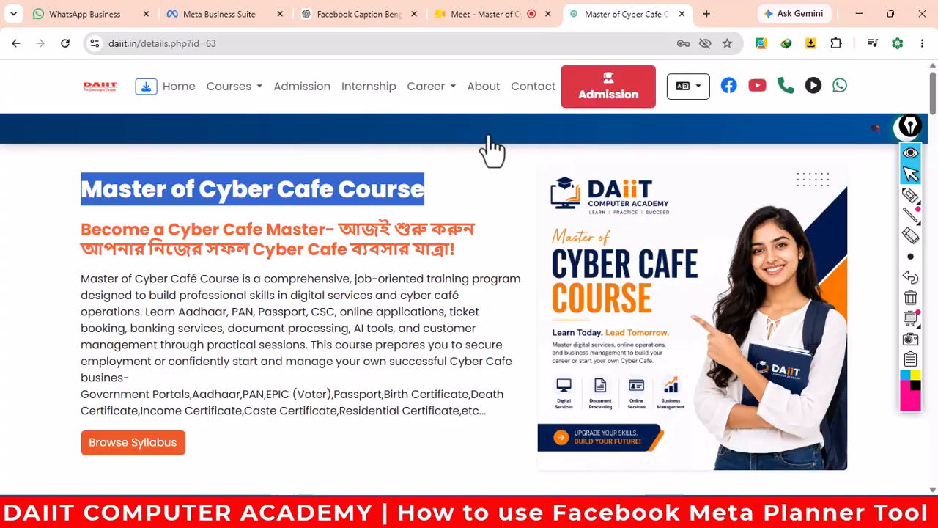
{"action": "right_click", "coordinate": [308, 196]}
{"action": "left_click", "coordinate": [344, 213]}
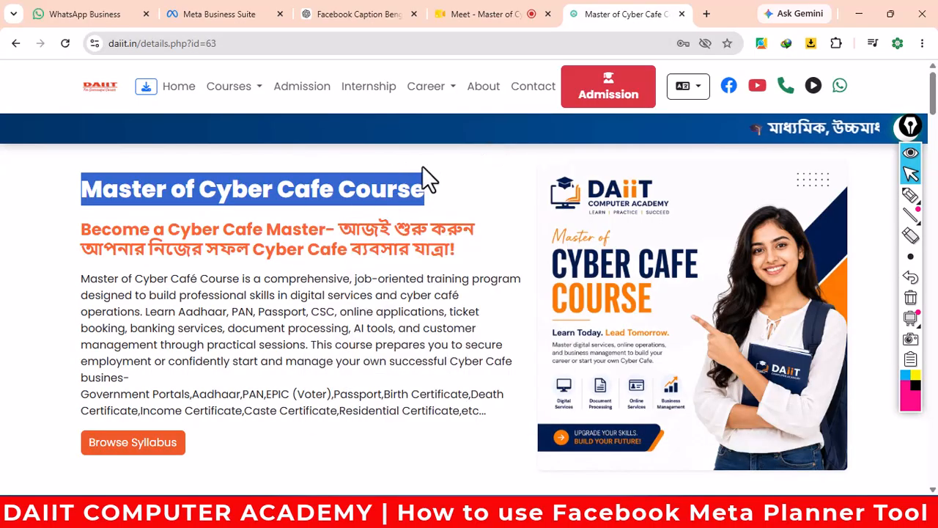
- Add the Master of Cyber Cafe Course title to the draft and specify Bengali as the language
{"action": "left_click", "coordinate": [343, 14]}
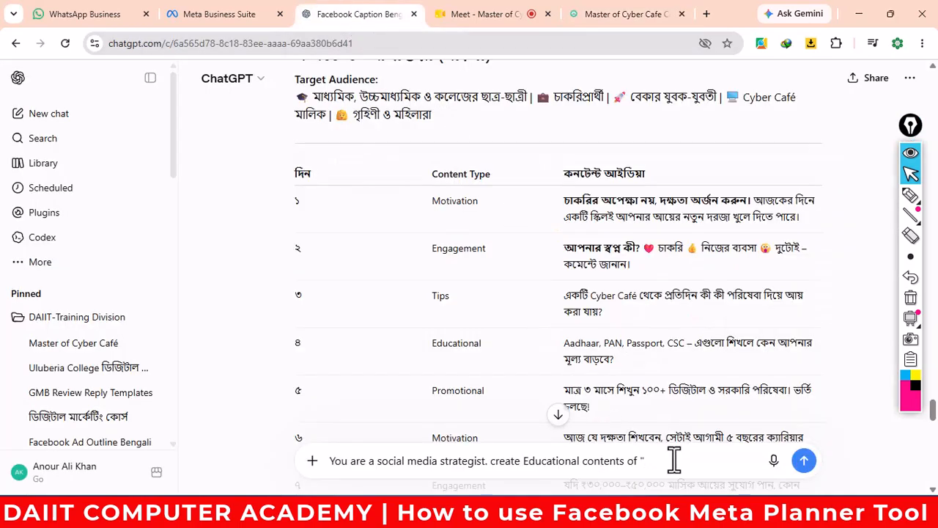
{"action": "key", "text": "ctrl+v"}
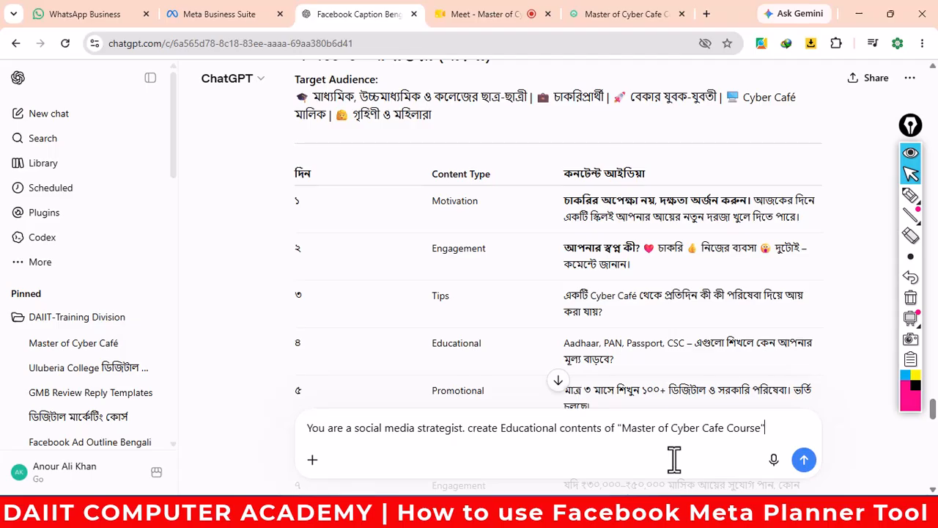
{"action": "type", "text": "\" of"}
{"action": "type", "text": "langua"}
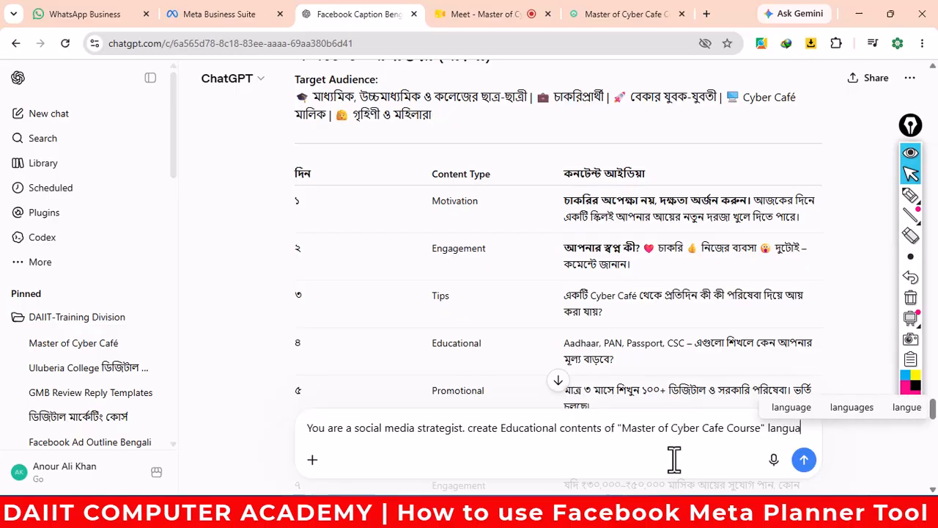
{"action": "type", "text": "ge to"}
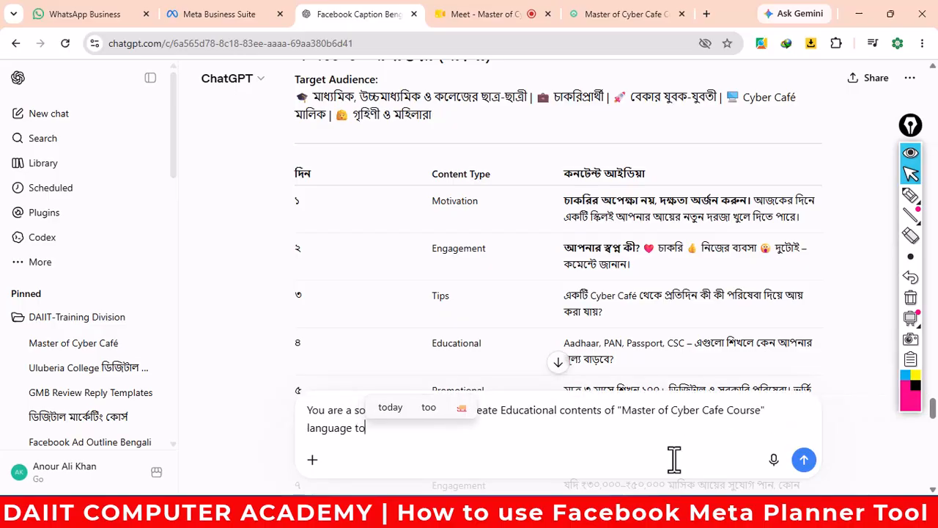
{"action": "type", "text": " be "}
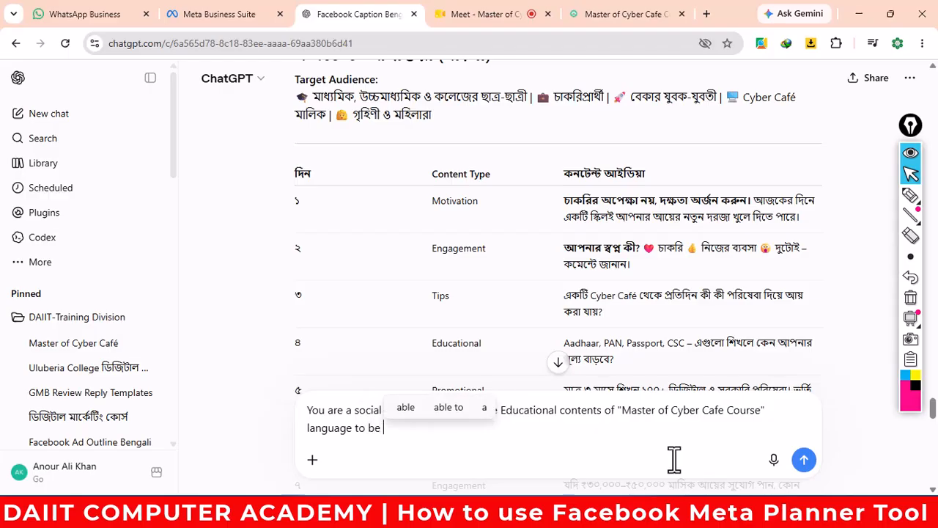
{"action": "type", "text": "Bengal"}
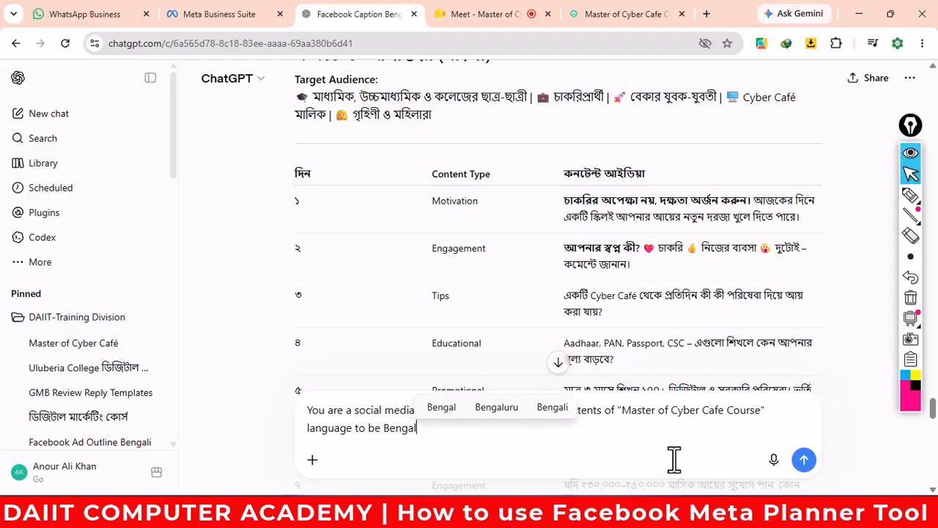
{"action": "type", "text": "i,"}
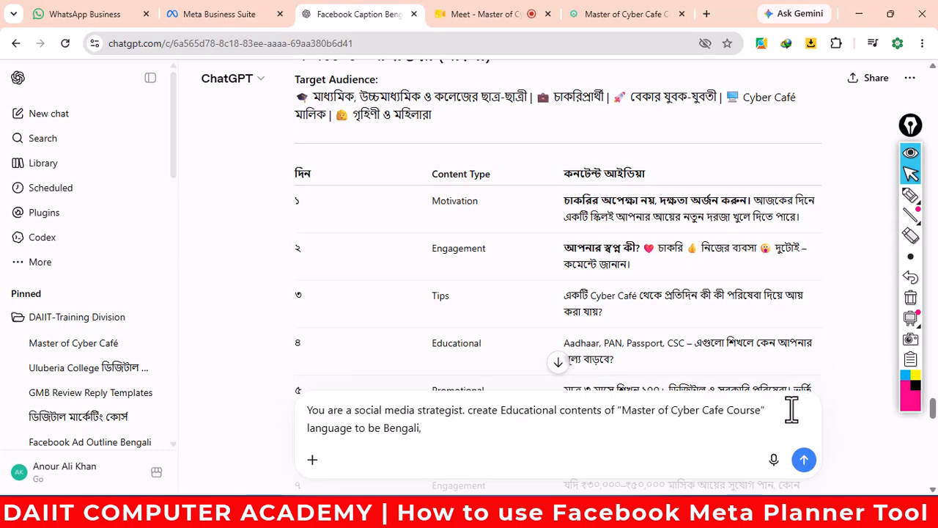
{"action": "type", "text": "or"}
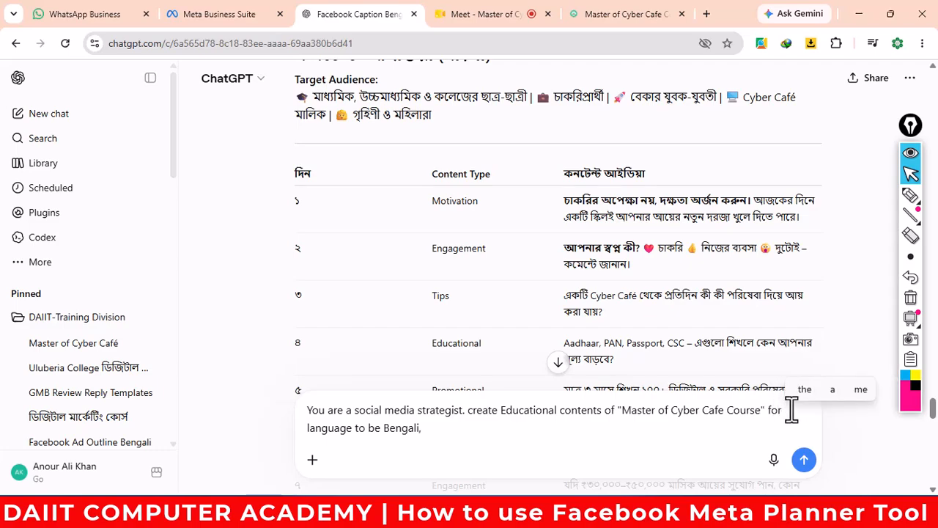
- Replace 'for' with the earlier audience list, remove the duplicate course name, and send the prompt
{"action": "scroll", "coordinate": [614, 292], "scroll_direction": "up", "scroll_amount": 1}
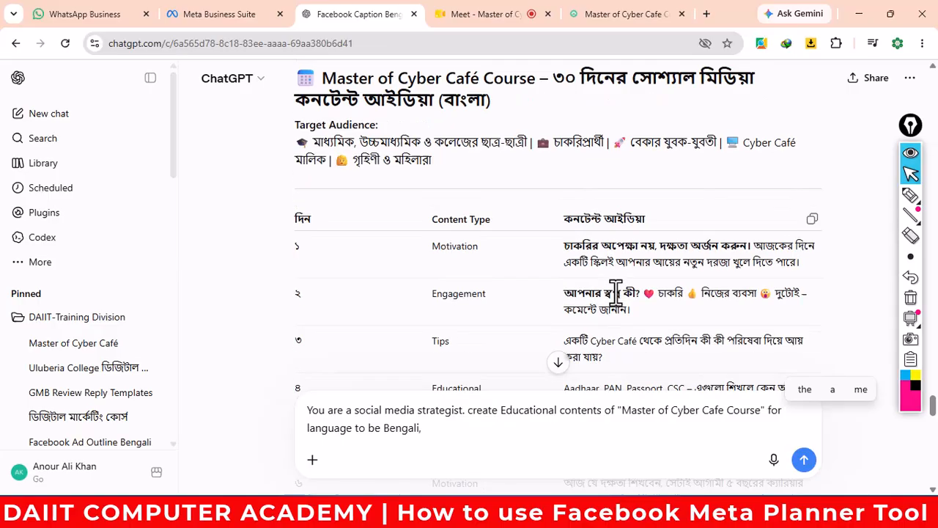
{"action": "scroll", "coordinate": [615, 289], "scroll_direction": "up", "scroll_amount": 3}
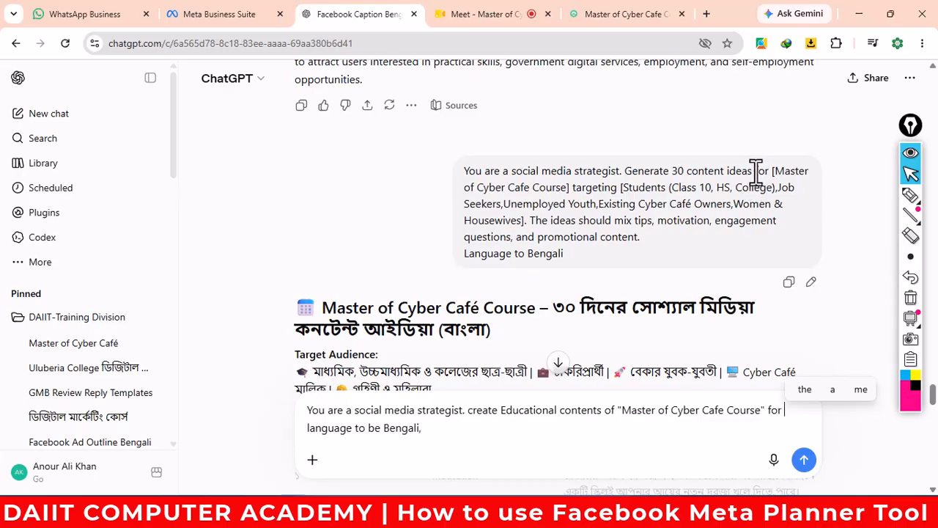
{"action": "left_click_drag", "start_coordinate": [755, 171], "coordinate": [748, 197]}
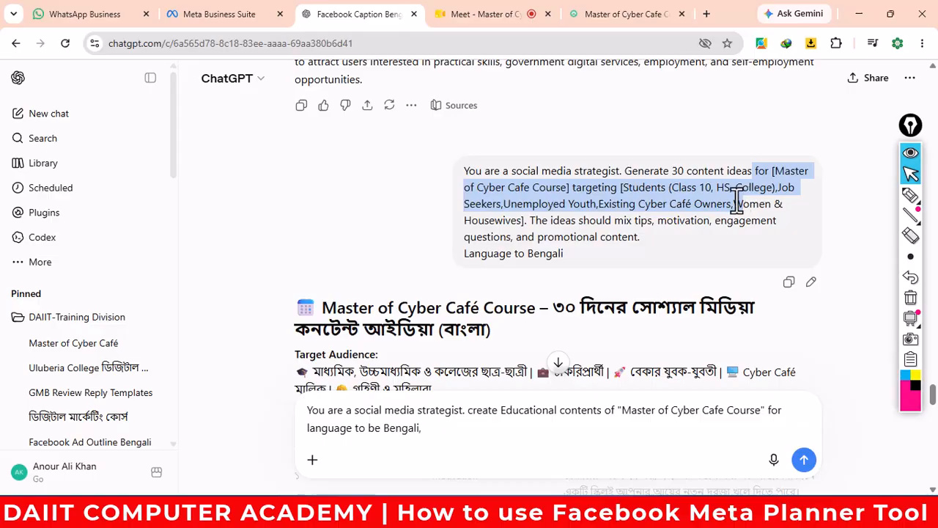
{"action": "left_click_drag", "start_coordinate": [737, 204], "coordinate": [531, 220]}
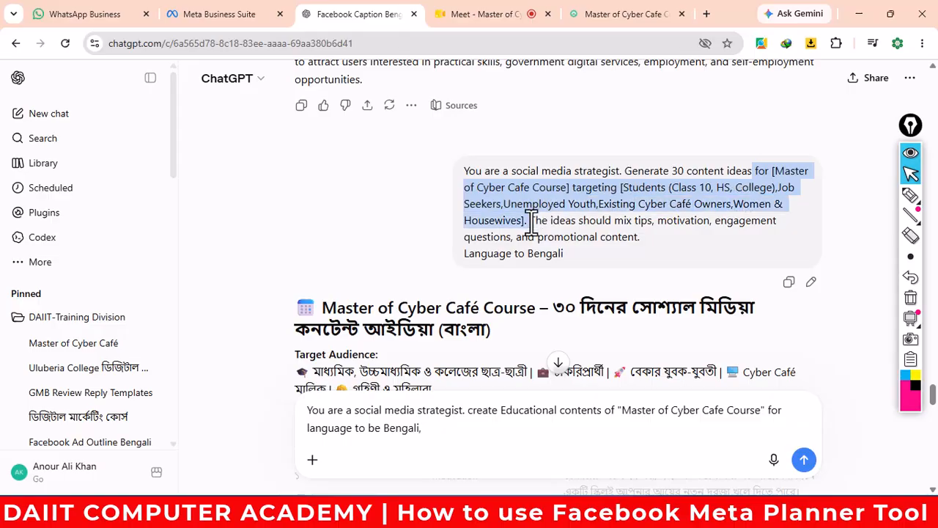
{"action": "right_click", "coordinate": [533, 223]}
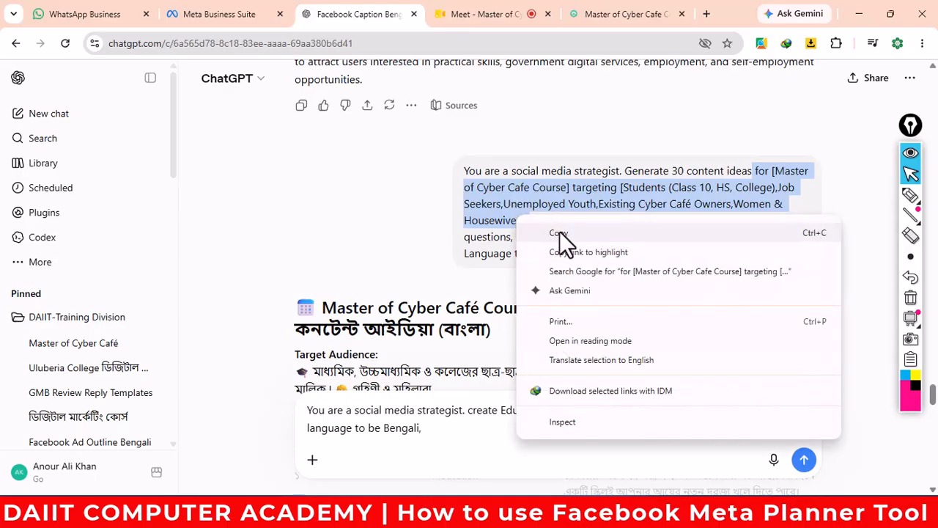
{"action": "left_click", "coordinate": [558, 233]}
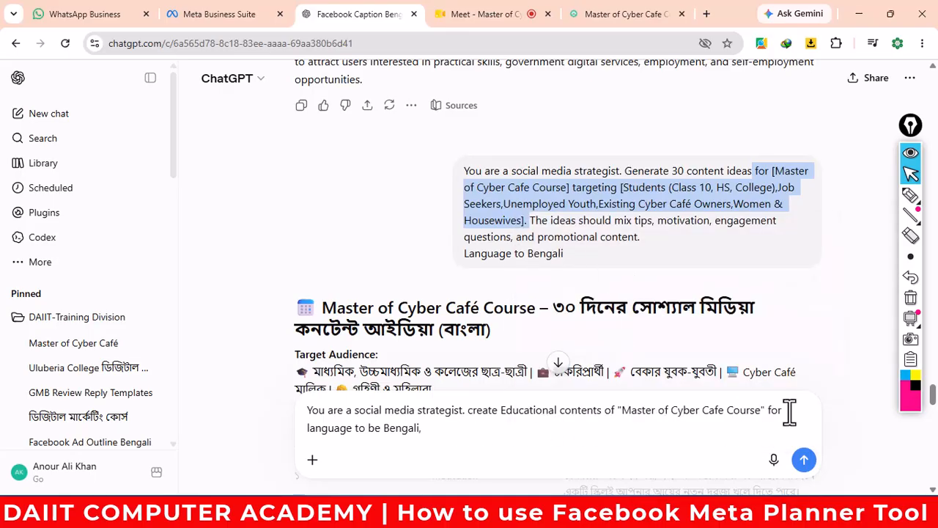
{"action": "left_click_drag", "start_coordinate": [786, 411], "coordinate": [766, 413]}
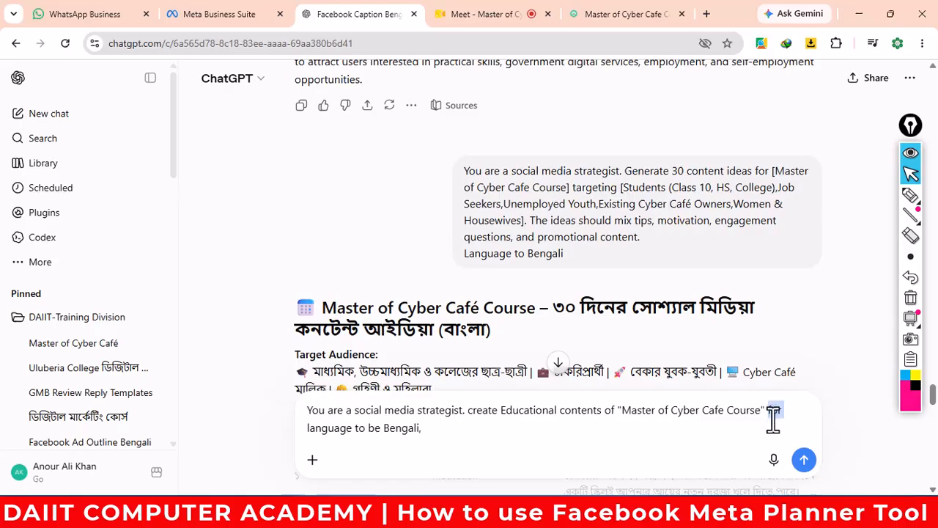
{"action": "key", "text": "ctrl+v"}
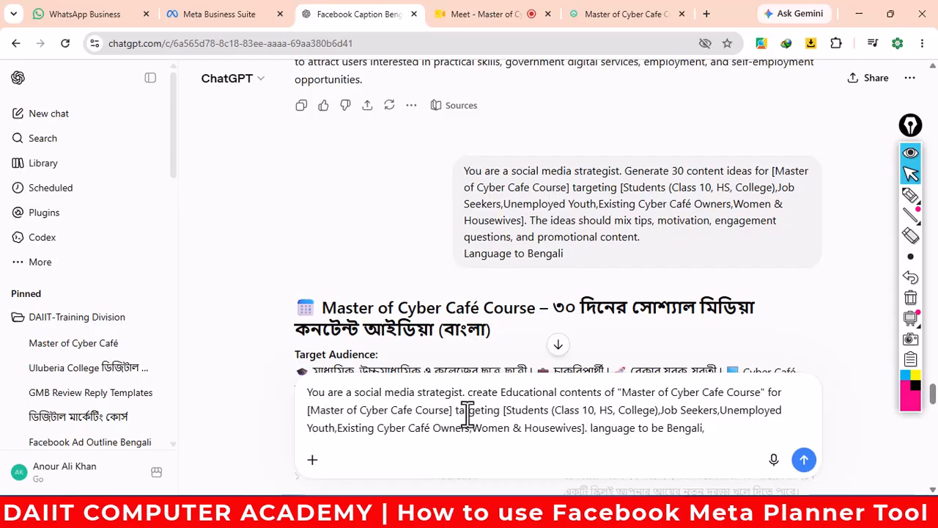
{"action": "left_click_drag", "start_coordinate": [454, 412], "coordinate": [306, 414]}
{"action": "key", "text": "BackSpace"}
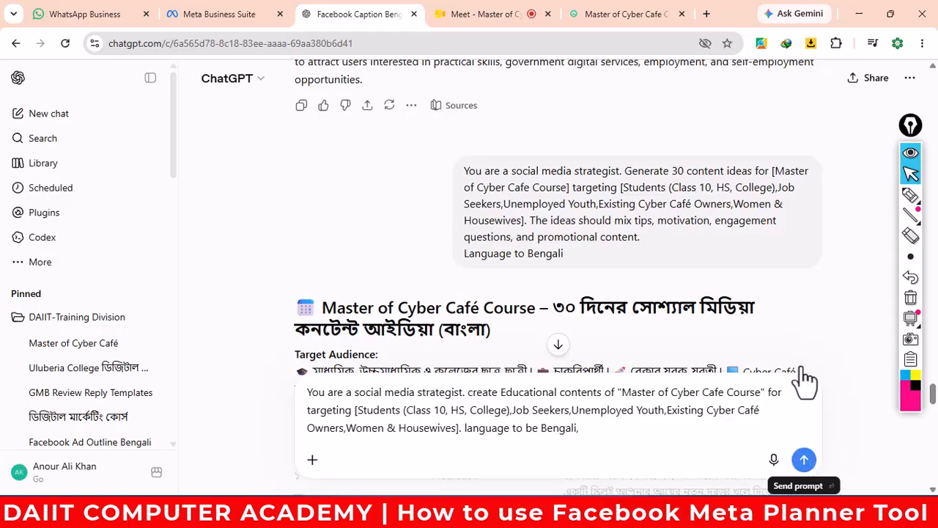
{"action": "key", "text": "Return"}
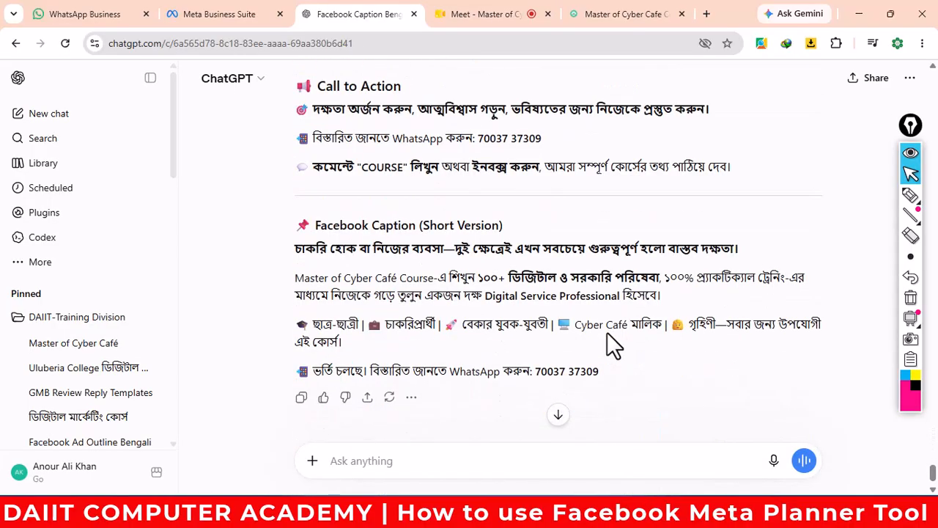
- Review the Bengali educational post and copy the whole response, including the short Facebook caption
{"action": "scroll", "coordinate": [607, 331], "scroll_direction": "up", "scroll_amount": 15}
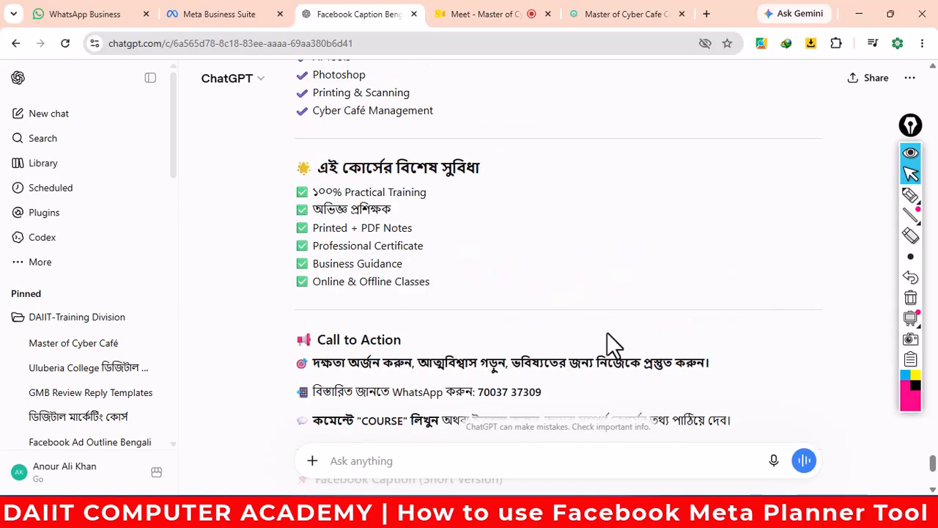
{"action": "scroll", "coordinate": [614, 337], "scroll_direction": "up", "scroll_amount": 10}
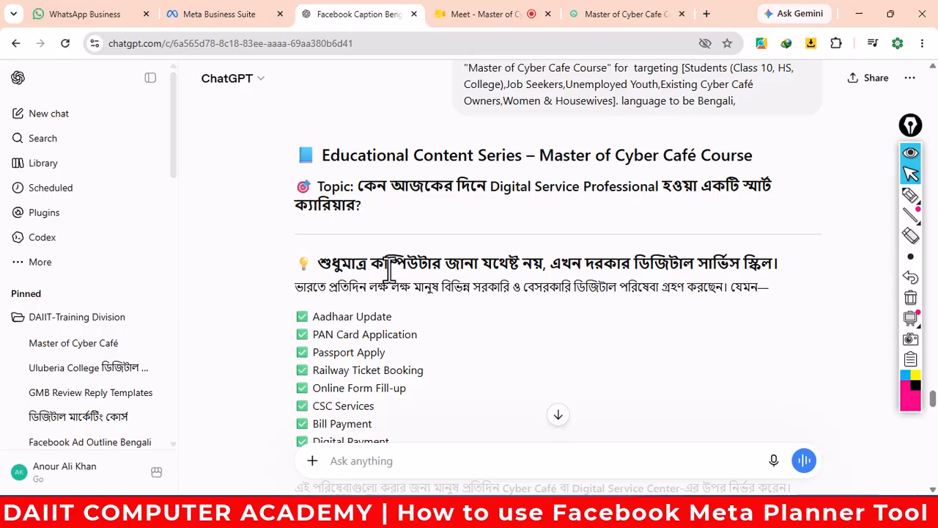
{"action": "scroll", "coordinate": [453, 293], "scroll_direction": "down", "scroll_amount": 2}
{"action": "scroll", "coordinate": [456, 299], "scroll_direction": "up", "scroll_amount": 1}
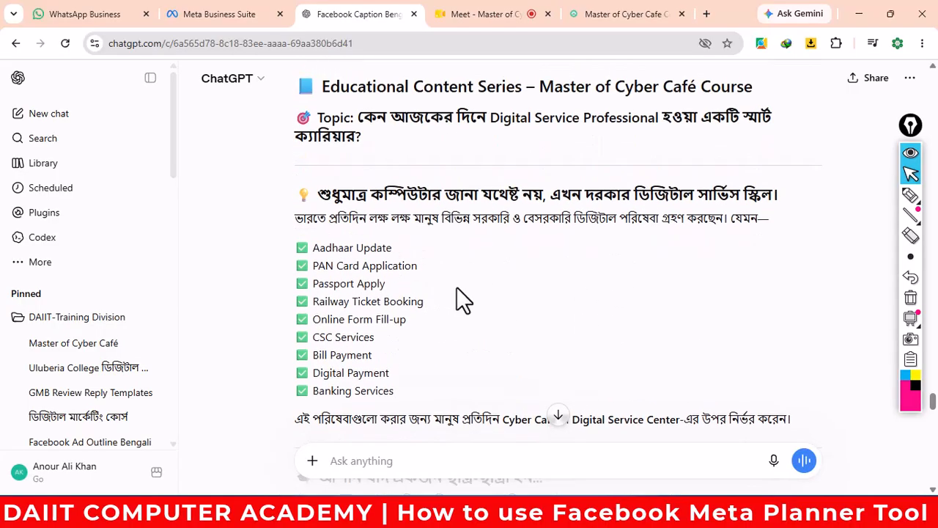
{"action": "scroll", "coordinate": [429, 357], "scroll_direction": "down", "scroll_amount": 15}
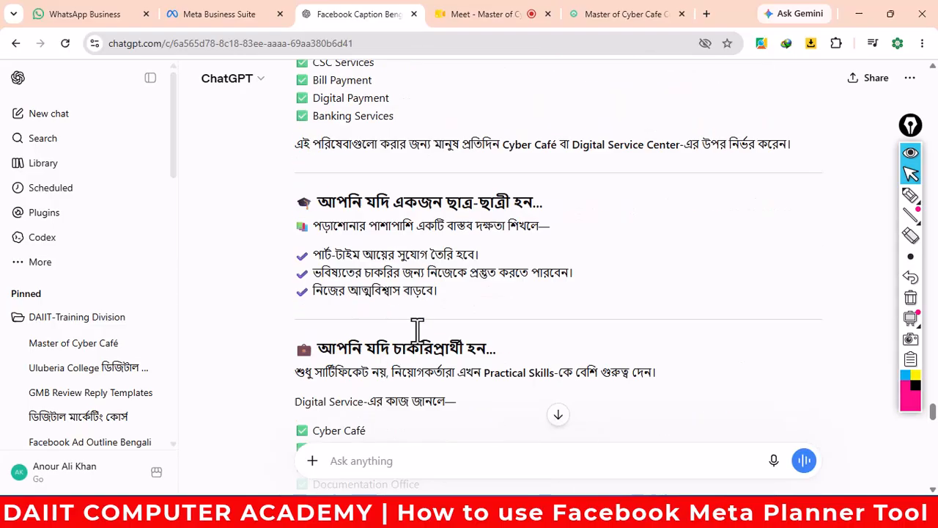
{"action": "scroll", "coordinate": [438, 357], "scroll_direction": "down", "scroll_amount": 3}
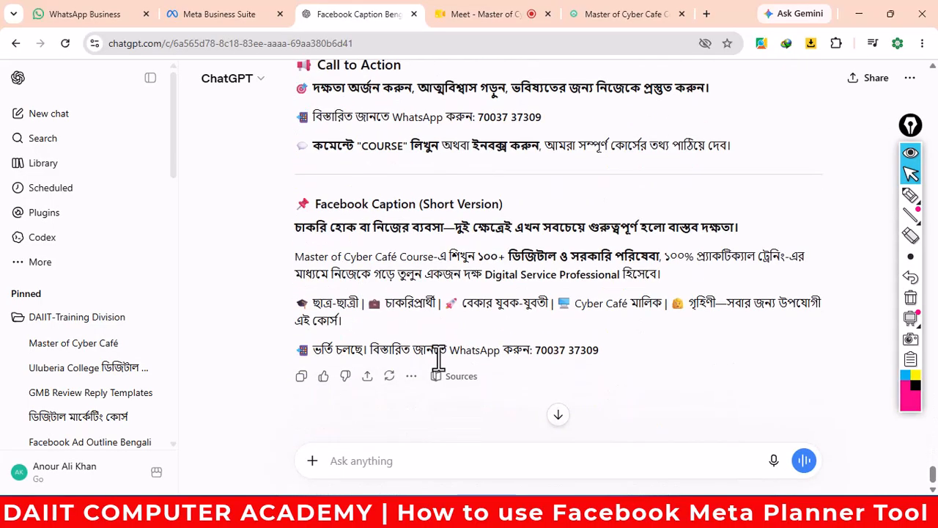
{"action": "left_click", "coordinate": [302, 378]}
- Schedule a new post in the Planner for Wednesday Jul 15, 2026 at 06:00 AM
{"action": "left_click", "coordinate": [219, 16]}
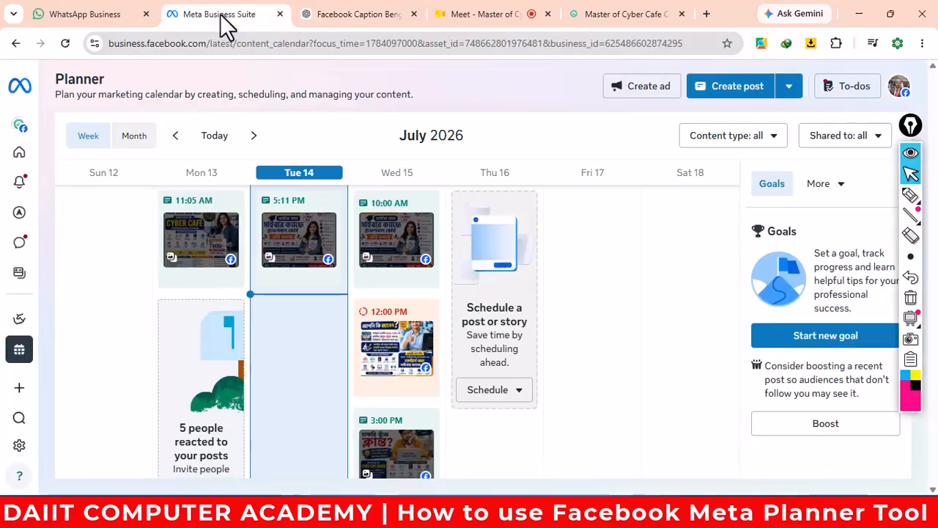
{"action": "scroll", "coordinate": [436, 264], "scroll_direction": "down", "scroll_amount": 2}
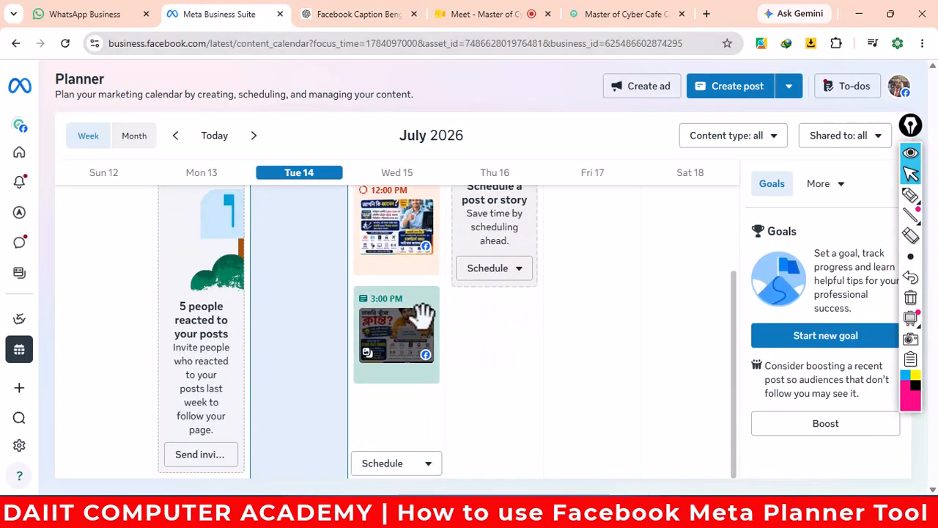
{"action": "left_click", "coordinate": [431, 473]}
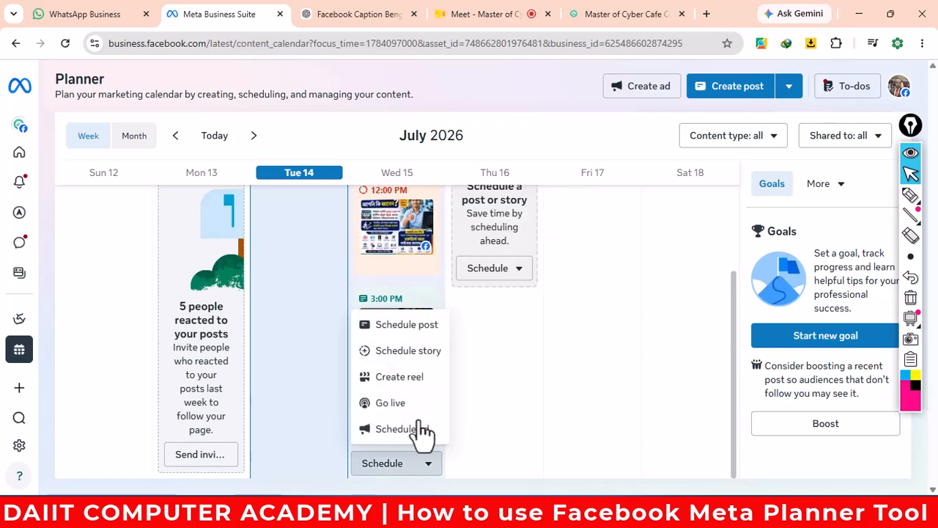
{"action": "left_click", "coordinate": [415, 327]}
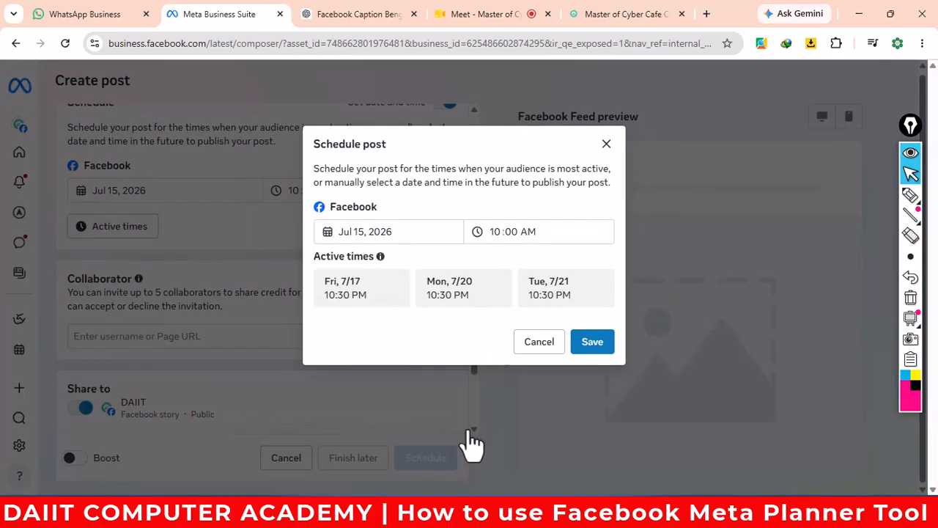
{"action": "left_click", "coordinate": [496, 232]}
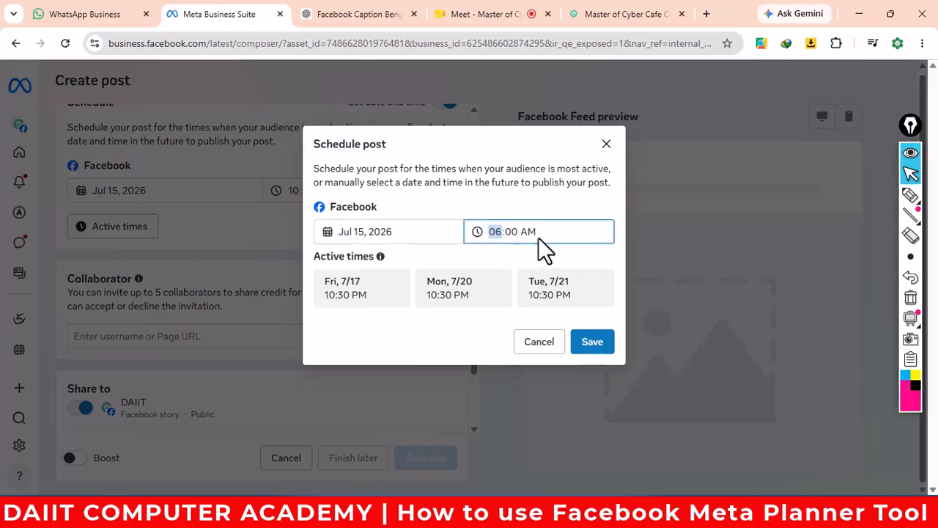
{"action": "left_click", "coordinate": [590, 341]}
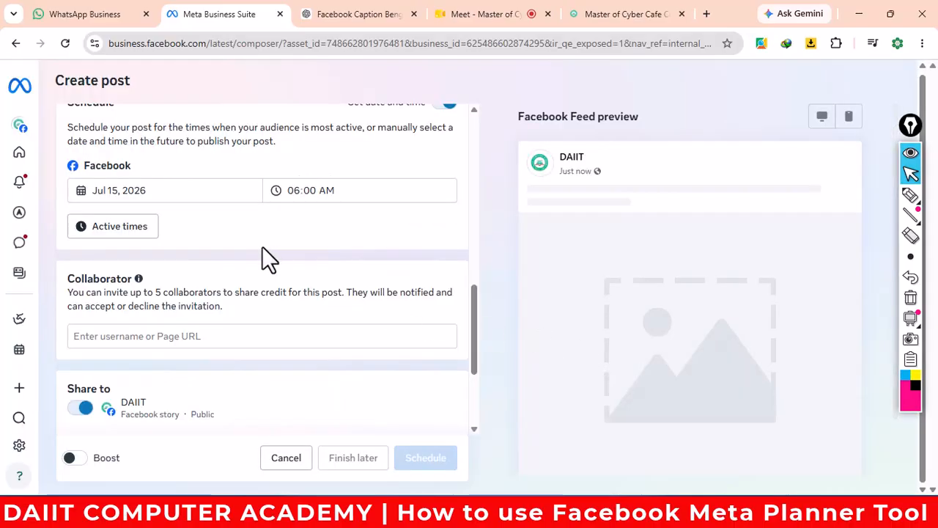
- Open the composer's photo/video picker, dismiss it without adding media, and minimize the browser
{"action": "scroll", "coordinate": [262, 246], "scroll_direction": "up", "scroll_amount": 10}
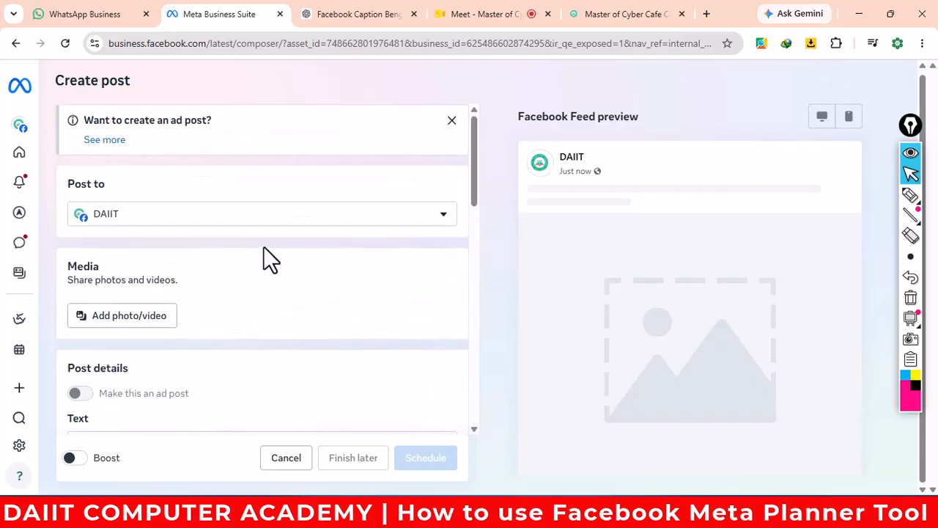
{"action": "scroll", "coordinate": [270, 243], "scroll_direction": "up", "scroll_amount": 2}
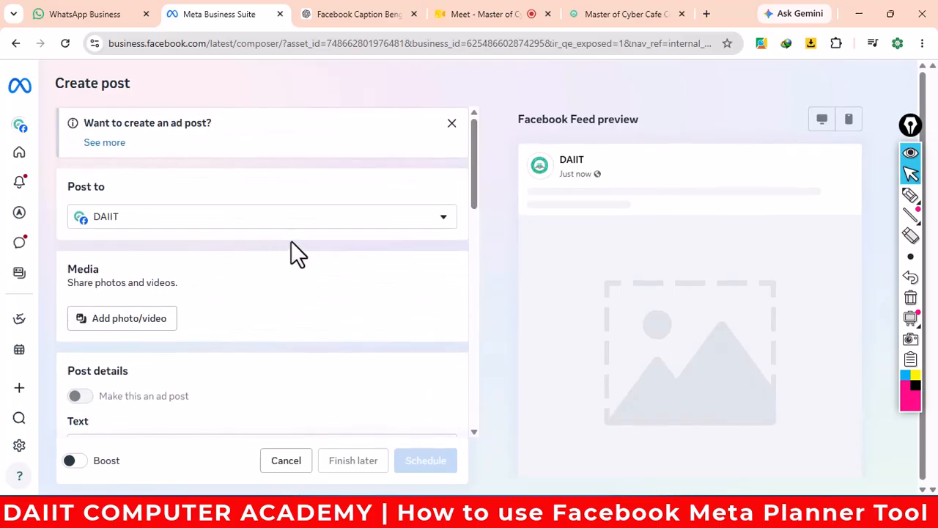
{"action": "scroll", "coordinate": [291, 242], "scroll_direction": "down", "scroll_amount": 1}
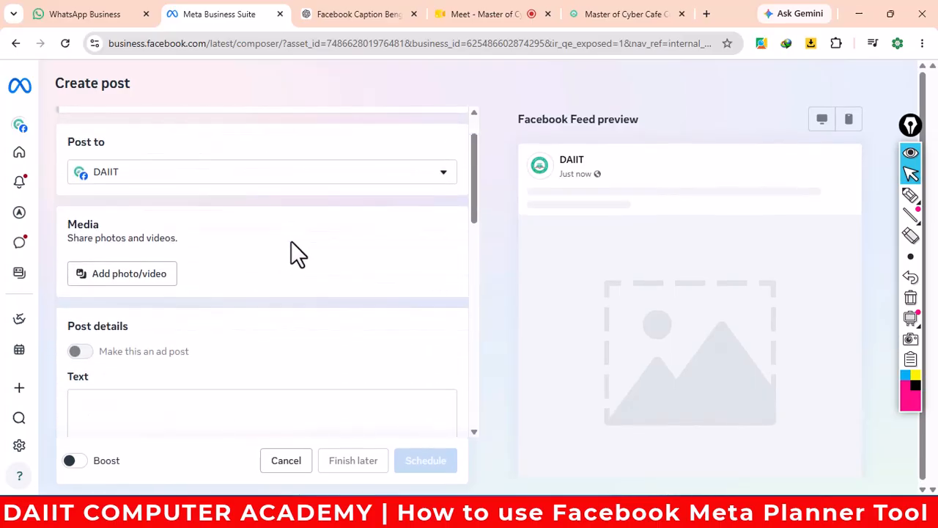
{"action": "left_click", "coordinate": [130, 256]}
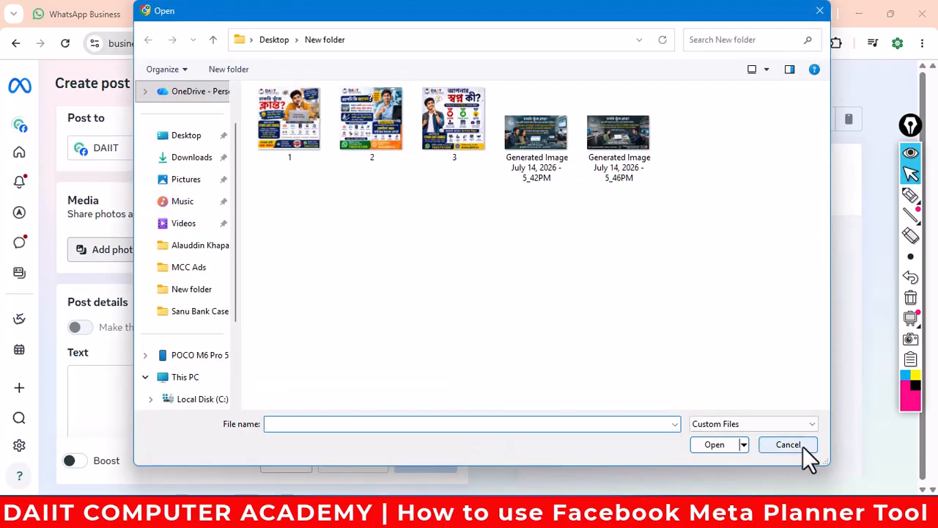
{"action": "left_click", "coordinate": [804, 446]}
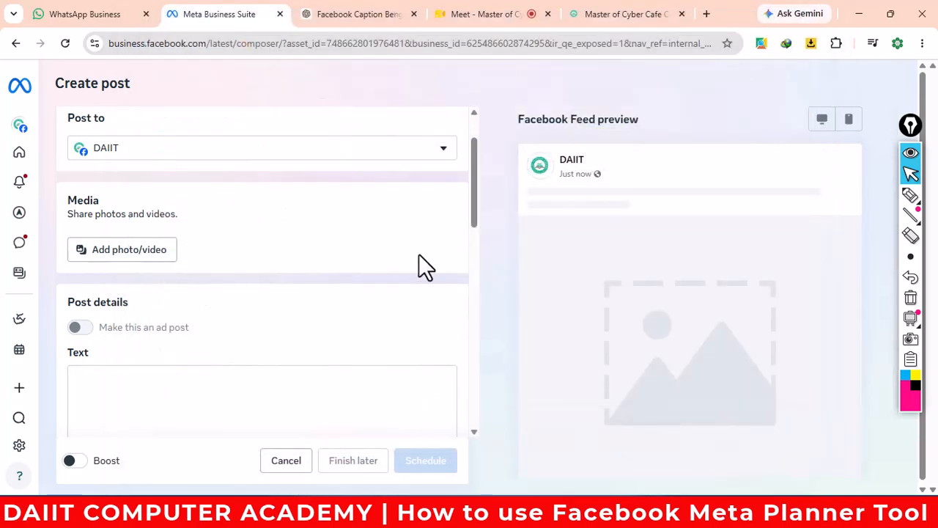
{"action": "scroll", "coordinate": [419, 261], "scroll_direction": "down", "scroll_amount": 2}
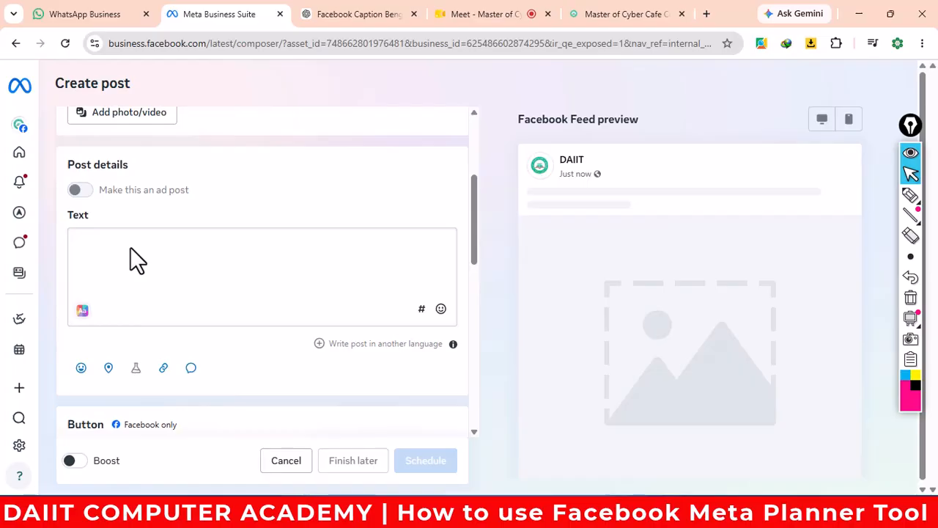
{"action": "left_click", "coordinate": [859, 13]}
- Create a blank Word document, paste the Bengali course article, and scroll up to its title
{"action": "left_click", "coordinate": [858, 15]}
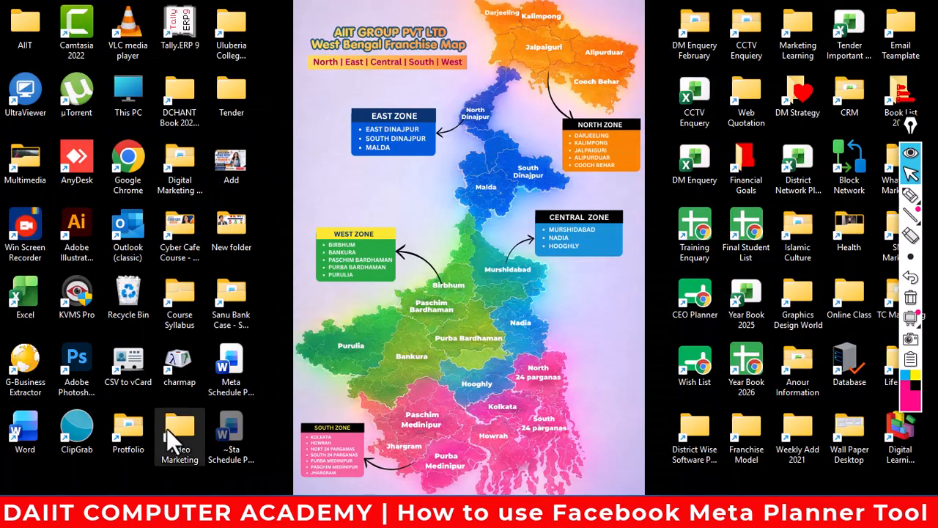
{"action": "double_click", "coordinate": [29, 424]}
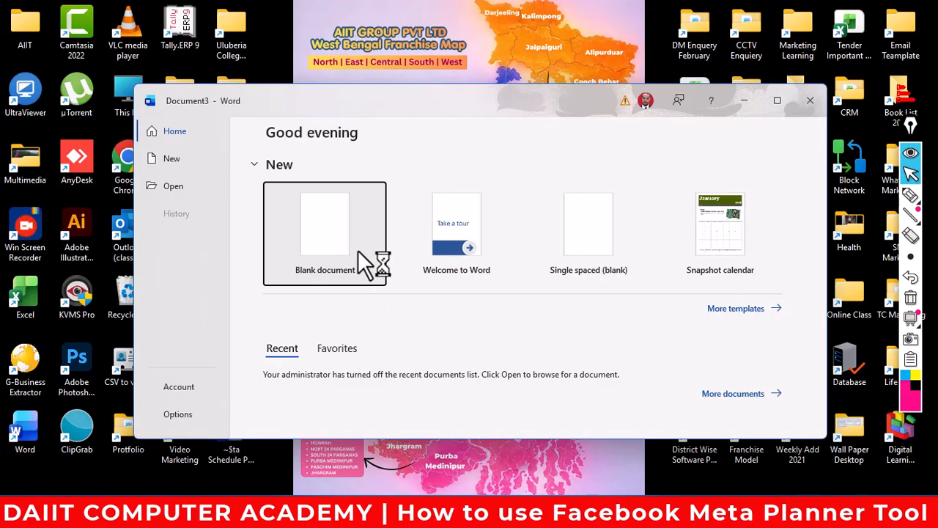
{"action": "left_click", "coordinate": [358, 250]}
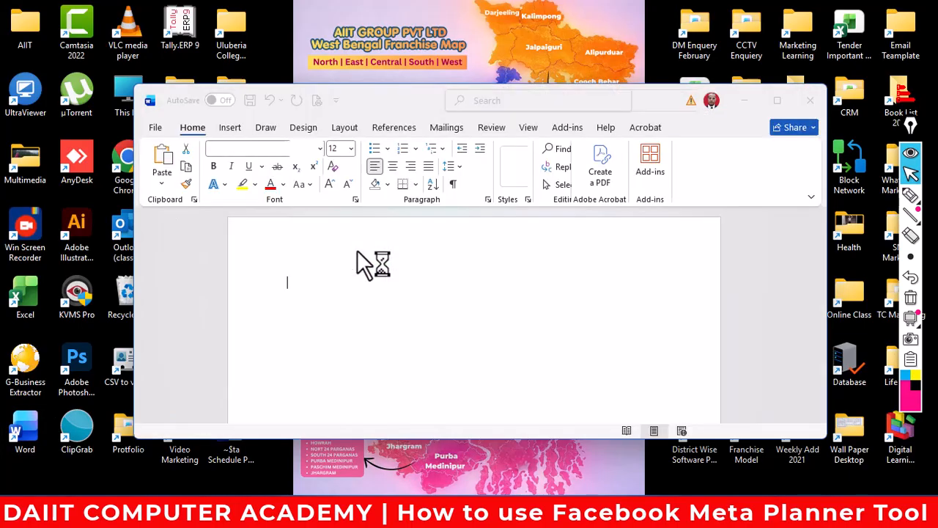
{"action": "left_click", "coordinate": [777, 101]}
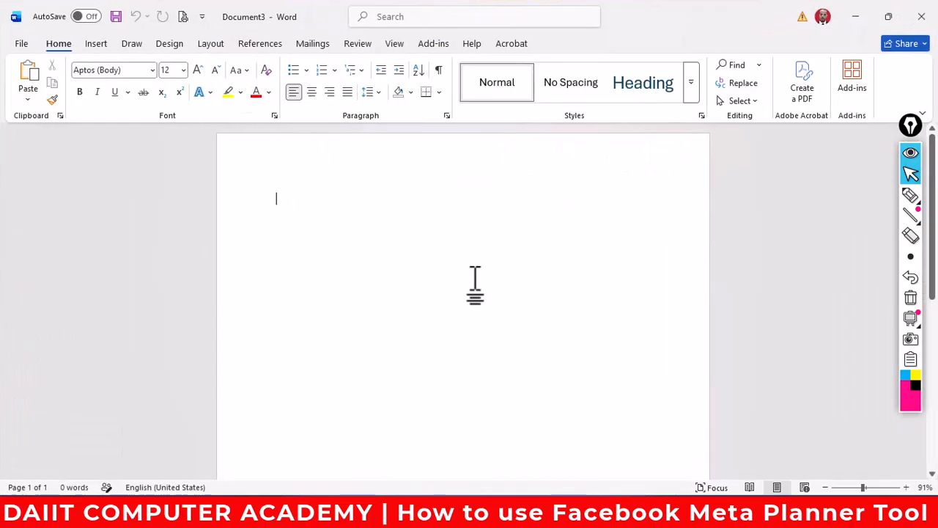
{"action": "key", "text": "ctrl+v"}
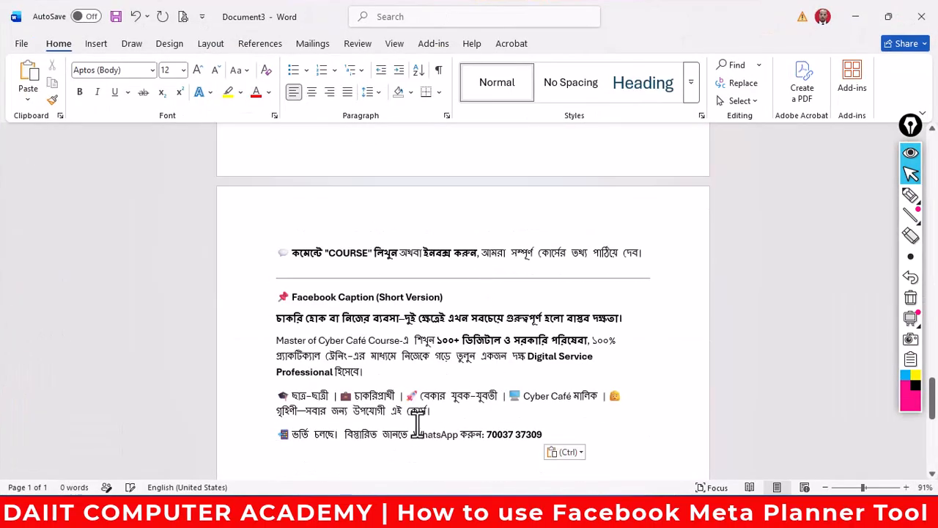
{"action": "scroll", "coordinate": [435, 411], "scroll_direction": "up", "scroll_amount": 5}
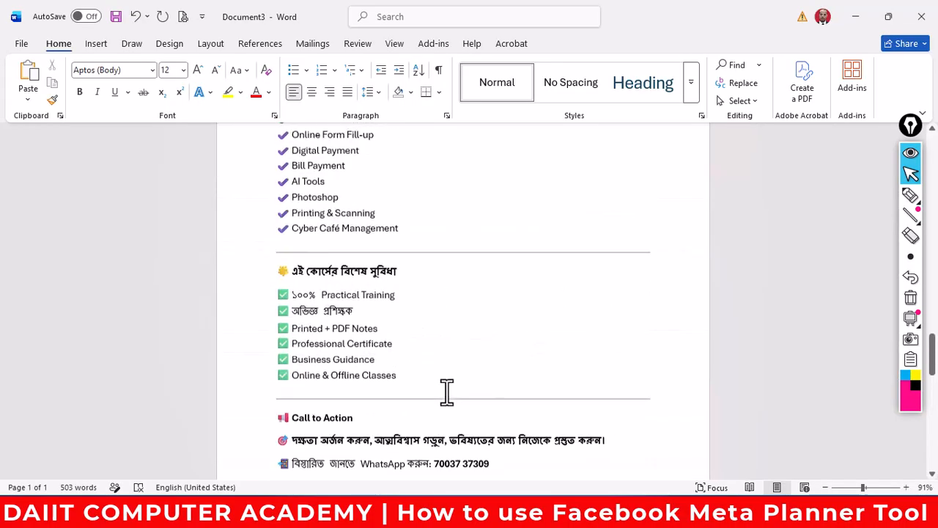
{"action": "scroll", "coordinate": [449, 381], "scroll_direction": "up", "scroll_amount": 15}
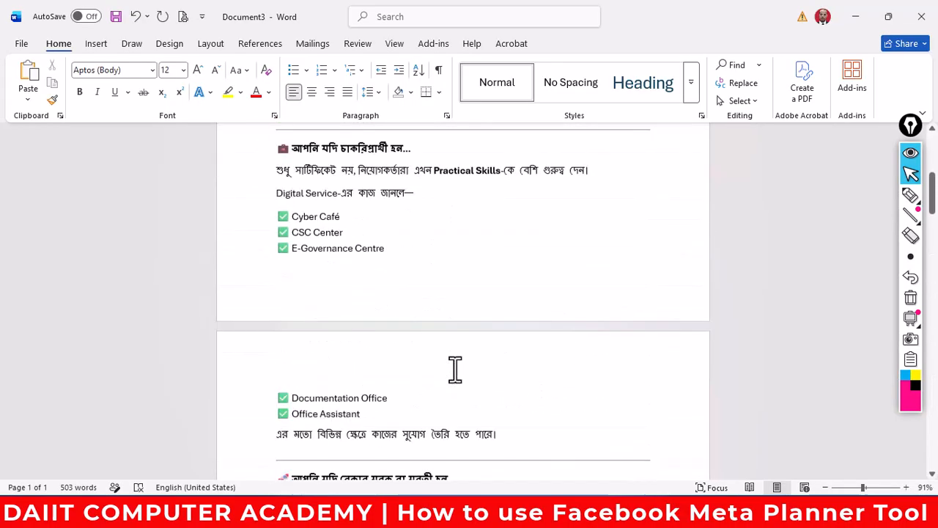
{"action": "scroll", "coordinate": [454, 369], "scroll_direction": "up", "scroll_amount": 10}
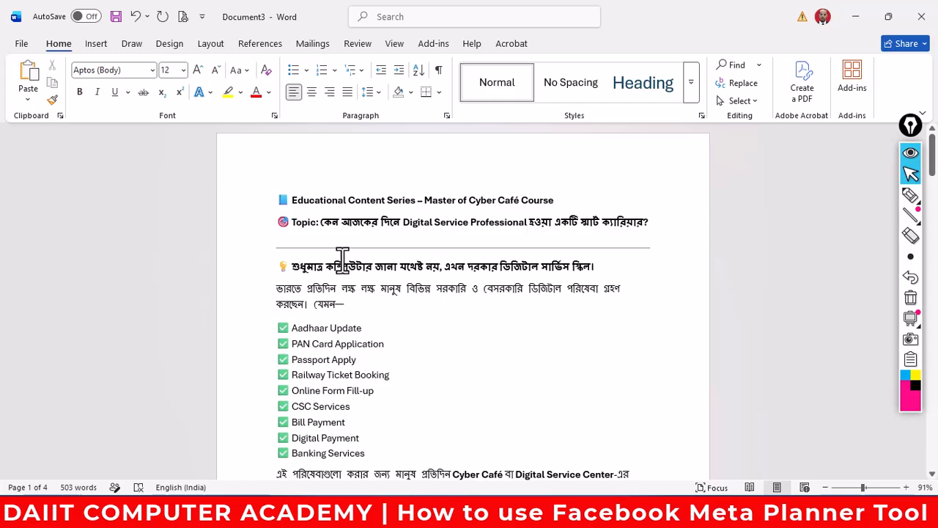
- Scroll down to the WhatsApp contact line and insert an empty line below it
{"action": "left_click_drag", "start_coordinate": [321, 222], "coordinate": [647, 225]}
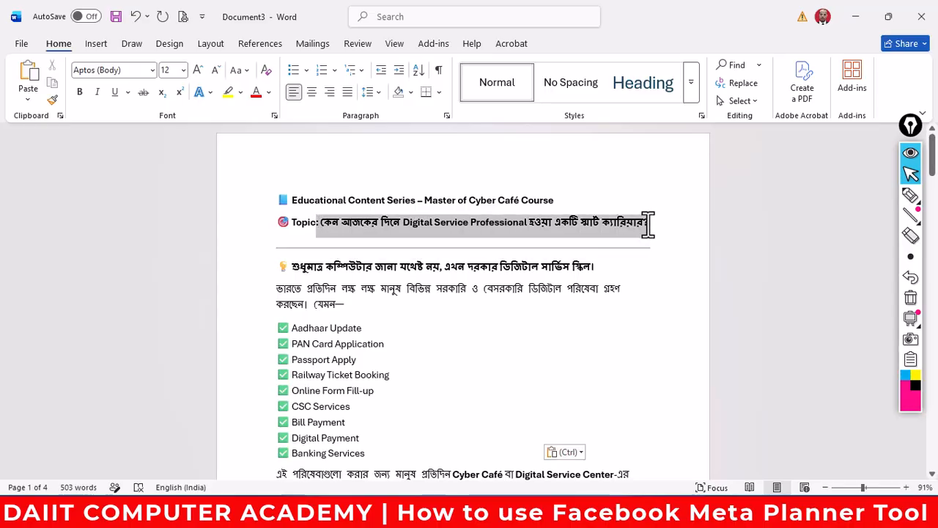
{"action": "left_click", "coordinate": [510, 270]}
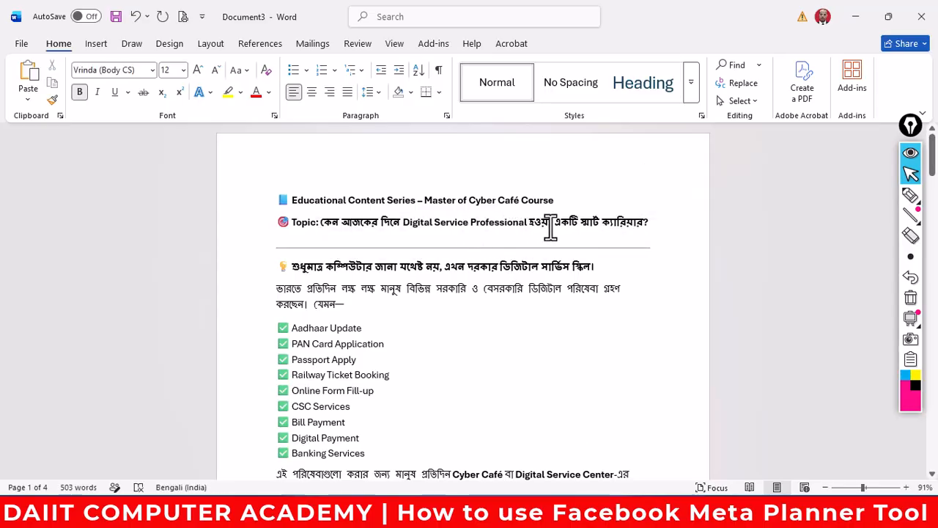
{"action": "scroll", "coordinate": [396, 233], "scroll_direction": "down", "scroll_amount": 8}
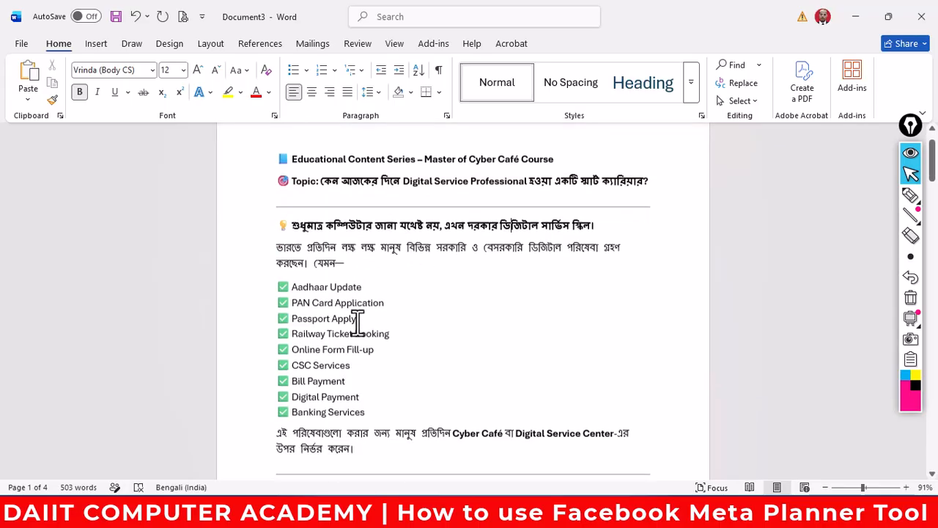
{"action": "scroll", "coordinate": [431, 402], "scroll_direction": "down", "scroll_amount": 15}
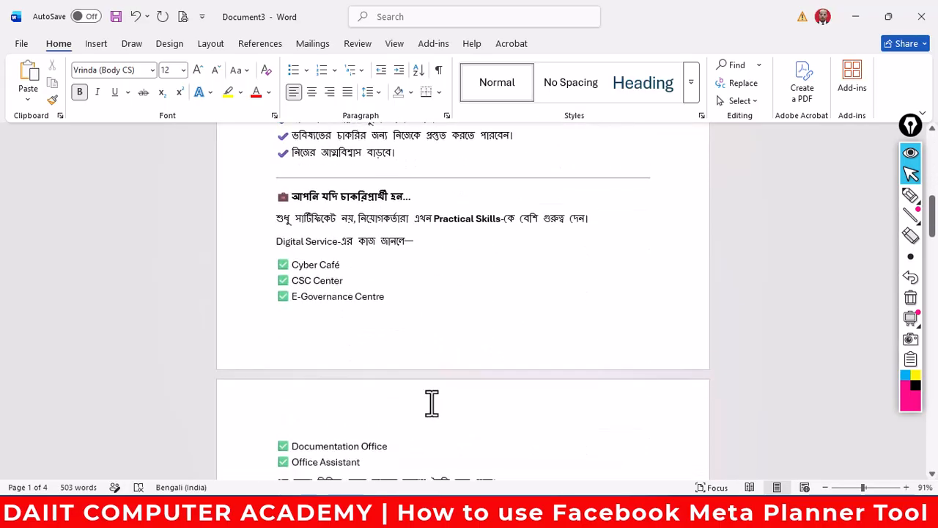
{"action": "scroll", "coordinate": [435, 401], "scroll_direction": "down", "scroll_amount": 18}
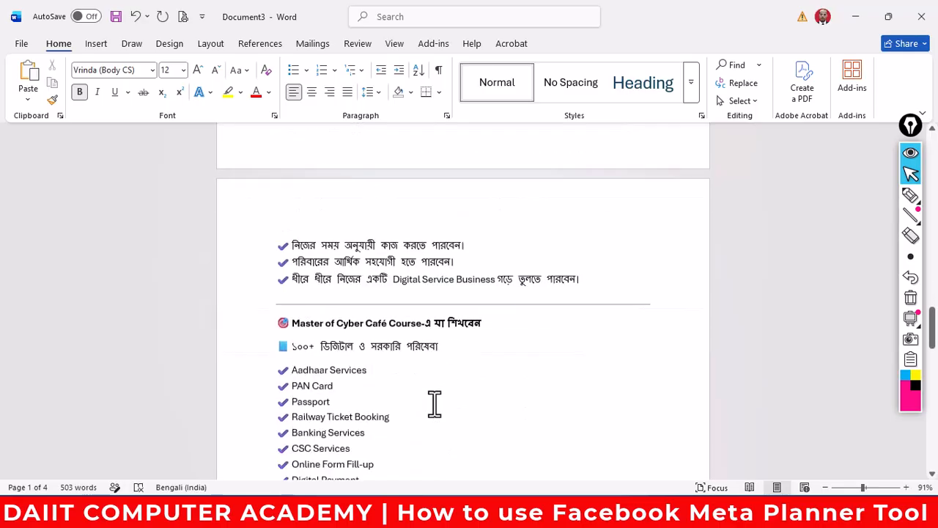
{"action": "scroll", "coordinate": [434, 402], "scroll_direction": "down", "scroll_amount": 1}
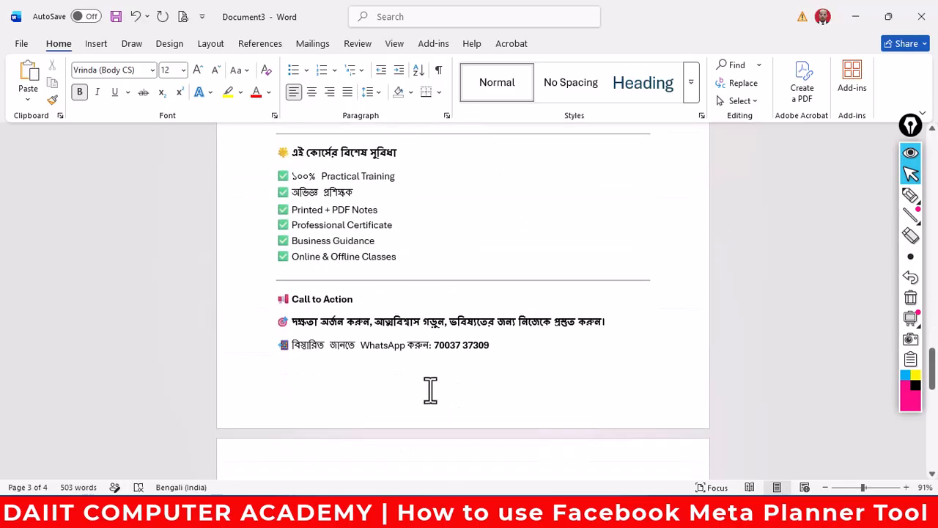
{"action": "left_click", "coordinate": [494, 344]}
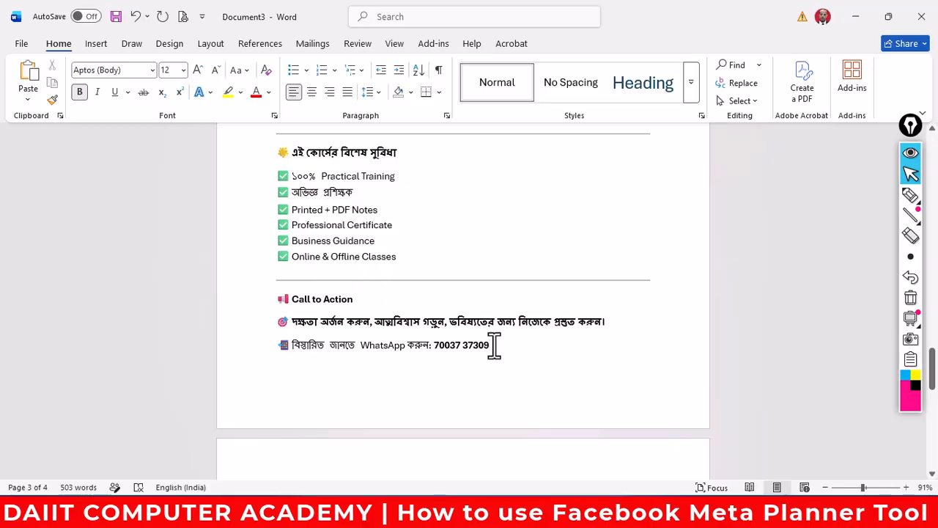
{"action": "key", "text": "Return"}
- Duplicate the WhatsApp line below, change 'WhatsApp' to লগ, and remove the phone number
{"action": "left_click_drag", "start_coordinate": [515, 350], "coordinate": [313, 350]}
{"action": "key", "text": "ctrl+c"}
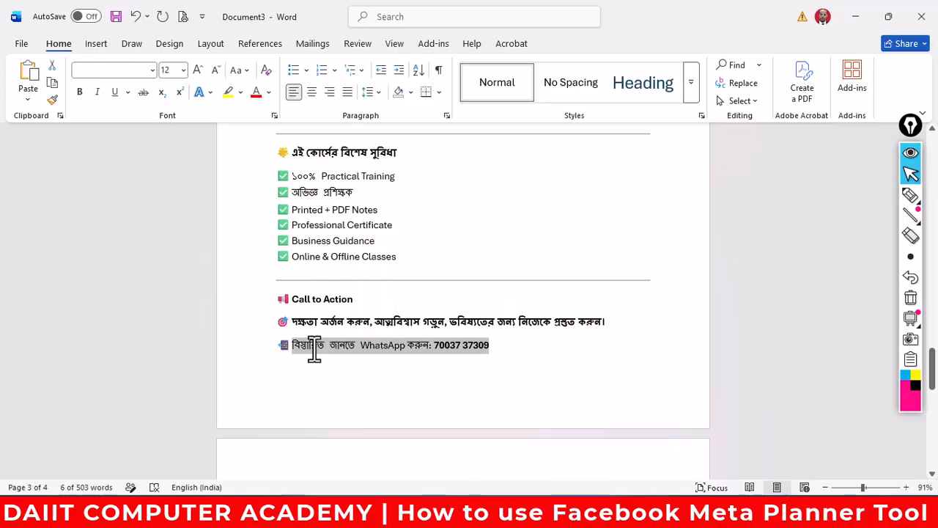
{"action": "left_click", "coordinate": [304, 372]}
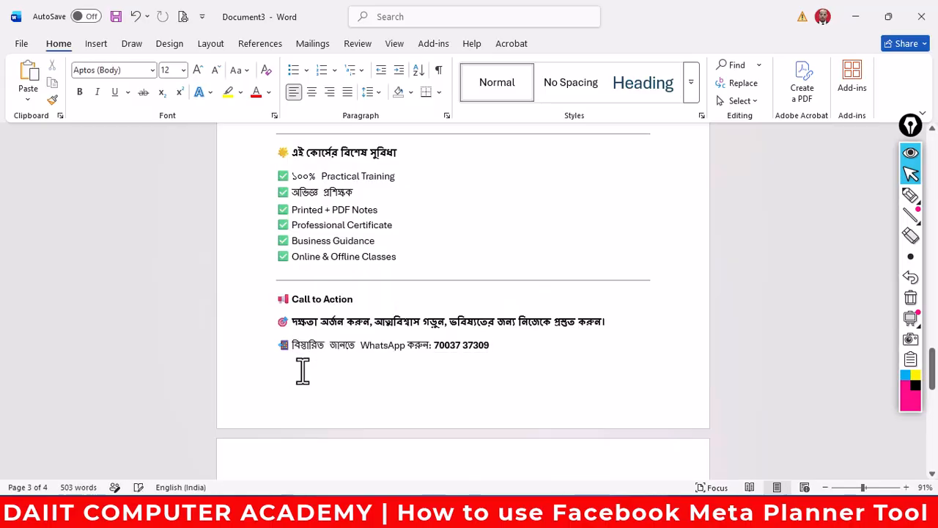
{"action": "key", "text": "ctrl+v"}
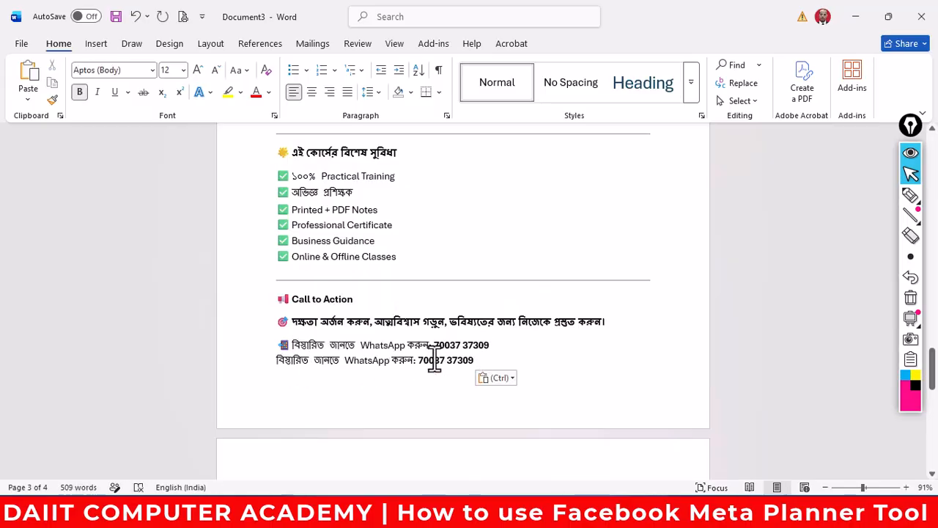
{"action": "left_click_drag", "start_coordinate": [390, 362], "coordinate": [344, 363]}
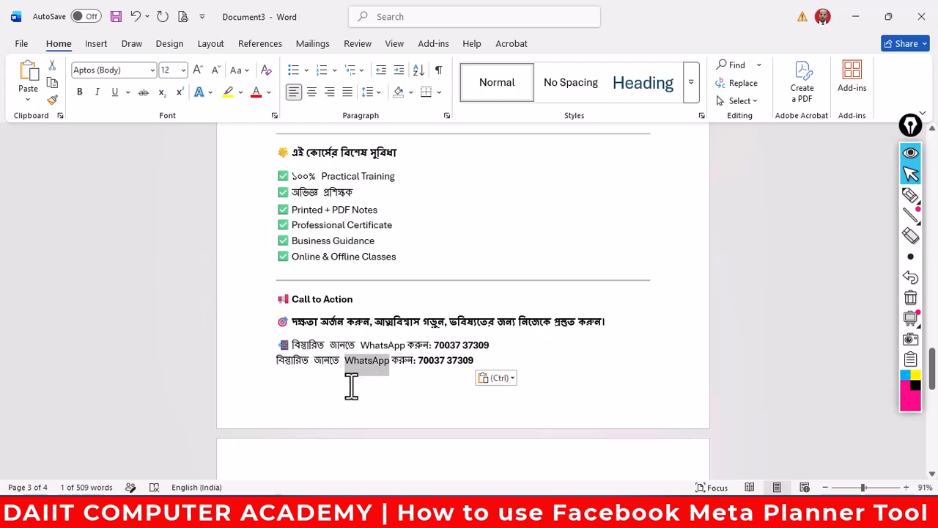
{"action": "type", "text": "ল"}
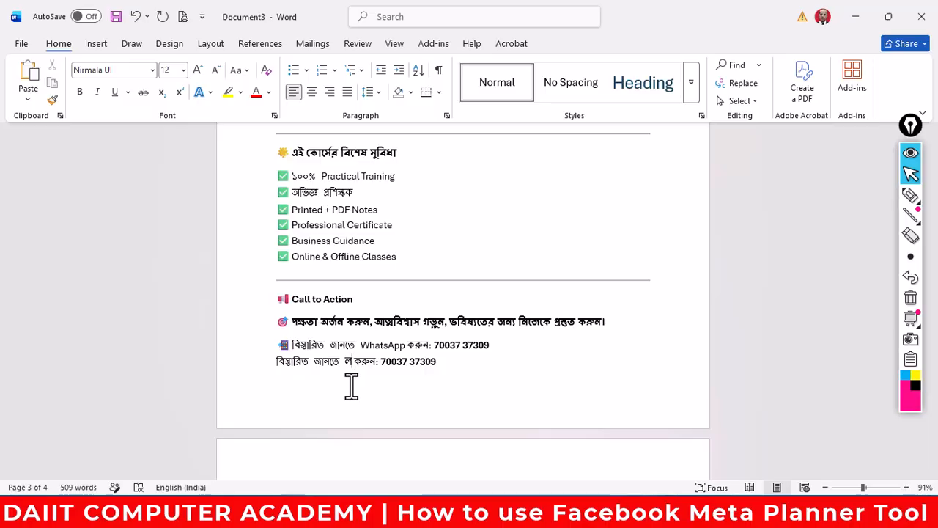
{"action": "type", "text": "গ"}
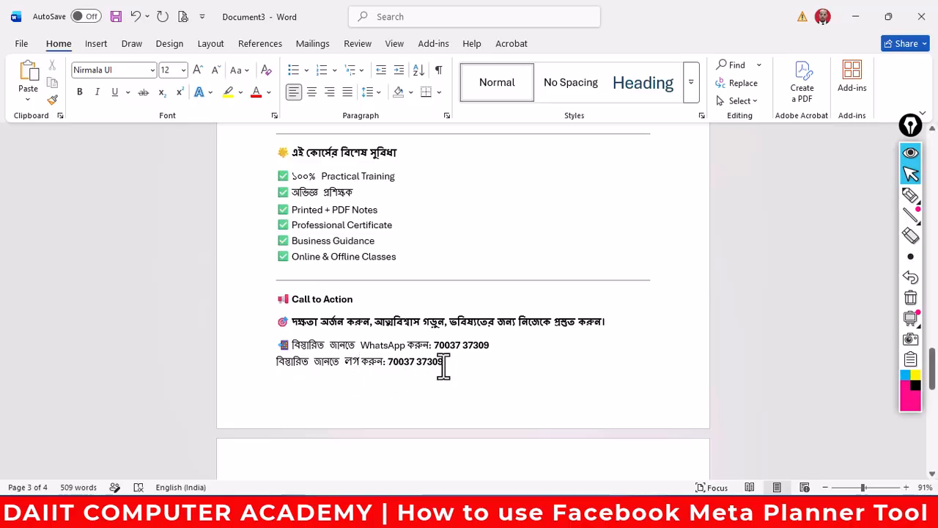
{"action": "left_click_drag", "start_coordinate": [444, 366], "coordinate": [396, 366]}
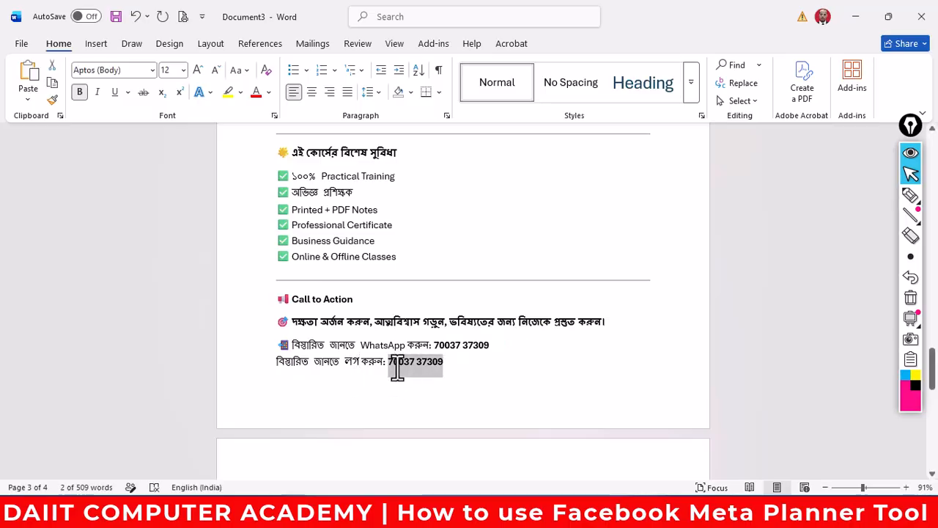
{"action": "type", "text": "www."}
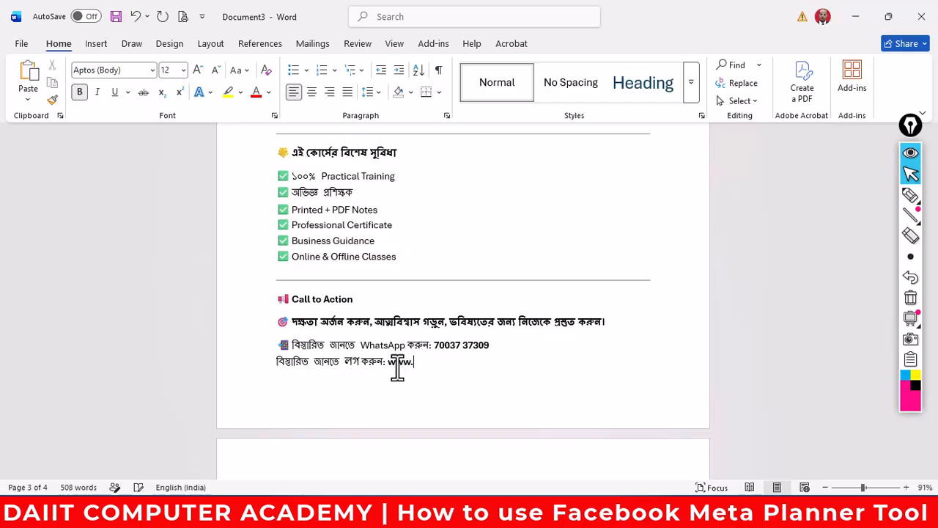
{"action": "type", "text": "da"}
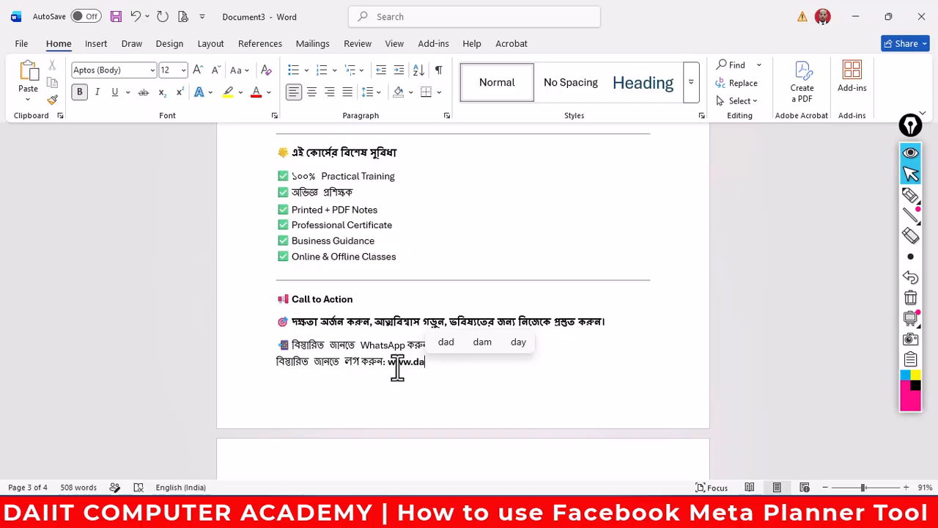
{"action": "key", "text": "BackSpace"}
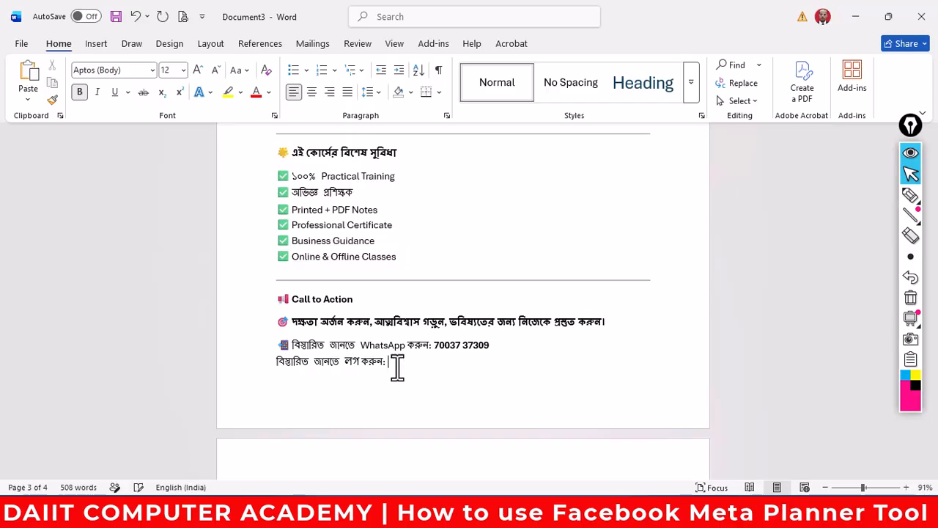
- Copy the DAIIT home page address, daiit.in/index.php, from Chrome
{"action": "mouse_move", "coordinate": [321, 511]}
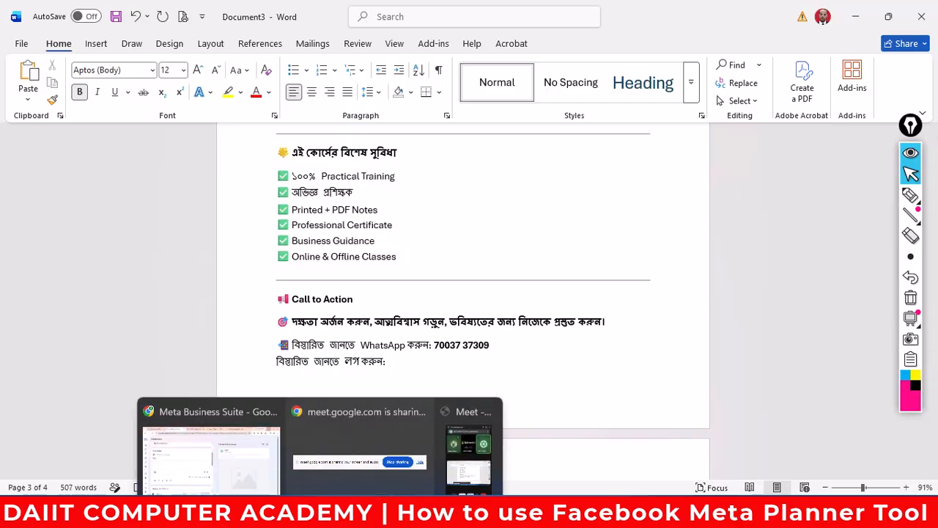
{"action": "left_click", "coordinate": [211, 440]}
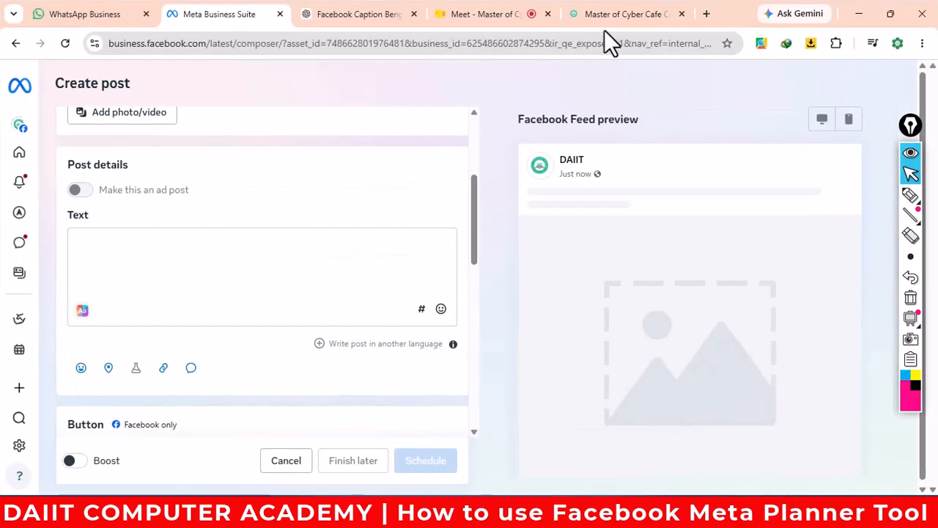
{"action": "left_click", "coordinate": [605, 21]}
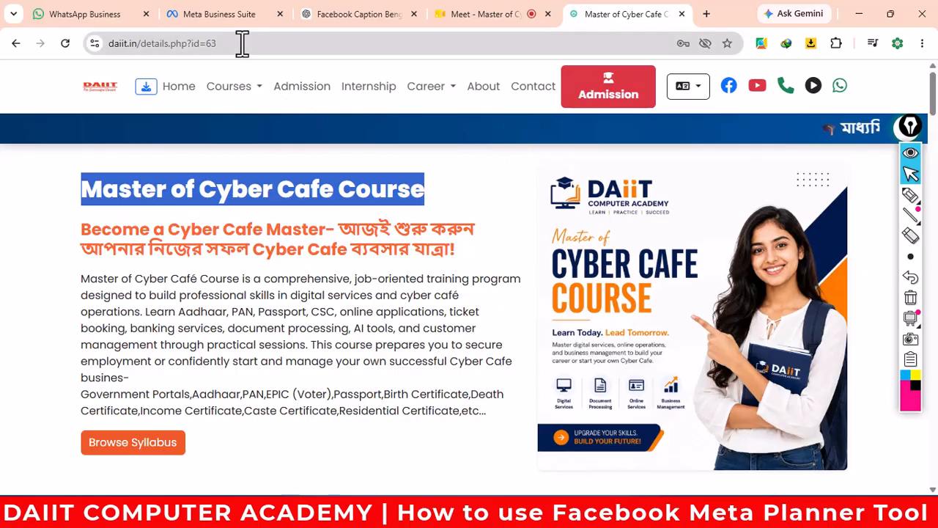
{"action": "left_click", "coordinate": [173, 93]}
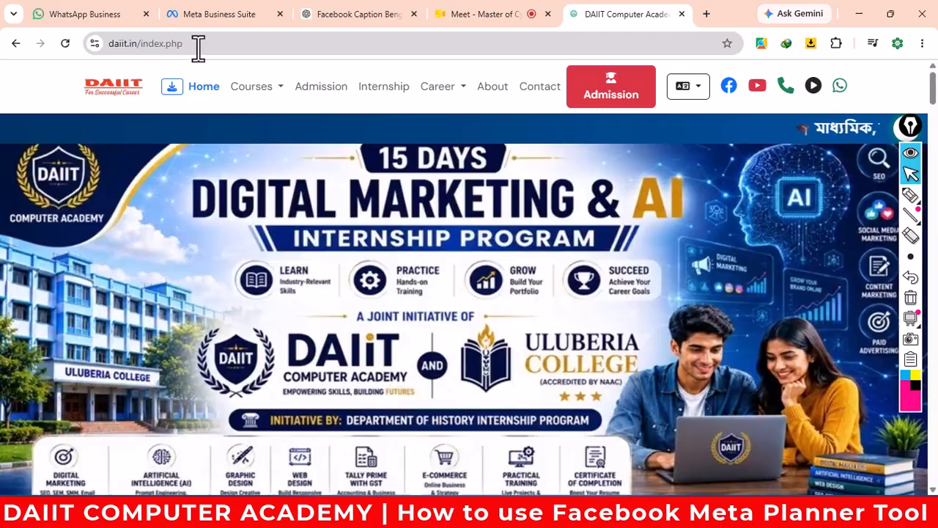
{"action": "left_click", "coordinate": [192, 44]}
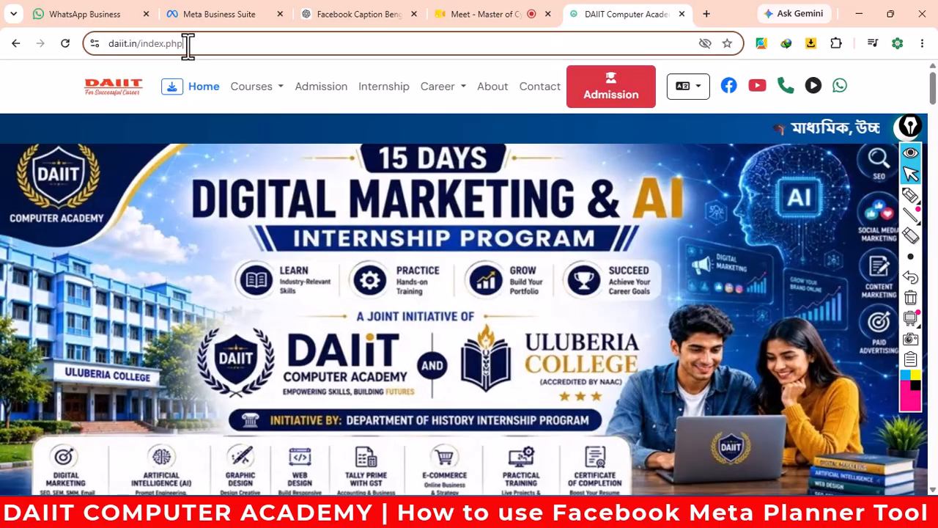
{"action": "right_click", "coordinate": [119, 44]}
{"action": "left_click", "coordinate": [166, 172]}
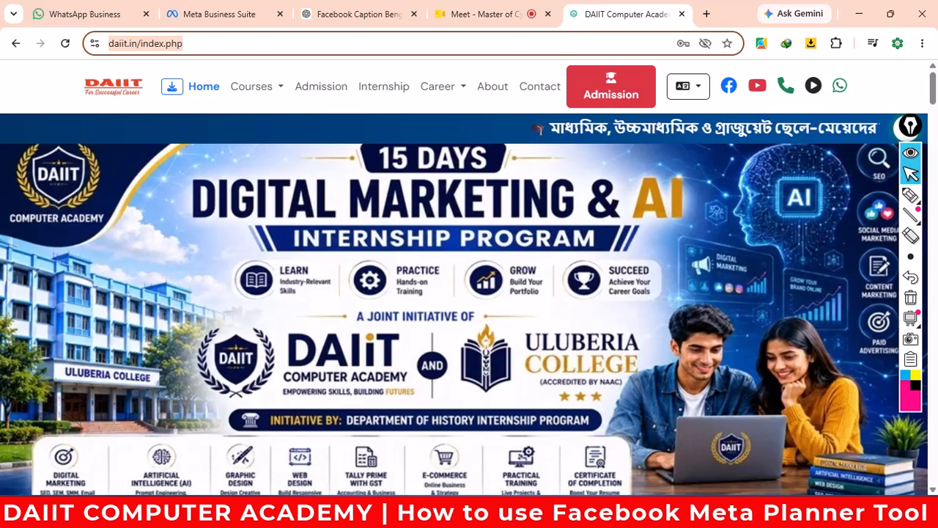
{"action": "left_click", "coordinate": [527, 491]}
{"action": "key", "text": "ctrl+v"}
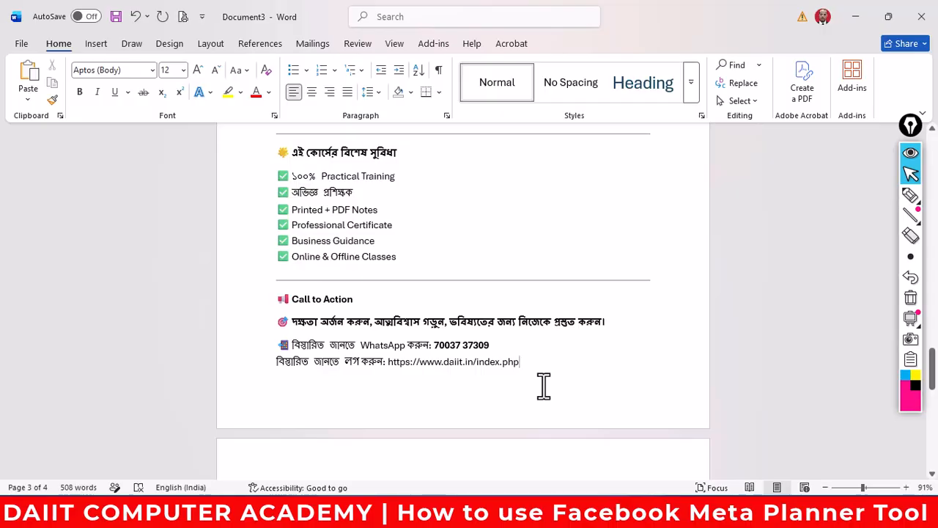
{"action": "key", "text": "ctrl+a"}
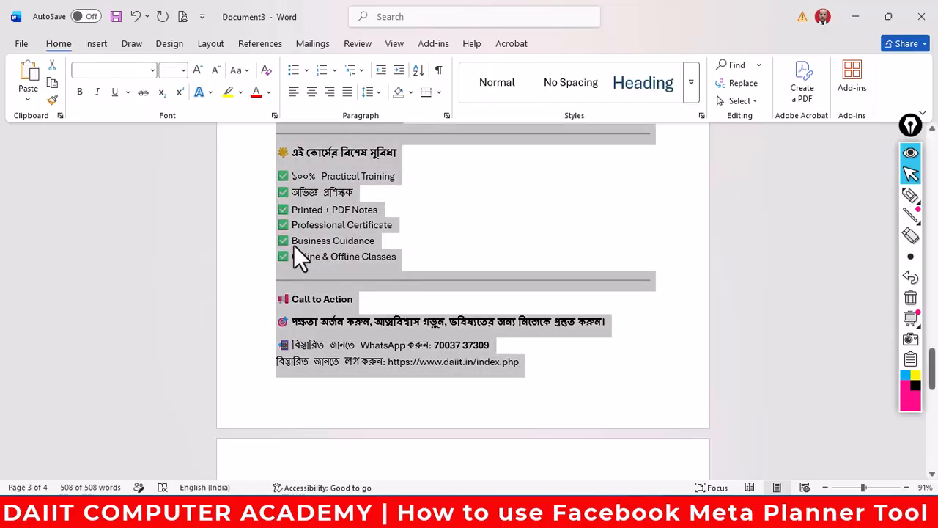
{"action": "right_click", "coordinate": [314, 214]}
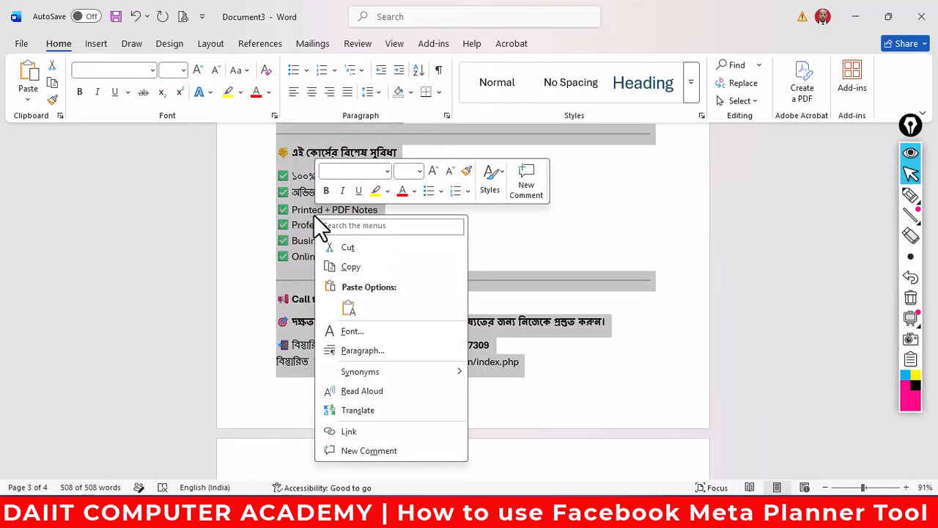
{"action": "left_click", "coordinate": [358, 268]}
{"action": "mouse_move", "coordinate": [321, 517]}
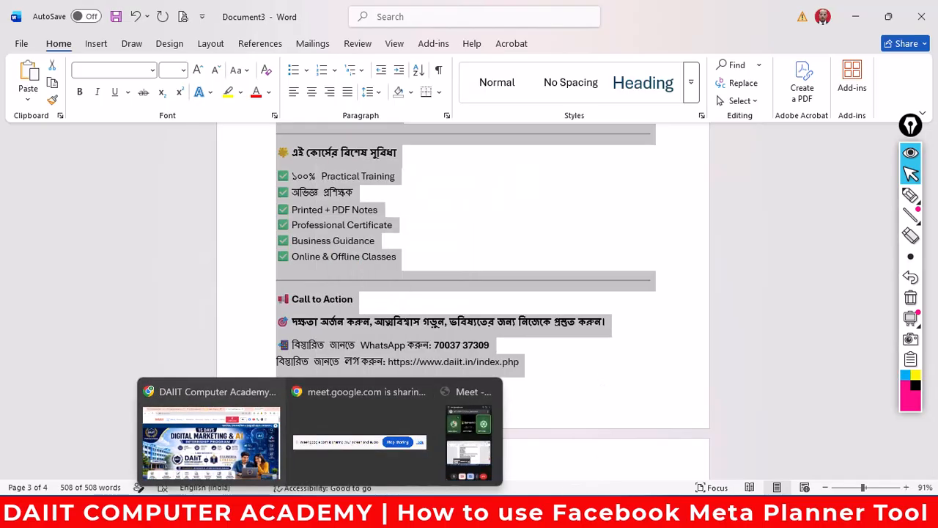
{"action": "left_click", "coordinate": [211, 436]}
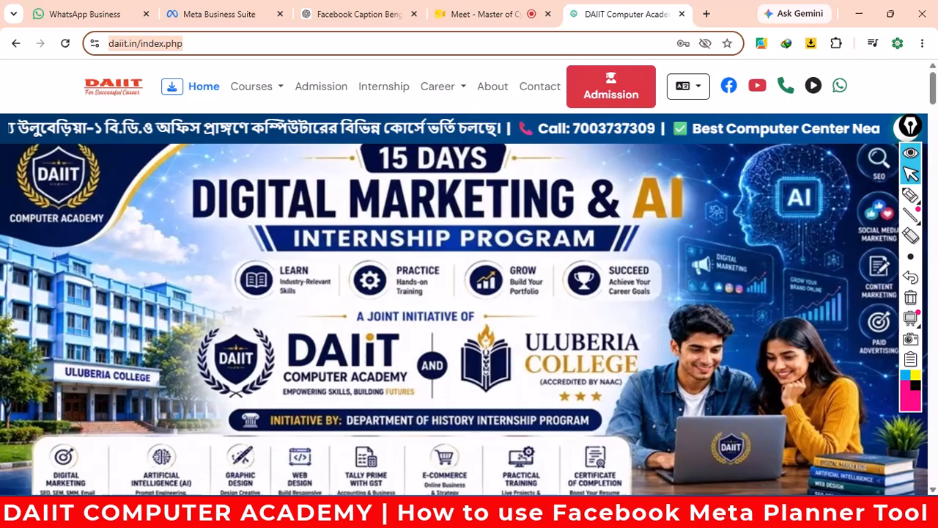
- Paste the Bengali Master of Cyber Café caption into the post text and undo a stray Collaborator paste
{"action": "left_click", "coordinate": [219, 13]}
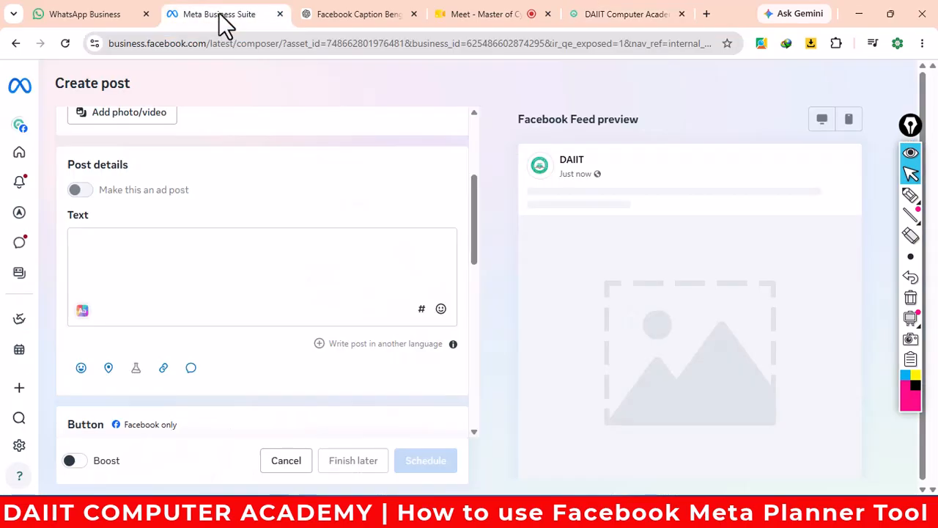
{"action": "left_click", "coordinate": [132, 243]}
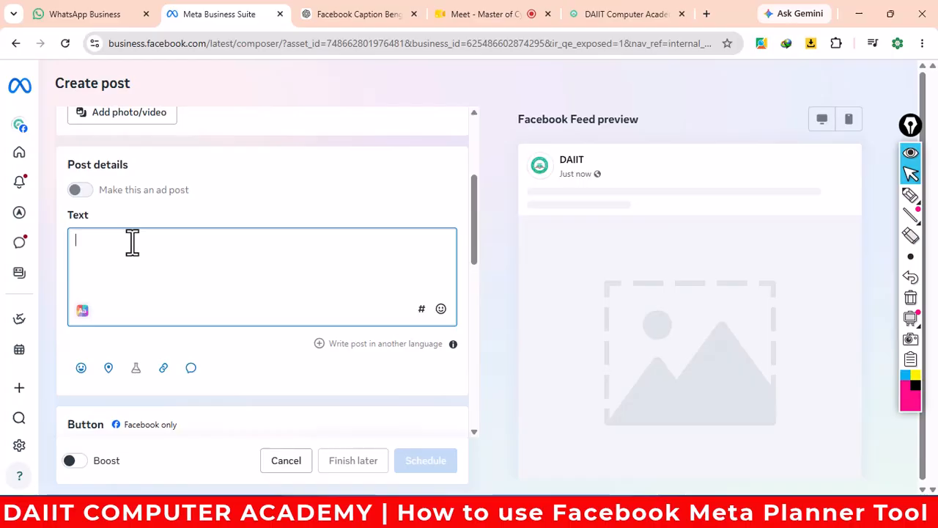
{"action": "key", "text": "ctrl+v"}
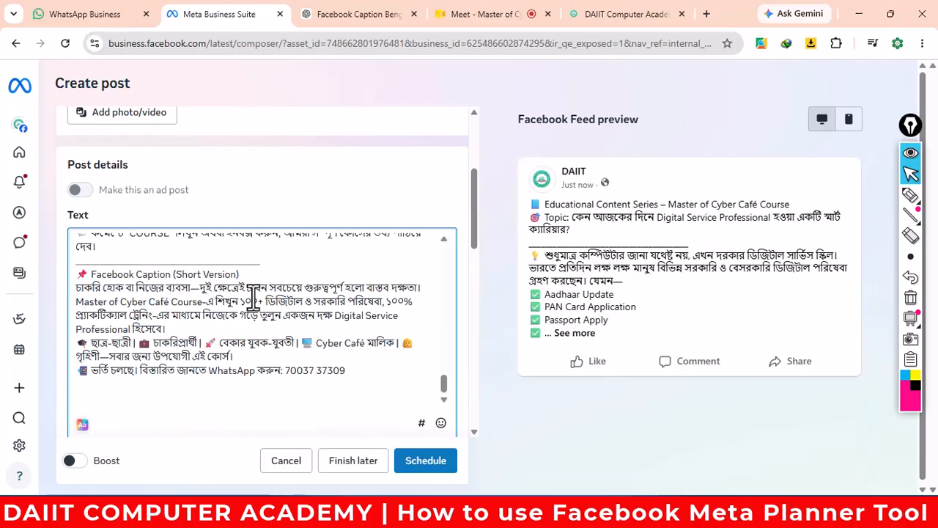
{"action": "left_click", "coordinate": [79, 190]}
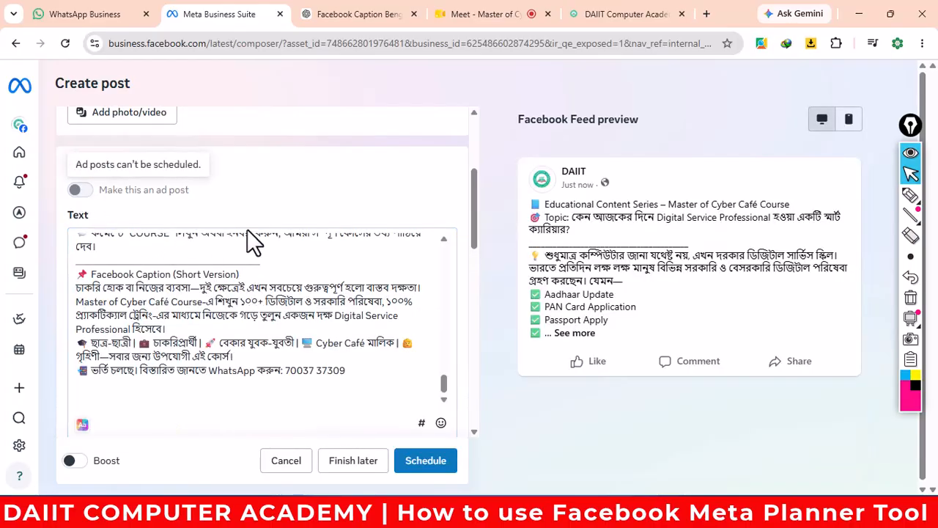
{"action": "scroll", "coordinate": [379, 367], "scroll_direction": "down", "scroll_amount": 10}
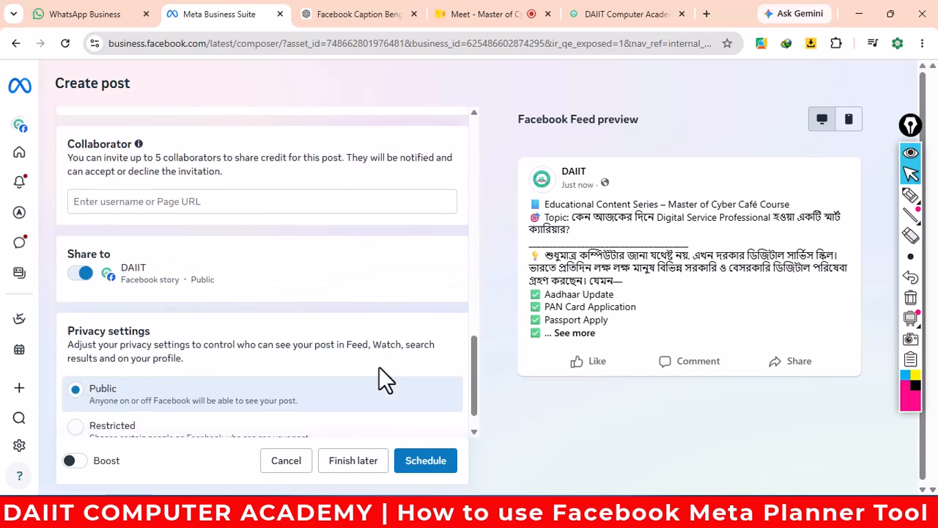
{"action": "scroll", "coordinate": [379, 366], "scroll_direction": "up", "scroll_amount": 3}
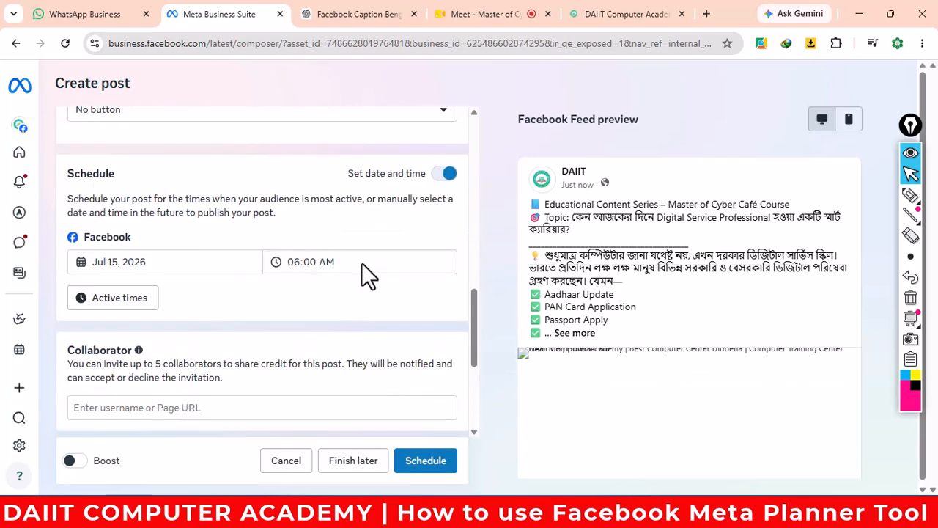
{"action": "scroll", "coordinate": [349, 307], "scroll_direction": "down", "scroll_amount": 3}
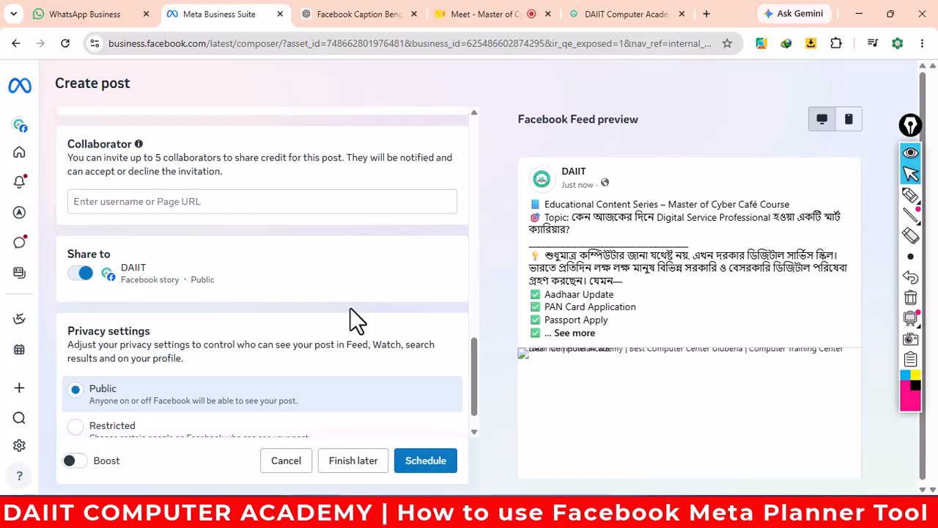
{"action": "scroll", "coordinate": [350, 307], "scroll_direction": "down", "scroll_amount": 1}
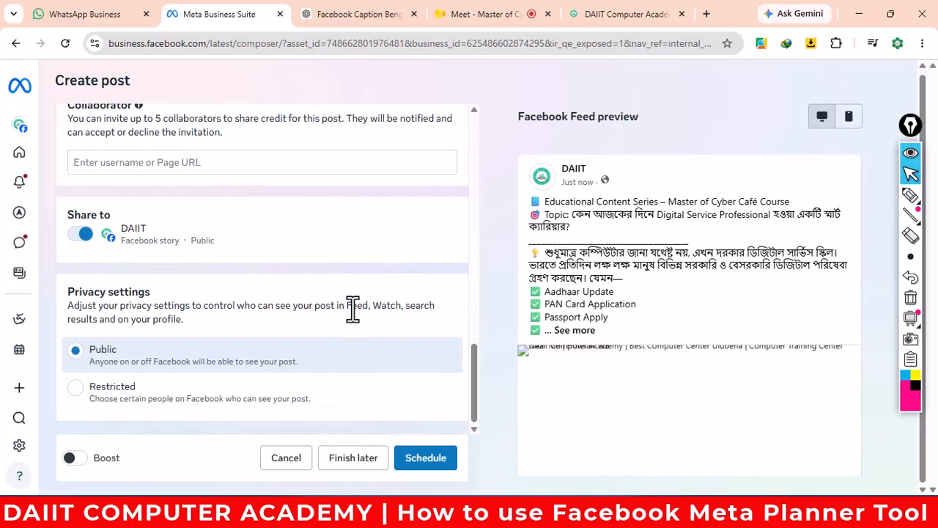
{"action": "scroll", "coordinate": [352, 308], "scroll_direction": "up", "scroll_amount": 1}
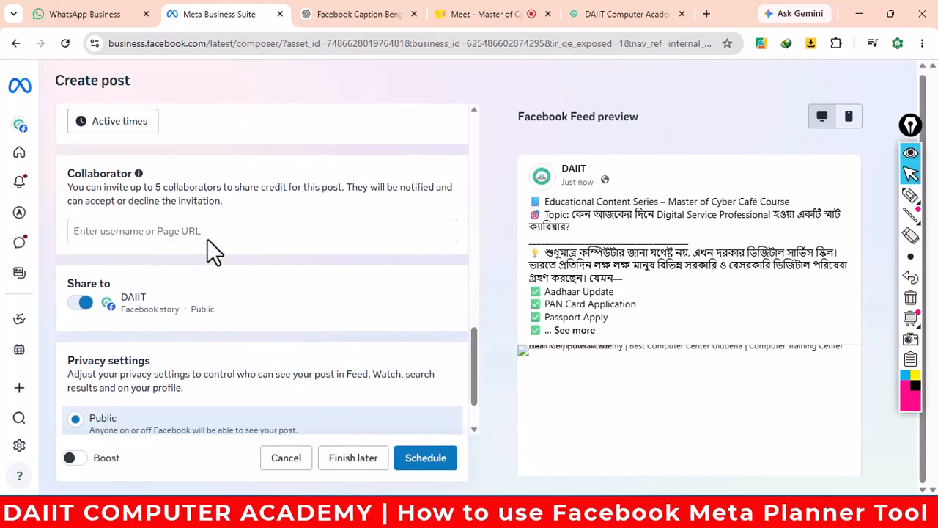
{"action": "left_click", "coordinate": [181, 230]}
{"action": "key", "text": "ctrl+v"}
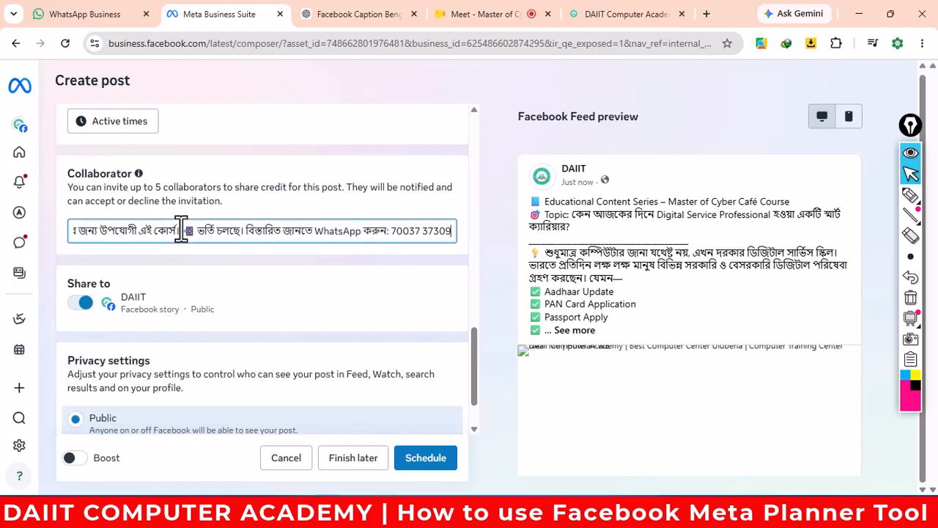
{"action": "key", "text": "ctrl+z"}
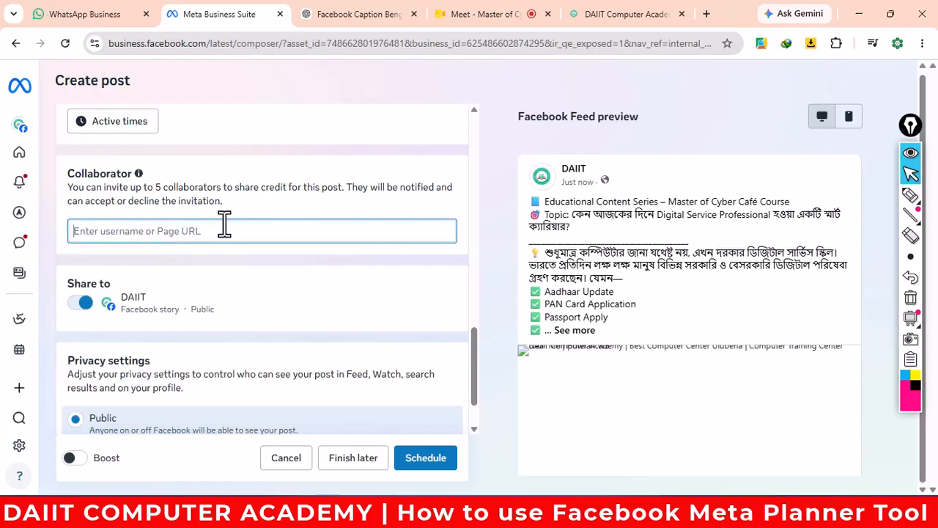
- Copy the Master of Cyber Cafe Course page address from DAIIT's Courses menu
{"action": "left_click", "coordinate": [643, 16]}
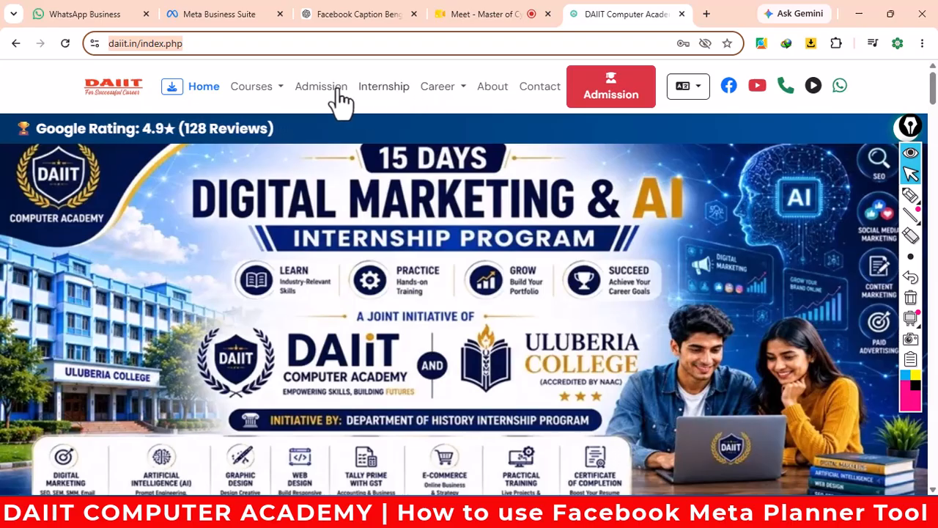
{"action": "left_click", "coordinate": [281, 102]}
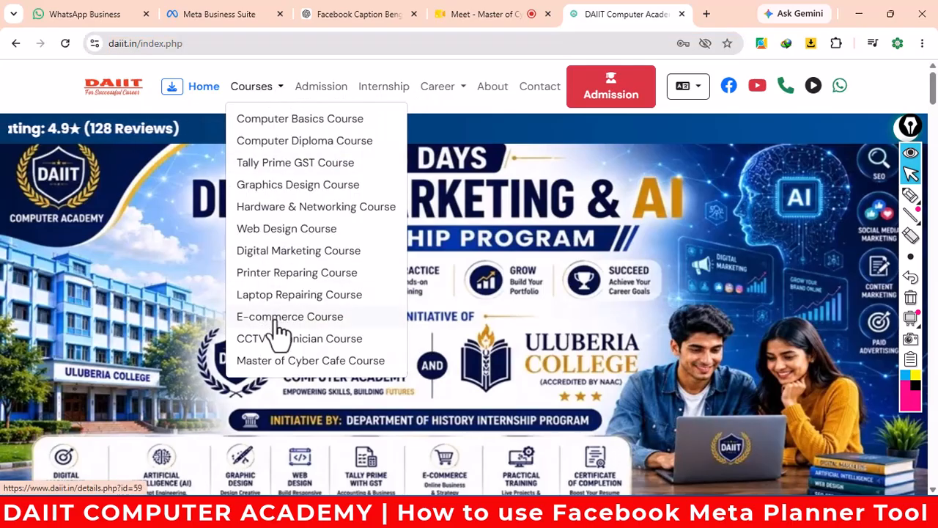
{"action": "left_click", "coordinate": [279, 360]}
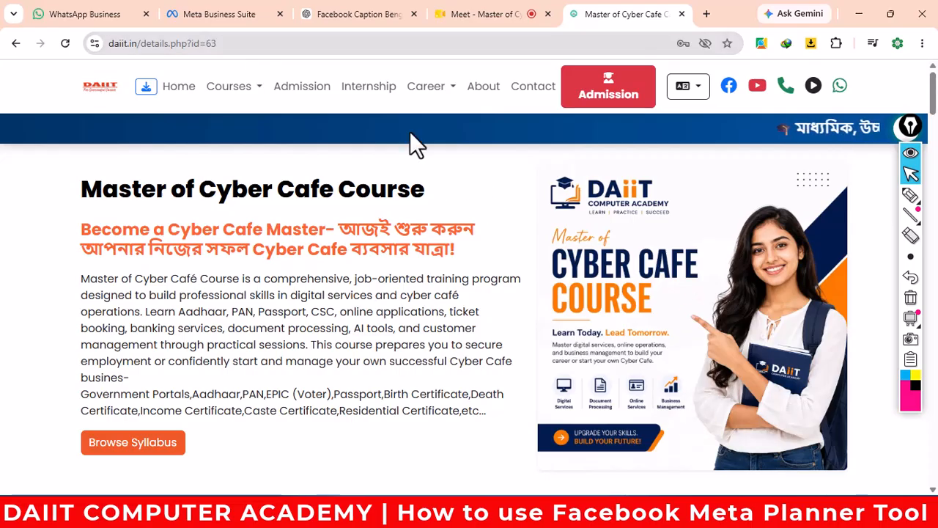
{"action": "left_click", "coordinate": [103, 44]}
{"action": "right_click", "coordinate": [139, 46]}
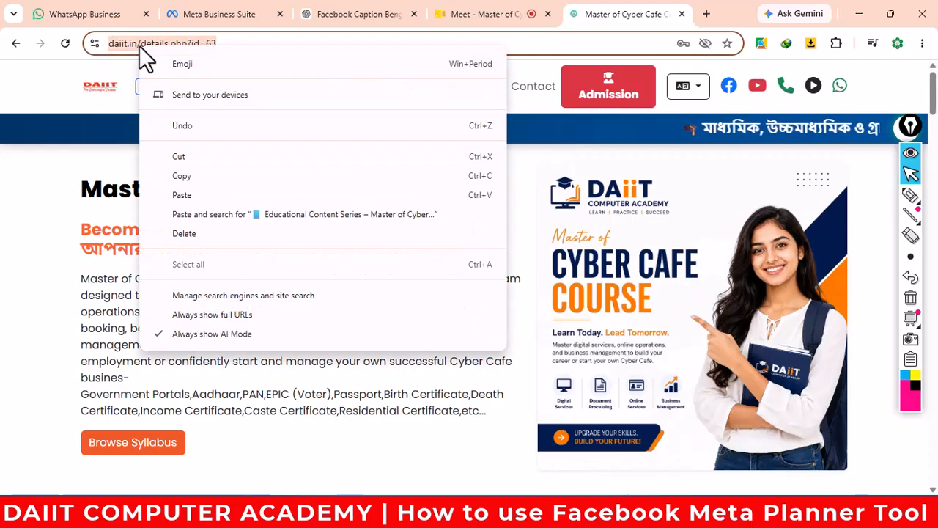
{"action": "left_click", "coordinate": [189, 174]}
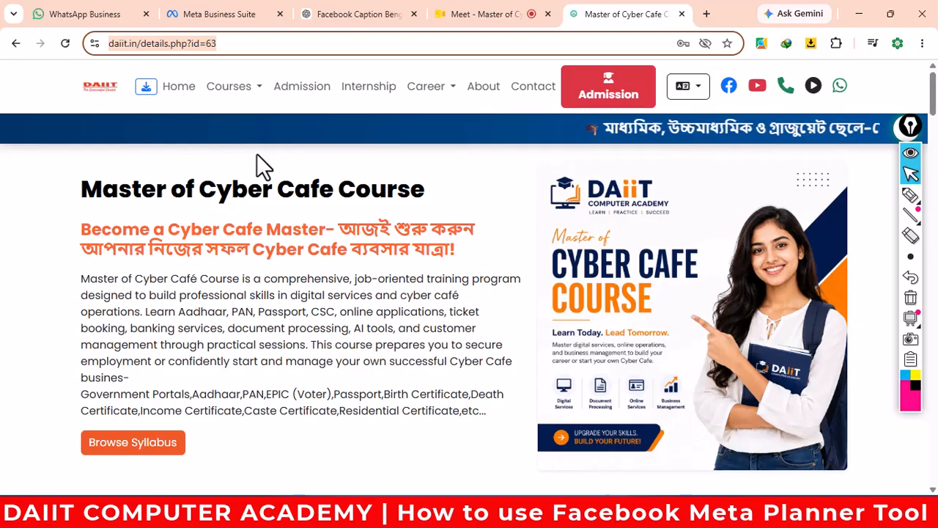
{"action": "left_click", "coordinate": [211, 20]}
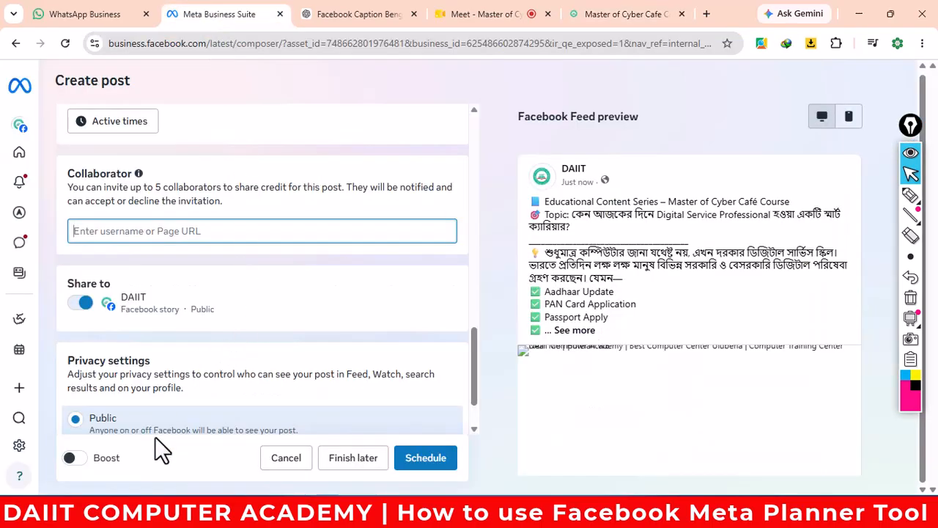
{"action": "key", "text": "ctrl+v"}
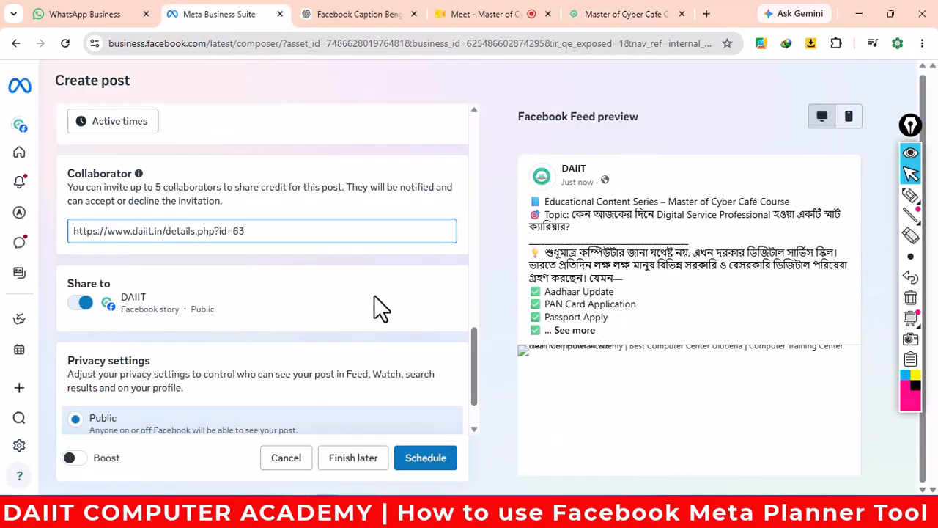
{"action": "scroll", "coordinate": [389, 294], "scroll_direction": "down", "scroll_amount": 2}
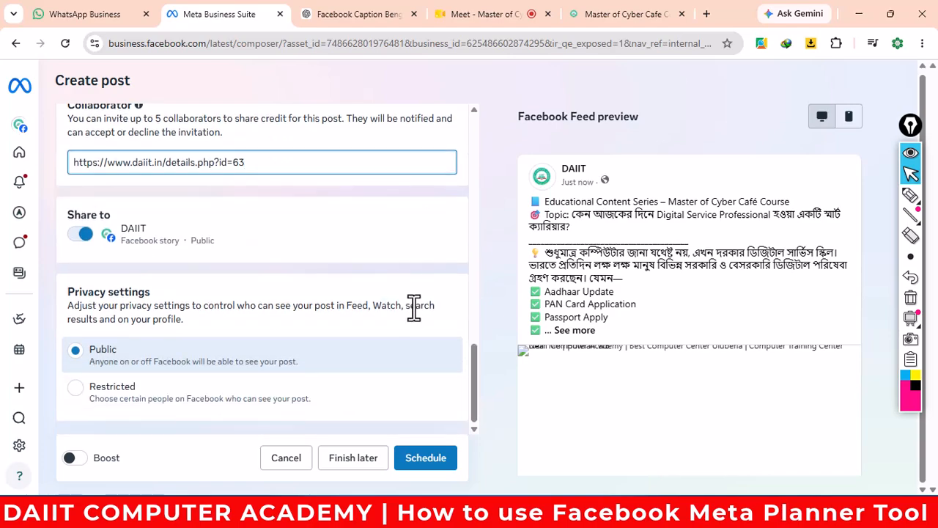
{"action": "left_click", "coordinate": [433, 458]}
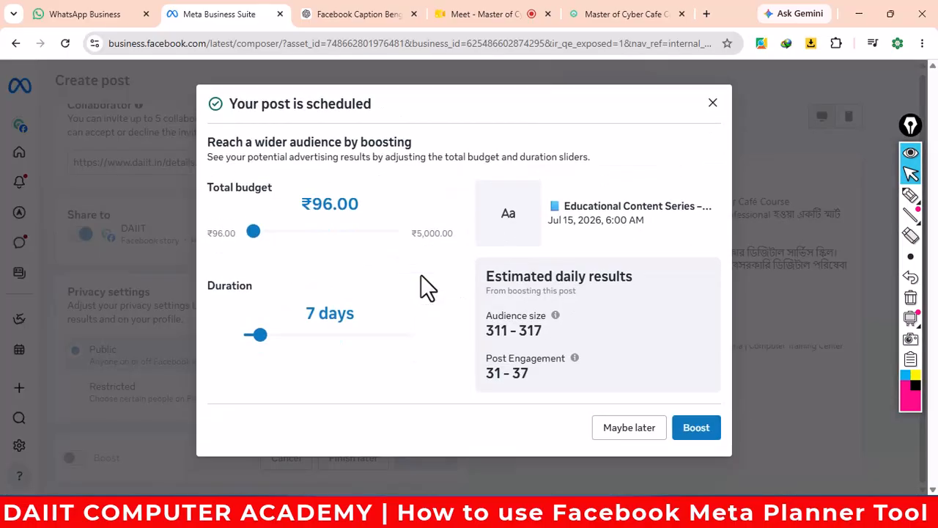
- Skip boosting, confirm the 6:00 AM Wed 15 post in the Planner, then return to Word's Document3
{"action": "left_click", "coordinate": [632, 431]}
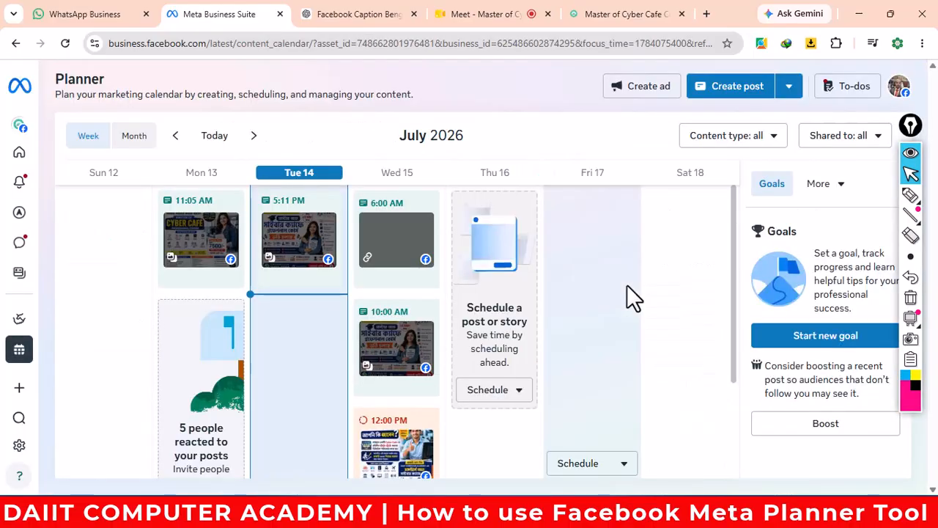
{"action": "scroll", "coordinate": [425, 272], "scroll_direction": "down", "scroll_amount": 3}
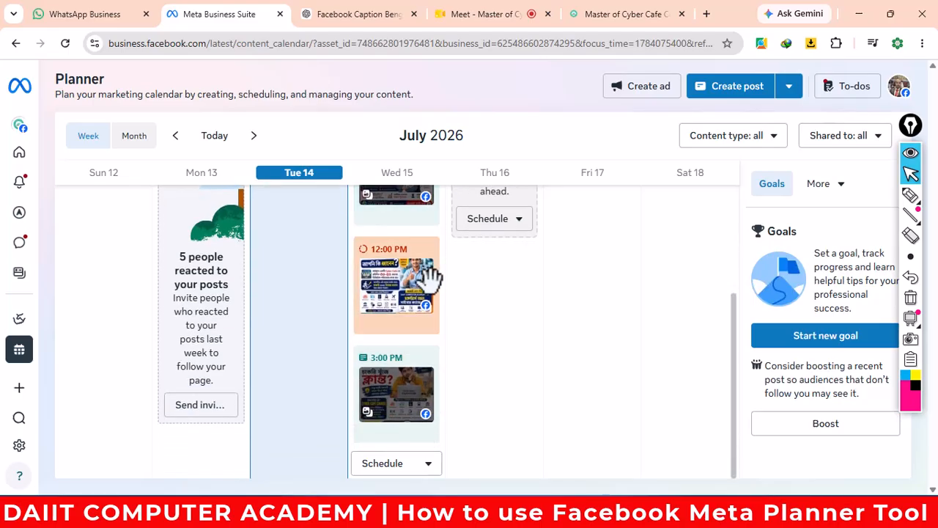
{"action": "scroll", "coordinate": [414, 377], "scroll_direction": "up", "scroll_amount": 3}
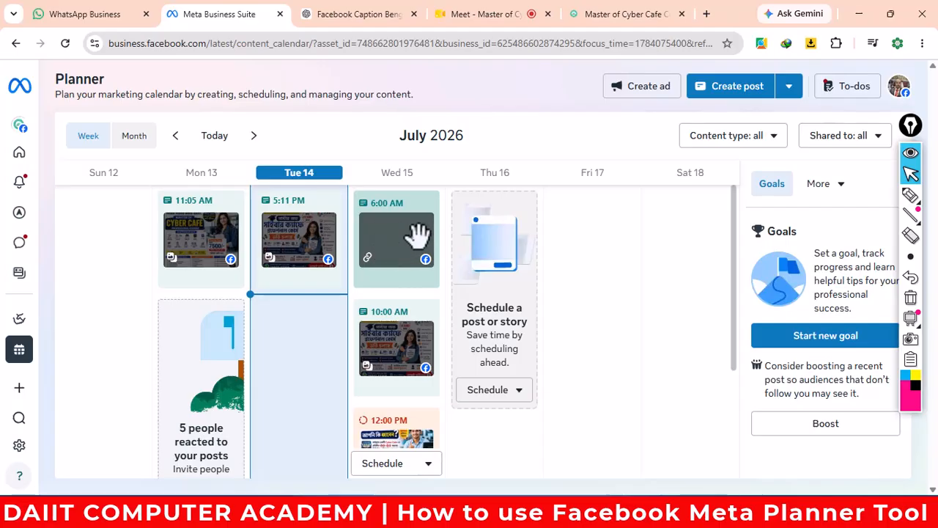
{"action": "mouse_move", "coordinate": [419, 235]}
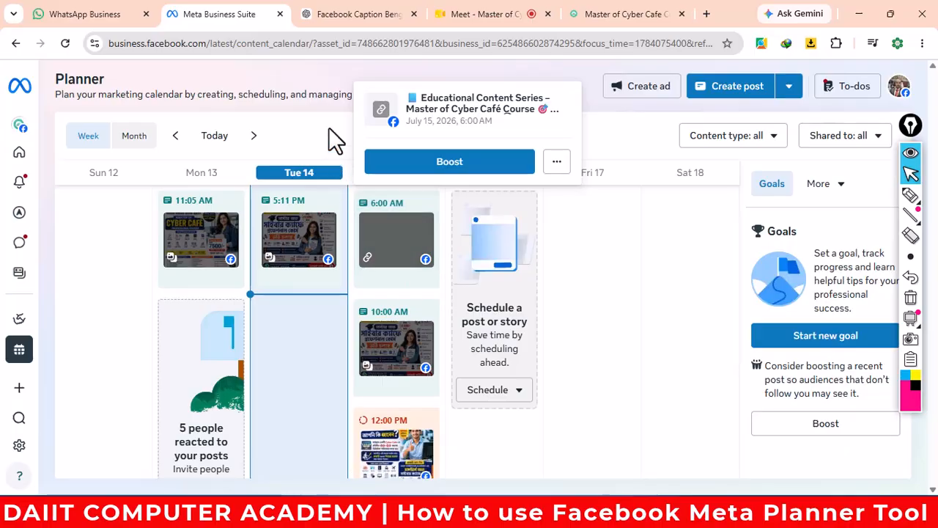
{"action": "left_click", "coordinate": [366, 22]}
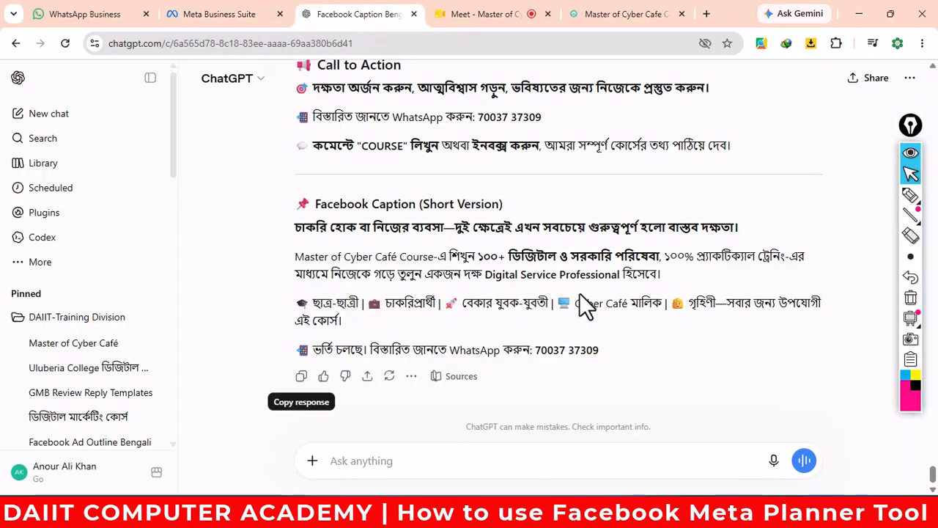
{"action": "key", "text": "alt+Tab"}
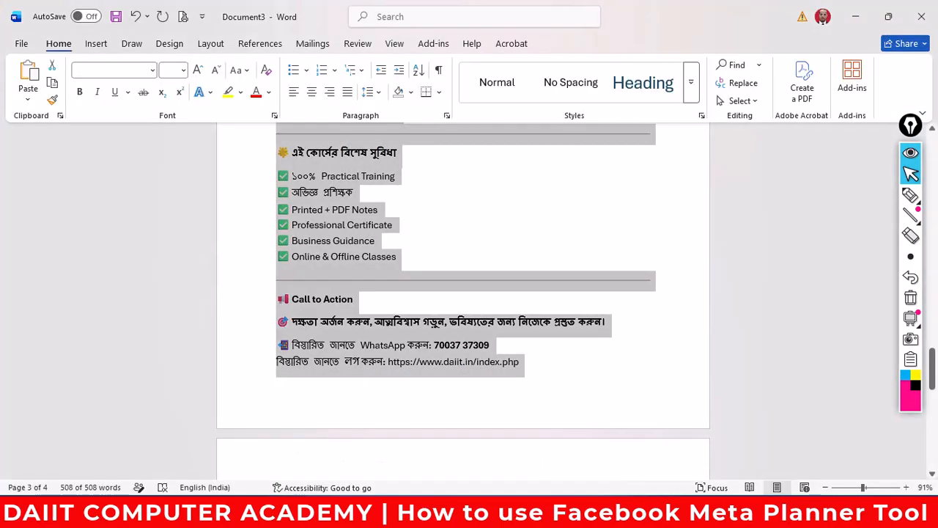
- Highlight the Educational, Promotional and Engagement categories in the Step 2 content-pillars prompt
{"action": "key", "text": "alt+Tab"}
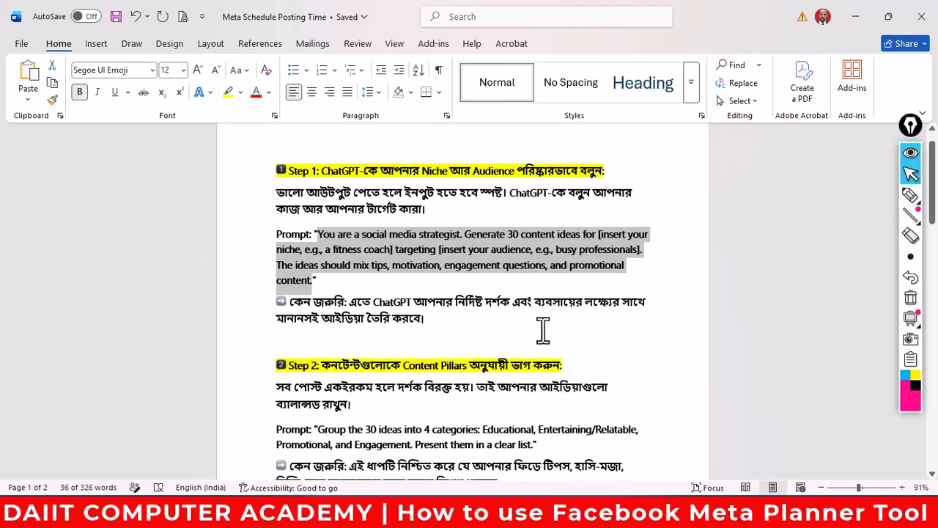
{"action": "scroll", "coordinate": [427, 309], "scroll_direction": "down", "scroll_amount": 3}
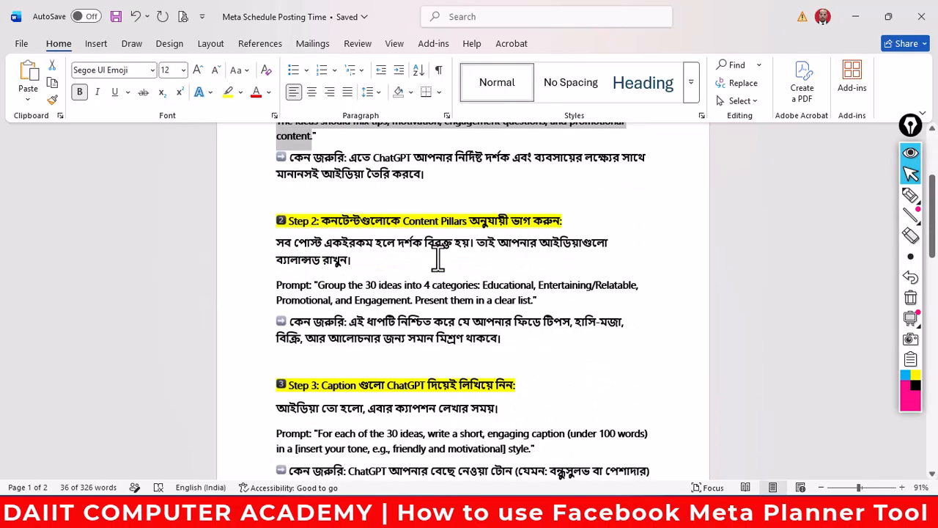
{"action": "scroll", "coordinate": [437, 257], "scroll_direction": "up", "scroll_amount": 2}
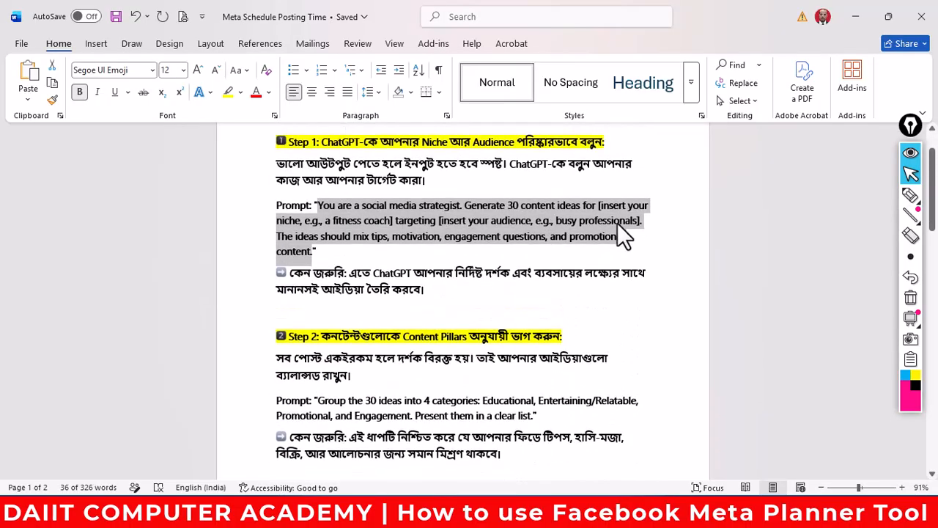
{"action": "scroll", "coordinate": [618, 225], "scroll_direction": "down", "scroll_amount": 2}
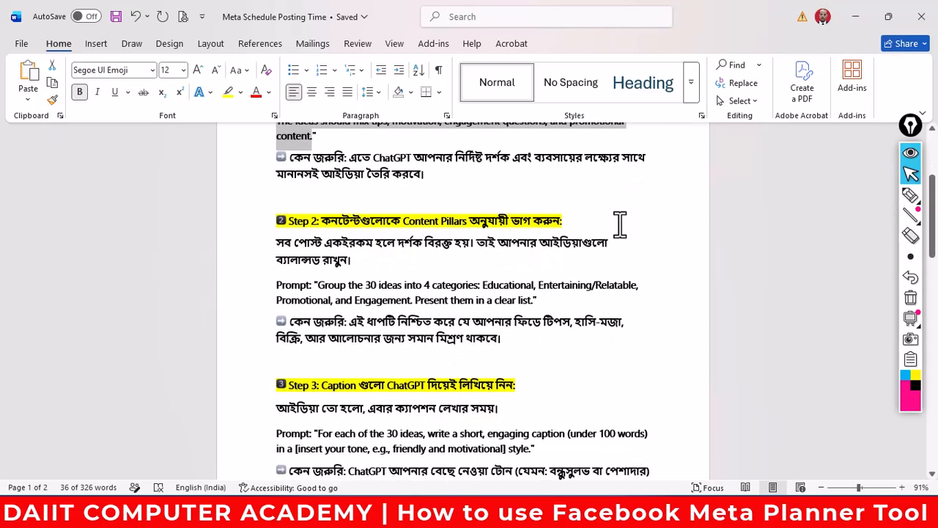
{"action": "scroll", "coordinate": [619, 224], "scroll_direction": "down", "scroll_amount": 1}
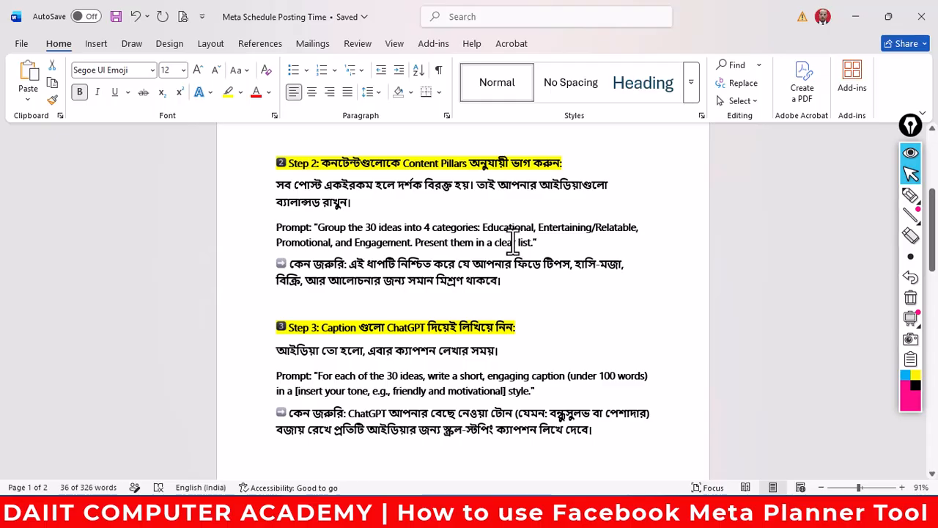
{"action": "left_click_drag", "start_coordinate": [496, 231], "coordinate": [636, 232]}
{"action": "left_click_drag", "start_coordinate": [299, 248], "coordinate": [463, 248]}
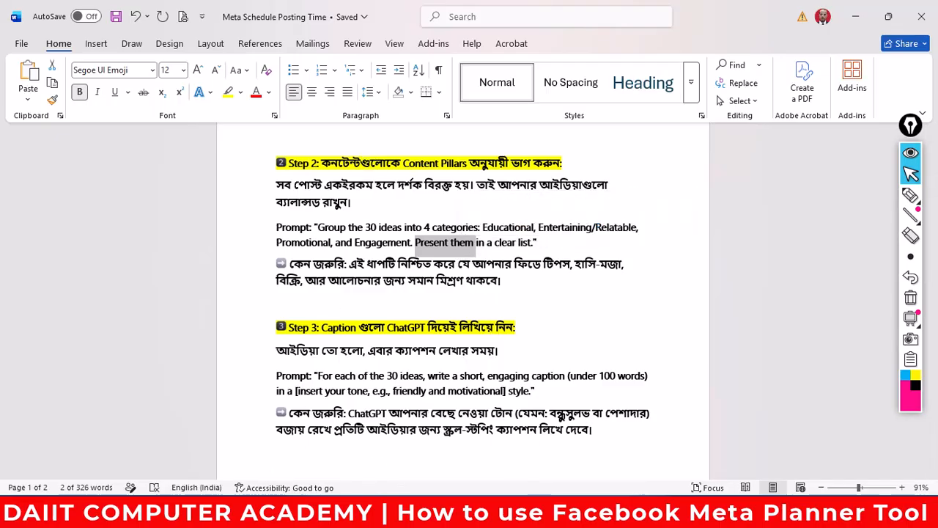
- Scroll through ChatGPT's 30-day plan table and content-balance list, then return to the Word notes
{"action": "mouse_move", "coordinate": [319, 516]}
{"action": "left_click", "coordinate": [211, 436]}
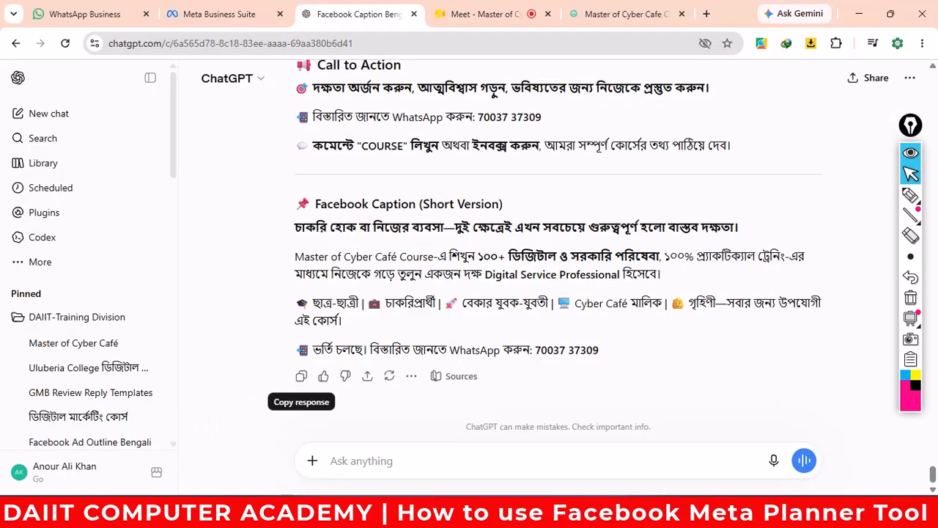
{"action": "scroll", "coordinate": [458, 315], "scroll_direction": "up", "scroll_amount": 10}
{"action": "scroll", "coordinate": [469, 297], "scroll_direction": "down", "scroll_amount": 15}
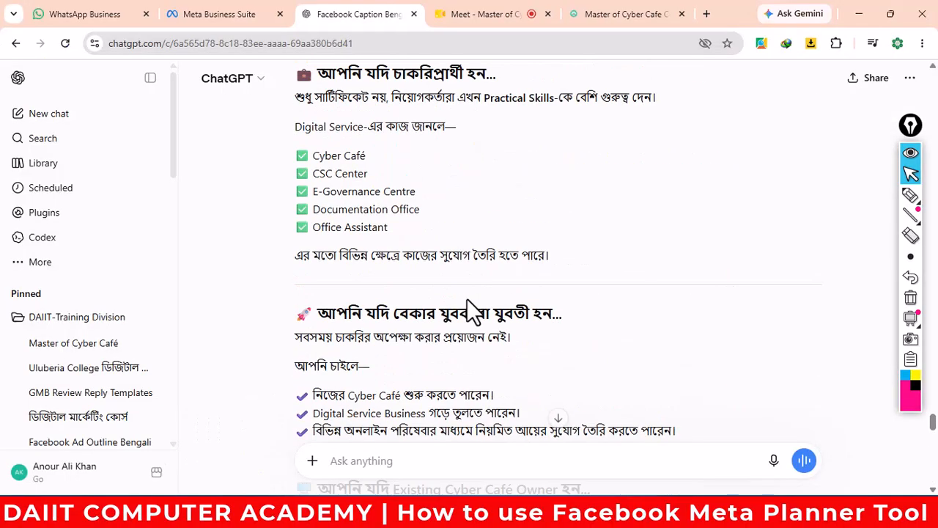
{"action": "scroll", "coordinate": [473, 300], "scroll_direction": "up", "scroll_amount": 10}
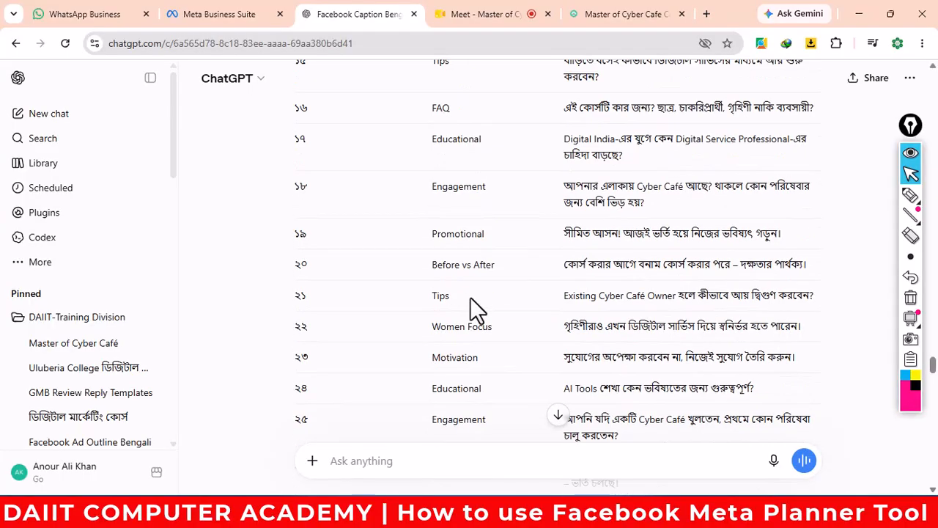
{"action": "scroll", "coordinate": [470, 296], "scroll_direction": "up", "scroll_amount": 3}
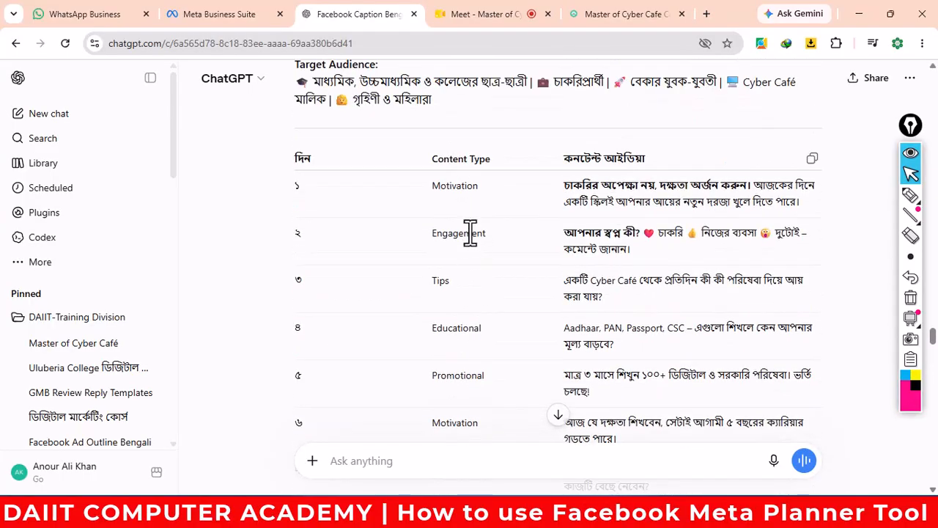
{"action": "scroll", "coordinate": [454, 389], "scroll_direction": "down", "scroll_amount": 4}
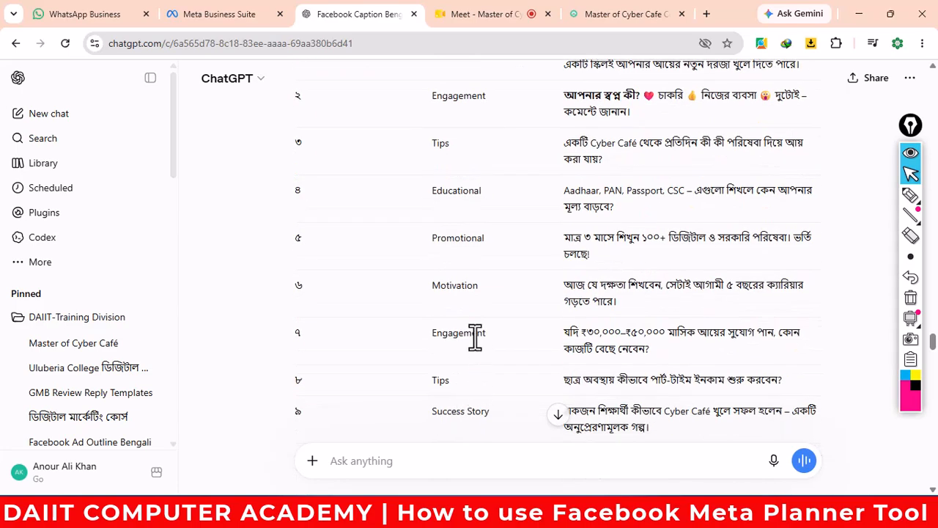
{"action": "scroll", "coordinate": [472, 337], "scroll_direction": "down", "scroll_amount": 1}
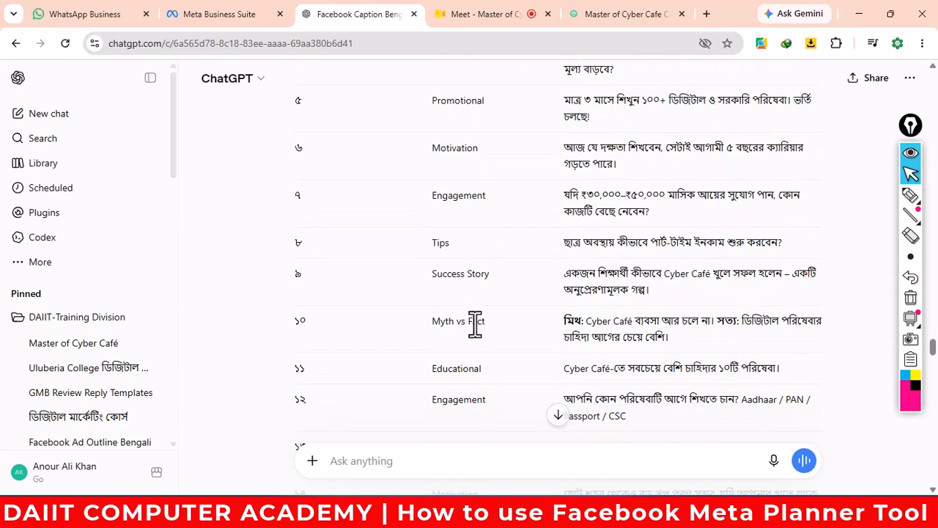
{"action": "scroll", "coordinate": [485, 324], "scroll_direction": "down", "scroll_amount": 8}
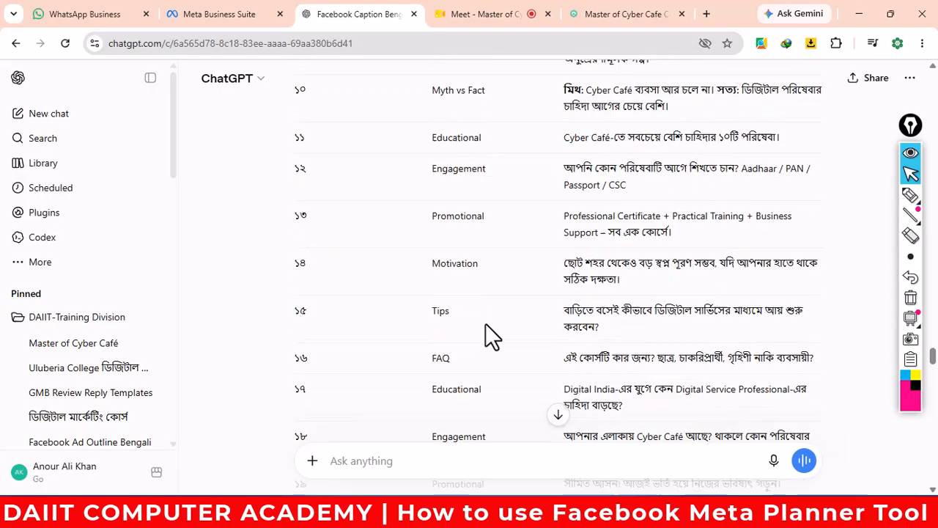
{"action": "scroll", "coordinate": [458, 383], "scroll_direction": "down", "scroll_amount": 6}
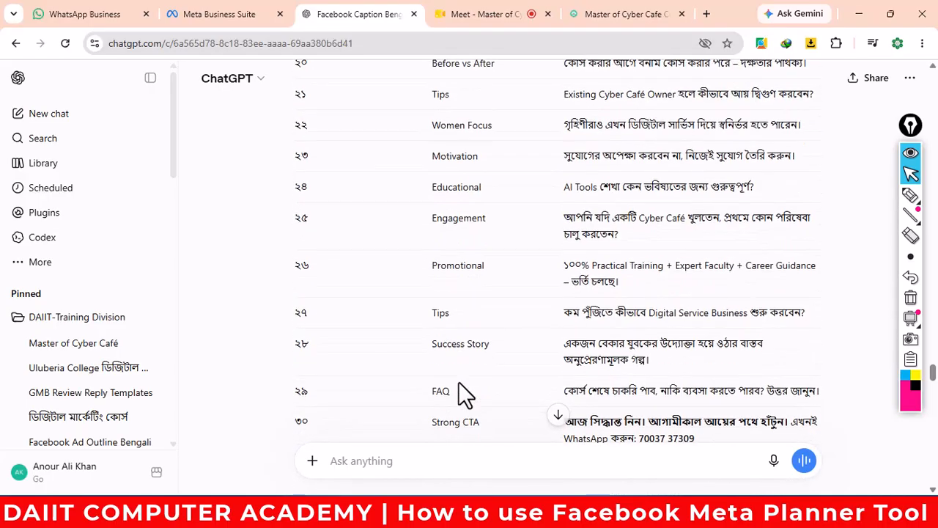
{"action": "scroll", "coordinate": [460, 303], "scroll_direction": "up", "scroll_amount": 3}
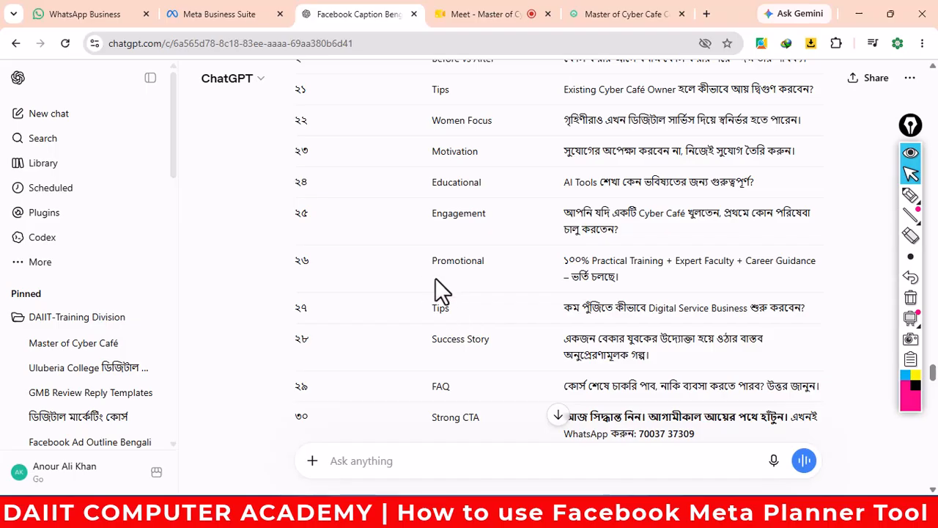
{"action": "scroll", "coordinate": [450, 286], "scroll_direction": "down", "scroll_amount": 5}
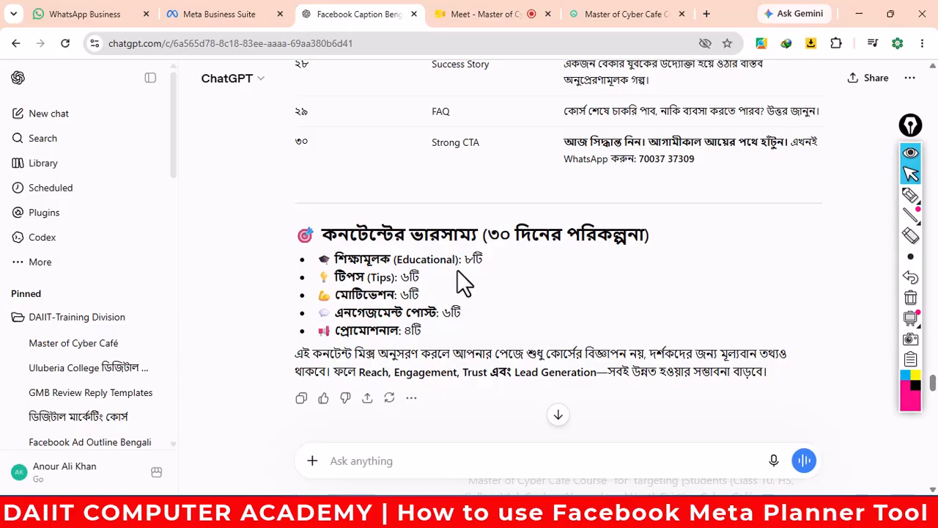
{"action": "scroll", "coordinate": [477, 268], "scroll_direction": "down", "scroll_amount": 1}
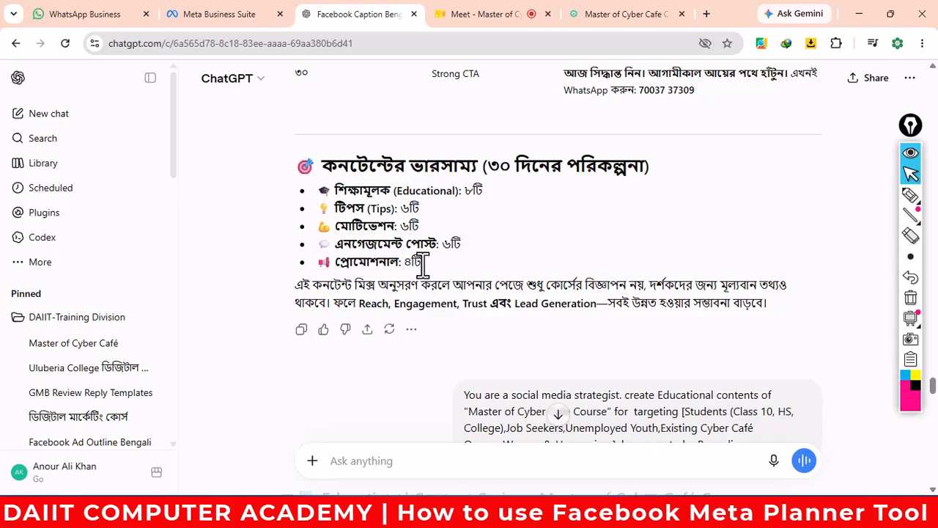
{"action": "scroll", "coordinate": [421, 220], "scroll_direction": "up", "scroll_amount": 2}
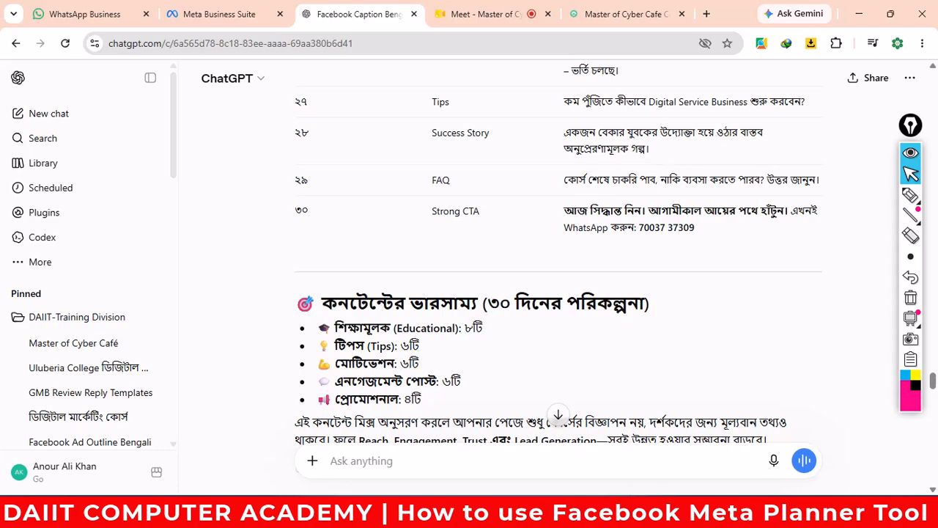
{"action": "left_click", "coordinate": [505, 443]}
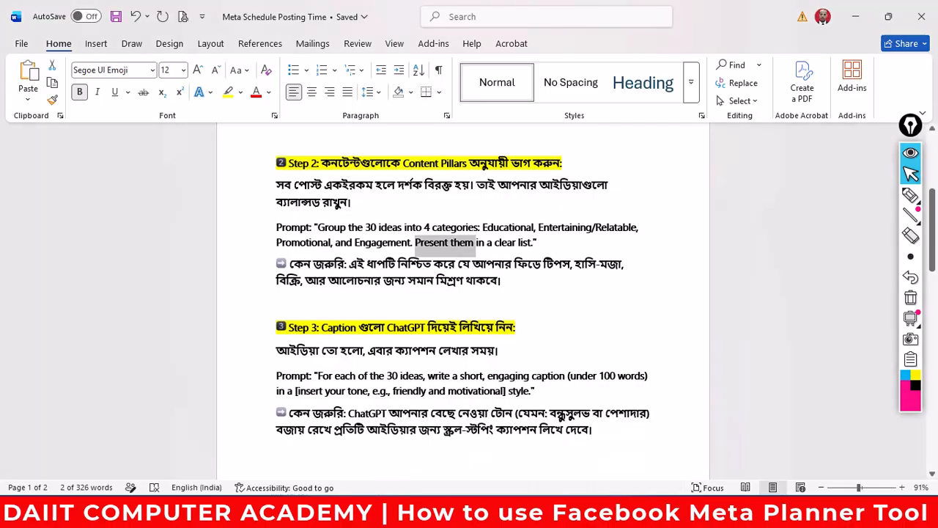
- Copy Step 3's 68-word caption prompt from page 2 of the notes and return to ChatGPT
{"action": "scroll", "coordinate": [527, 391], "scroll_direction": "down", "scroll_amount": 10}
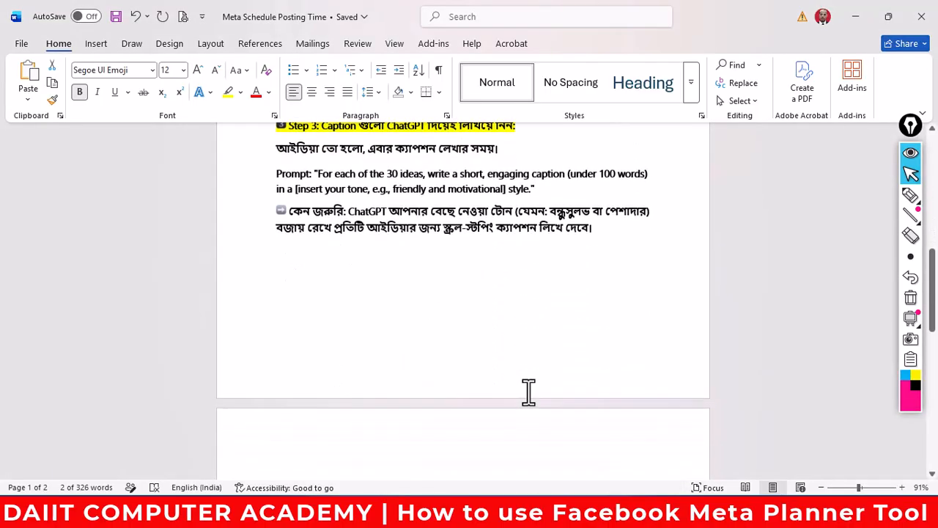
{"action": "scroll", "coordinate": [530, 391], "scroll_direction": "up", "scroll_amount": 5}
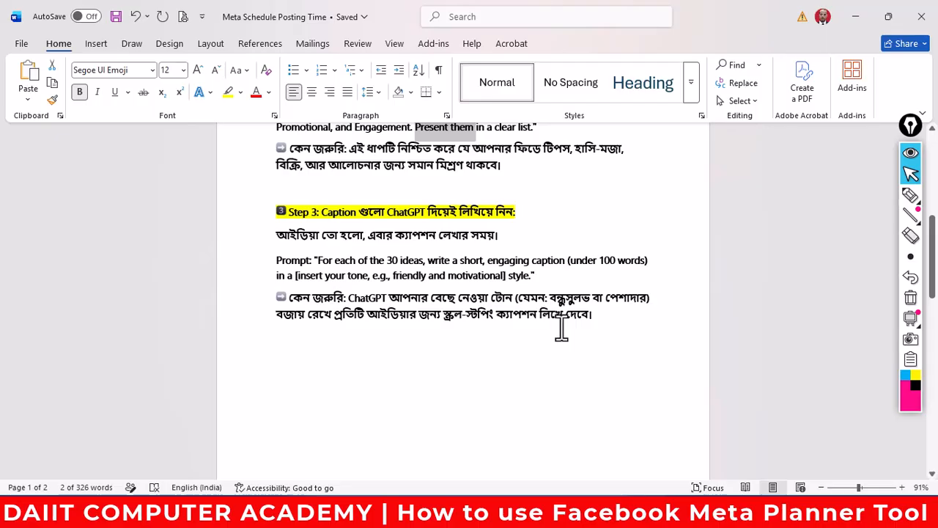
{"action": "scroll", "coordinate": [562, 328], "scroll_direction": "down", "scroll_amount": 7}
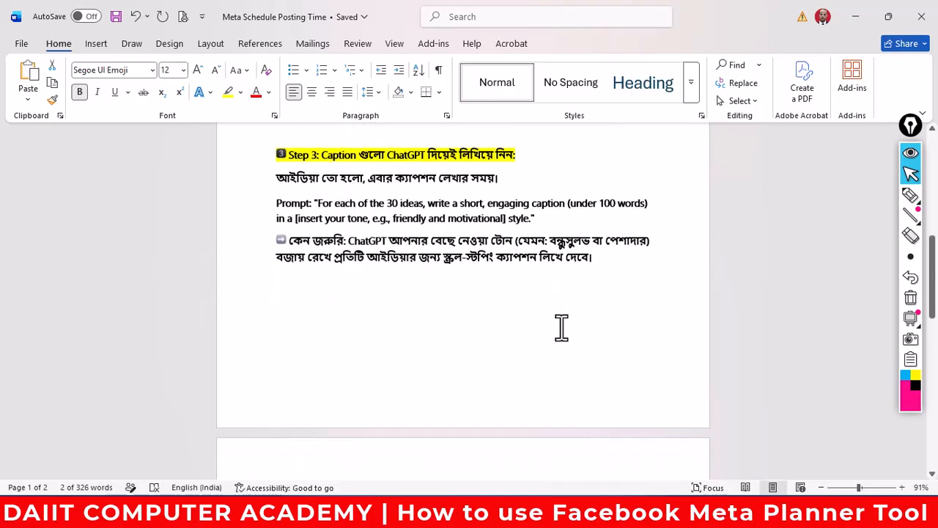
{"action": "scroll", "coordinate": [561, 328], "scroll_direction": "down", "scroll_amount": 5}
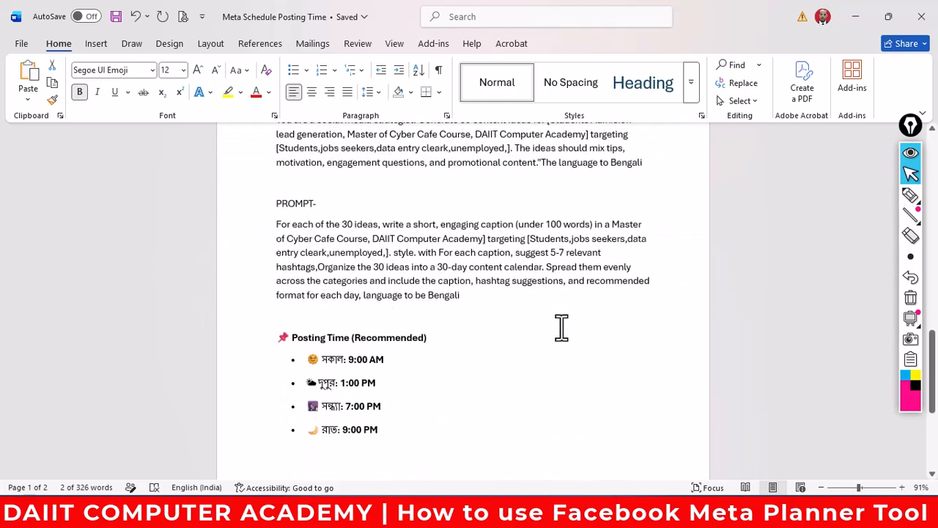
{"action": "scroll", "coordinate": [561, 328], "scroll_direction": "down", "scroll_amount": 3}
{"action": "scroll", "coordinate": [561, 327], "scroll_direction": "up", "scroll_amount": 3}
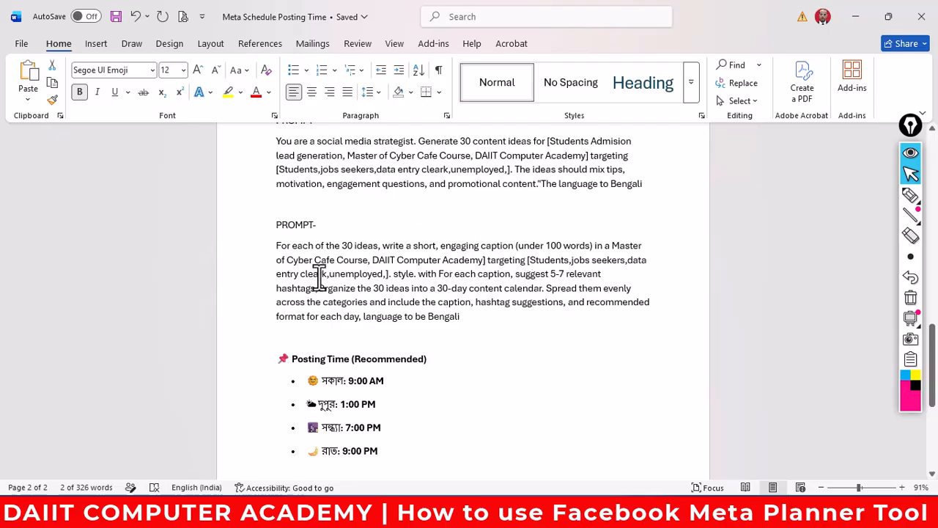
{"action": "left_click_drag", "start_coordinate": [471, 325], "coordinate": [282, 251]}
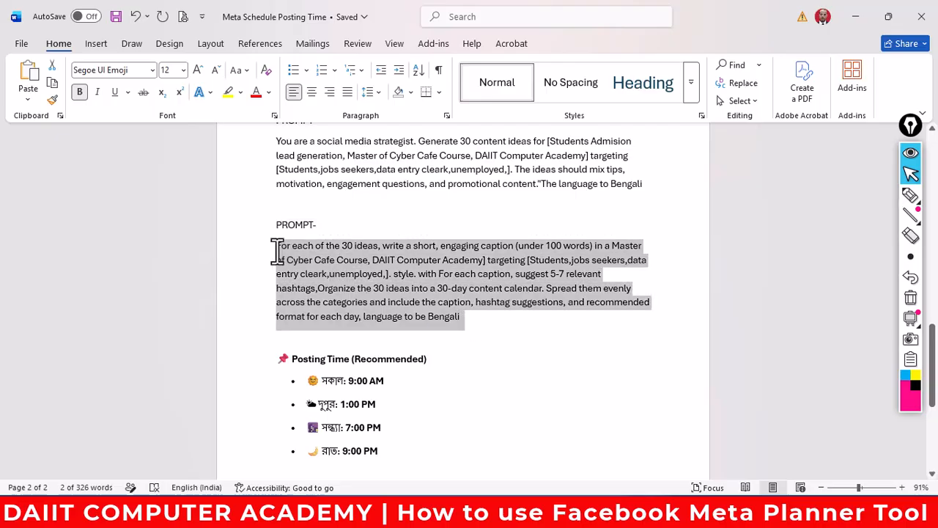
{"action": "right_click", "coordinate": [355, 269]}
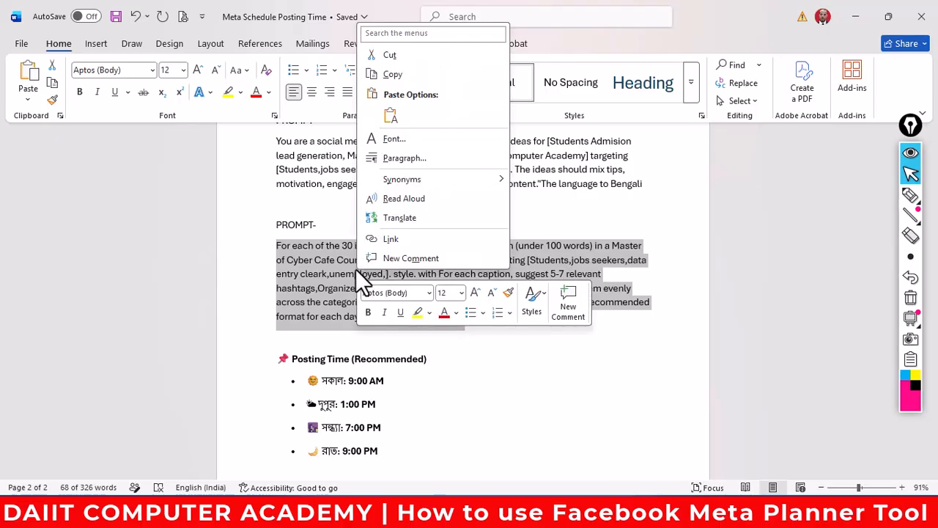
{"action": "left_click", "coordinate": [397, 74]}
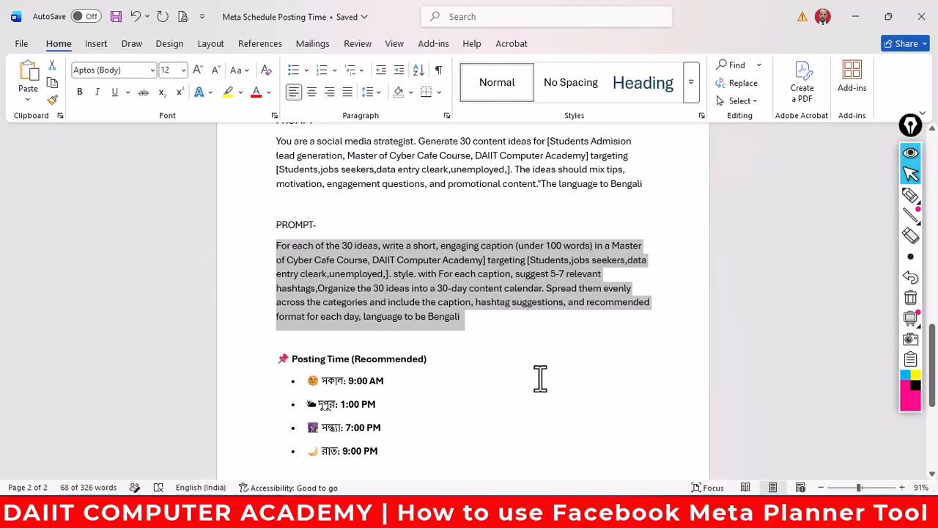
{"action": "left_click", "coordinate": [475, 512]}
- Paste the copied caption-calendar prompt into ChatGPT and send it
{"action": "scroll", "coordinate": [457, 409], "scroll_direction": "down", "scroll_amount": 5}
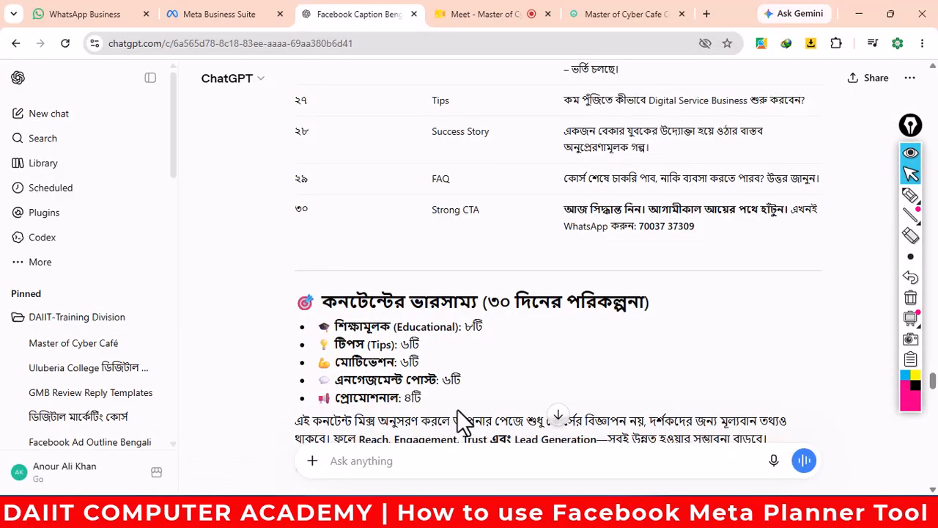
{"action": "left_click", "coordinate": [366, 462]}
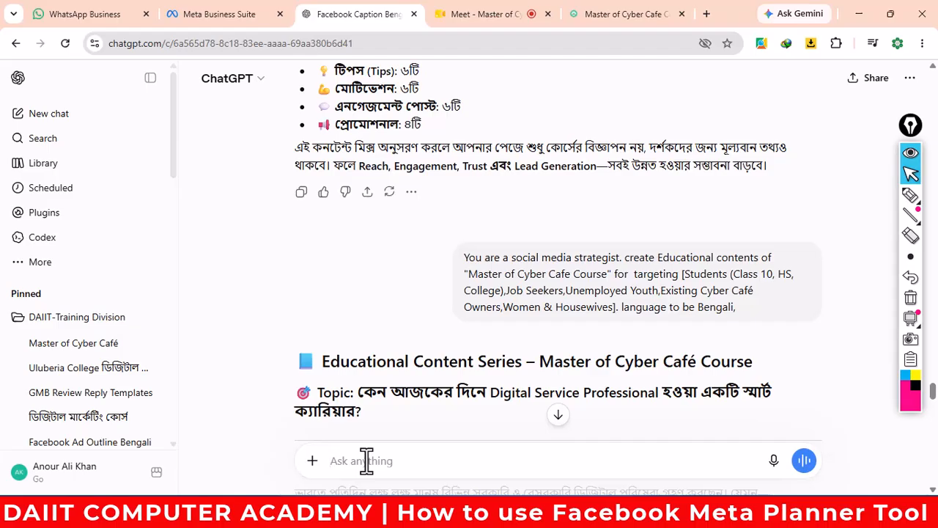
{"action": "key", "text": "ctrl+v"}
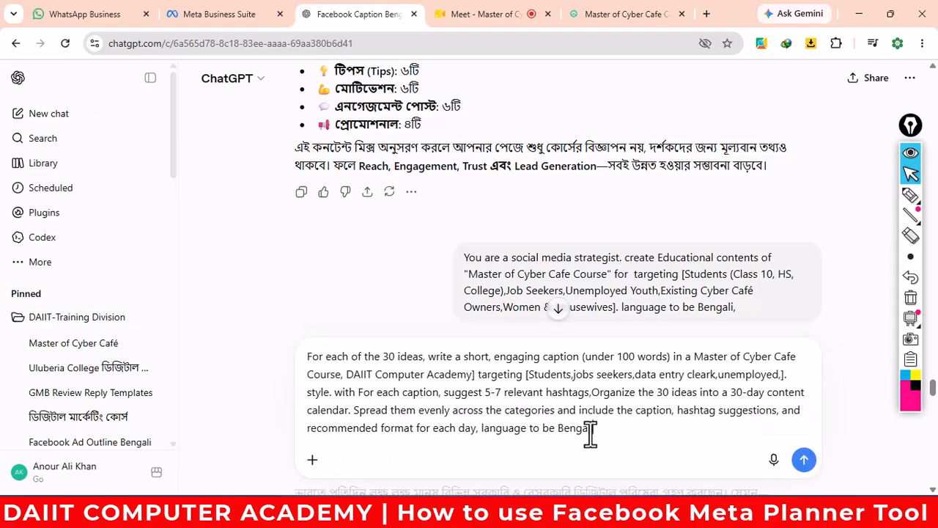
{"action": "left_click", "coordinate": [804, 460]}
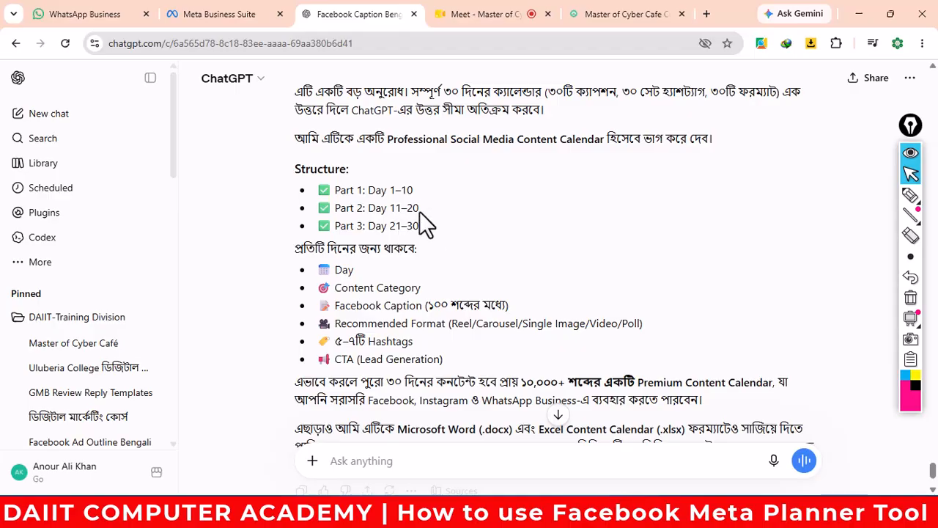
- Reply 'do it' to approve the three-part plan so the Bengali 30-day calendar generates
{"action": "scroll", "coordinate": [494, 285], "scroll_direction": "down", "scroll_amount": 1}
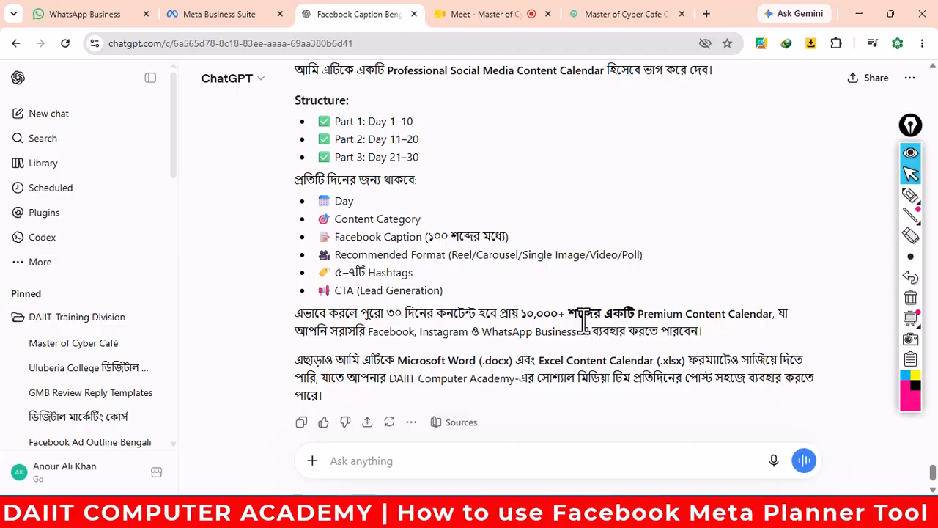
{"action": "scroll", "coordinate": [584, 320], "scroll_direction": "down", "scroll_amount": 1}
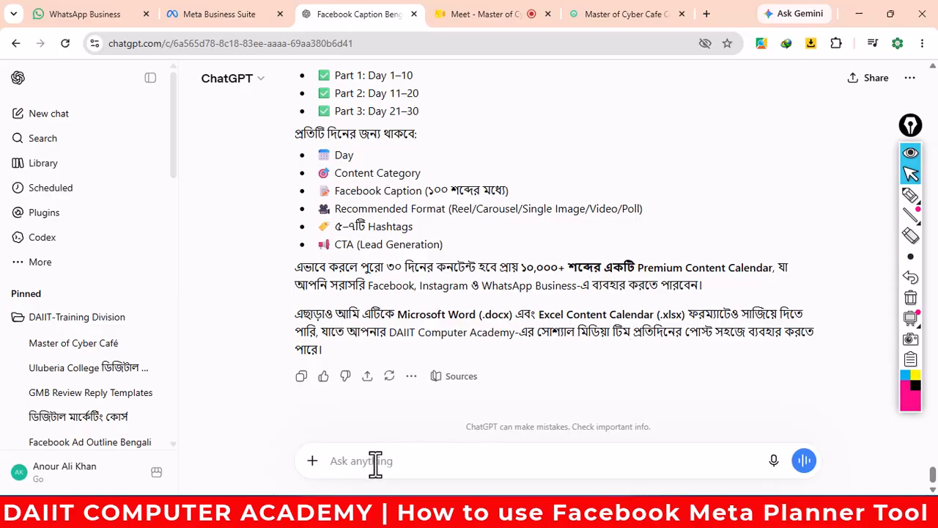
{"action": "type", "text": "o it"}
{"action": "key", "text": "Return"}
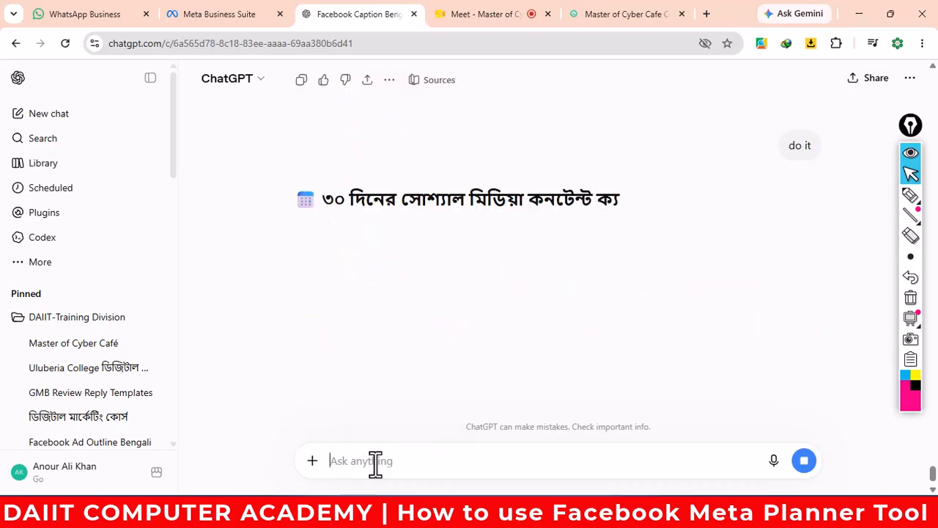
{"action": "scroll", "coordinate": [449, 381], "scroll_direction": "down", "scroll_amount": 3}
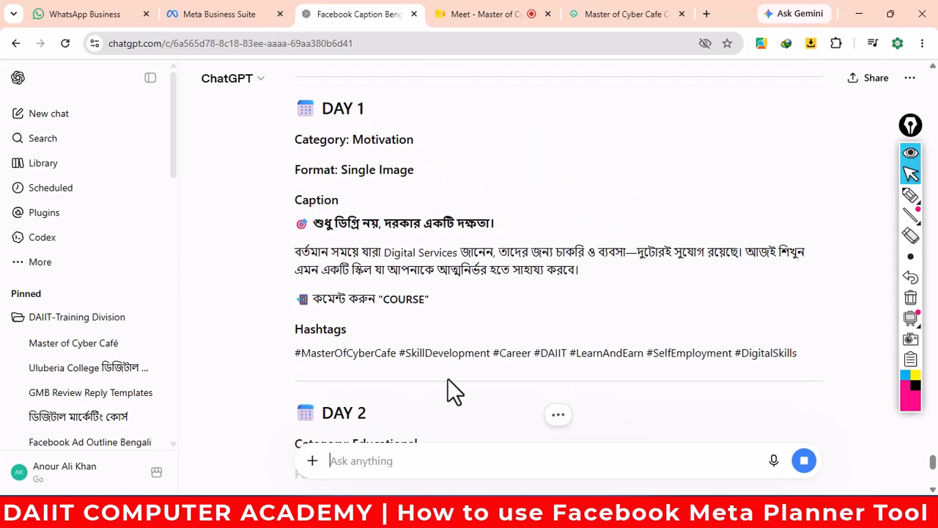
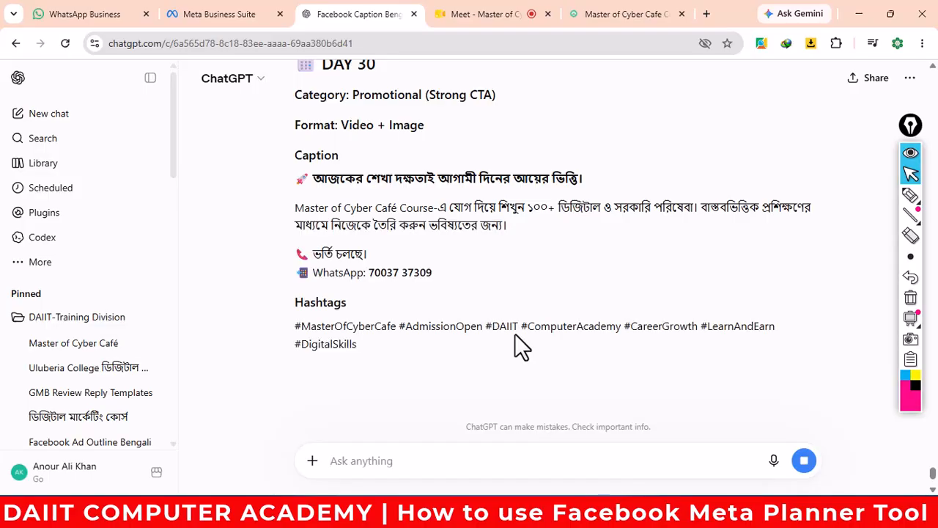
- Scroll back up through the 30-day calendar until Day 1's caption and hashtags show
{"action": "scroll", "coordinate": [560, 322], "scroll_direction": "up", "scroll_amount": 10}
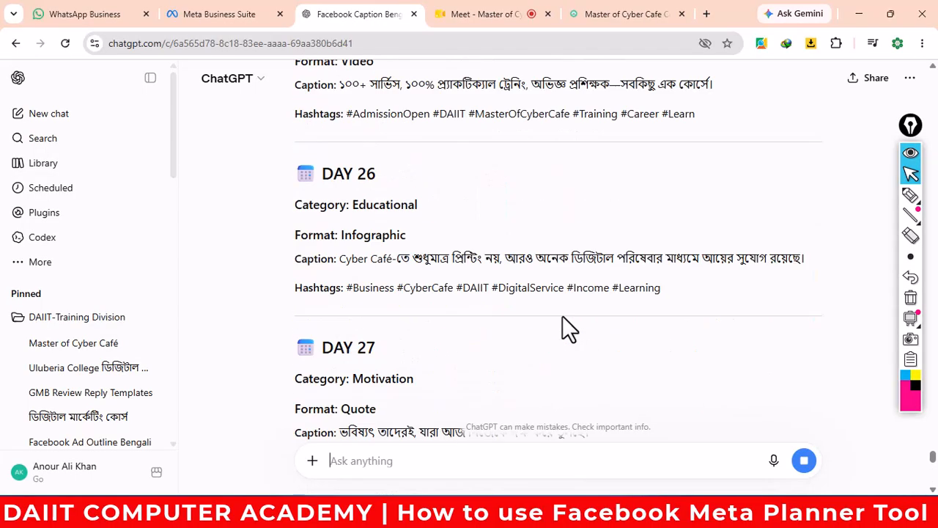
{"action": "scroll", "coordinate": [562, 316], "scroll_direction": "up", "scroll_amount": 20}
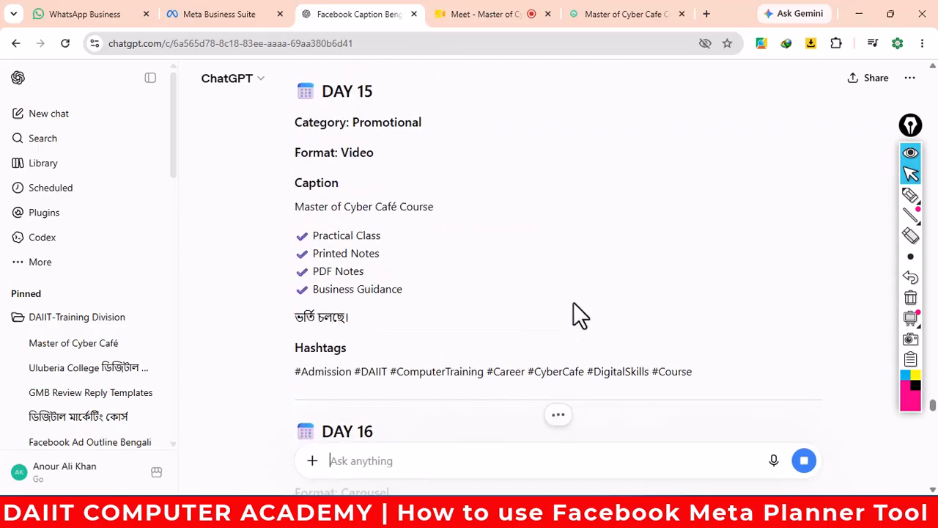
{"action": "scroll", "coordinate": [575, 299], "scroll_direction": "up", "scroll_amount": 20}
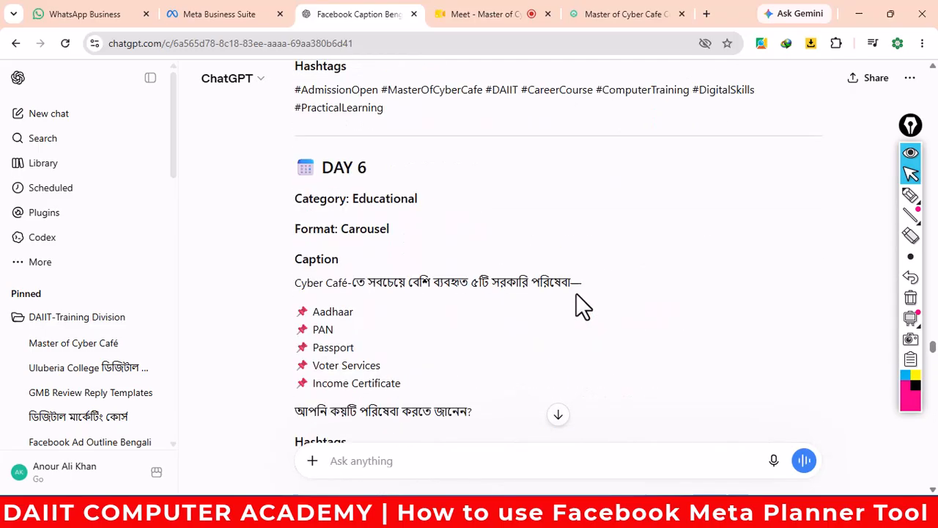
{"action": "scroll", "coordinate": [577, 293], "scroll_direction": "up", "scroll_amount": 20}
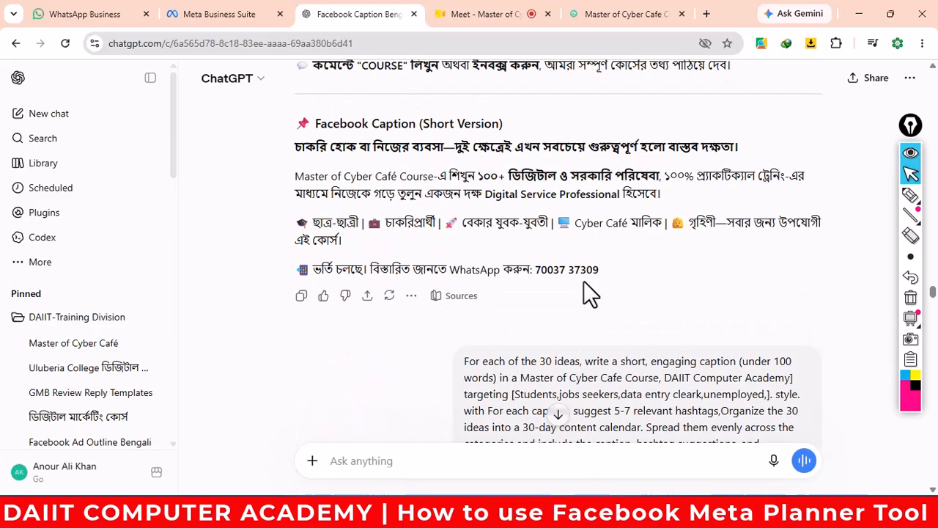
{"action": "scroll", "coordinate": [584, 282], "scroll_direction": "down", "scroll_amount": 10}
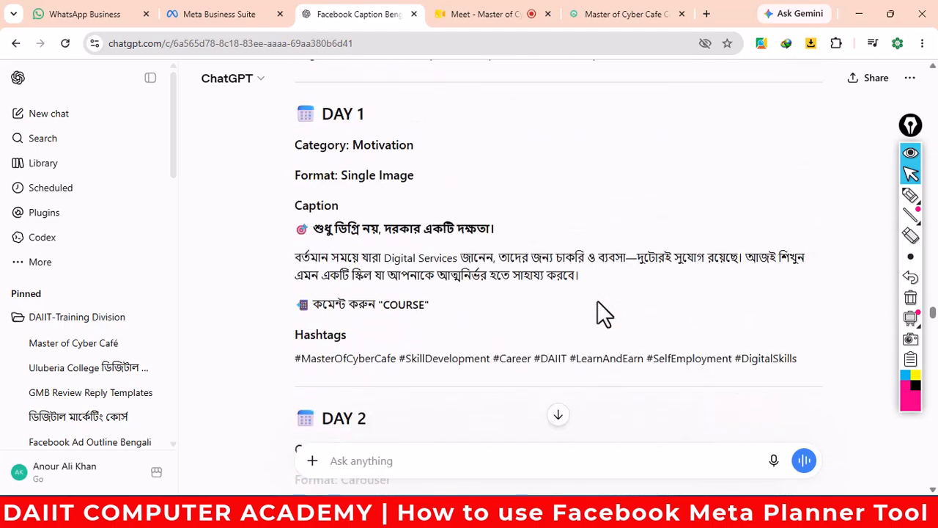
{"action": "scroll", "coordinate": [597, 314], "scroll_direction": "down", "scroll_amount": 1}
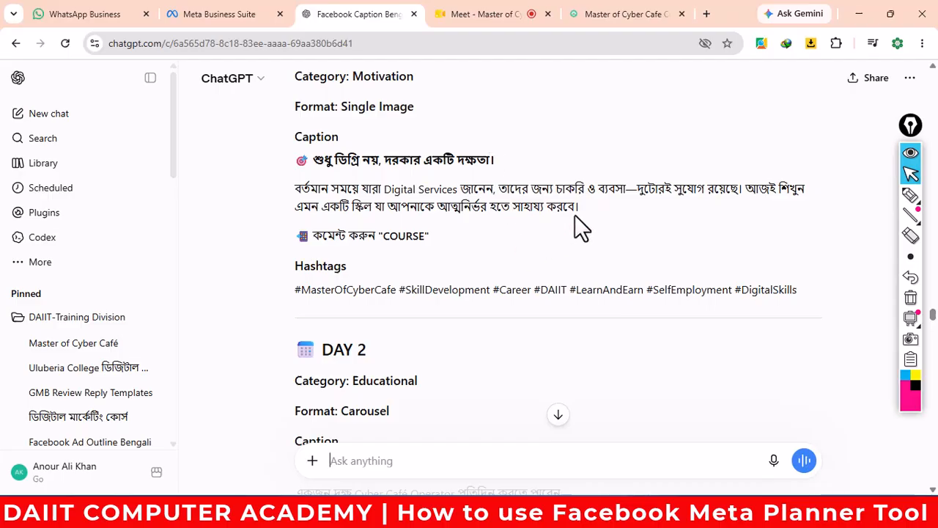
- Copy the Day 1 caption's headline and paragraph from the calendar
{"action": "left_click_drag", "start_coordinate": [584, 208], "coordinate": [315, 160]}
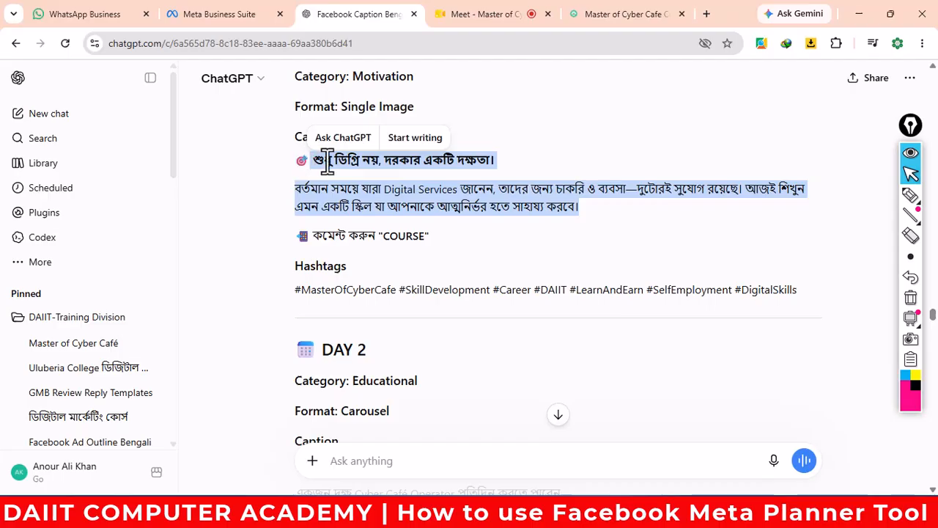
{"action": "right_click", "coordinate": [345, 169]}
{"action": "left_click", "coordinate": [363, 178]}
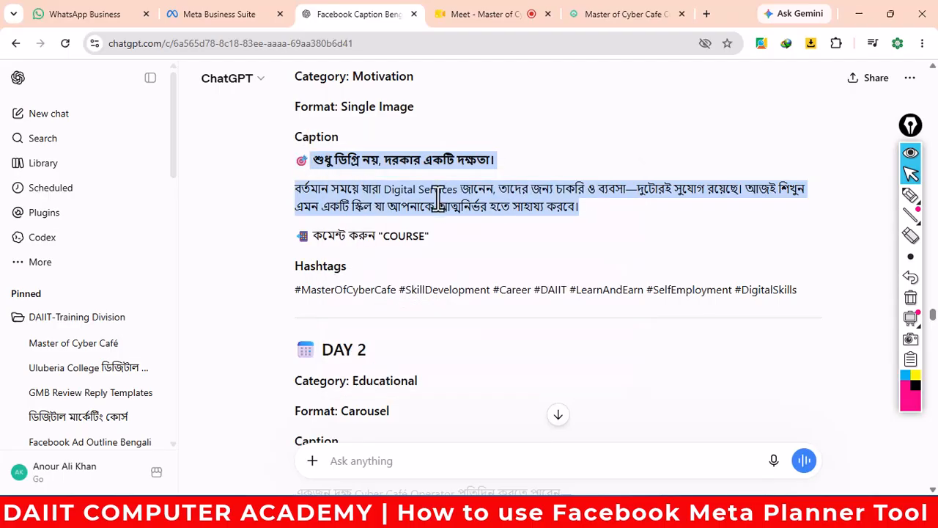
{"action": "left_click", "coordinate": [382, 460]}
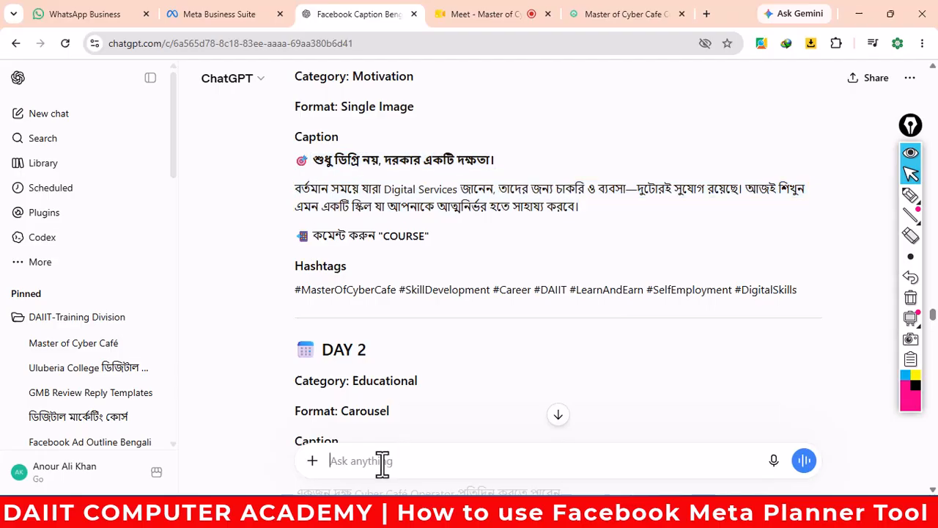
- Write the prompt 'Act as a Graphics designer and Digital Marketing expert, create a high quality professional social media image on "'
{"action": "type", "text": "create"}
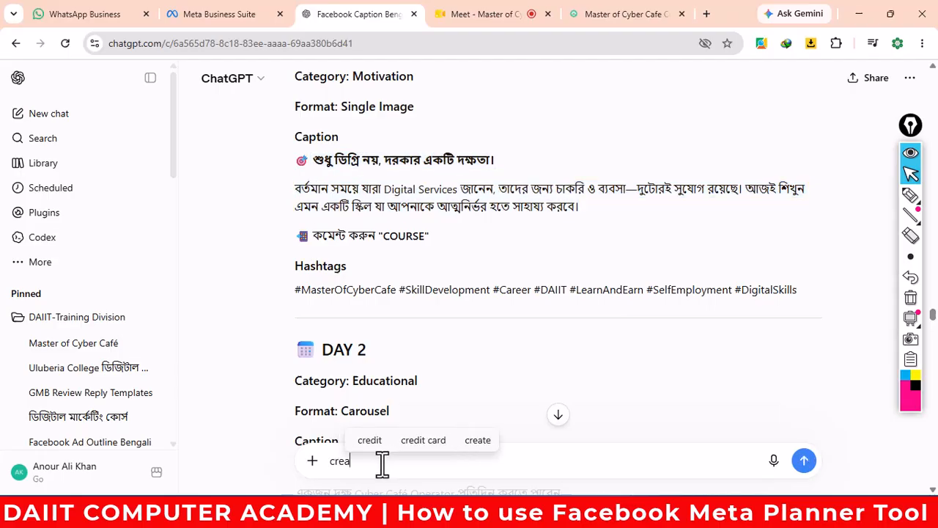
{"action": "key", "text": "BackSpace"}
{"action": "key", "text": "BackSpace"}
{"action": "key", "text": "BackSpace"}
{"action": "key", "text": "BackSpace"}
{"action": "key", "text": "BackSpace"}
{"action": "key", "text": "BackSpace"}
{"action": "key", "text": "BackSpace"}
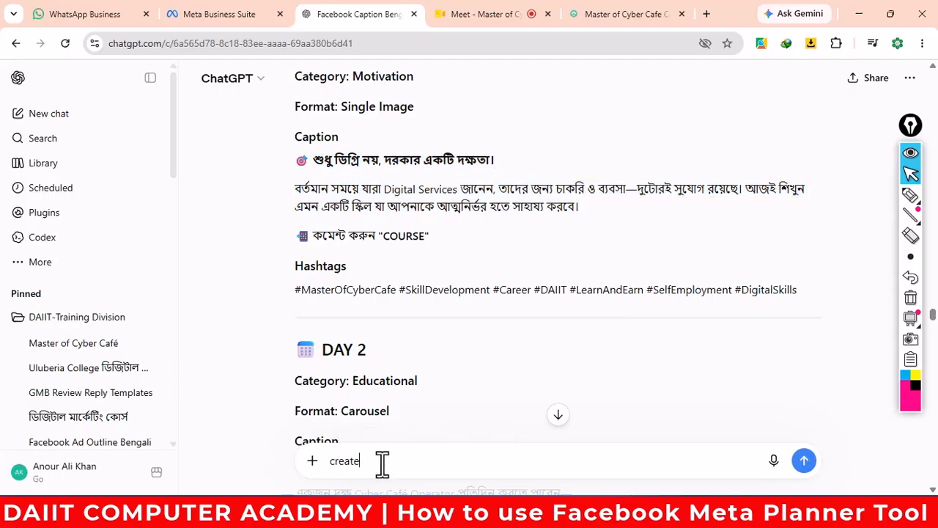
{"action": "type", "text": "Ac"}
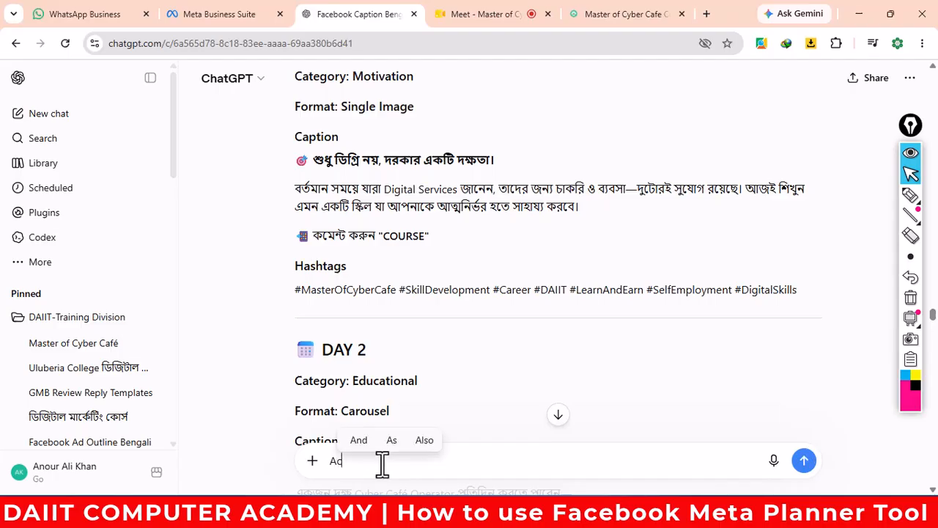
{"action": "type", "text": "t as "}
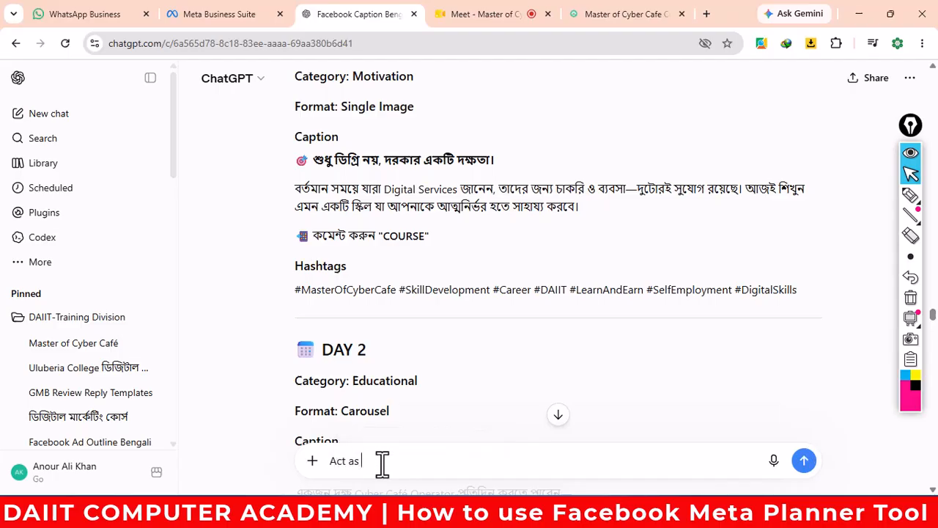
{"action": "type", "text": "a Grap"}
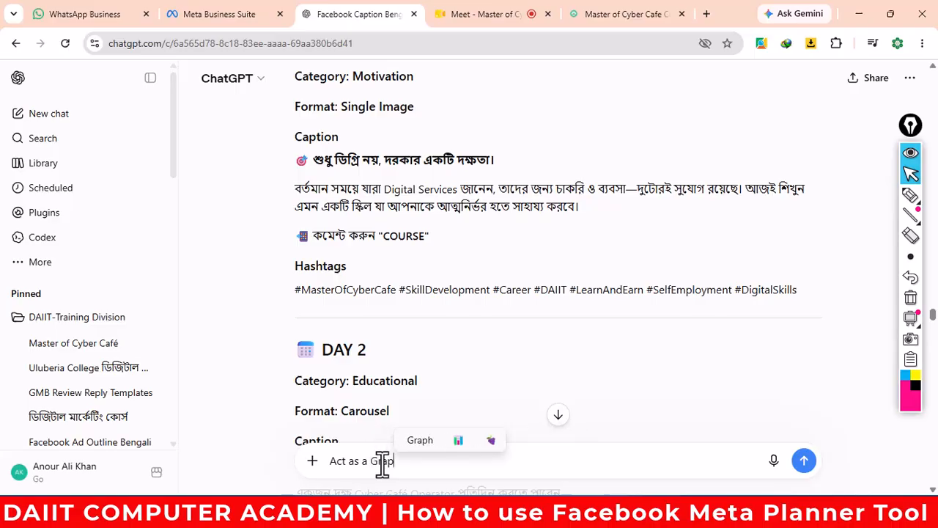
{"action": "type", "text": "hics"}
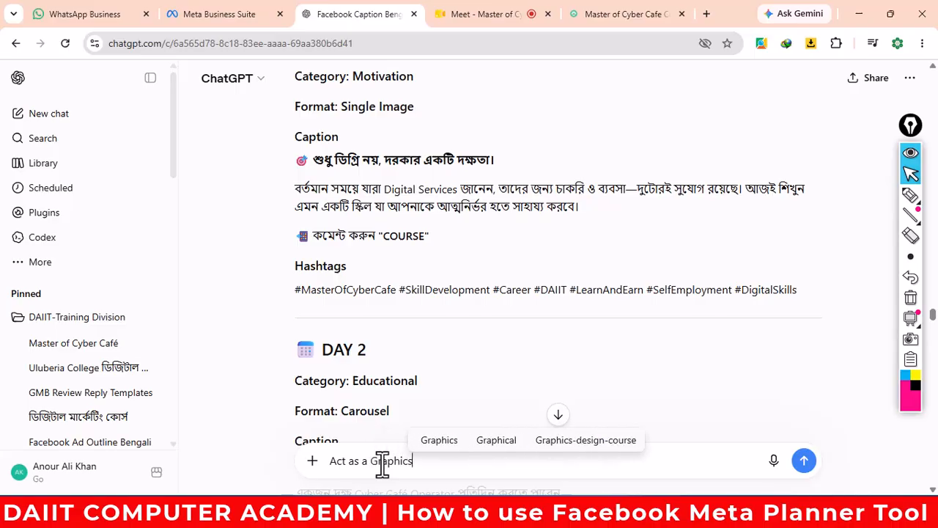
{"action": "type", "text": " designer"}
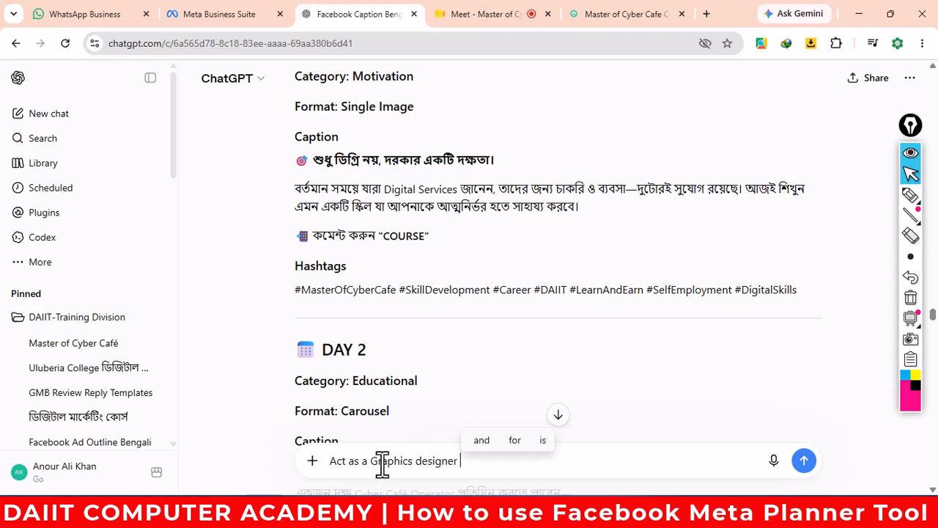
{"action": "type", "text": " and D"}
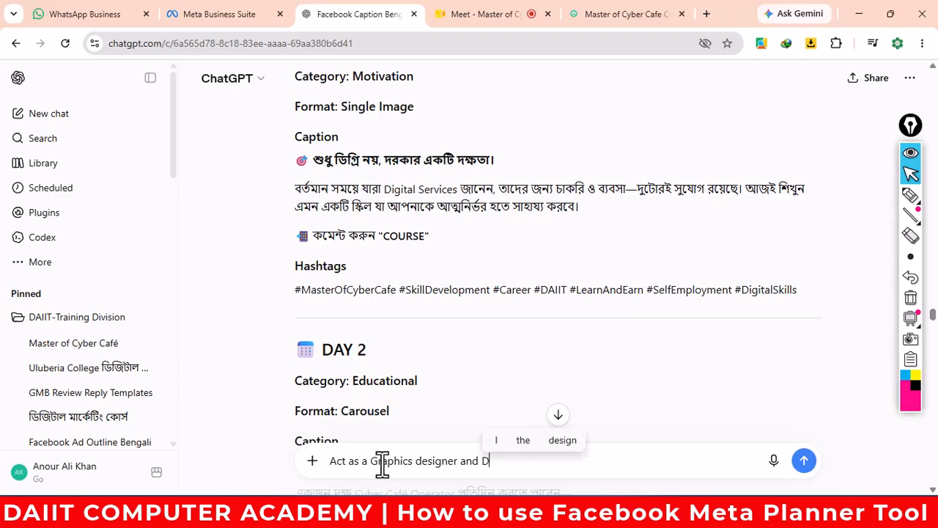
{"action": "type", "text": "igita"}
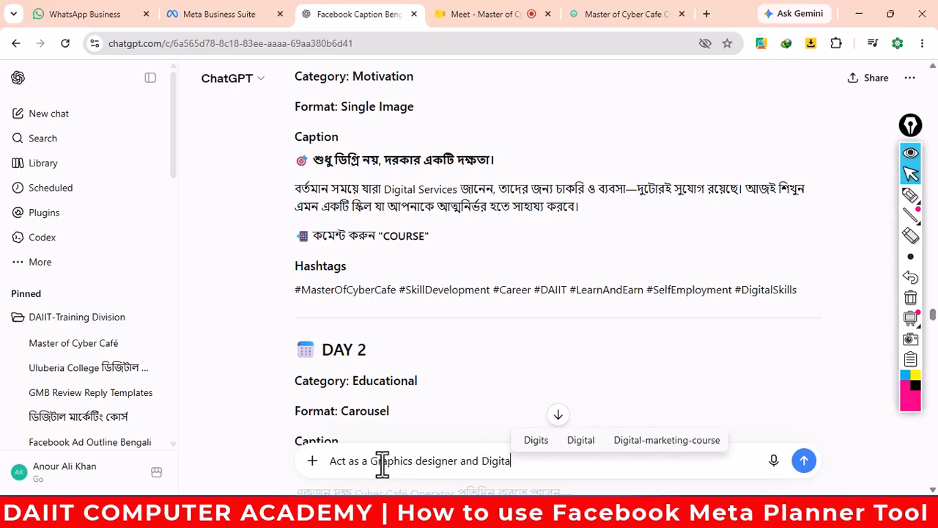
{"action": "type", "text": "l Marke"}
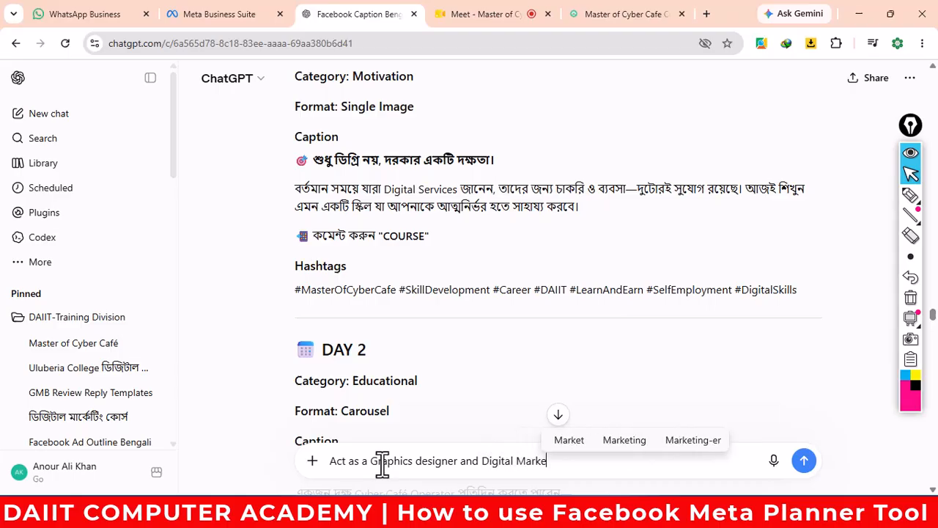
{"action": "type", "text": "ting e"}
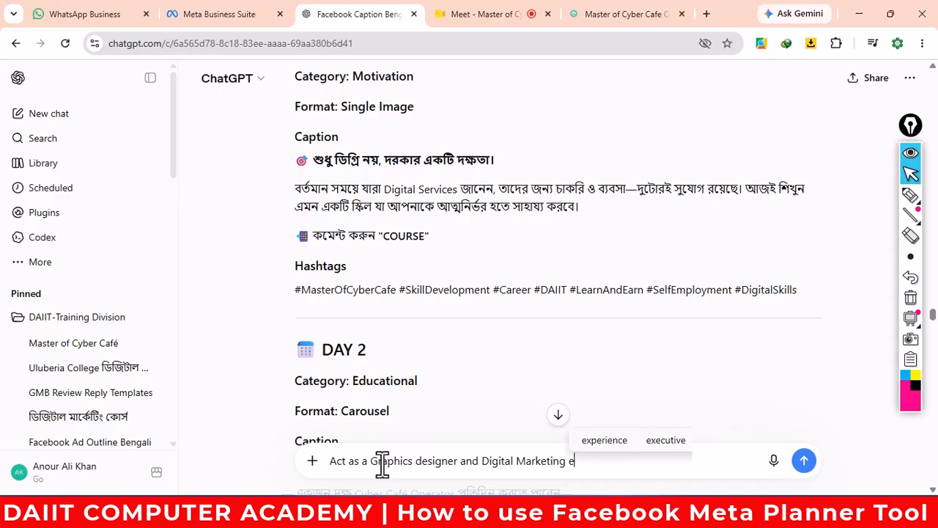
{"action": "type", "text": "xpe"}
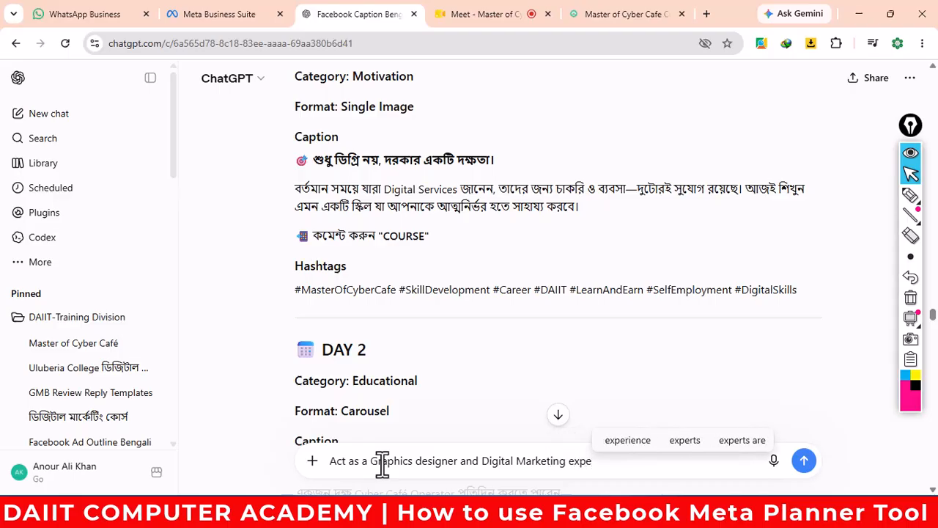
{"action": "type", "text": "rt, "}
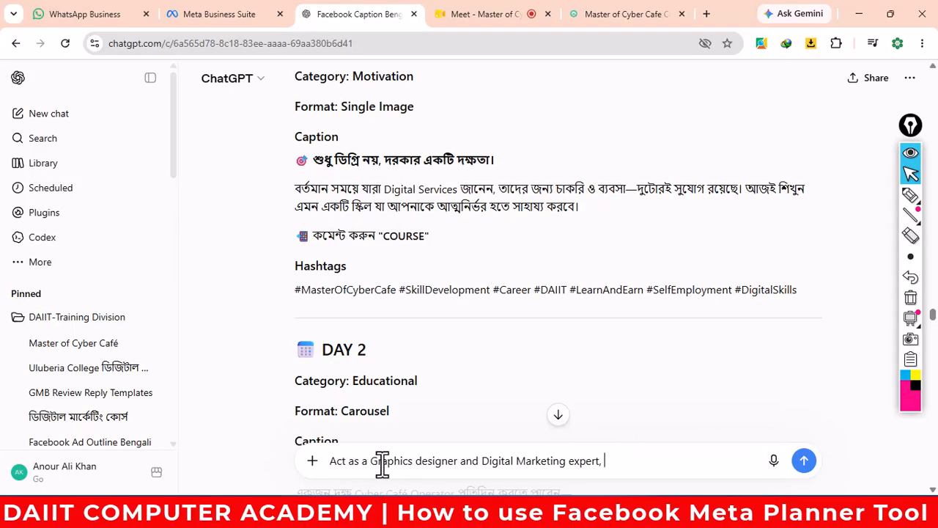
{"action": "type", "text": "creat"}
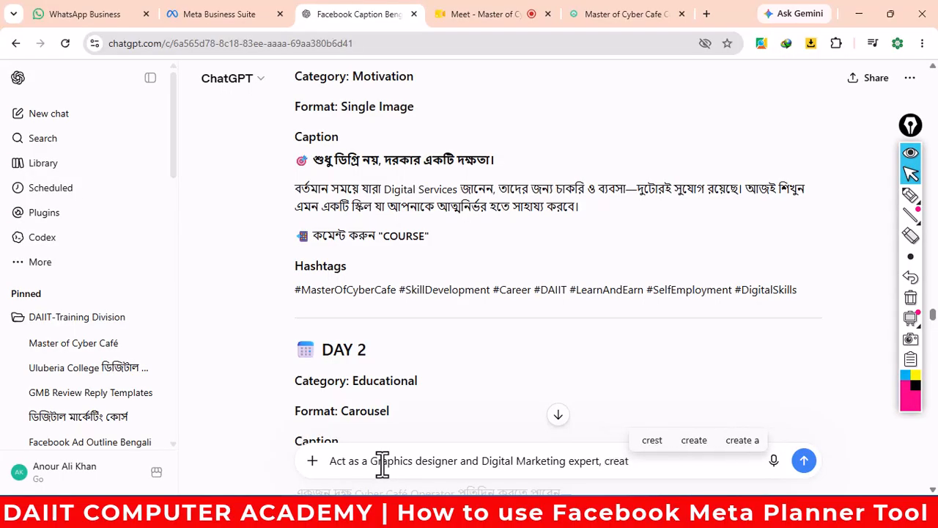
{"action": "type", "text": "e a "}
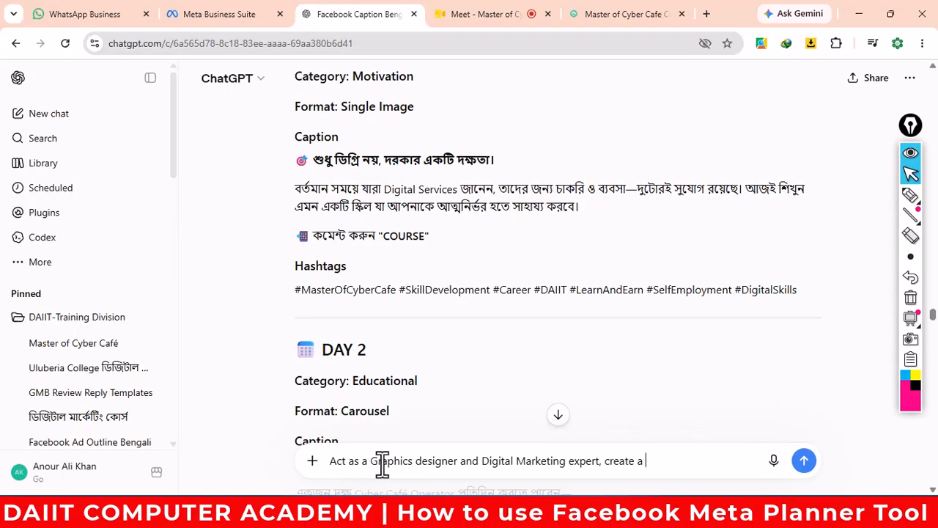
{"action": "type", "text": "hig"}
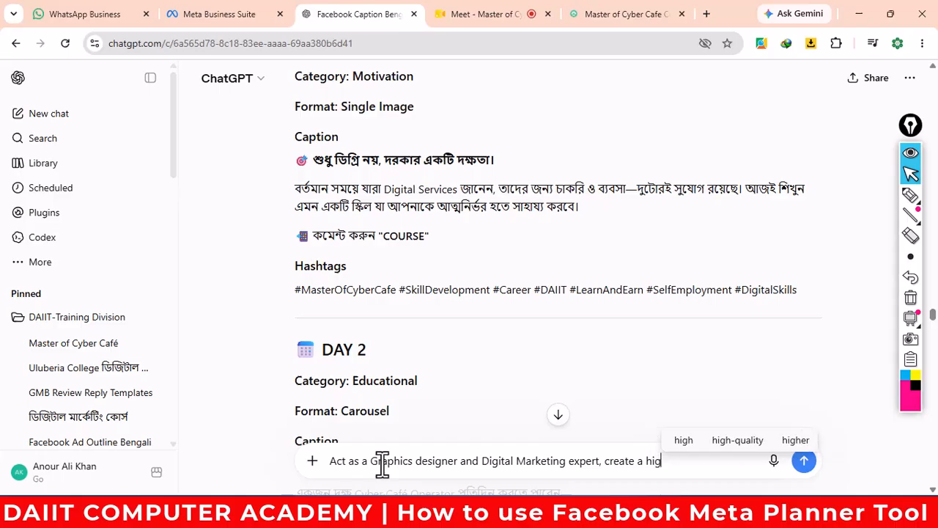
{"action": "type", "text": "h quality "}
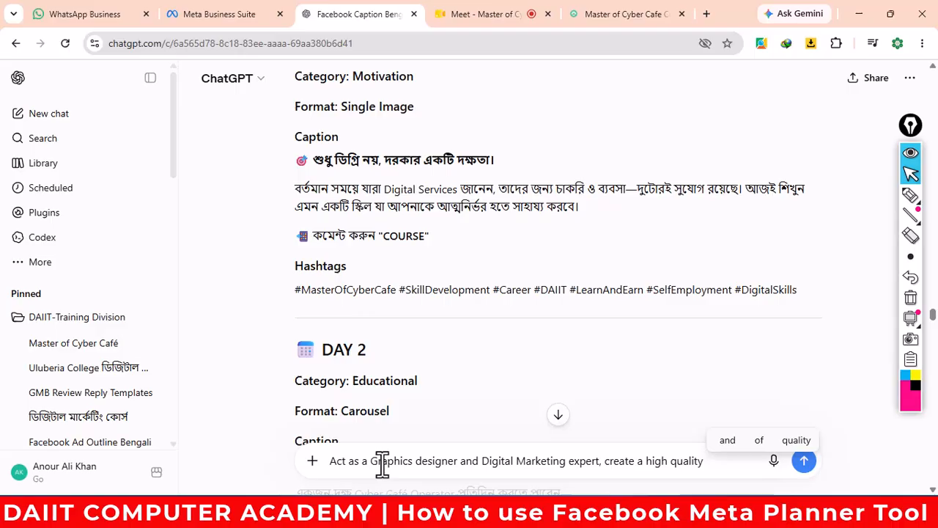
{"action": "type", "text": "pro"}
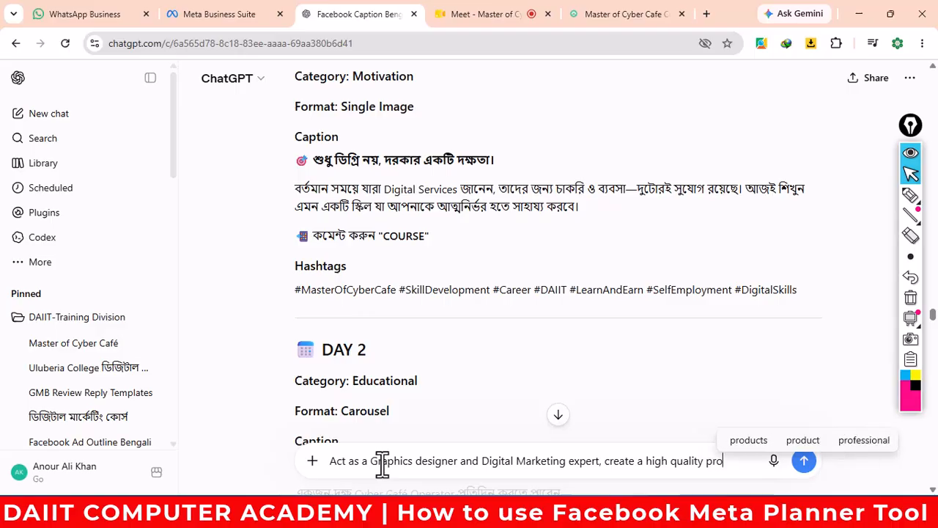
{"action": "type", "text": "fe"}
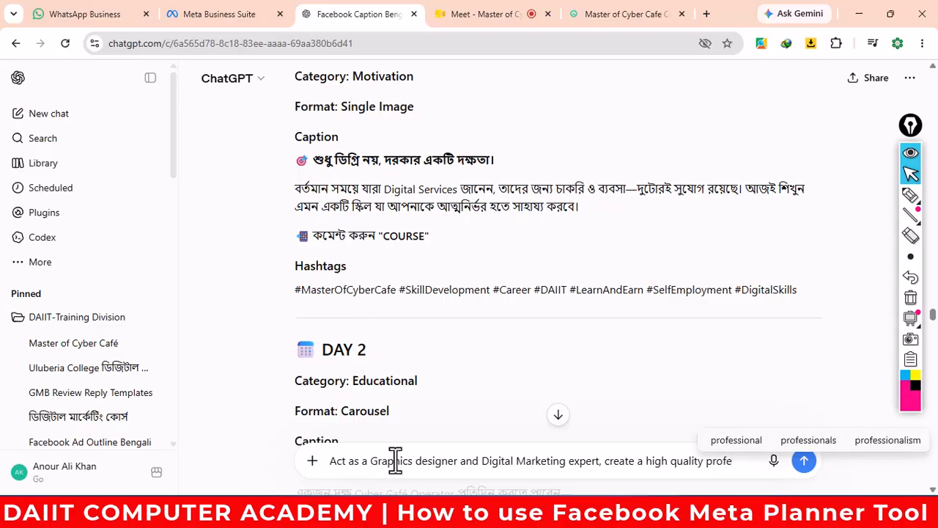
{"action": "left_click", "coordinate": [736, 438]}
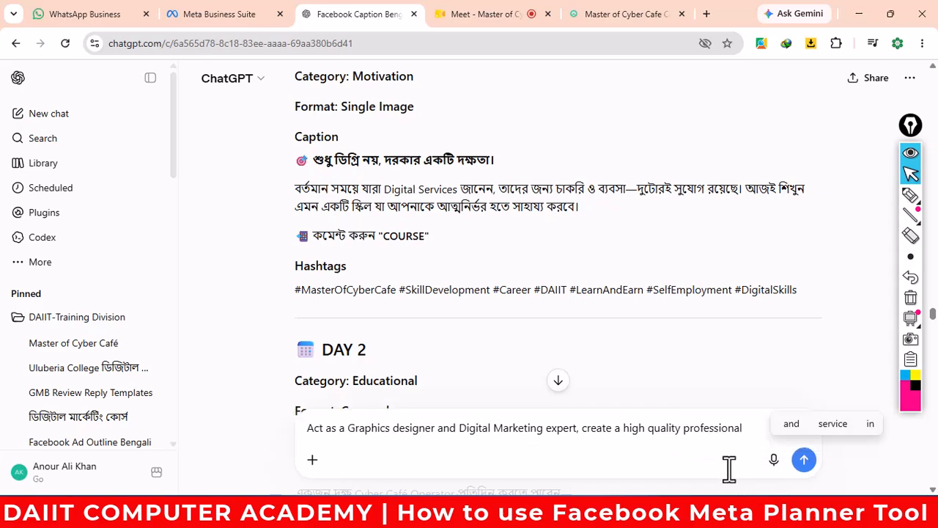
{"action": "type", "text": "s"}
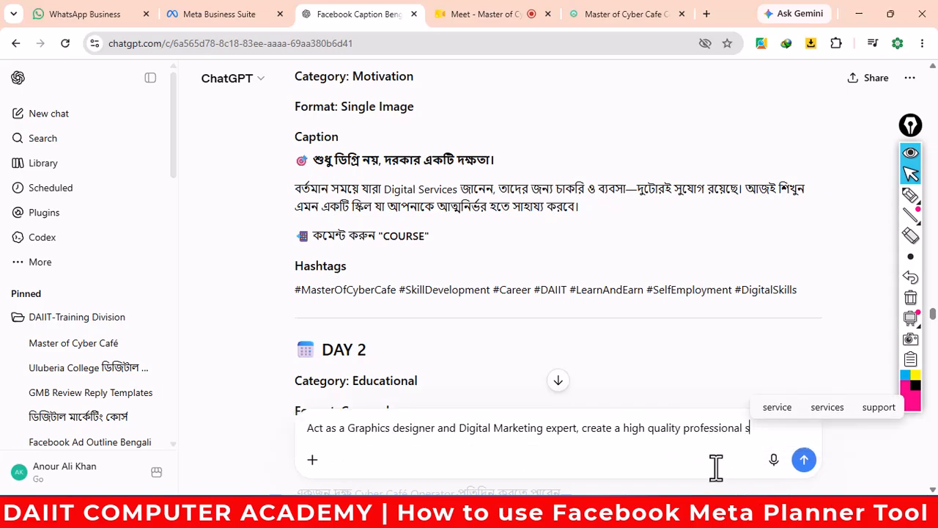
{"action": "type", "text": "ocial"}
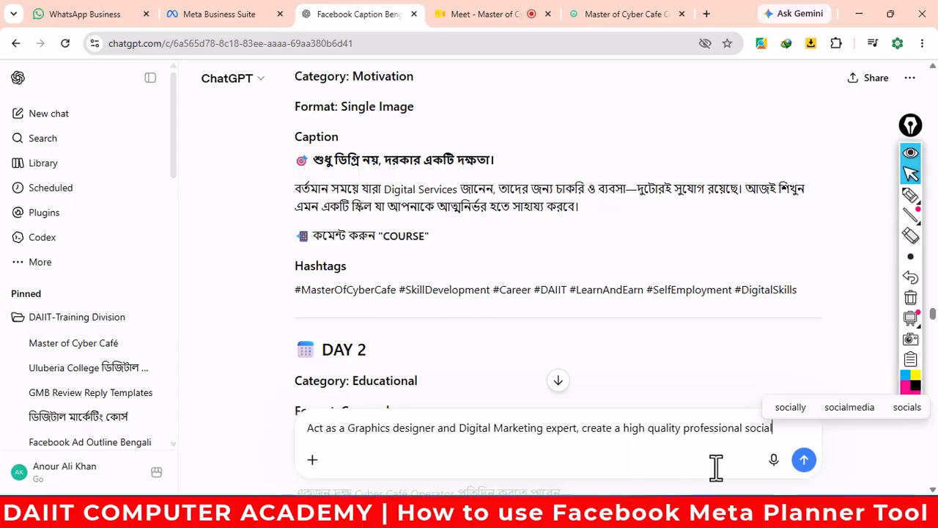
{"action": "type", "text": " media"}
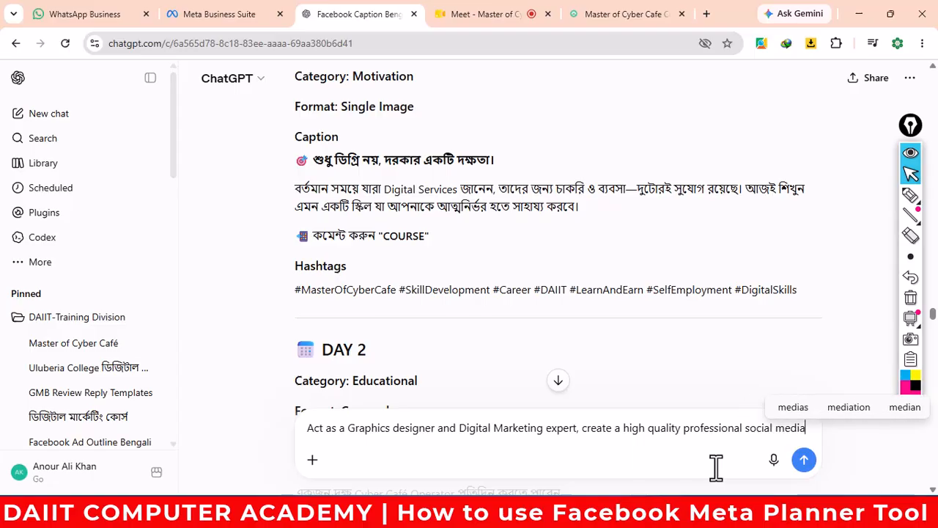
{"action": "type", "text": " ima"}
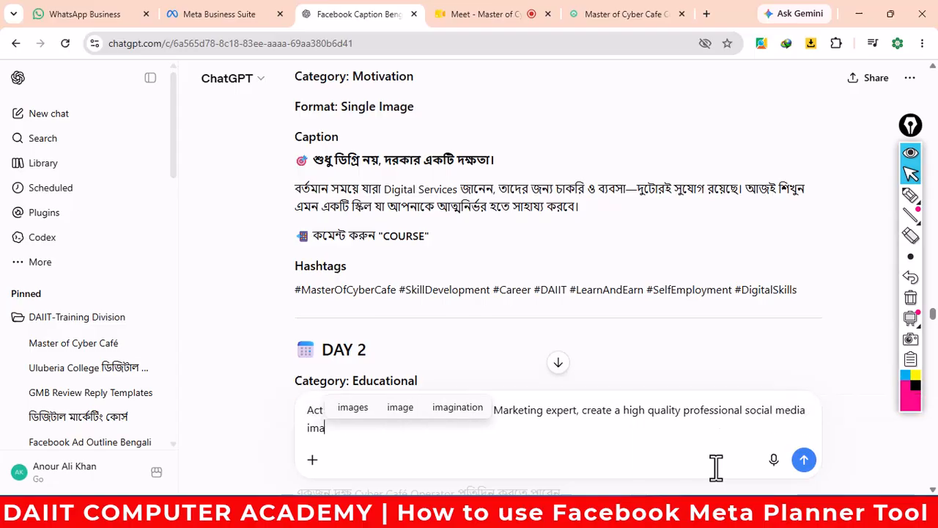
{"action": "type", "text": "ge on "}
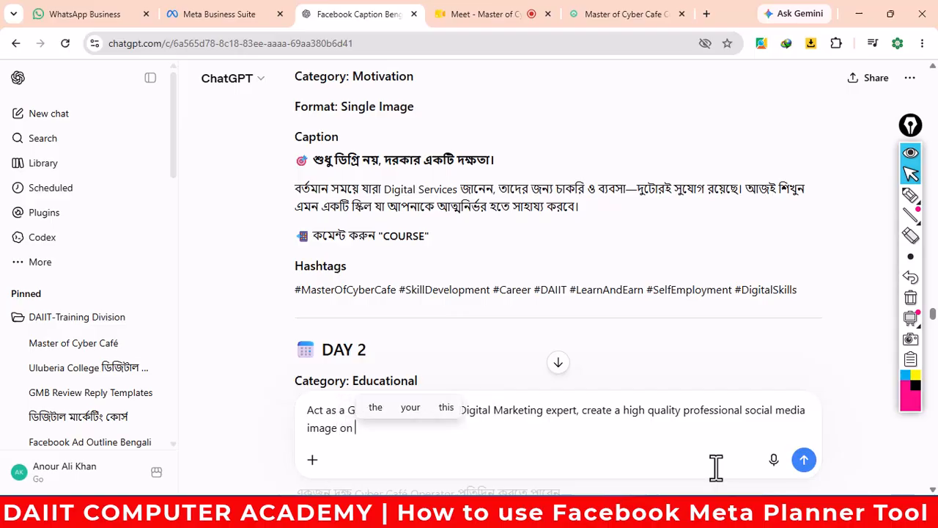
{"action": "type", "text": "\""}
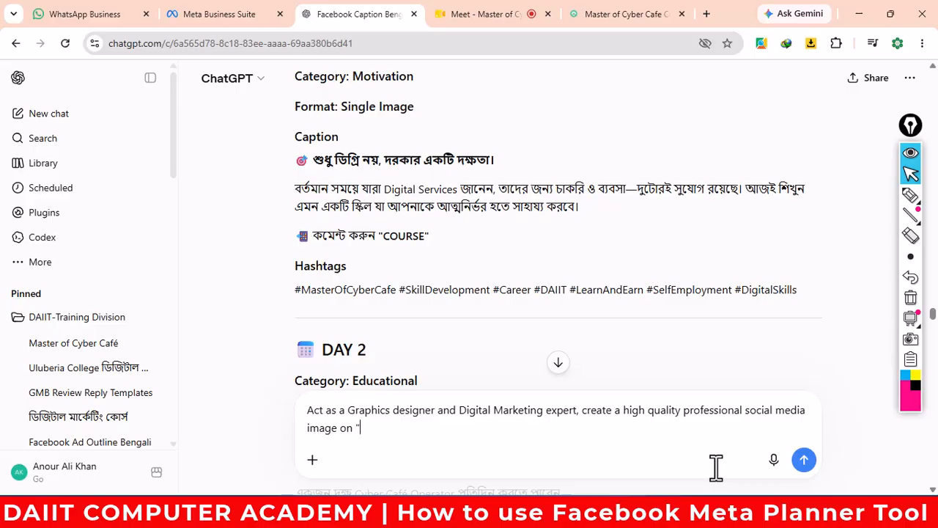
- Paste the Day 1 caption into the unsent image prompt and review it
{"action": "type", "text": "শুধু ডিগ্রি নয়, দরকার একটি দক্ষতা।  বর্তমান সময়ে যারা Digital Services জানেন, তাদের জন্য চাকরি ও ব্যবসা—দুটোরই সুযোগ রয়েছে। আজই শিখুন এমন একটি স্কিল যা আপনাকে আত্মনির্ভর হতে সাহায্য করবে।"}
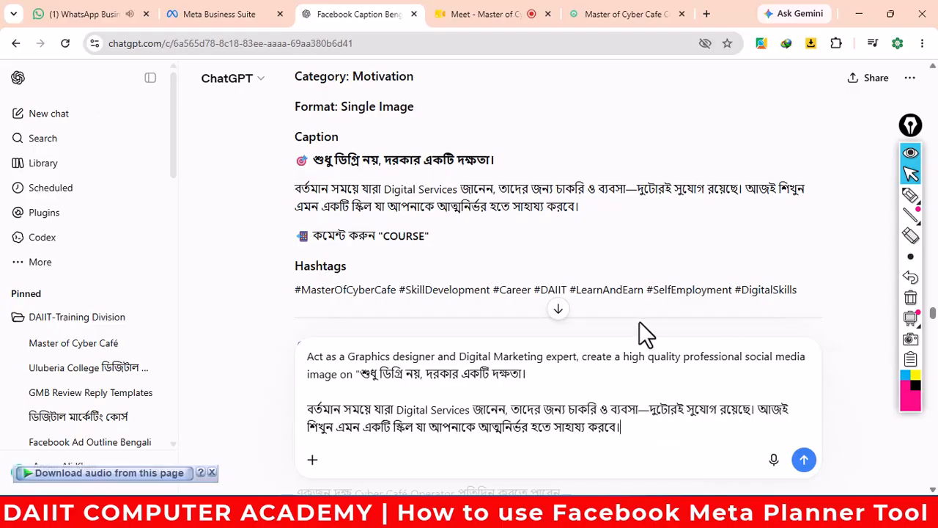
{"action": "scroll", "coordinate": [472, 286], "scroll_direction": "up", "scroll_amount": 5}
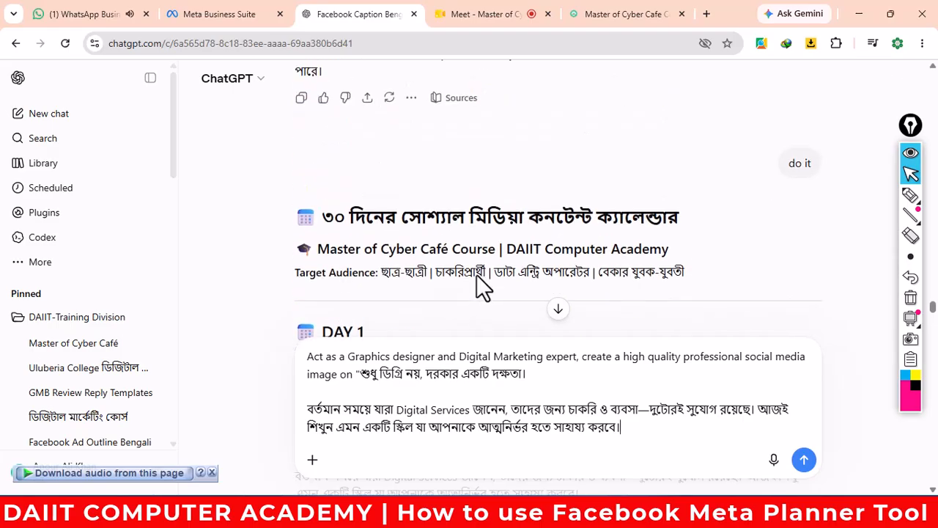
{"action": "scroll", "coordinate": [478, 278], "scroll_direction": "down", "scroll_amount": 1}
{"action": "scroll", "coordinate": [478, 279], "scroll_direction": "down", "scroll_amount": 5}
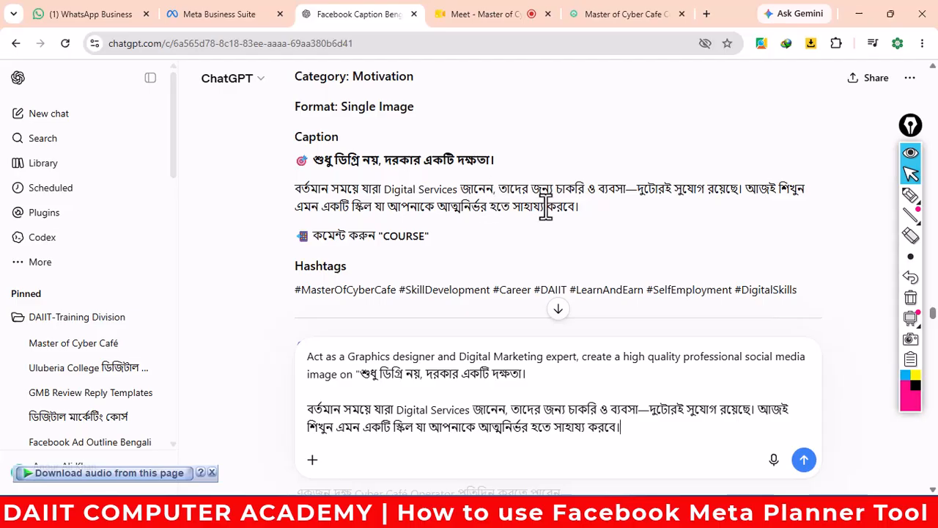
{"action": "scroll", "coordinate": [487, 245], "scroll_direction": "down", "scroll_amount": 2}
{"action": "scroll", "coordinate": [483, 240], "scroll_direction": "up", "scroll_amount": 1}
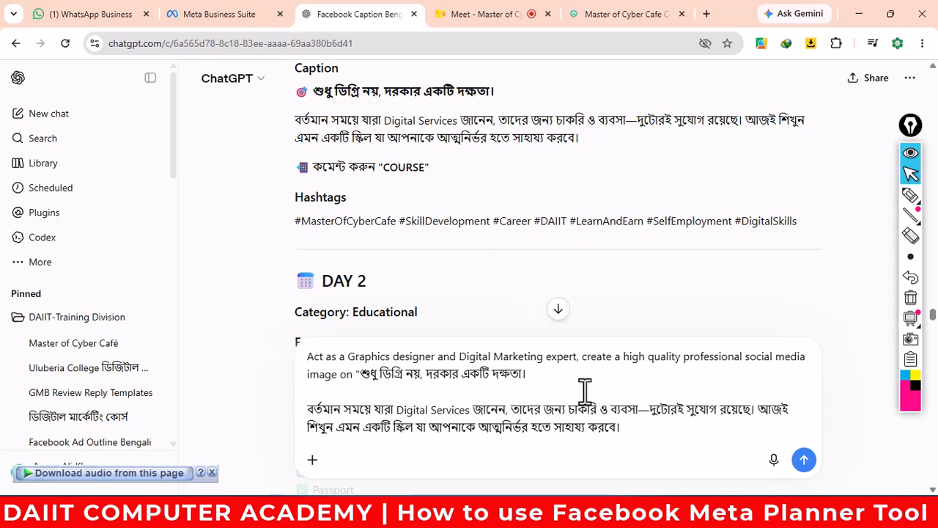
{"action": "scroll", "coordinate": [614, 425], "scroll_direction": "down", "scroll_amount": 1}
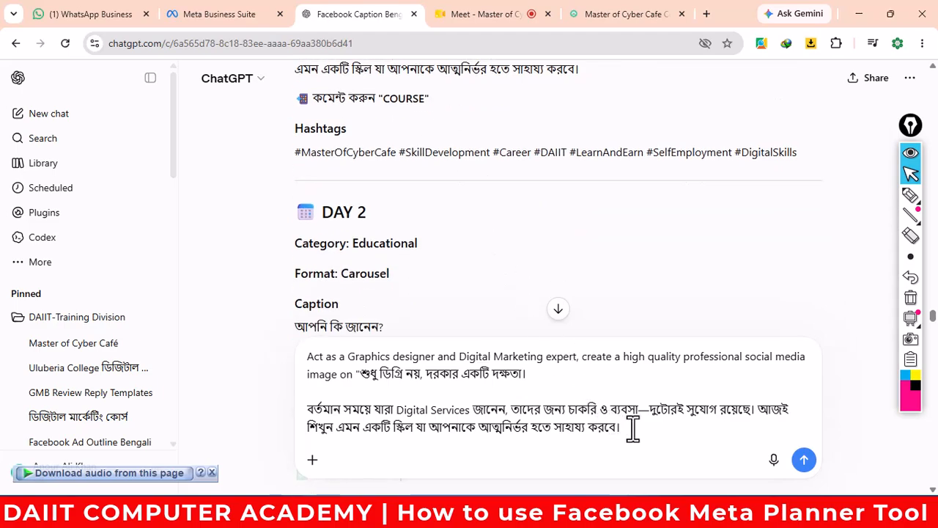
{"action": "scroll", "coordinate": [632, 429], "scroll_direction": "up", "scroll_amount": 2}
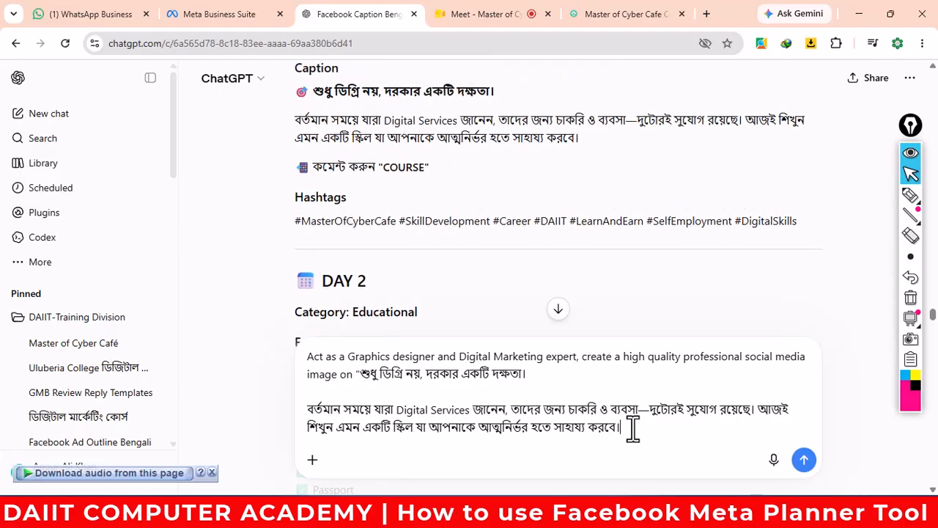
{"action": "scroll", "coordinate": [632, 428], "scroll_direction": "down", "scroll_amount": 2}
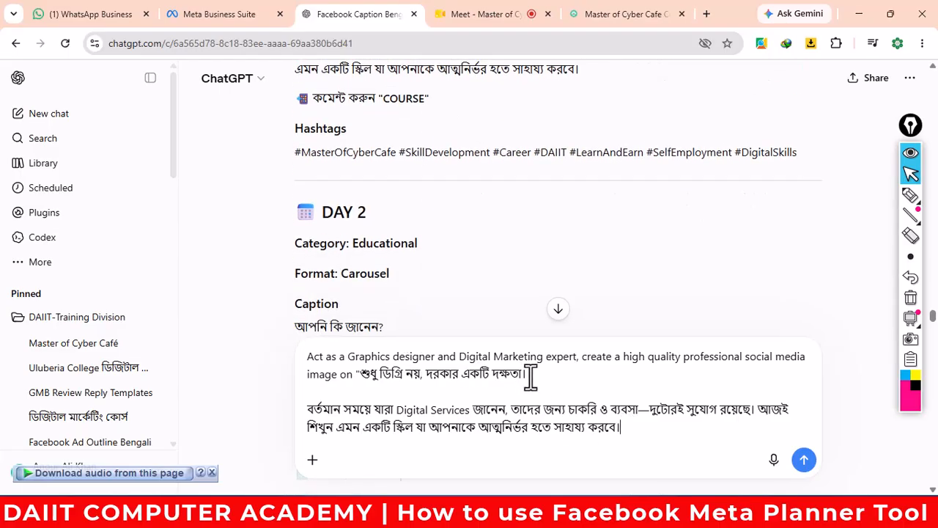
- Send the image request and scroll back up to the Day 1 calendar entry
{"action": "left_click", "coordinate": [809, 461]}
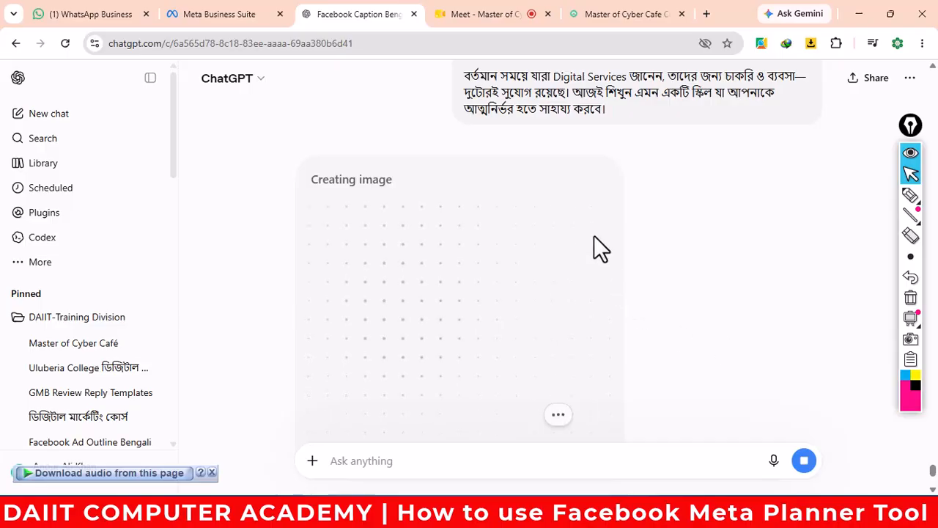
{"action": "scroll", "coordinate": [593, 235], "scroll_direction": "up", "scroll_amount": 15}
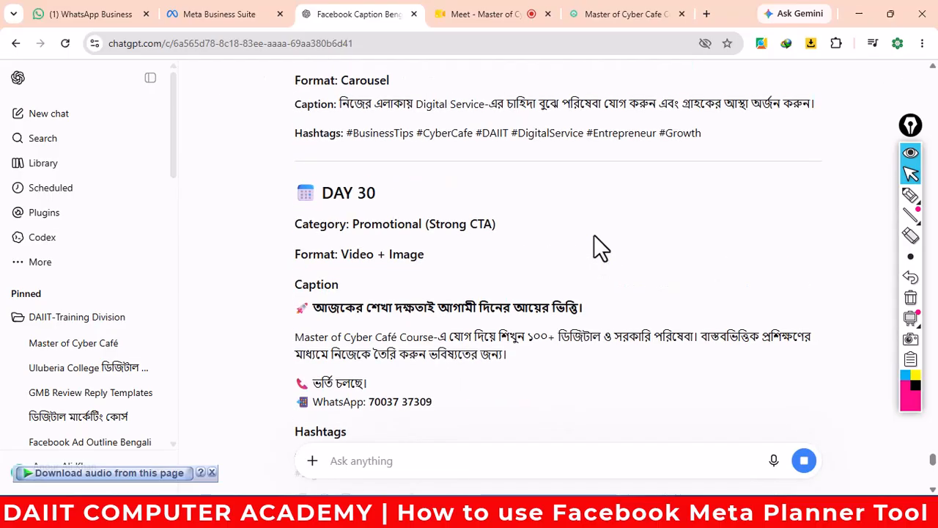
{"action": "scroll", "coordinate": [595, 236], "scroll_direction": "up", "scroll_amount": 15}
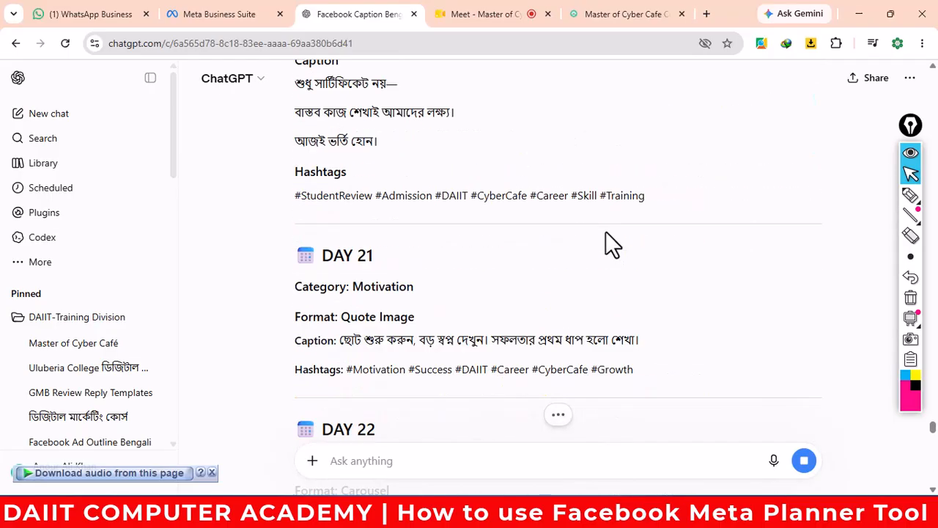
{"action": "scroll", "coordinate": [605, 230], "scroll_direction": "up", "scroll_amount": 4}
{"action": "scroll", "coordinate": [605, 231], "scroll_direction": "down", "scroll_amount": 19}
{"action": "scroll", "coordinate": [605, 231], "scroll_direction": "up", "scroll_amount": 17}
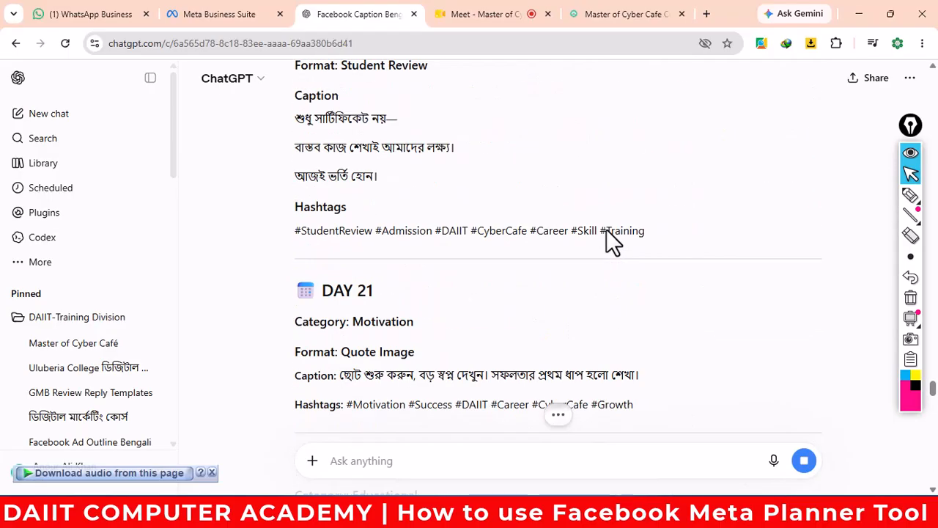
{"action": "scroll", "coordinate": [606, 229], "scroll_direction": "up", "scroll_amount": 15}
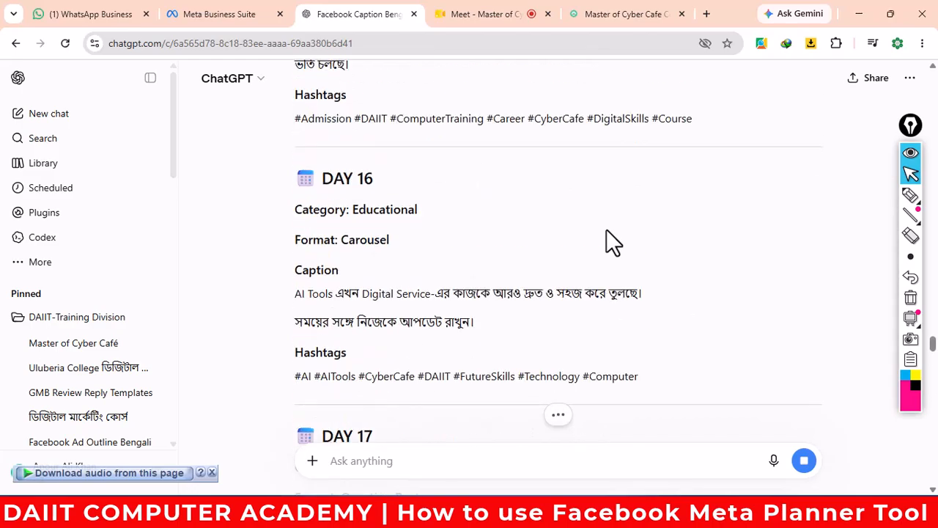
{"action": "scroll", "coordinate": [606, 228], "scroll_direction": "up", "scroll_amount": 16}
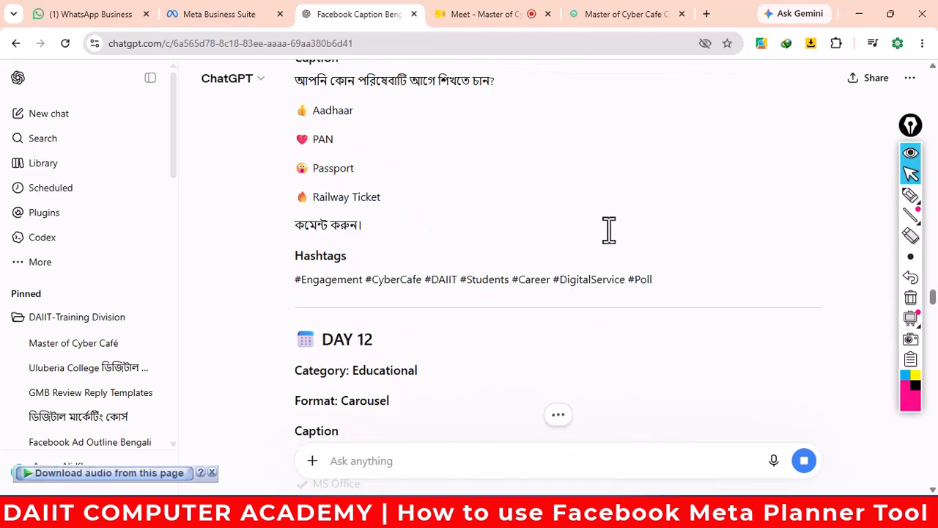
{"action": "scroll", "coordinate": [609, 229], "scroll_direction": "up", "scroll_amount": 16}
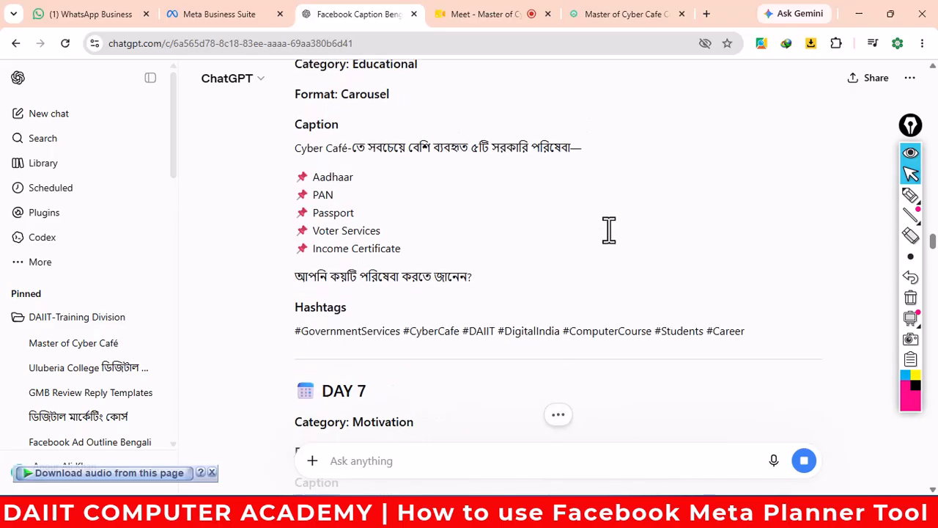
{"action": "scroll", "coordinate": [609, 230], "scroll_direction": "up", "scroll_amount": 16}
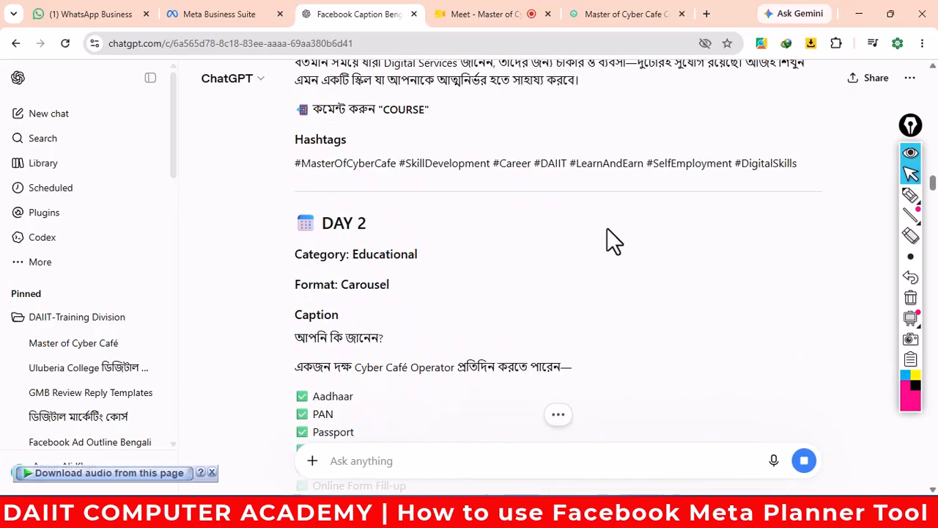
{"action": "scroll", "coordinate": [607, 228], "scroll_direction": "up", "scroll_amount": 3}
{"action": "scroll", "coordinate": [607, 228], "scroll_direction": "down", "scroll_amount": 1}
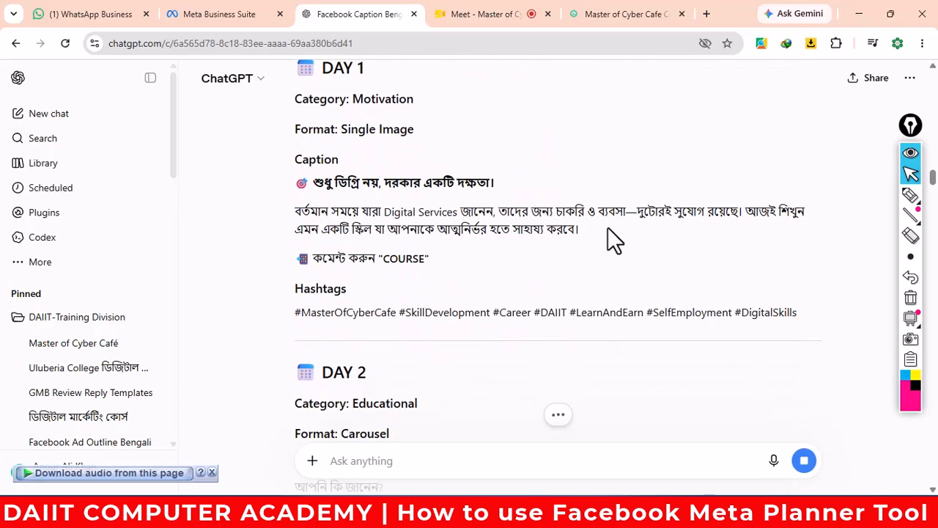
- Copy the full Day 1 caption, from its headline through the hashtags
{"action": "left_click_drag", "start_coordinate": [796, 310], "coordinate": [282, 164]}
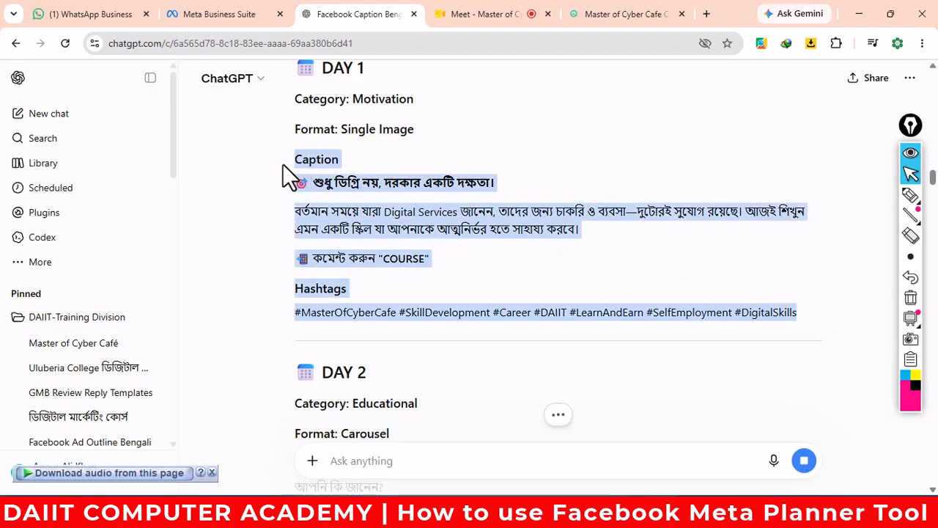
{"action": "right_click", "coordinate": [333, 189]}
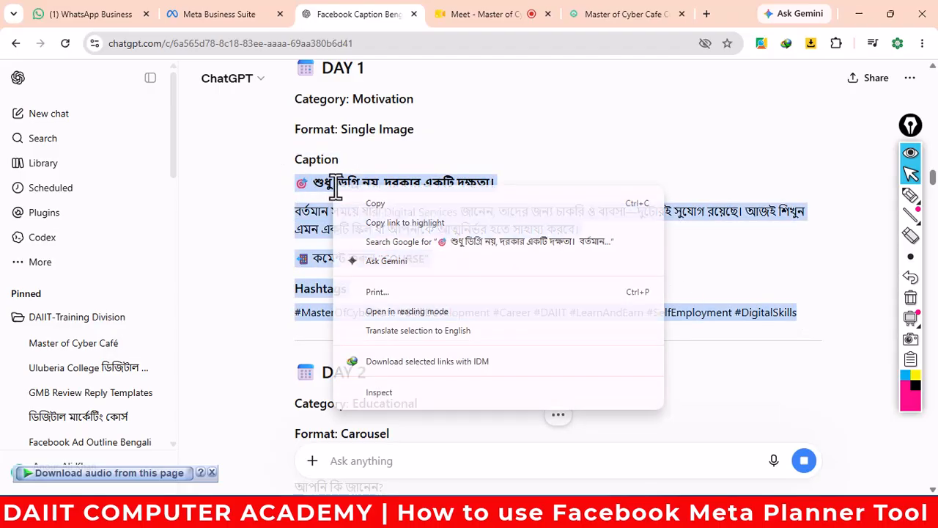
{"action": "left_click", "coordinate": [372, 202]}
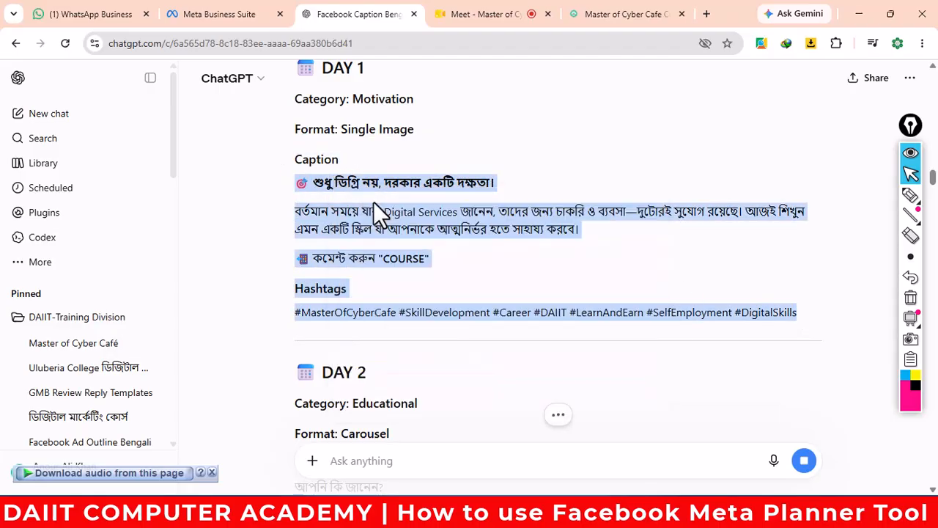
{"action": "left_click", "coordinate": [208, 15]}
- Schedule a new Facebook post for Wed 15 July 2026 at 02:00 PM
{"action": "scroll", "coordinate": [384, 277], "scroll_direction": "down", "scroll_amount": 2}
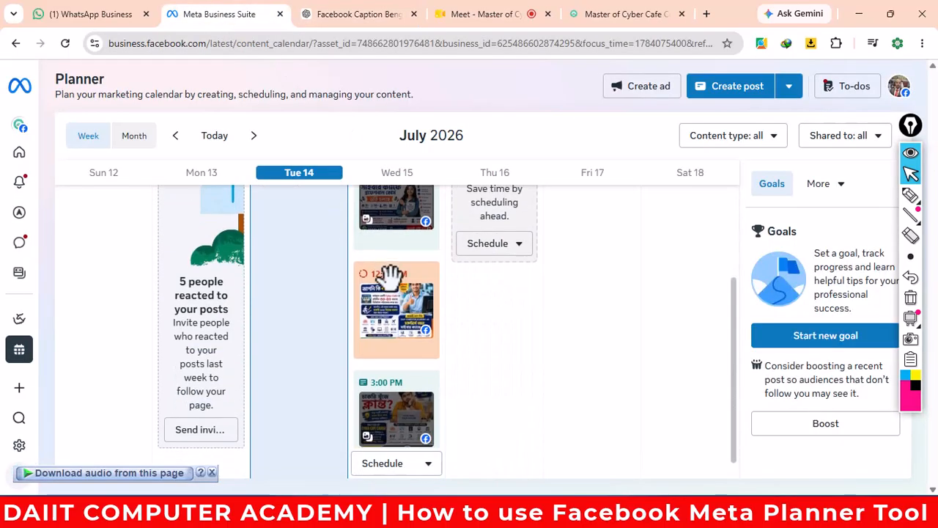
{"action": "left_click", "coordinate": [429, 464]}
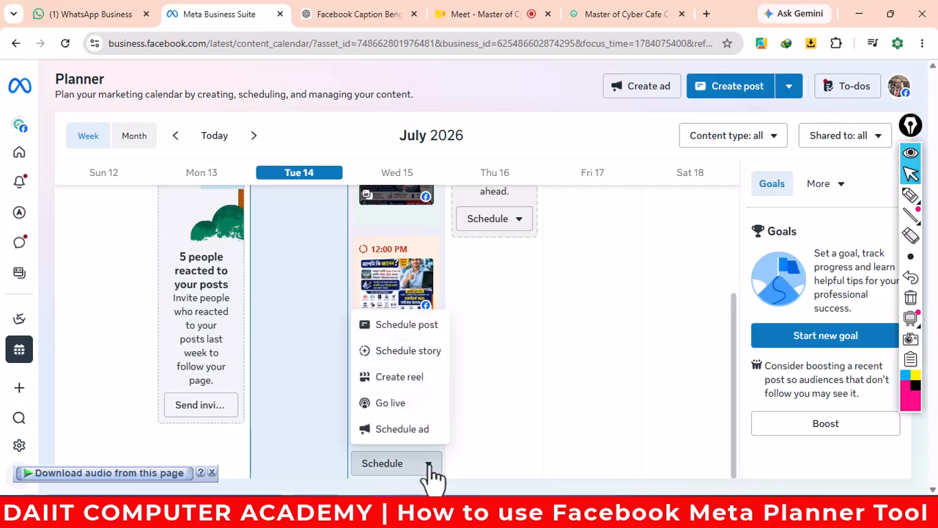
{"action": "left_click", "coordinate": [422, 325]}
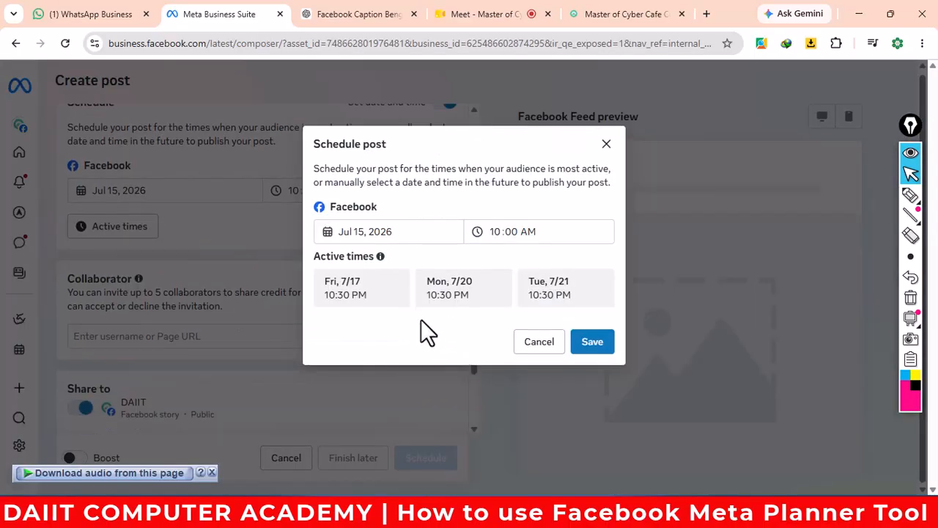
{"action": "left_click", "coordinate": [499, 232]}
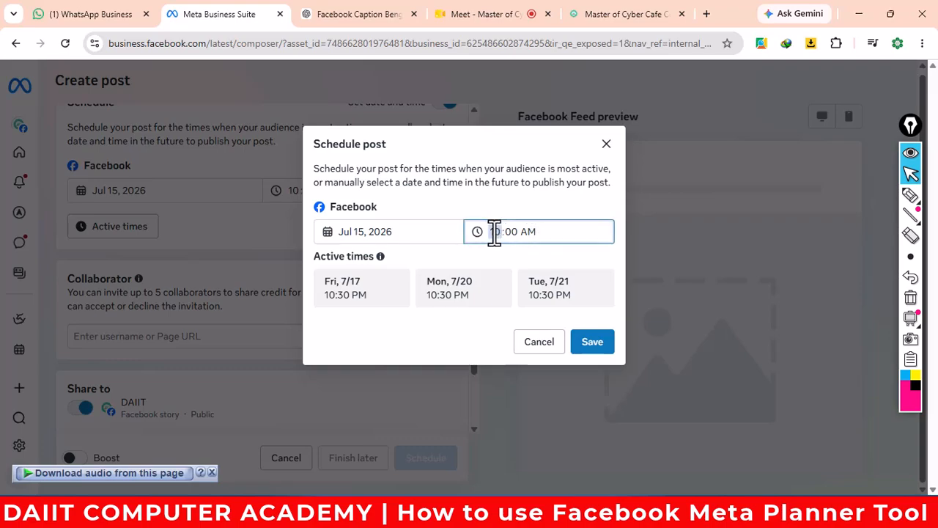
{"action": "type", "text": "2"}
{"action": "left_click", "coordinate": [591, 343]}
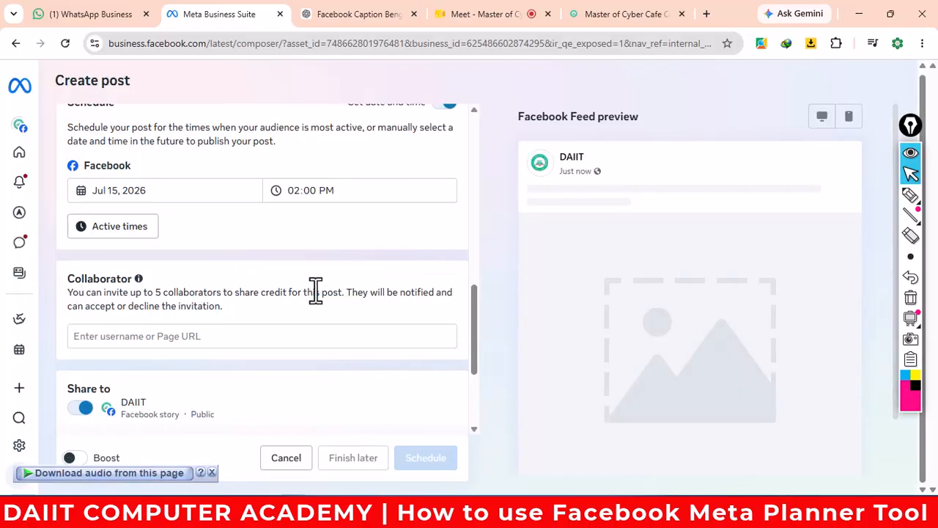
- Set the post's action button to Send WhatsApp message
{"action": "scroll", "coordinate": [230, 274], "scroll_direction": "up", "scroll_amount": 3}
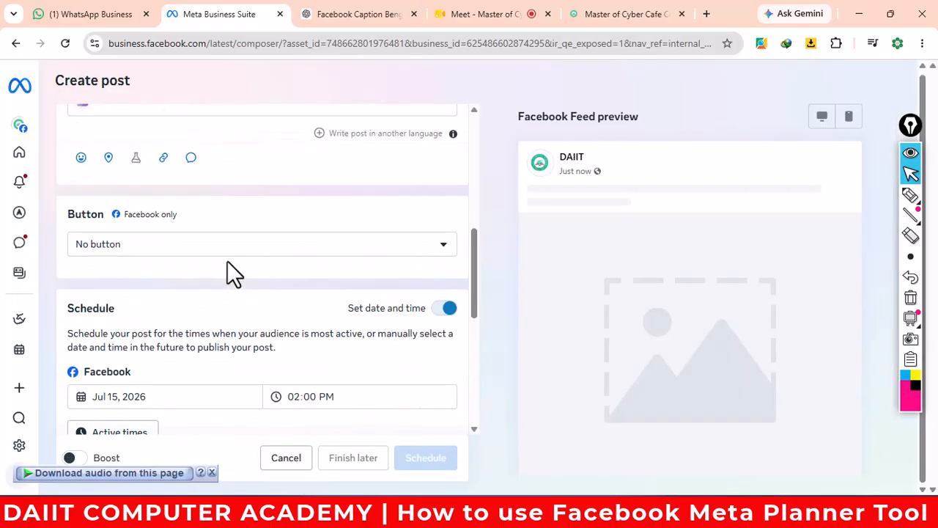
{"action": "left_click", "coordinate": [233, 253]}
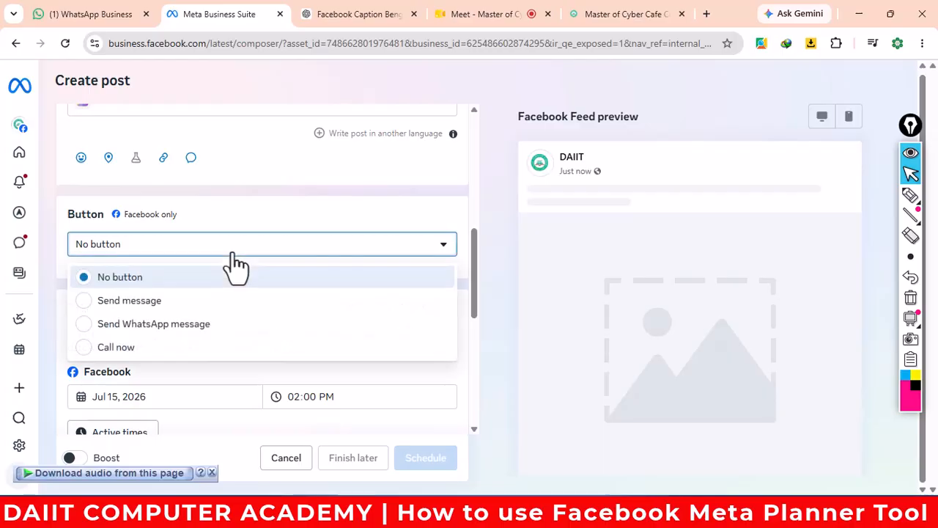
{"action": "left_click", "coordinate": [192, 323]}
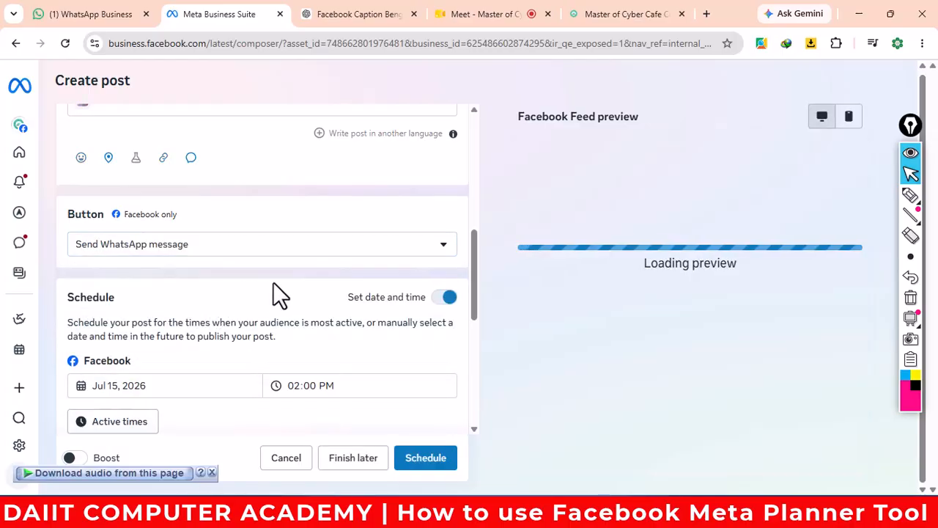
{"action": "scroll", "coordinate": [274, 286], "scroll_direction": "down", "scroll_amount": 1}
{"action": "scroll", "coordinate": [384, 324], "scroll_direction": "down", "scroll_amount": 1}
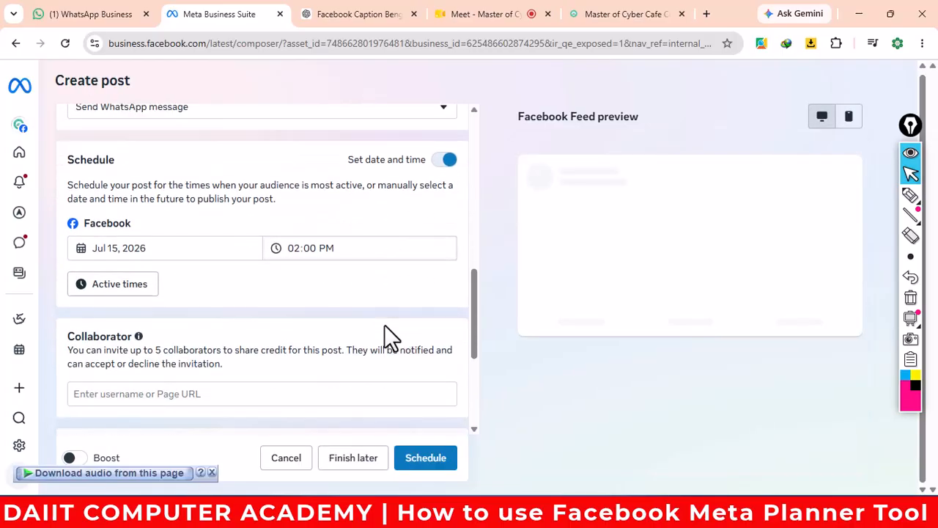
{"action": "scroll", "coordinate": [375, 310], "scroll_direction": "up", "scroll_amount": 5}
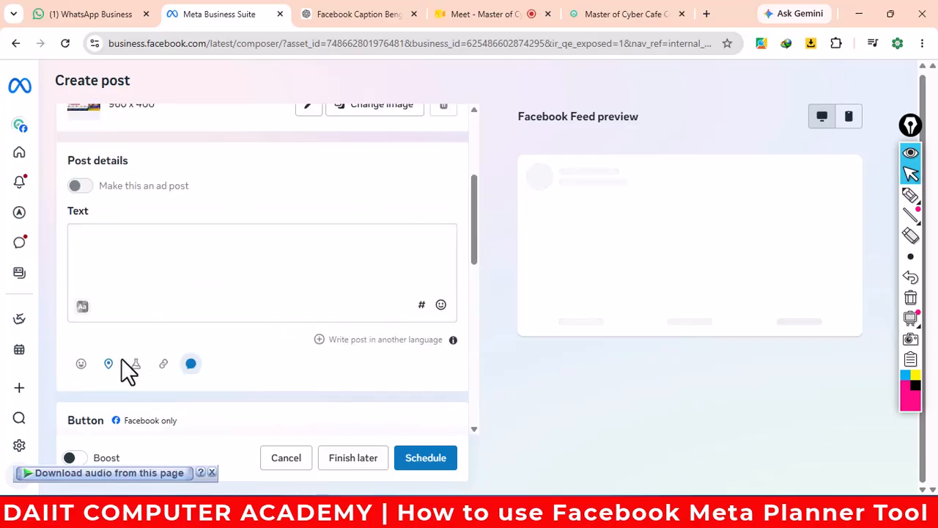
- Paste the Day 1 caption into the post text and add a 'Call-' line with the phone number below COURSE
{"action": "left_click", "coordinate": [128, 244]}
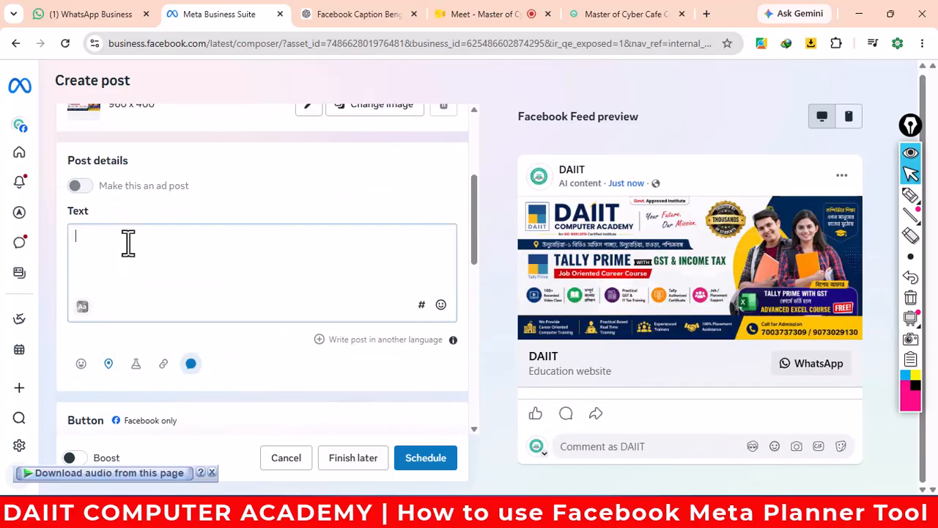
{"action": "key", "text": "ctrl+v"}
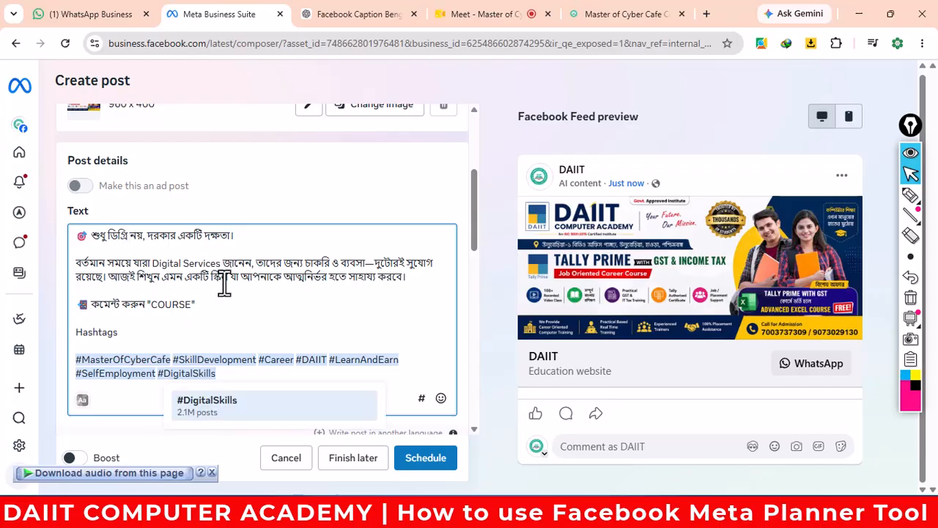
{"action": "scroll", "coordinate": [236, 334], "scroll_direction": "up", "scroll_amount": 1}
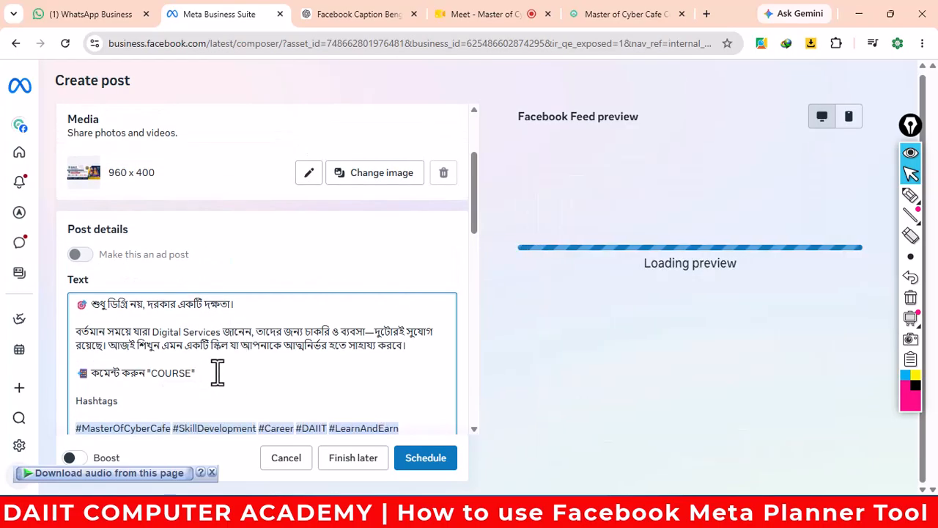
{"action": "left_click", "coordinate": [217, 372]}
{"action": "key", "text": "Return"}
{"action": "type", "text": "Cal"}
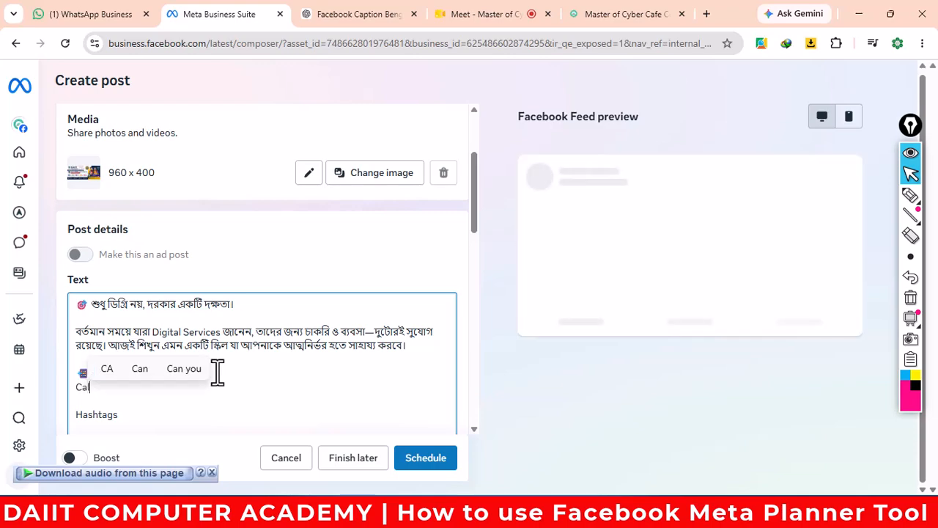
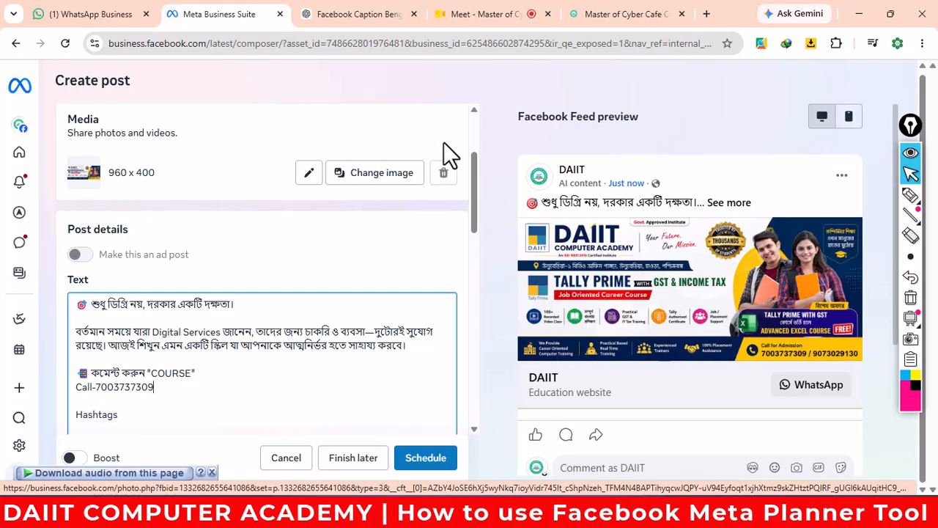
- Return to ChatGPT and scroll to the bottom to reveal the generated Day 1 poster image
{"action": "left_click", "coordinate": [350, 15]}
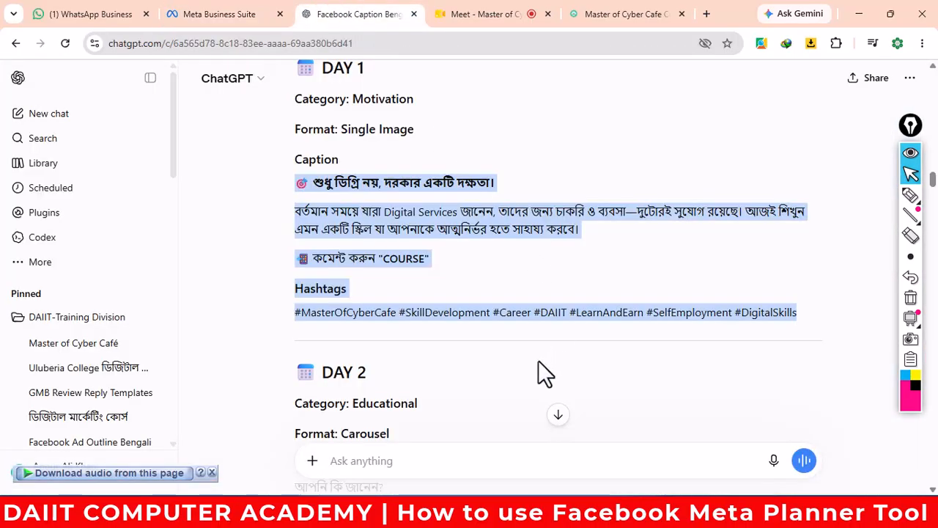
{"action": "scroll", "coordinate": [537, 360], "scroll_direction": "down", "scroll_amount": 2}
{"action": "left_click_drag", "start_coordinate": [932, 192], "coordinate": [932, 483]}
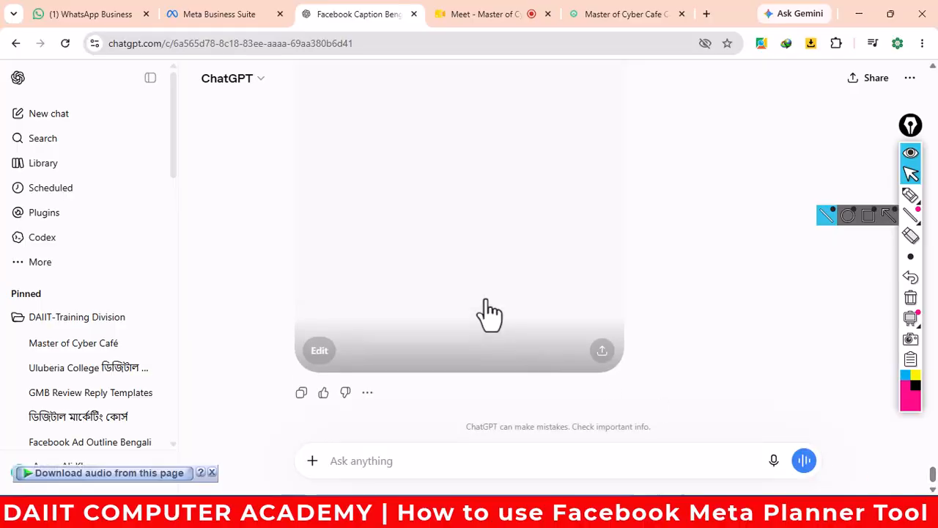
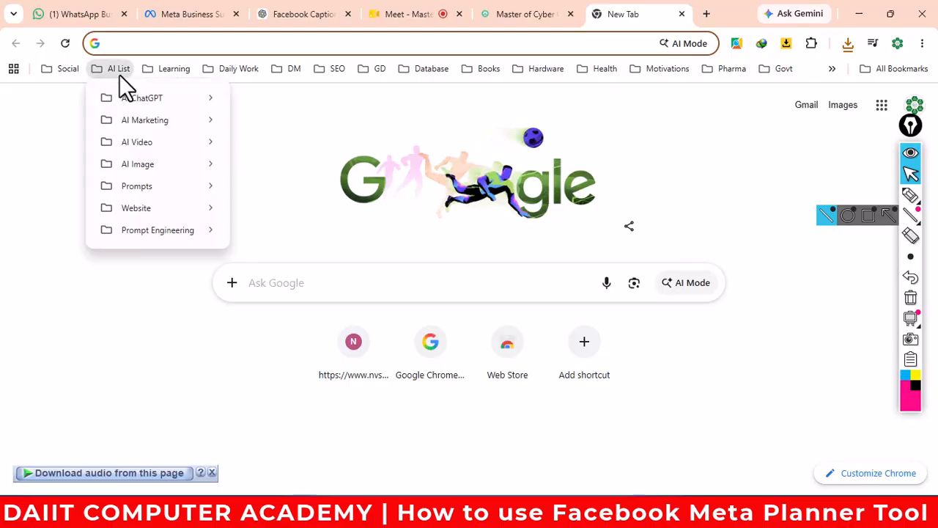
- Open Google AI Studio's Nano Banana 2 Lite image playground from the AI ChatGPT bookmarks
{"action": "mouse_move", "coordinate": [138, 98]}
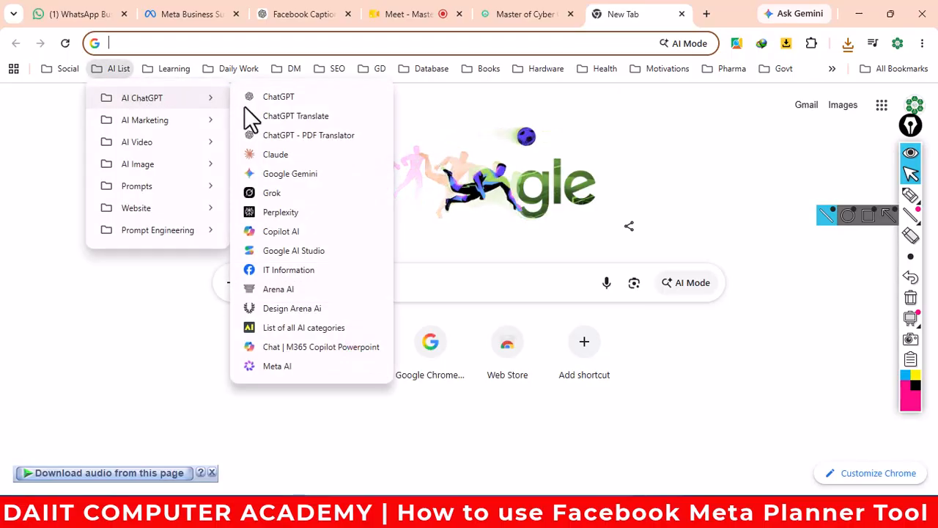
{"action": "left_click", "coordinate": [323, 251]}
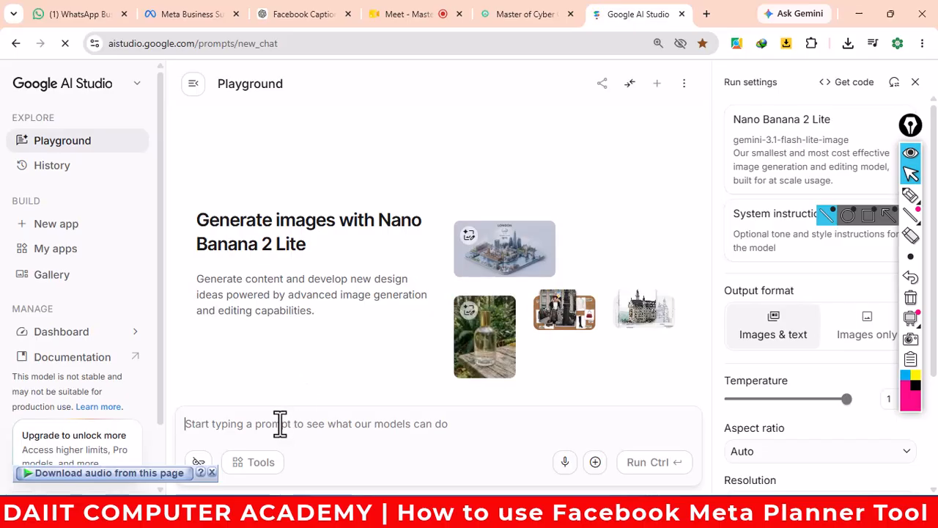
- Generate the Digital Skill Hub Bengali skills poster from the pasted prompt and view it full size
{"action": "type", "text": "Act as a Graphics designer and Digital Marketing expert, create a high quality professional social media image on \"শুধু ডিগ্রি নয়, দরকার একটি দক্ষতা।  বর্তমান সময়ে যারা Digital Services জানেন, তাদের জন্য চাকরি ও ব্যবসা—দুটোরই সুযোগ রয়েছে। আজই শিখুন এমন একটি স্কিল যা আপনাকে আত্মনির্ভর হতে সাহায্য করবে।"}
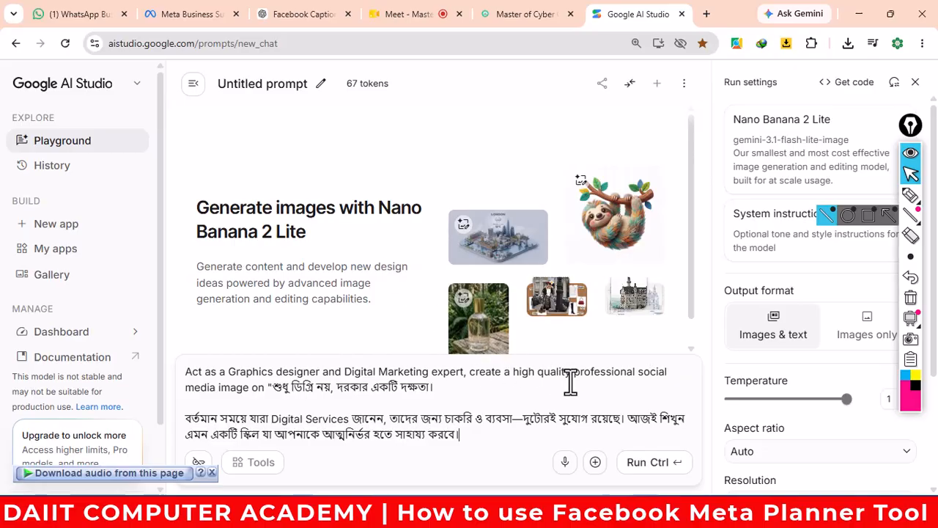
{"action": "left_click", "coordinate": [649, 463]}
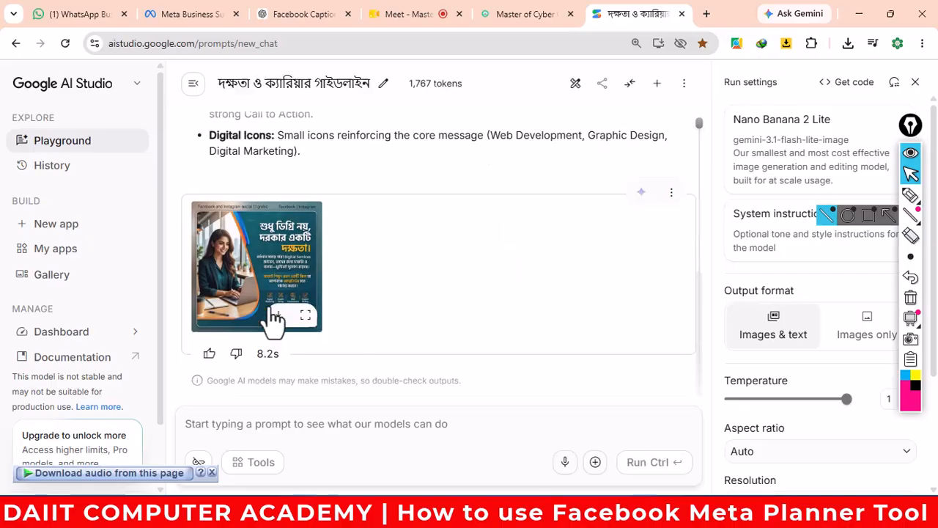
{"action": "left_click", "coordinate": [281, 292]}
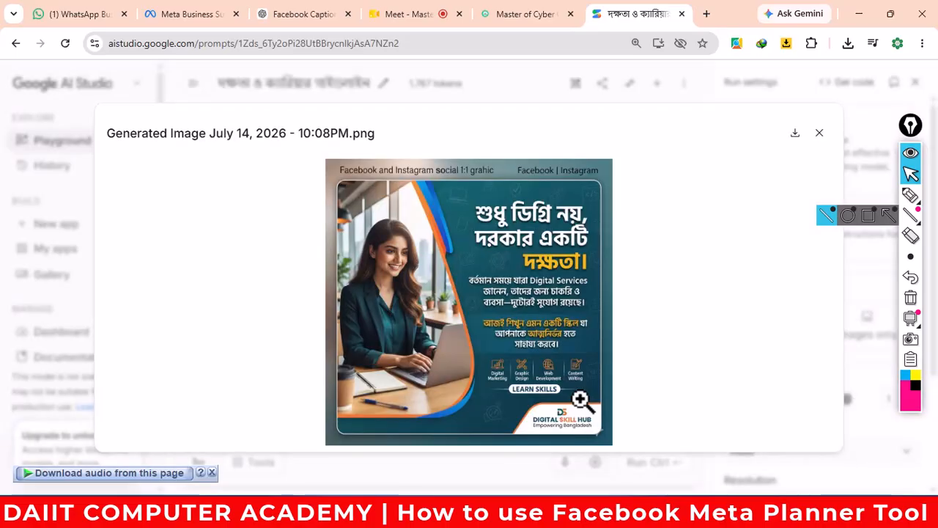
- Swap the 960 x 400 Tally Prime banner for poster file 1 from the Desktop
{"action": "left_click", "coordinate": [205, 16]}
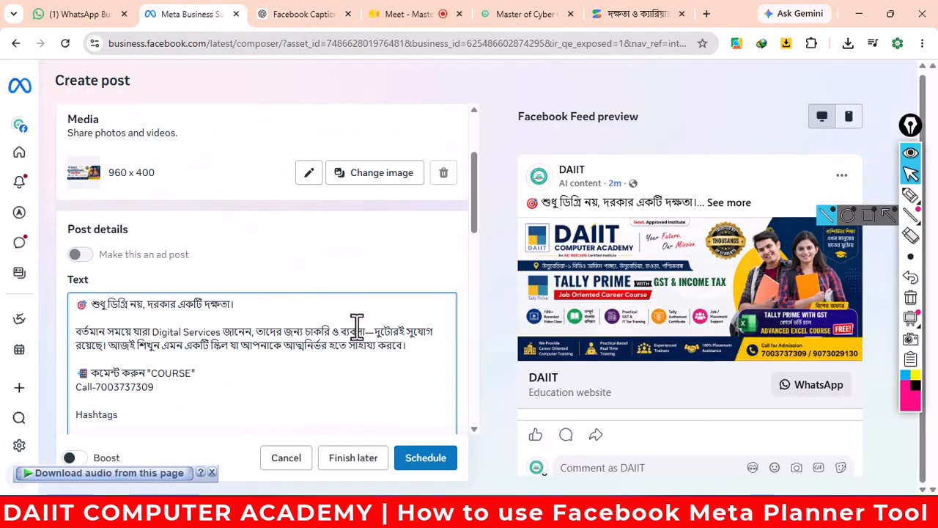
{"action": "left_click", "coordinate": [361, 178]}
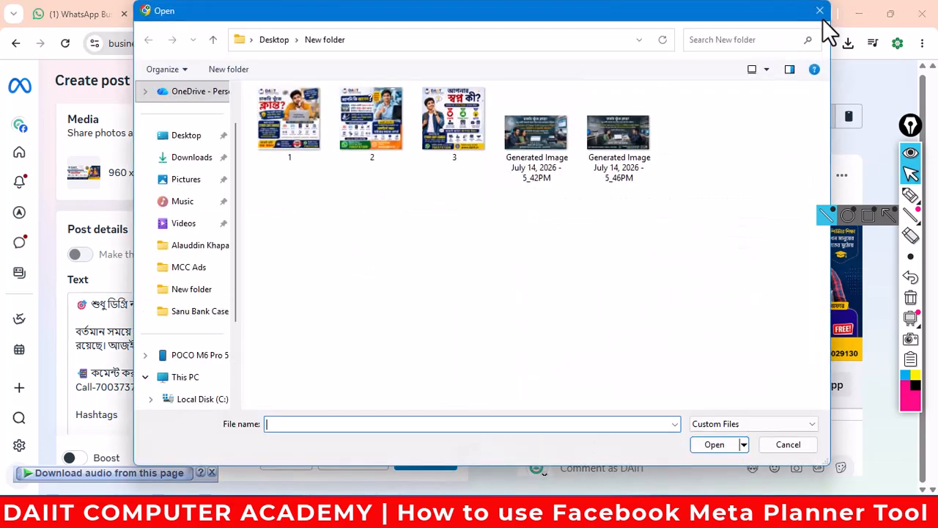
{"action": "left_click", "coordinate": [820, 12]}
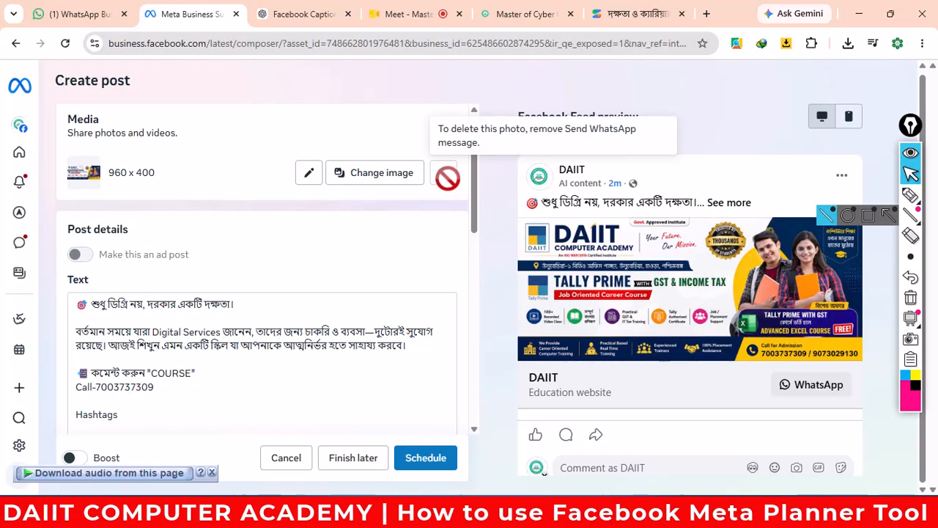
{"action": "left_click", "coordinate": [373, 182]}
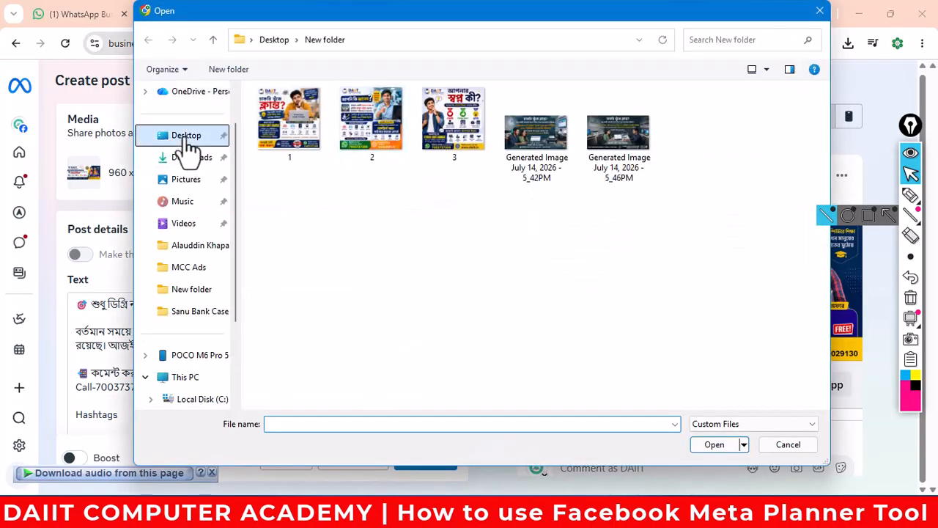
{"action": "left_click", "coordinate": [188, 140]}
{"action": "double_click", "coordinate": [269, 149]}
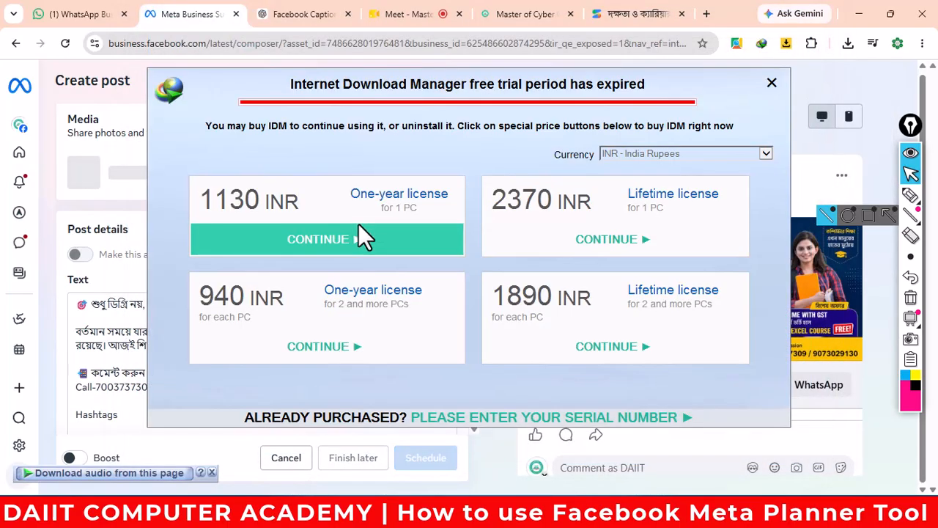
{"action": "left_click", "coordinate": [771, 83]}
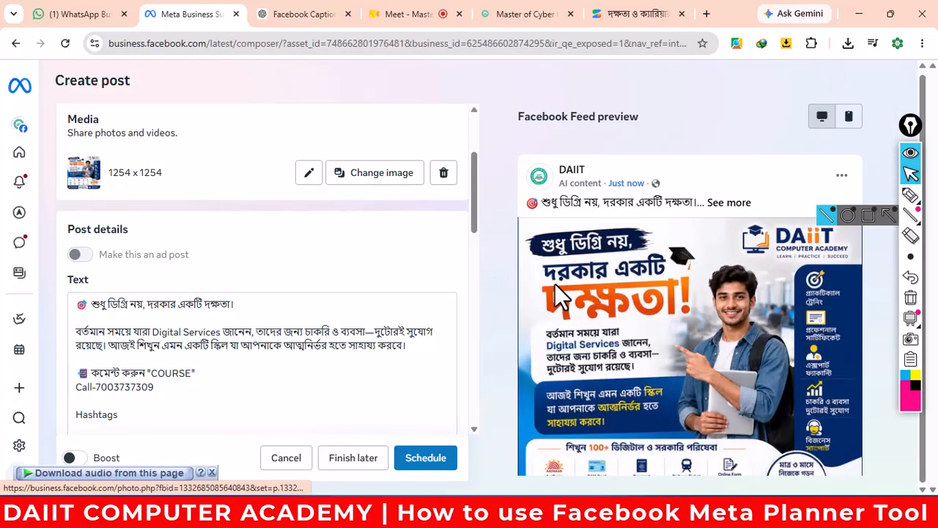
- Scroll down the post draft and start adding a collaborator
{"action": "scroll", "coordinate": [702, 349], "scroll_direction": "down", "scroll_amount": 1}
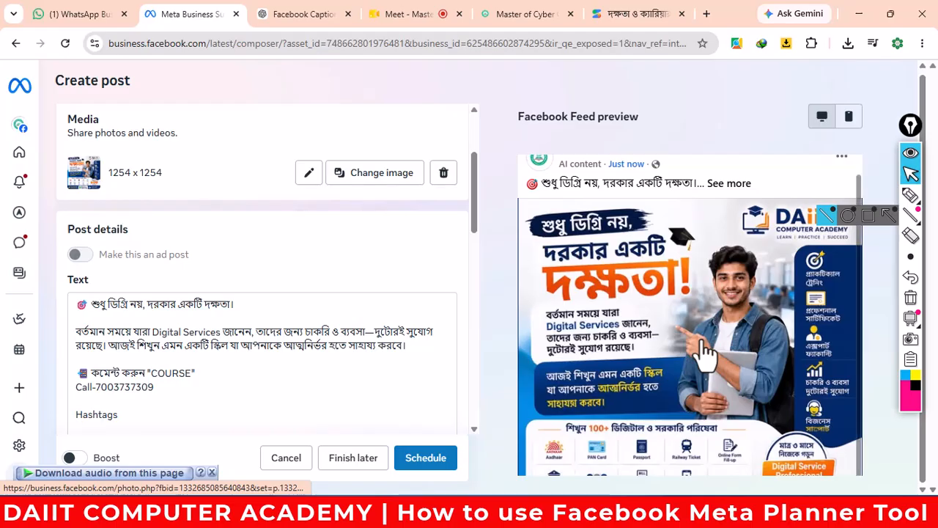
{"action": "scroll", "coordinate": [702, 348], "scroll_direction": "up", "scroll_amount": 1}
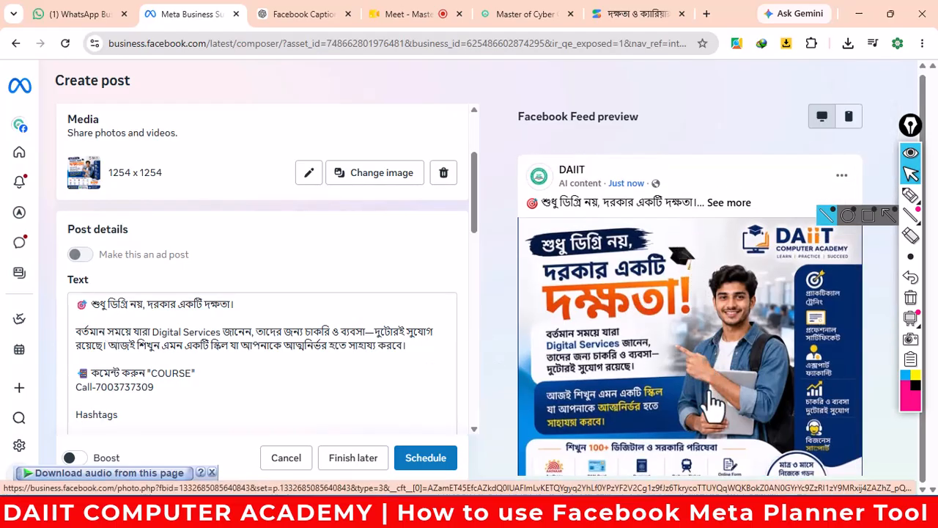
{"action": "scroll", "coordinate": [711, 401], "scroll_direction": "down", "scroll_amount": 1}
{"action": "scroll", "coordinate": [711, 401], "scroll_direction": "down", "scroll_amount": 1}
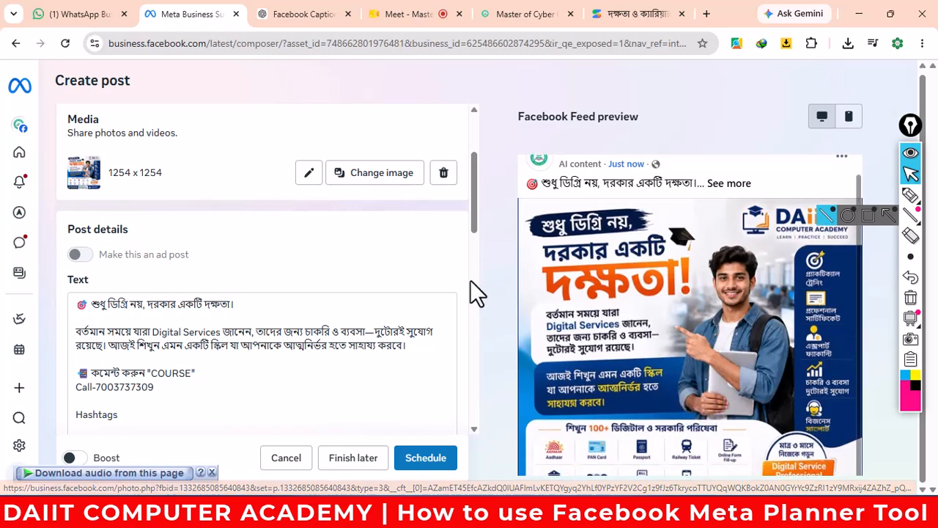
{"action": "scroll", "coordinate": [469, 279], "scroll_direction": "down", "scroll_amount": 2}
{"action": "scroll", "coordinate": [471, 271], "scroll_direction": "down", "scroll_amount": 1}
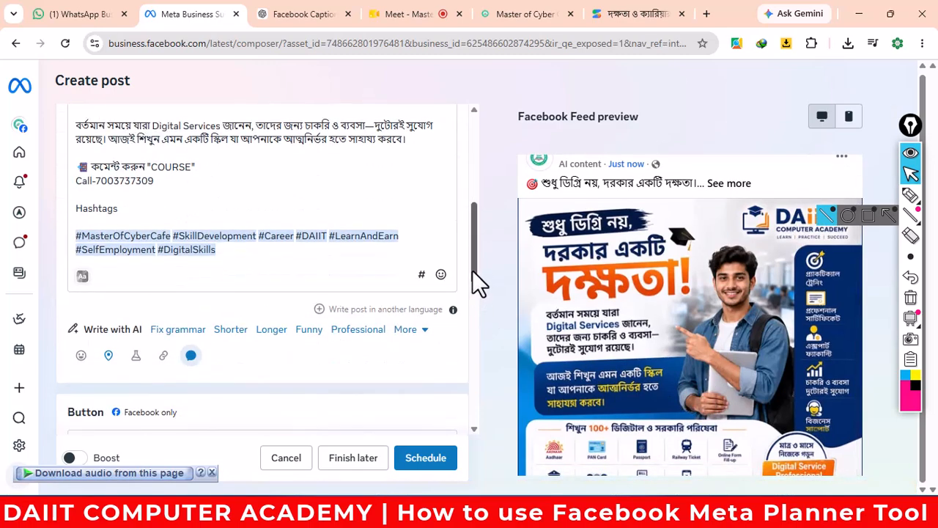
{"action": "scroll", "coordinate": [477, 283], "scroll_direction": "down", "scroll_amount": 1}
{"action": "scroll", "coordinate": [477, 283], "scroll_direction": "down", "scroll_amount": 2}
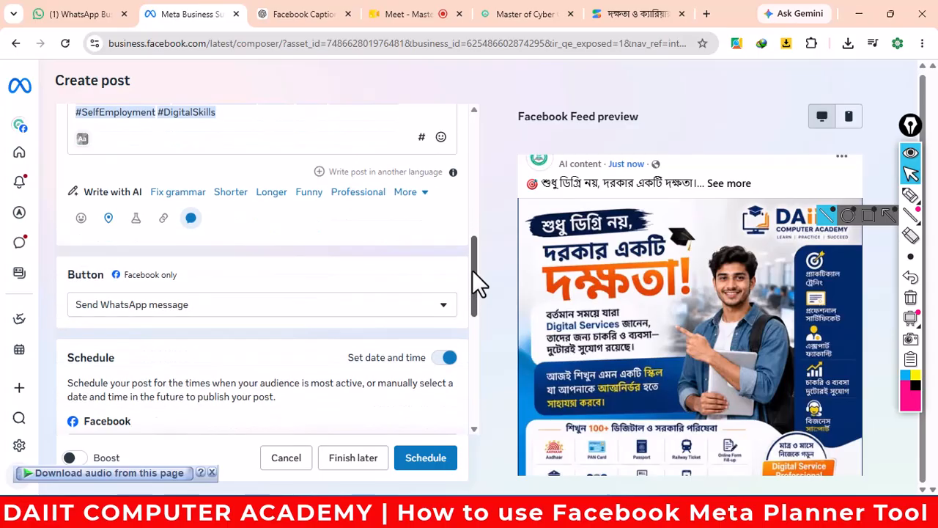
{"action": "scroll", "coordinate": [462, 315], "scroll_direction": "down", "scroll_amount": 2}
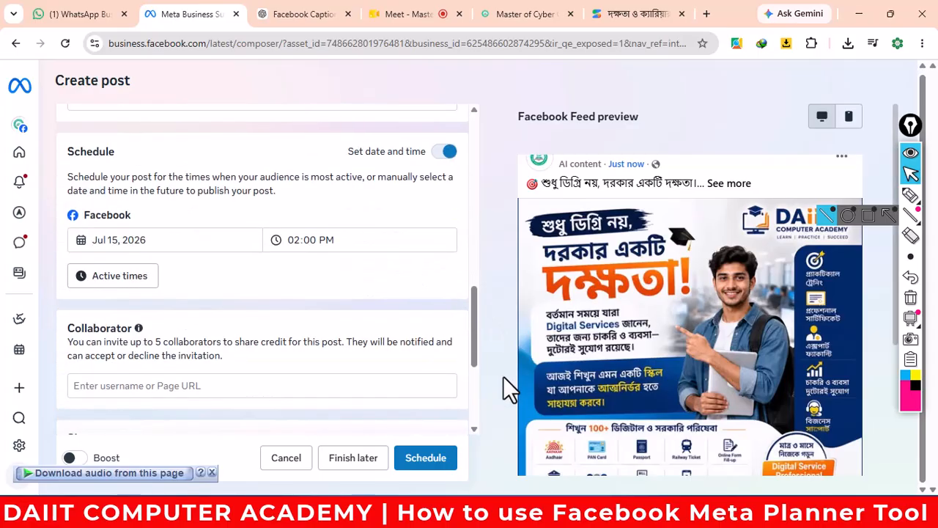
{"action": "left_click", "coordinate": [227, 384]}
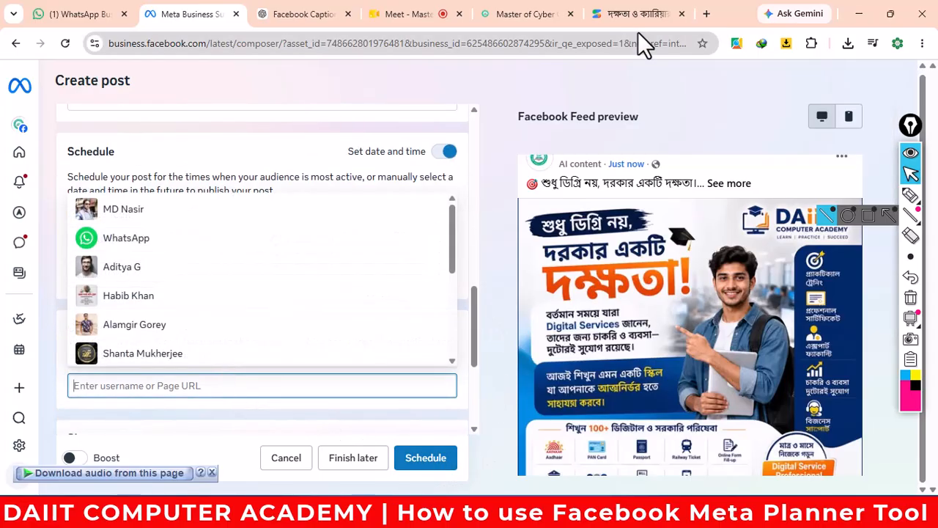
- Paste the course page URL as collaborator and schedule for Jul 15, 2026, 02:00 PM
{"action": "left_click", "coordinate": [505, 19]}
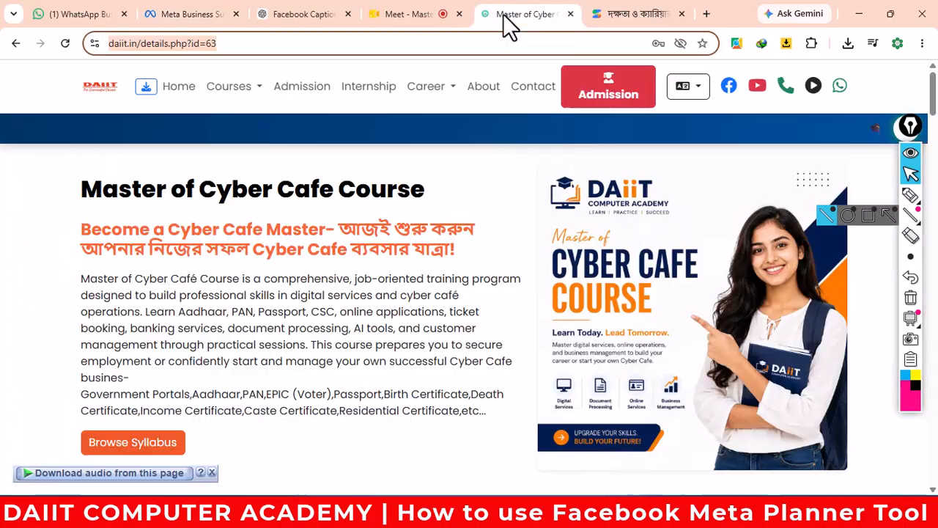
{"action": "right_click", "coordinate": [141, 44]}
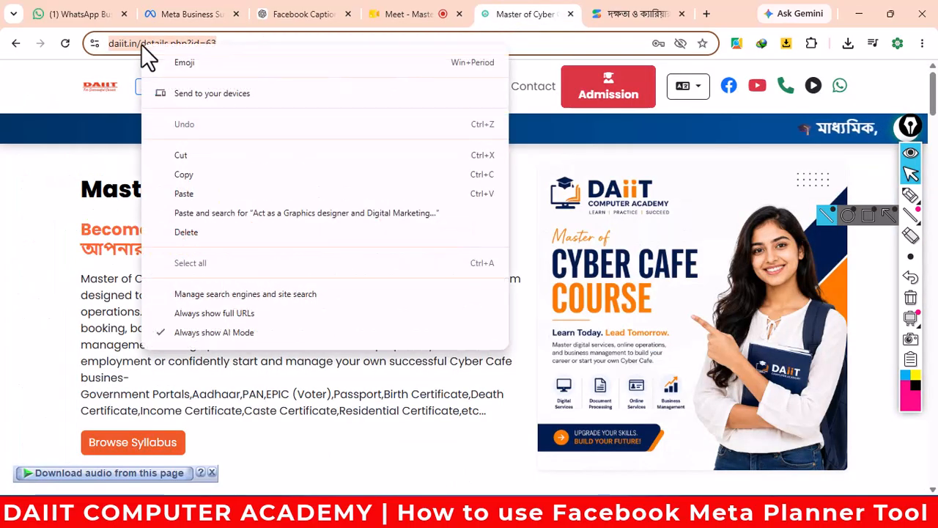
{"action": "left_click", "coordinate": [196, 174]}
{"action": "left_click", "coordinate": [197, 15]}
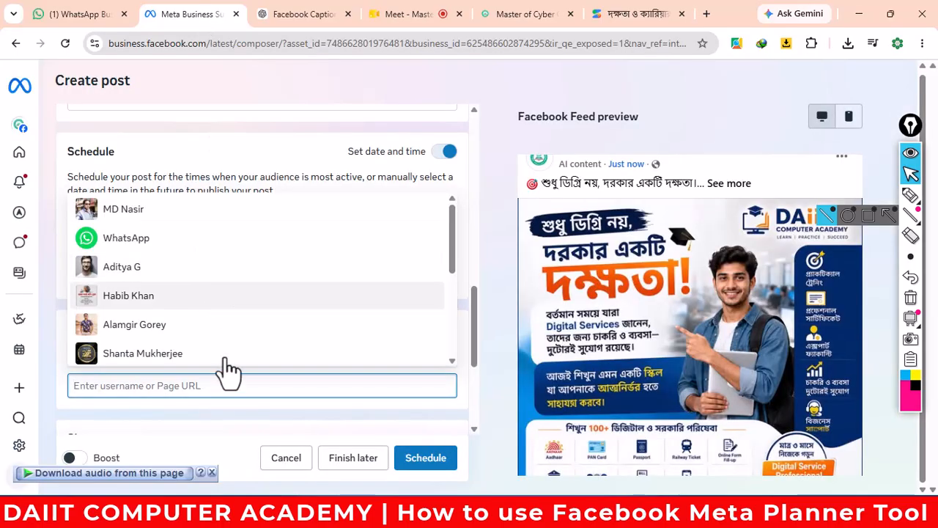
{"action": "key", "text": "ctrl+v"}
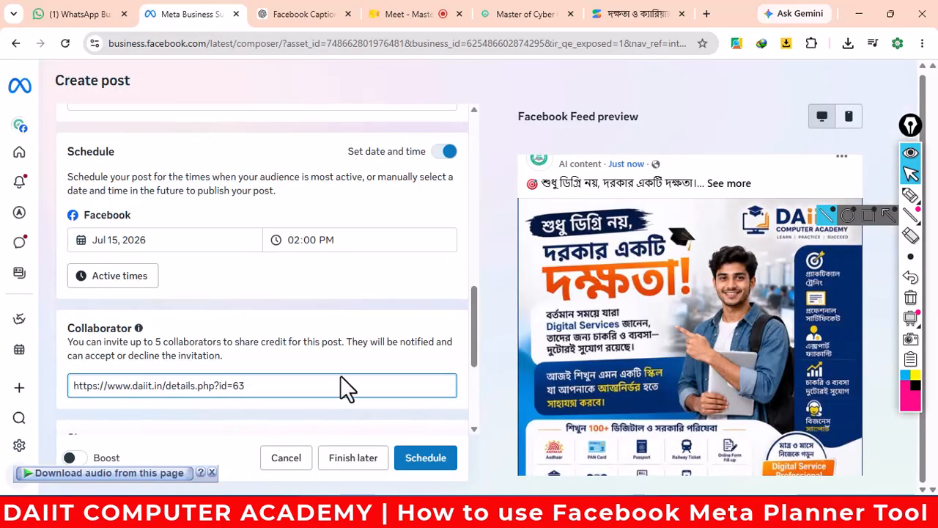
{"action": "left_click", "coordinate": [449, 458]}
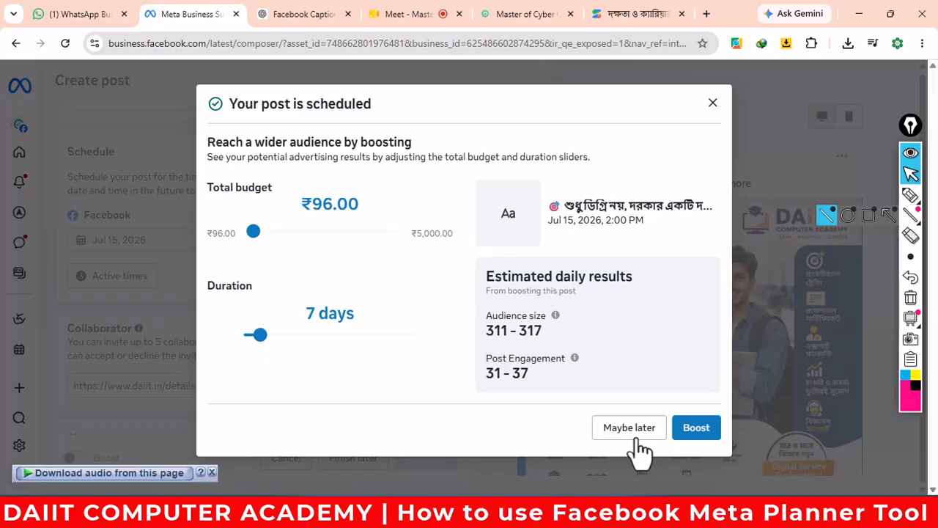
- Dismiss the Boost offer and bring up the 'Meta Schedule Posting Time' Word document
{"action": "left_click", "coordinate": [632, 432]}
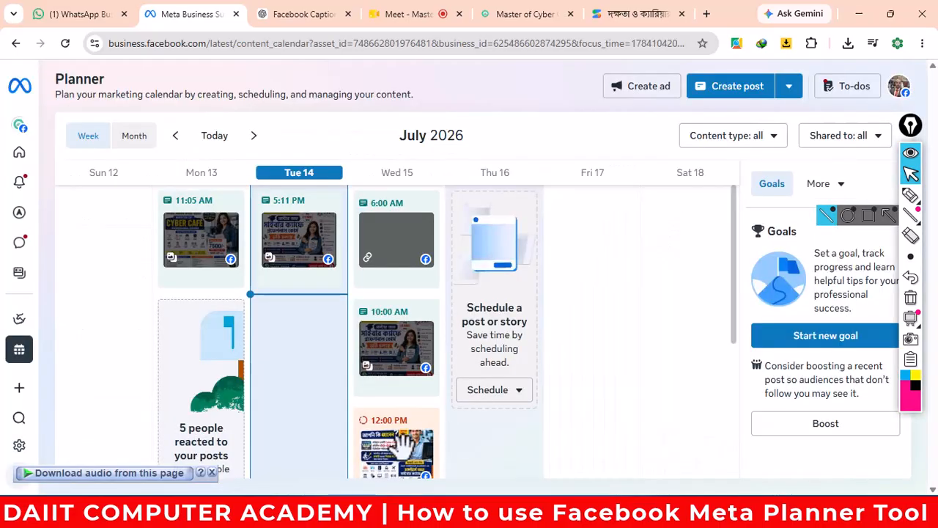
{"action": "mouse_move", "coordinate": [289, 517]}
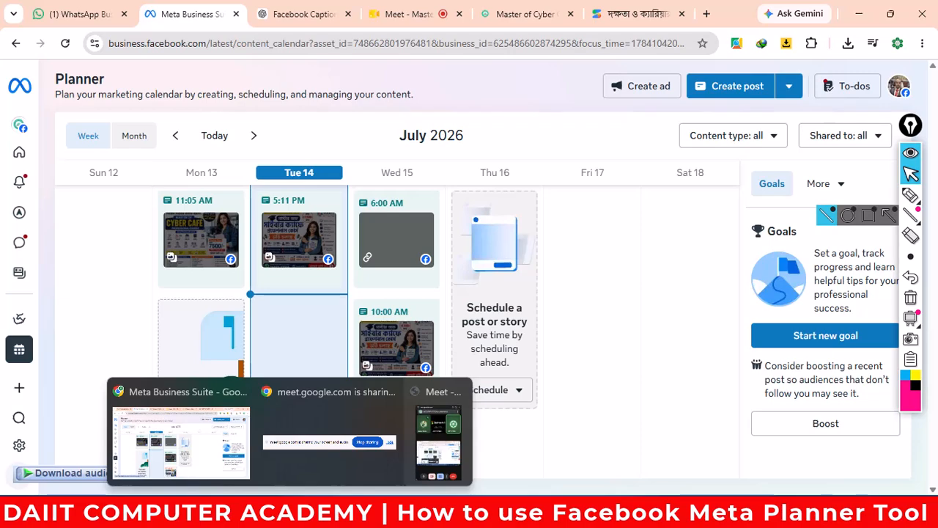
{"action": "mouse_move", "coordinate": [236, 222]}
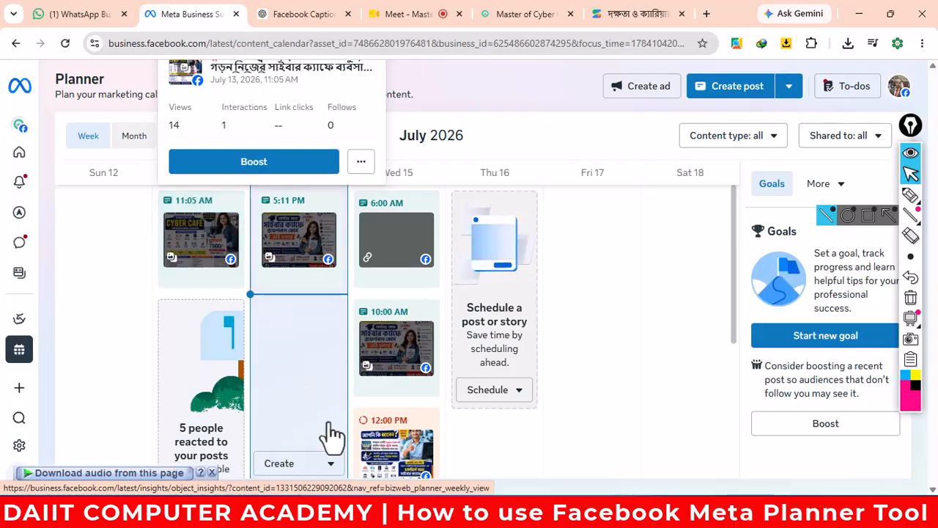
{"action": "mouse_move", "coordinate": [434, 436]}
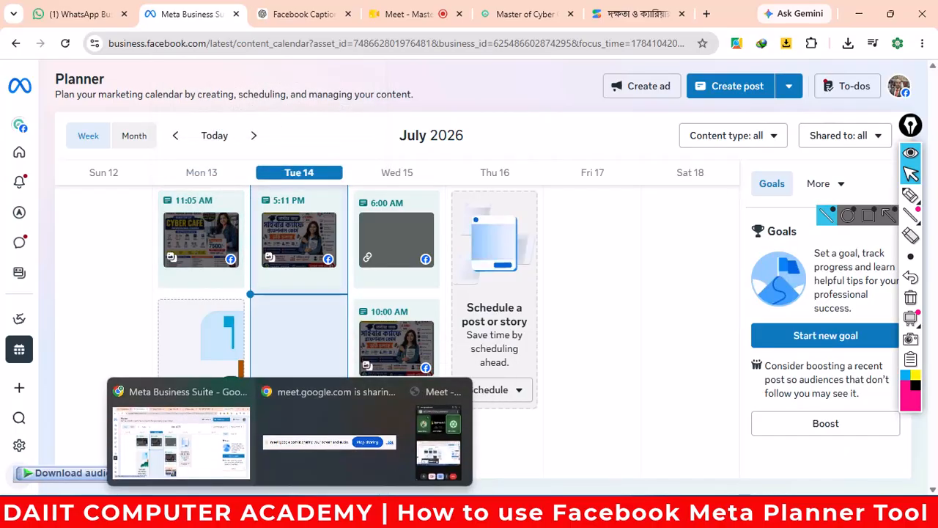
{"action": "left_click", "coordinate": [312, 512]}
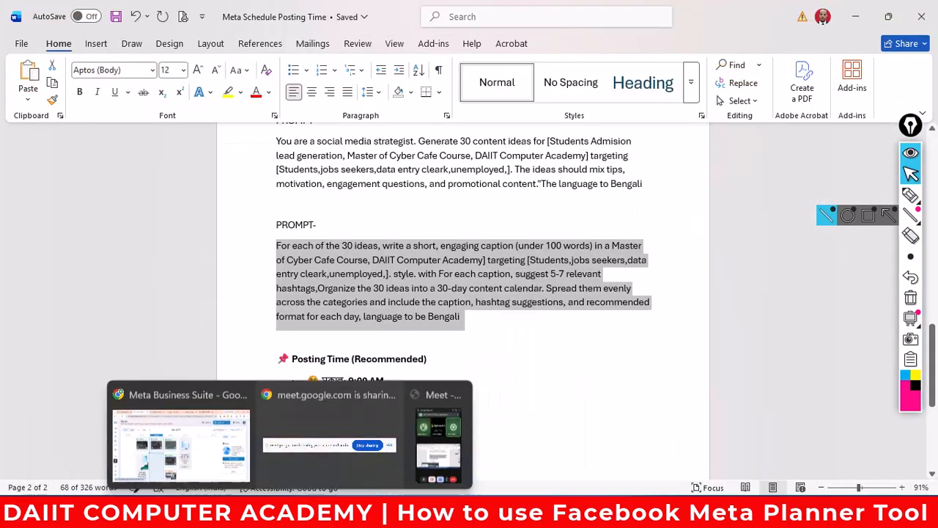
{"action": "left_click", "coordinate": [438, 441]}
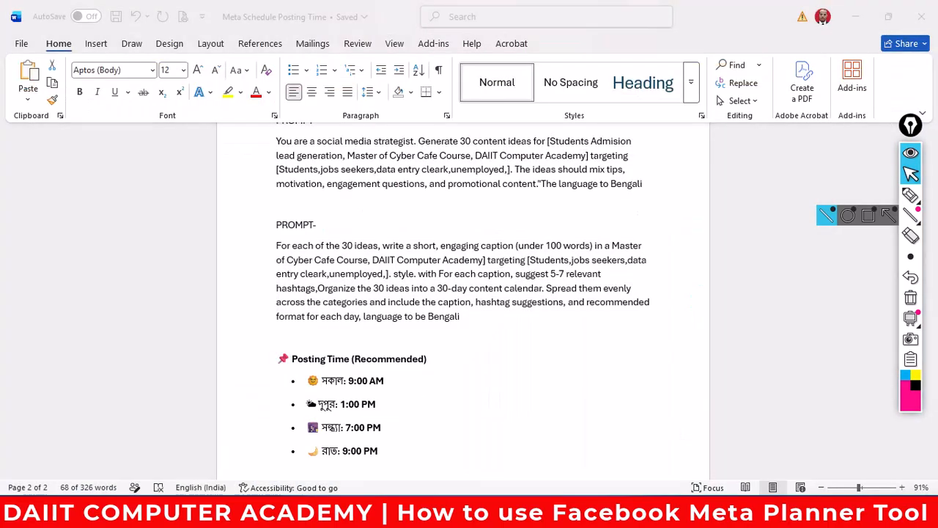
{"action": "scroll", "coordinate": [457, 339], "scroll_direction": "down", "scroll_amount": 3}
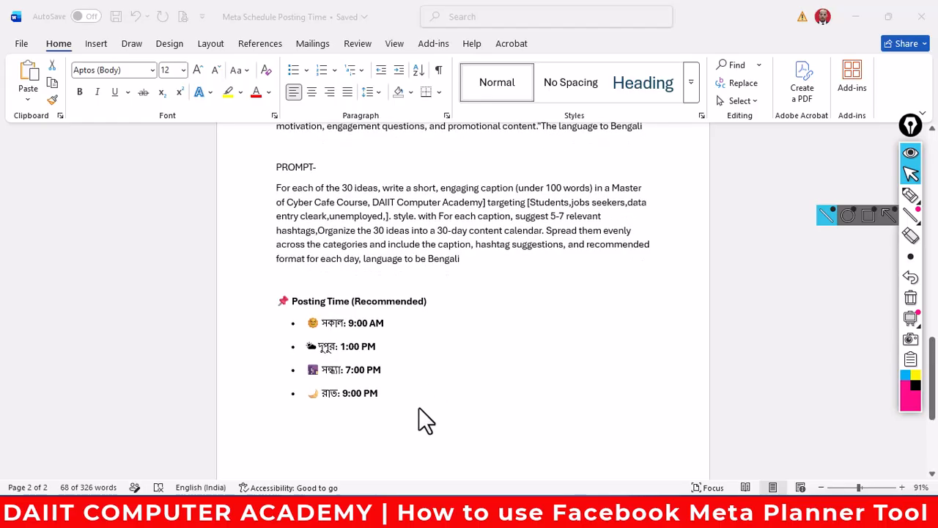
{"action": "scroll", "coordinate": [431, 390], "scroll_direction": "down", "scroll_amount": 2}
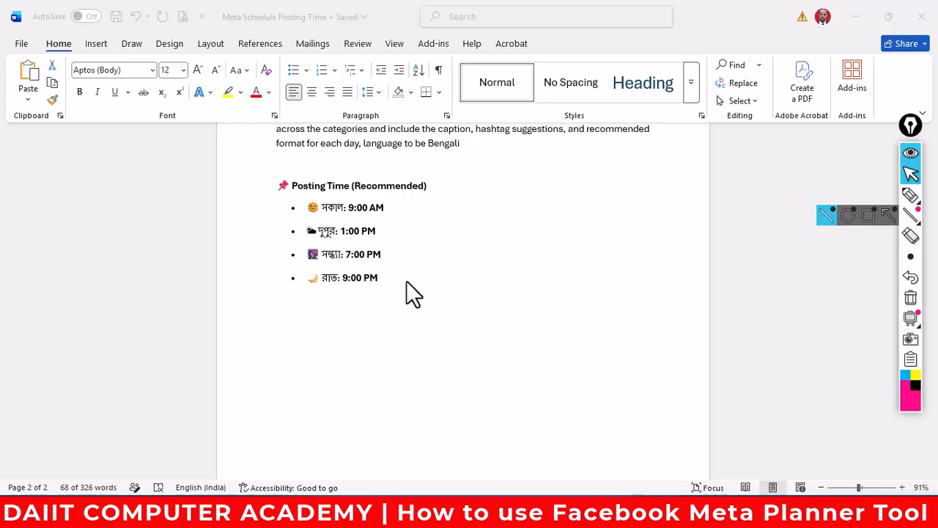
{"action": "scroll", "coordinate": [406, 280], "scroll_direction": "up", "scroll_amount": 7}
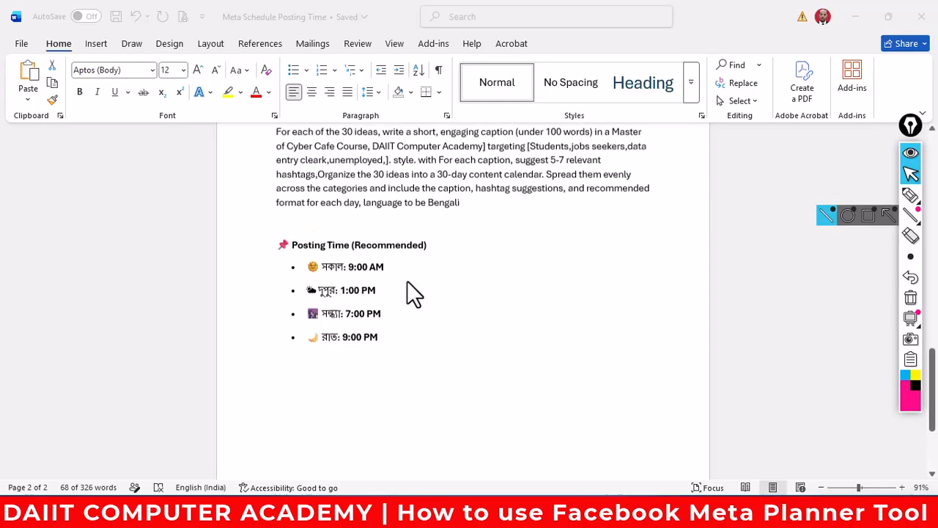
{"action": "scroll", "coordinate": [425, 280], "scroll_direction": "up", "scroll_amount": 15}
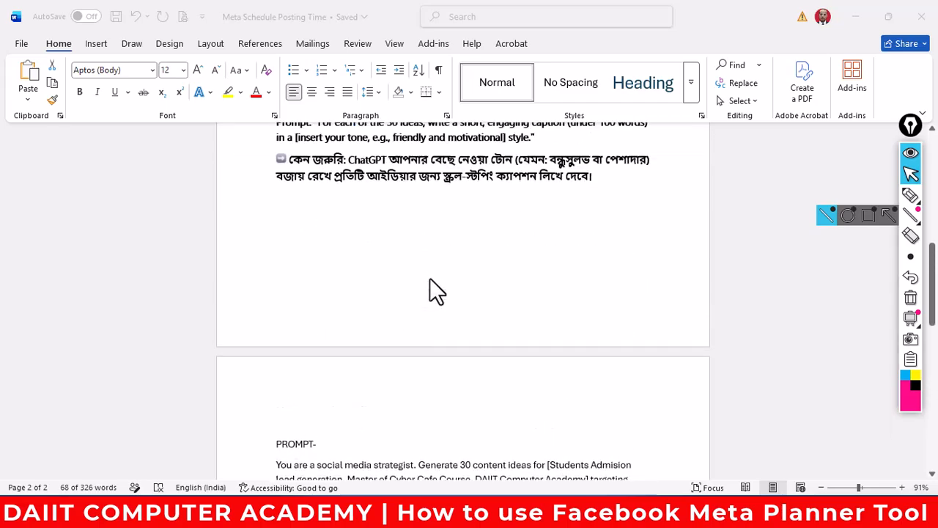
{"action": "scroll", "coordinate": [440, 286], "scroll_direction": "up", "scroll_amount": 1}
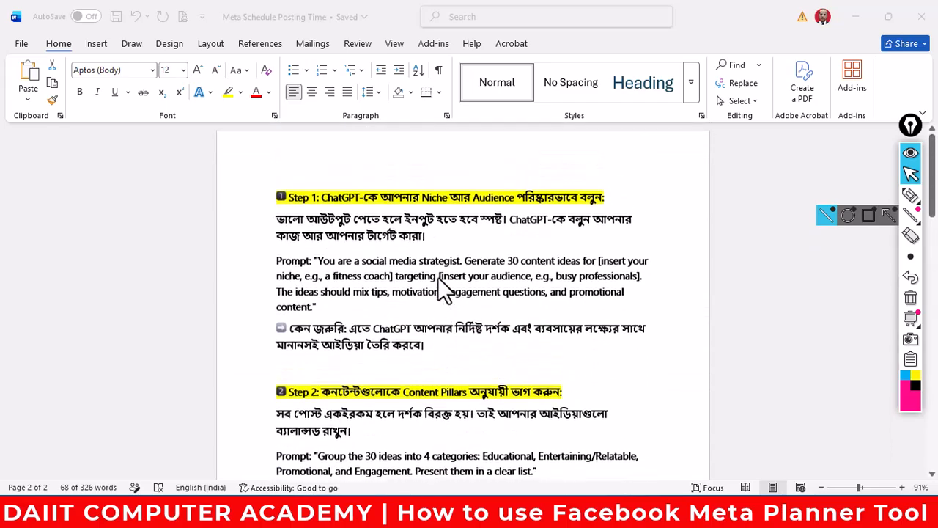
{"action": "scroll", "coordinate": [447, 282], "scroll_direction": "down", "scroll_amount": 6}
{"action": "scroll", "coordinate": [495, 328], "scroll_direction": "down", "scroll_amount": 15}
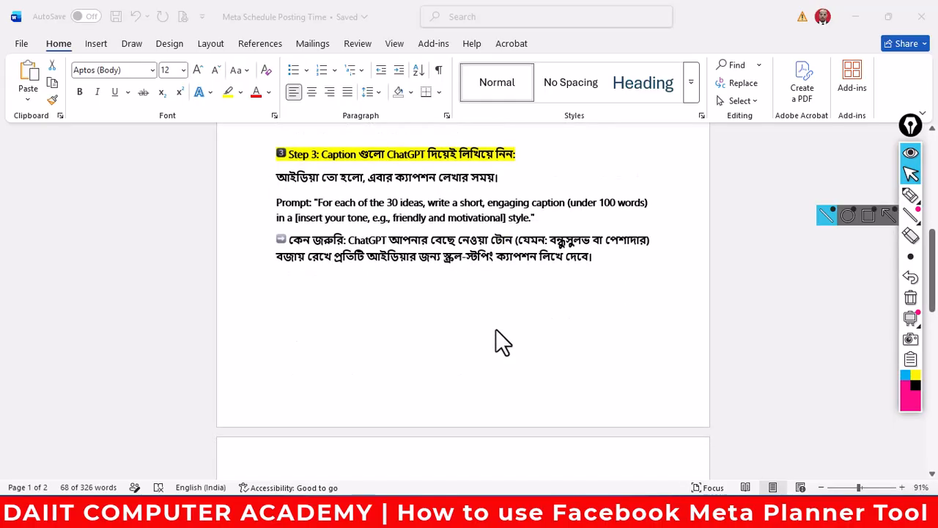
{"action": "scroll", "coordinate": [516, 357], "scroll_direction": "down", "scroll_amount": 5}
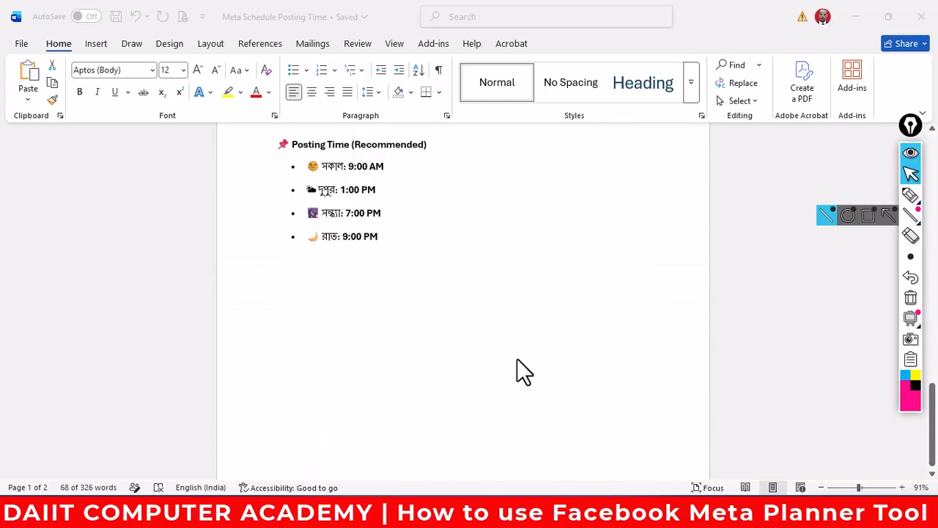